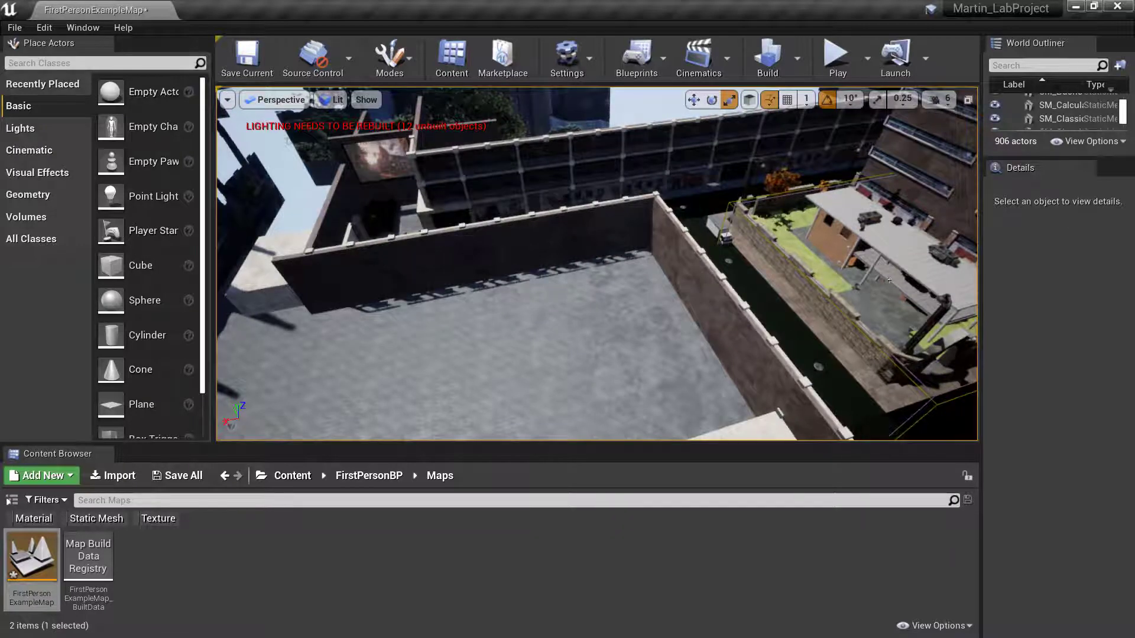
# - Fly the viewport across the courtyard toward the house and garden lawn
pyautogui.moveTo(597, 263); pyautogui.dragTo(775, 218, button='right')
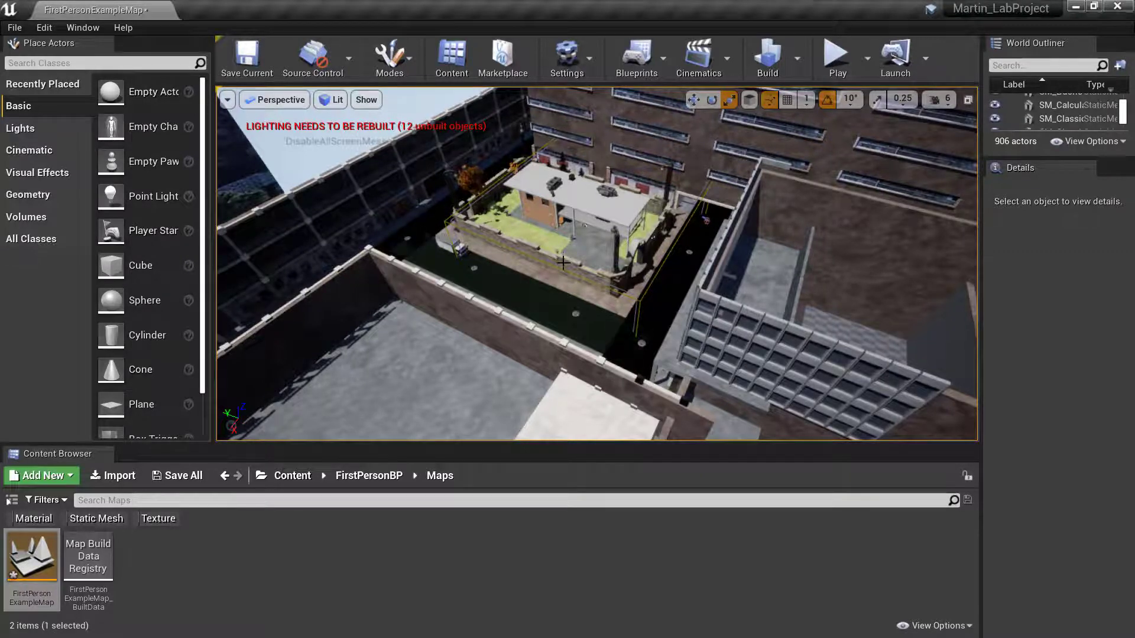
pyautogui.press('w')
pyautogui.moveTo(597, 264); pyautogui.dragTo(559, 275, button='right')
pyautogui.press('w')
# - Lower the viewport camera speed to 3 and fly on toward the bushes and tree
pyautogui.click(938, 99)
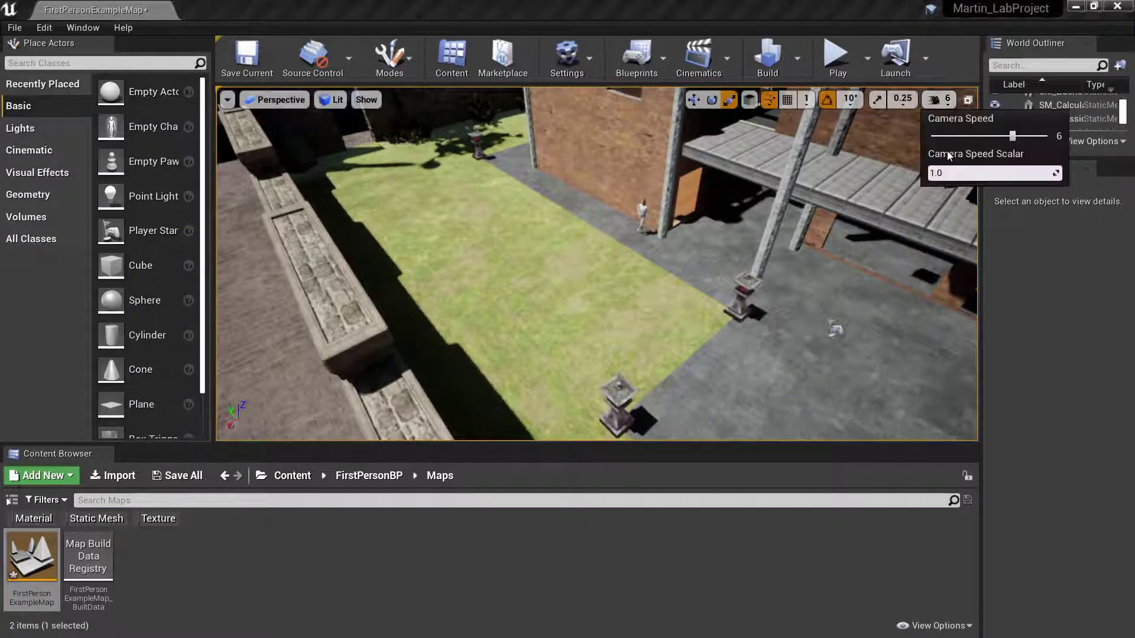
pyautogui.moveTo(973, 136); pyautogui.dragTo(965, 135)
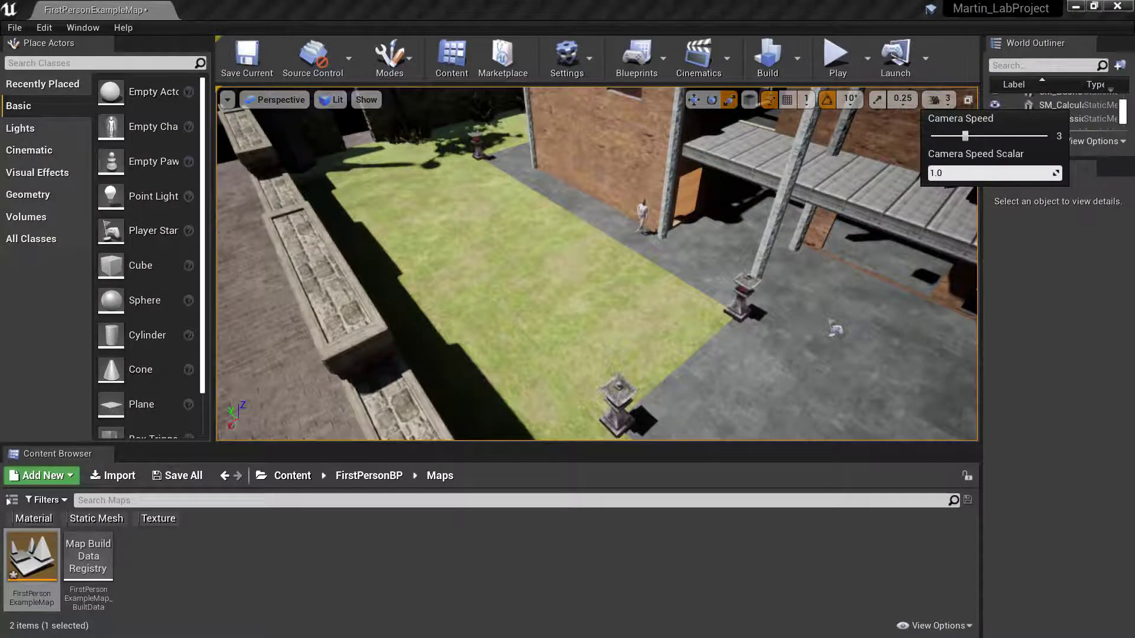
pyautogui.moveTo(739, 236)
pyautogui.mouseDown(button='right')
pyautogui.moveTo(718, 243)
pyautogui.moveTo(700, 219)
pyautogui.moveTo(639, 201)
pyautogui.moveTo(709, 204)
pyautogui.moveTo(674, 204)
pyautogui.moveTo(636, 174)
pyautogui.moveTo(603, 173)
pyautogui.moveTo(732, 172)
pyautogui.moveTo(663, 204)
pyautogui.moveTo(614, 198)
pyautogui.moveTo(620, 214)
pyautogui.moveTo(656, 219)
pyautogui.moveTo(642, 218)
pyautogui.mouseUp(button='right')
pyautogui.press('w')
pyautogui.press('w')
pyautogui.press('w')
pyautogui.press('w')
pyautogui.press('w')
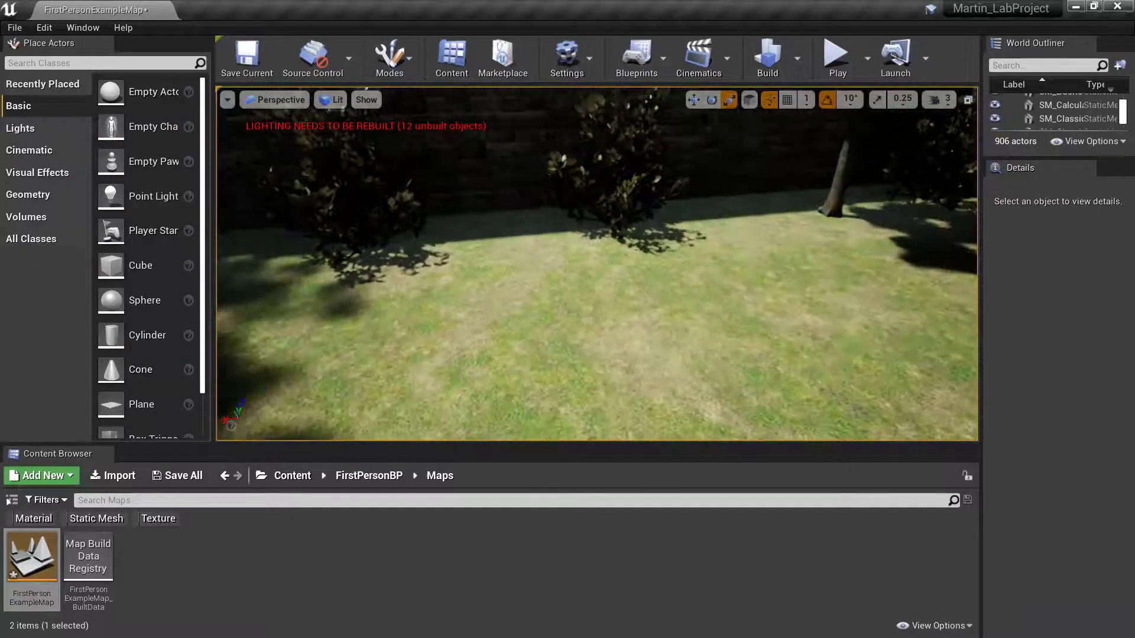
pyautogui.moveTo(472, 279); pyautogui.dragTo(456, 277, button='right')
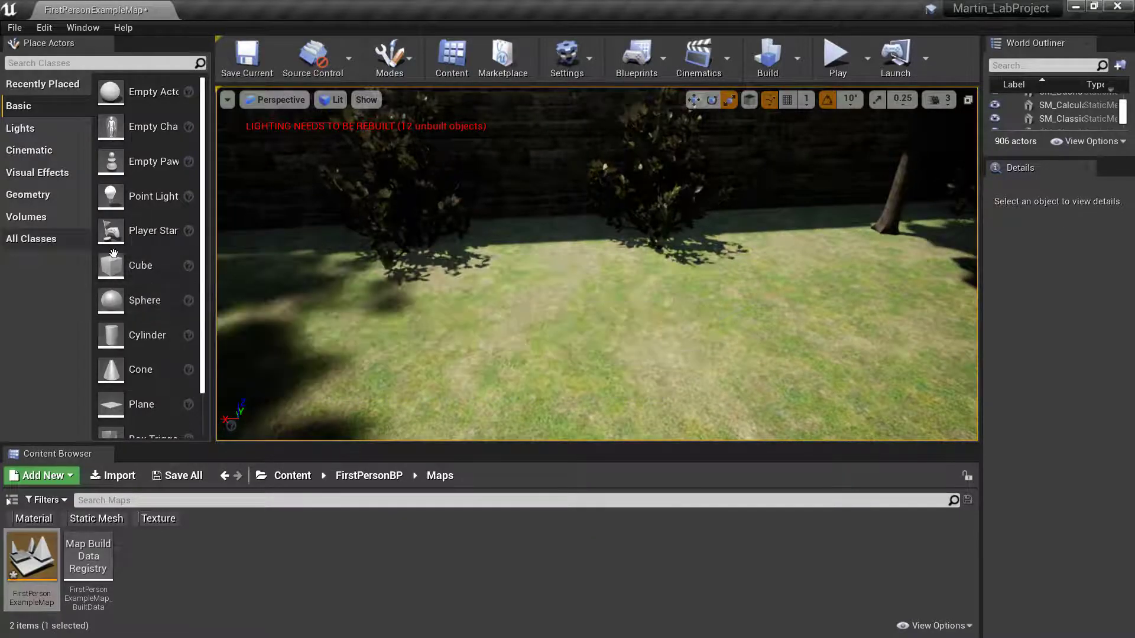
# - Drag a 200 × 200 × 200 Box brush from the Geometry category onto the lawn
pyautogui.click(35, 195)
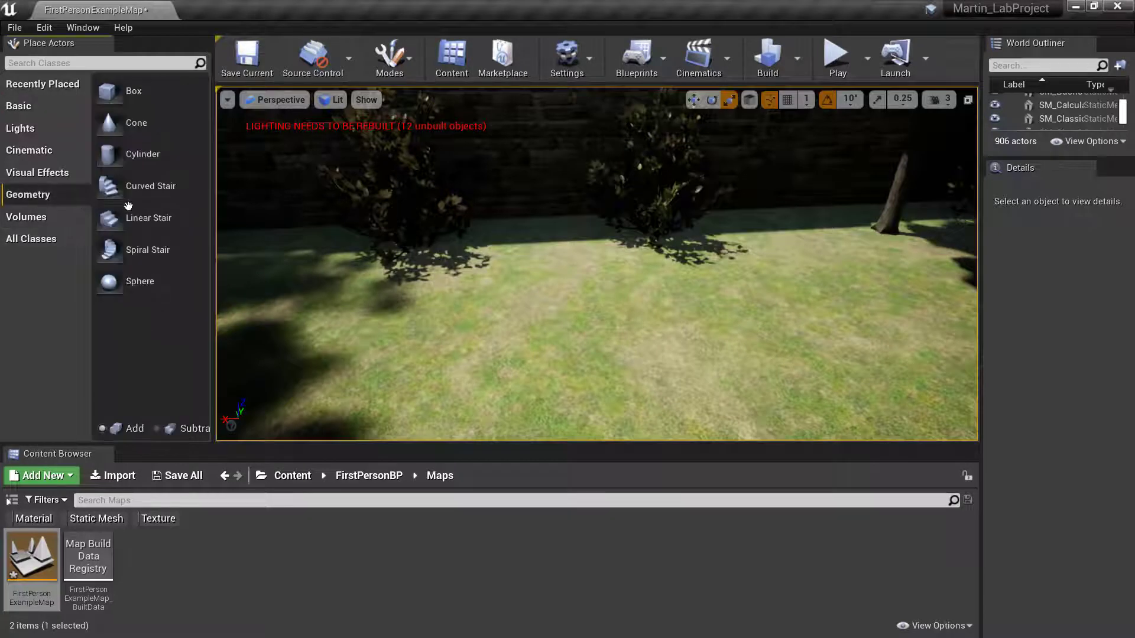
pyautogui.moveTo(109, 91); pyautogui.dragTo(408, 276)
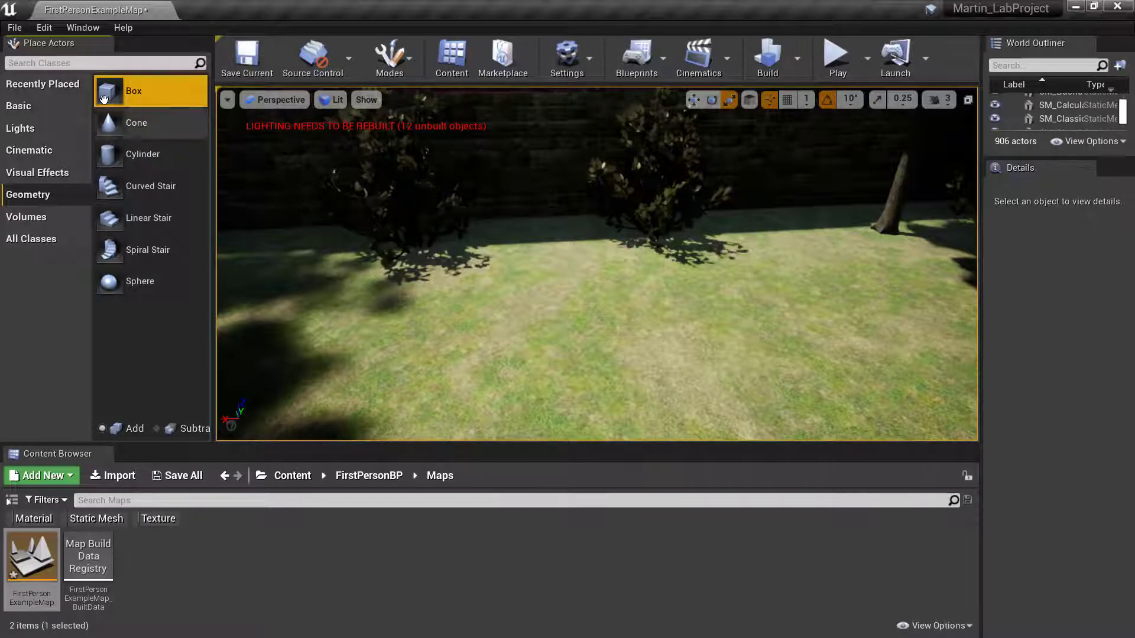
pyautogui.moveTo(134, 90)
pyautogui.mouseDown()
pyautogui.moveTo(497, 278)
pyautogui.moveTo(566, 334)
pyautogui.mouseUp()
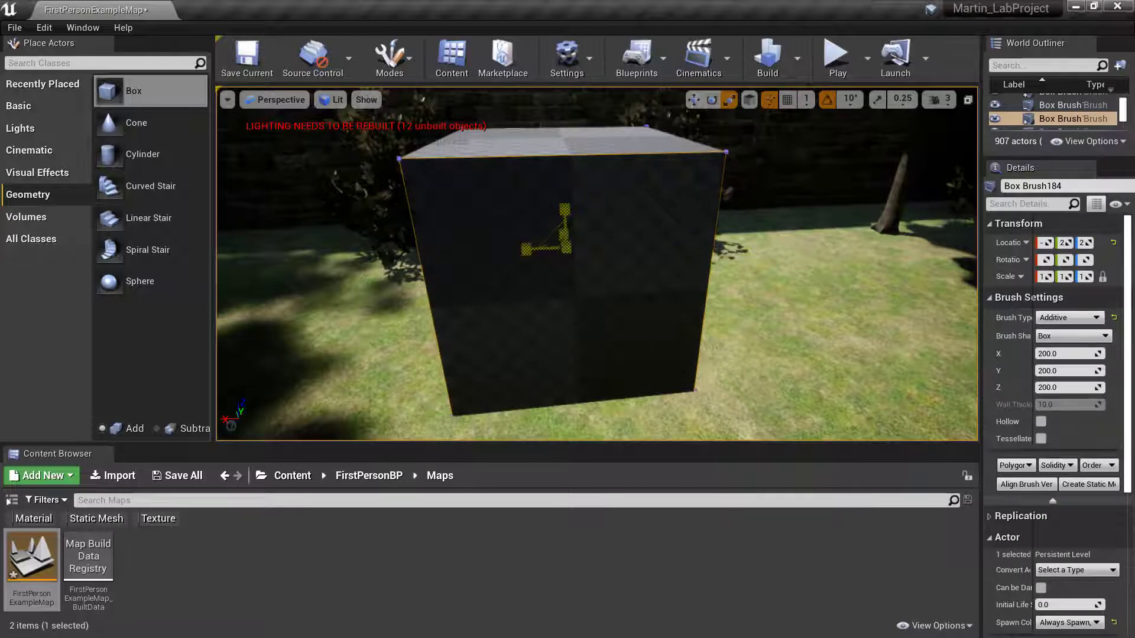
pyautogui.press('s')
pyautogui.moveTo(562, 241)
pyautogui.mouseDown(button='right')
pyautogui.moveTo(537, 242)
pyautogui.moveTo(609, 241)
pyautogui.mouseUp(button='right')
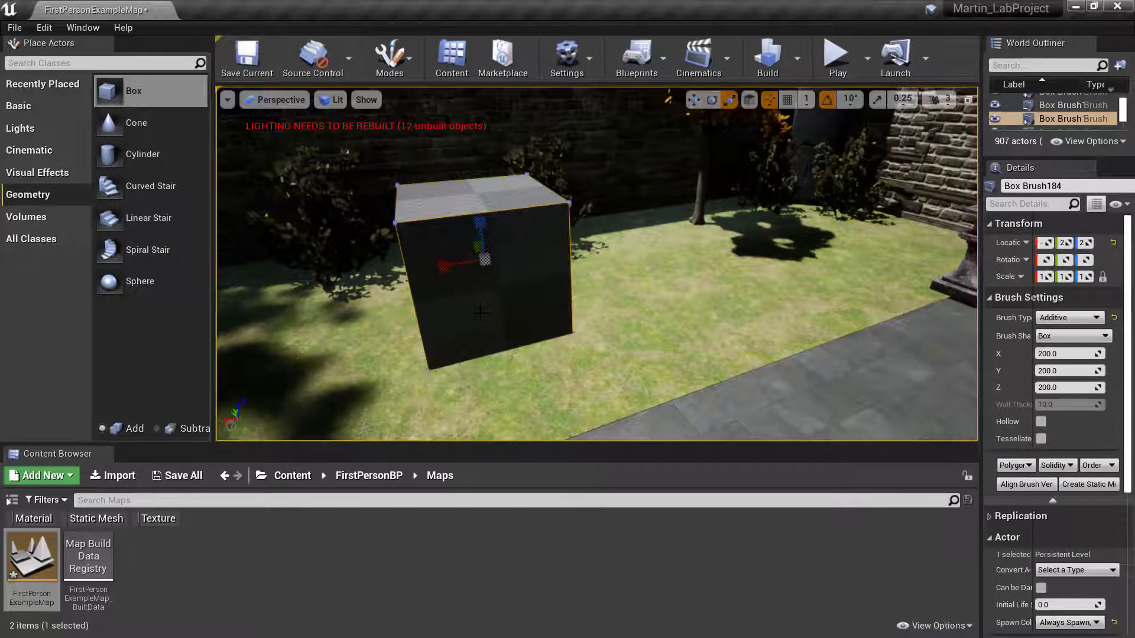
# - Set the box brush's Z size to 100 in Brush Settings
pyautogui.click(1088, 390)
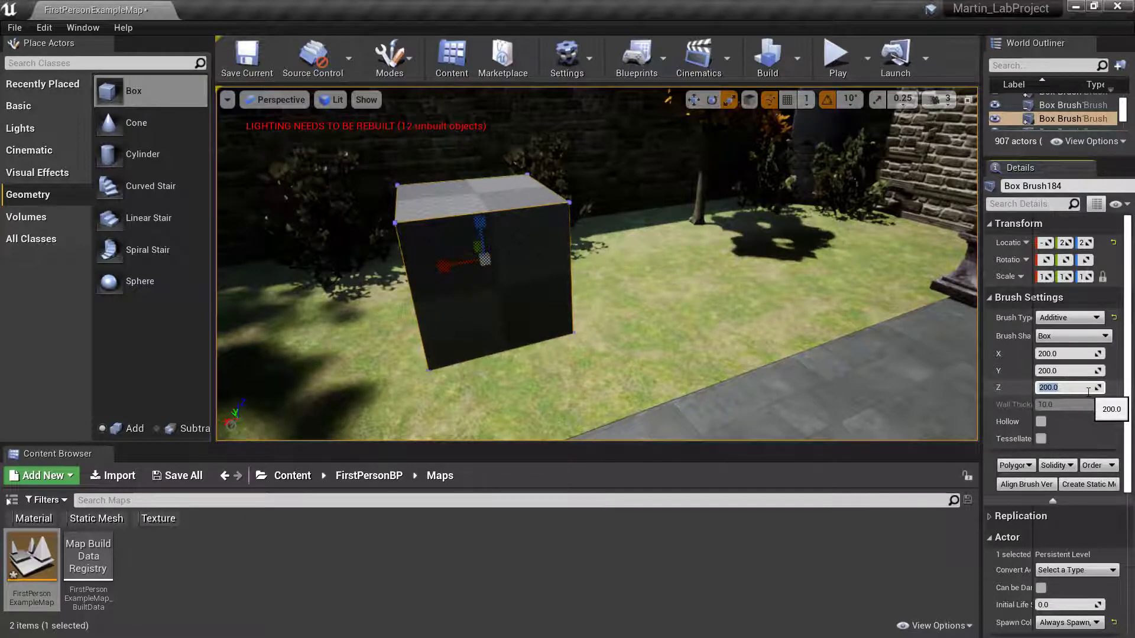
pyautogui.write('5')
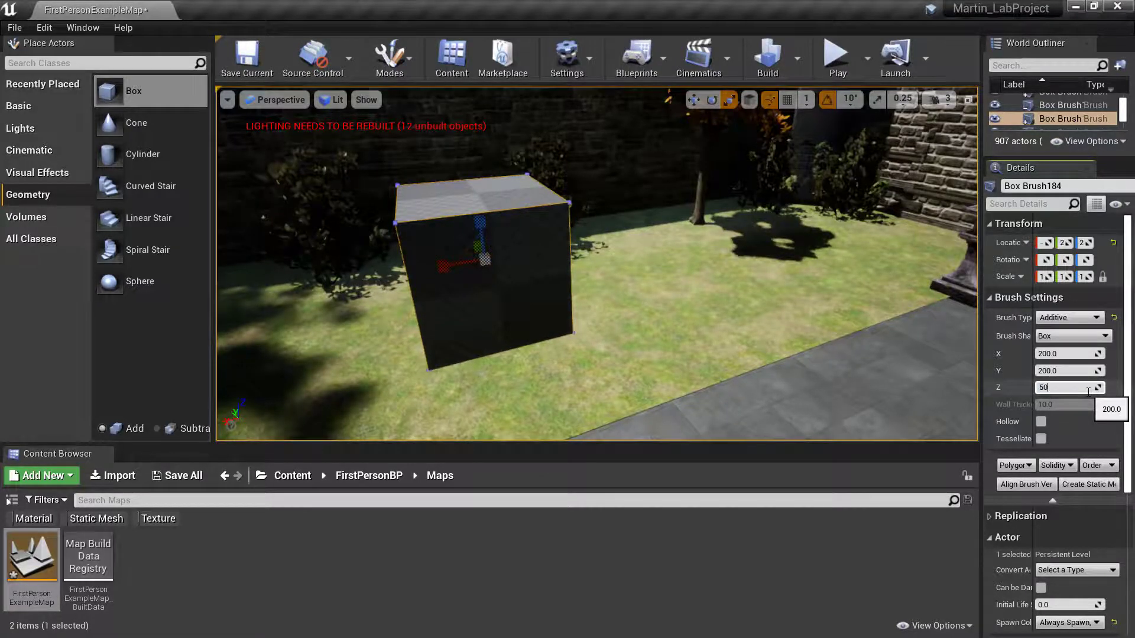
pyautogui.write('0')
pyautogui.press('Return')
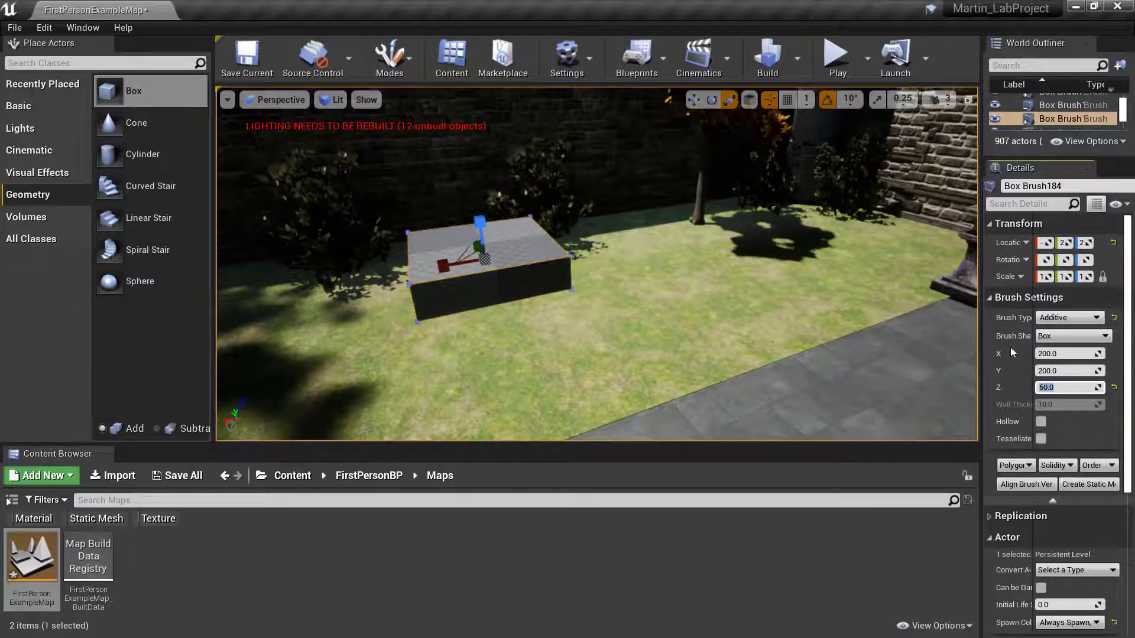
pyautogui.write('100')
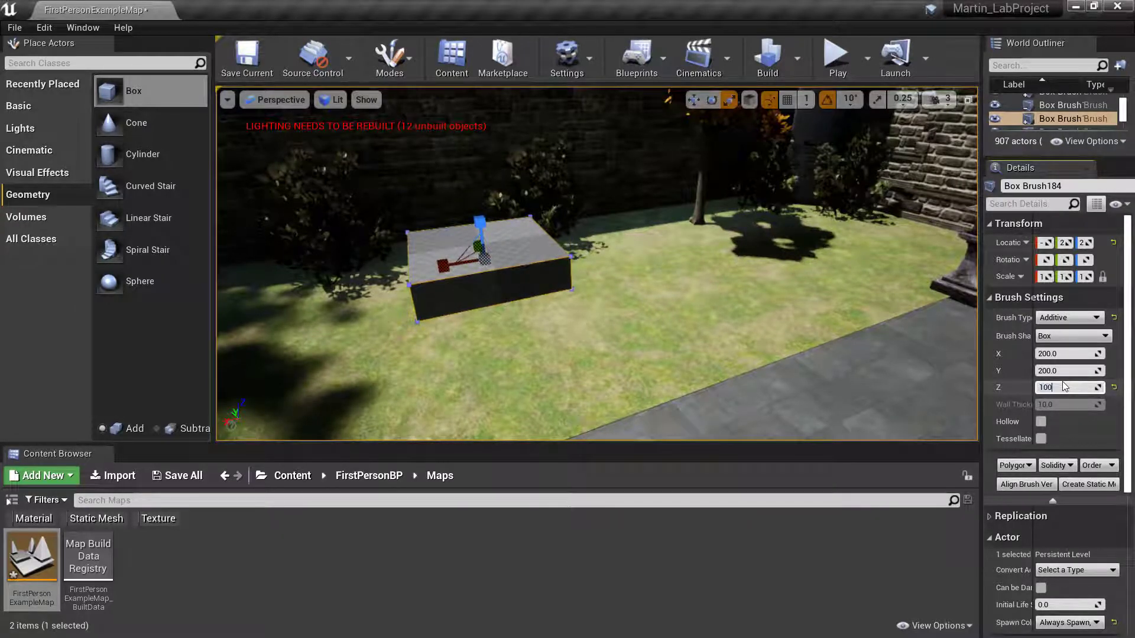
pyautogui.press('Return')
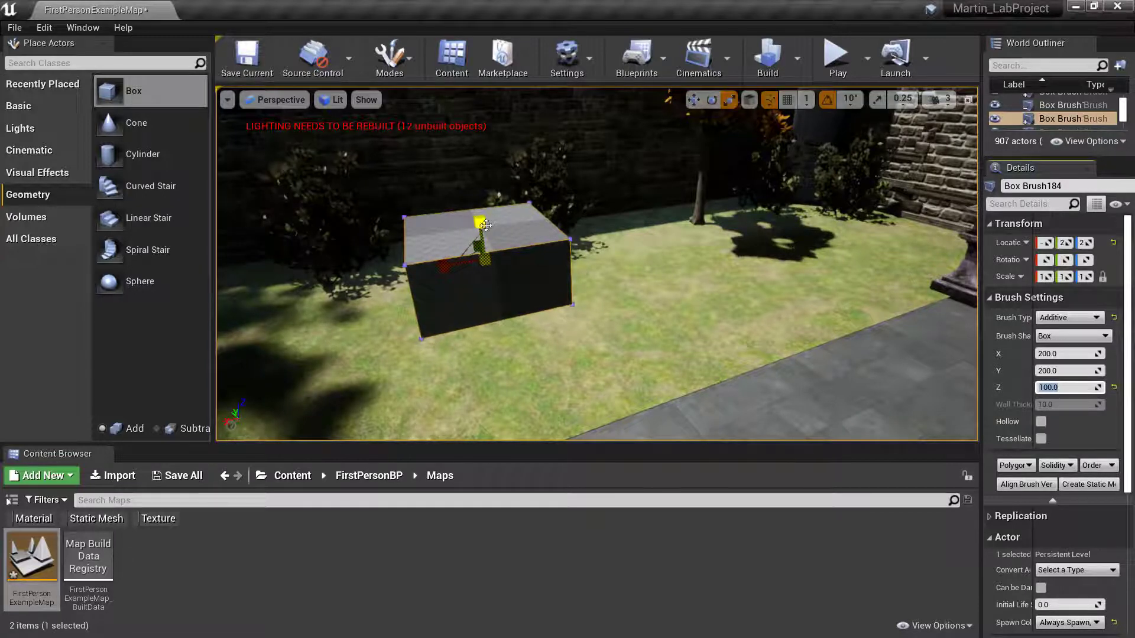
# - Lower the box brush with the Z arrow so only a thin slab shows above the lawn
pyautogui.moveTo(596, 213); pyautogui.dragTo(561, 213, button='right')
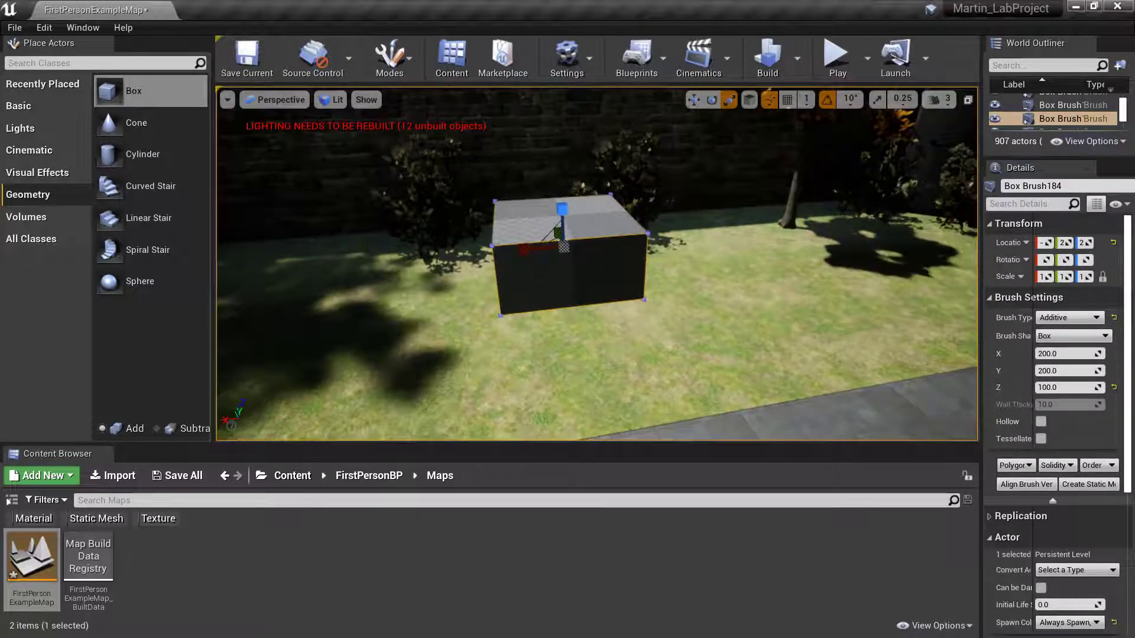
pyautogui.click(558, 205)
pyautogui.moveTo(561, 207); pyautogui.dragTo(574, 279)
pyautogui.moveTo(616, 345); pyautogui.dragTo(594, 366, button='right')
pyautogui.moveTo(732, 332); pyautogui.dragTo(708, 310, button='right')
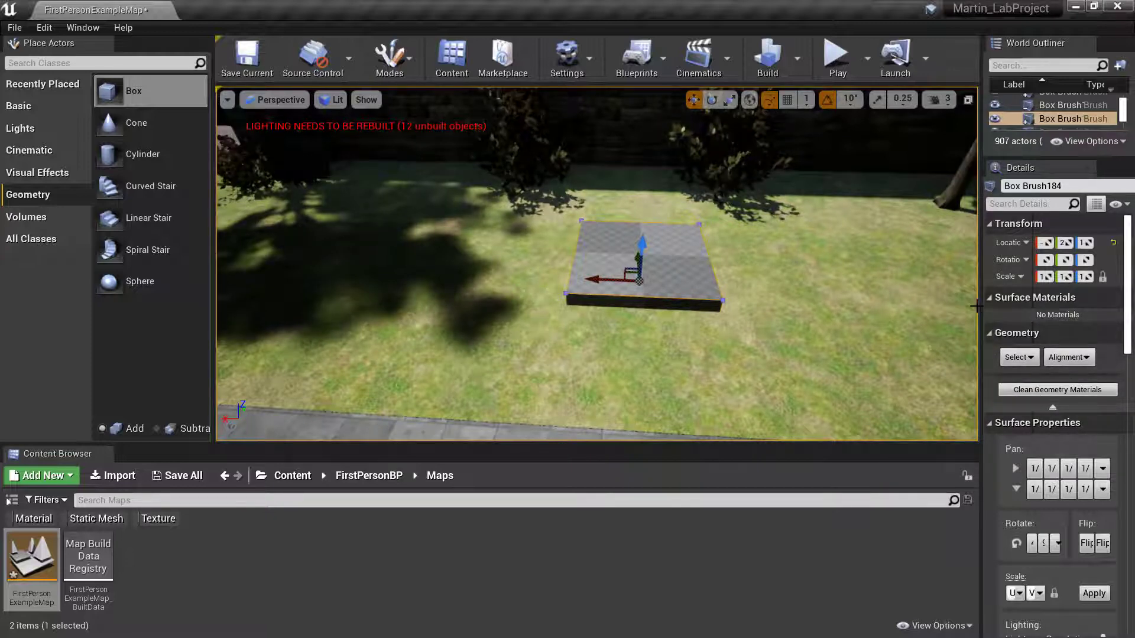
# - Change the box brush's Brush Type to Subtractive
pyautogui.moveTo(982, 302); pyautogui.dragTo(929, 303)
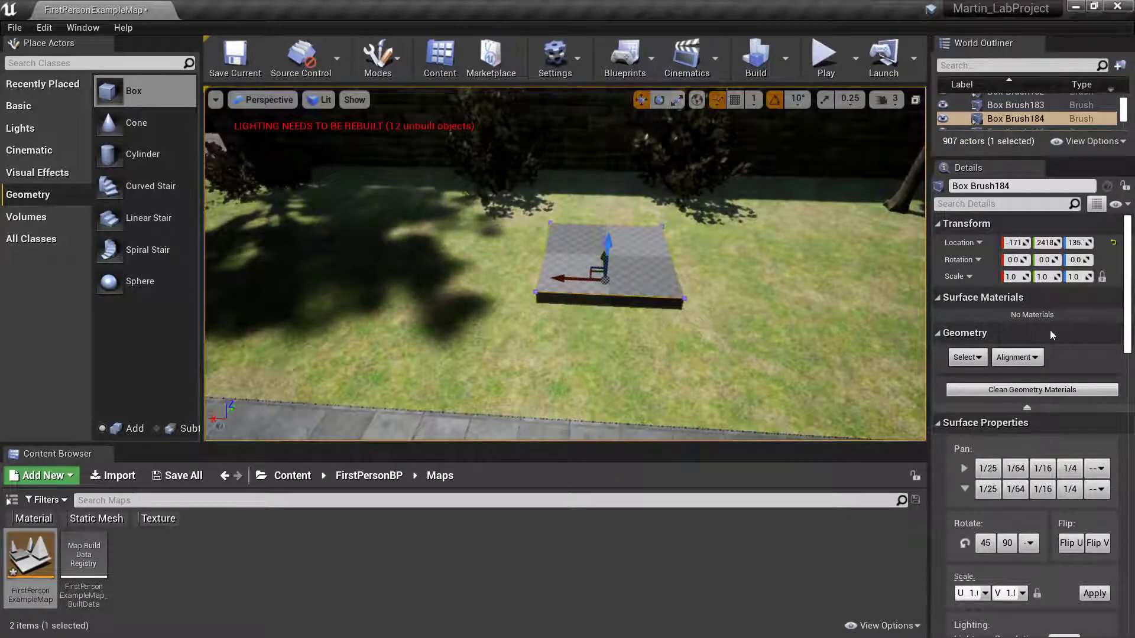
pyautogui.scroll(-5, 1035, 399)
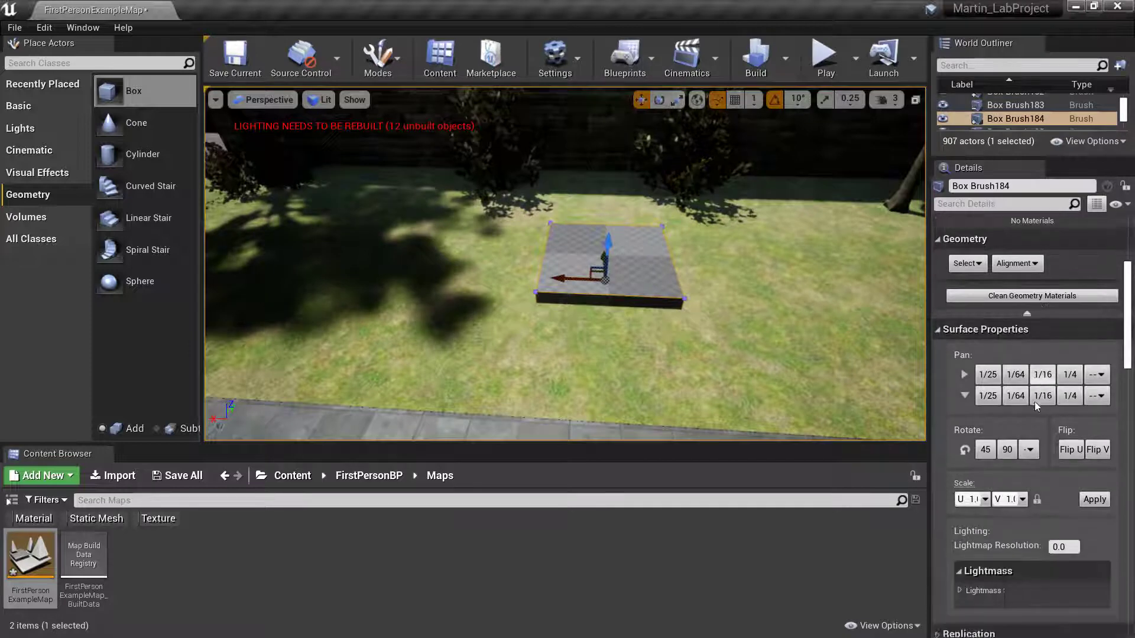
pyautogui.scroll(-2, 1041, 466)
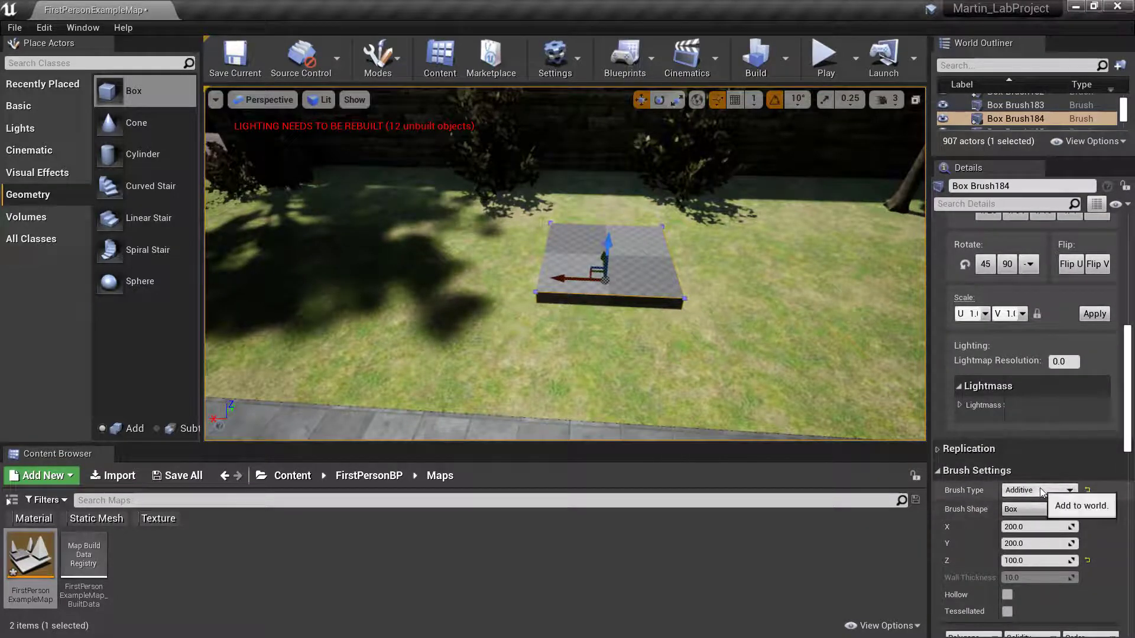
pyautogui.click(1038, 490)
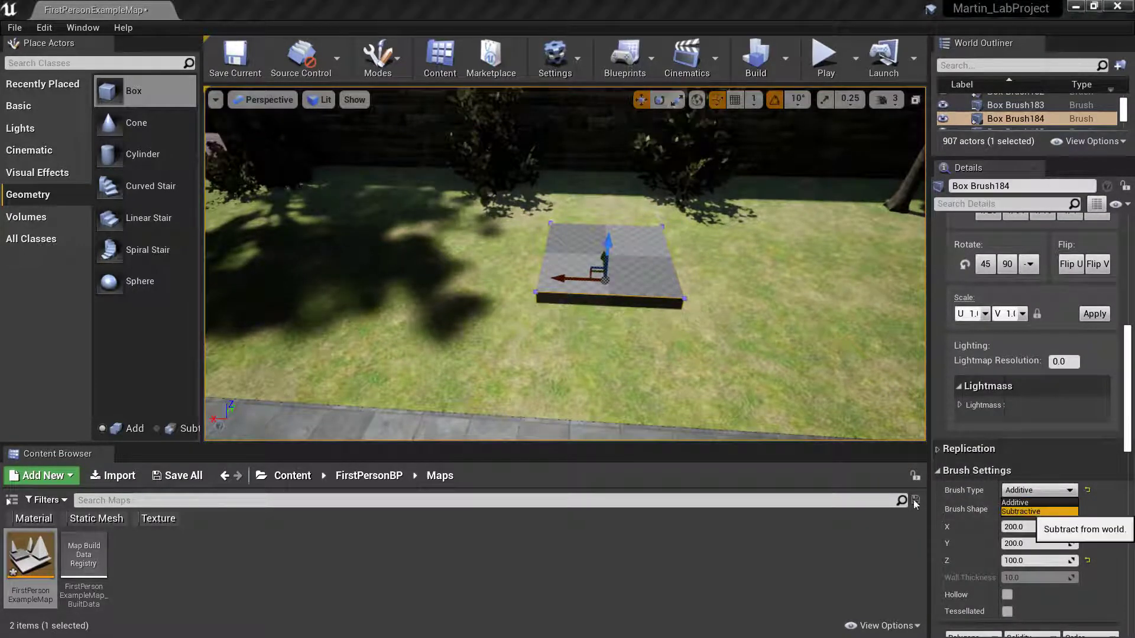
pyautogui.moveTo(693, 371)
pyautogui.mouseDown(button='right')
pyautogui.moveTo(656, 351)
pyautogui.moveTo(712, 361)
pyautogui.moveTo(694, 348)
pyautogui.mouseUp(button='right')
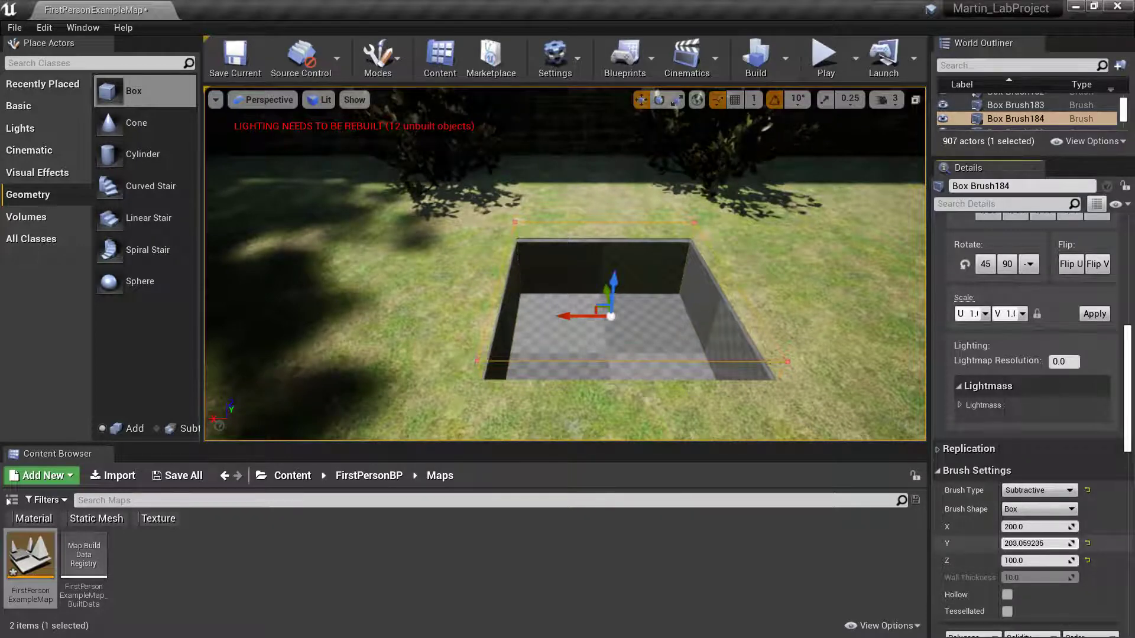
# - Set the brush size to Y 230 and X 500
pyautogui.moveTo(1037, 543); pyautogui.dragTo(1051, 543)
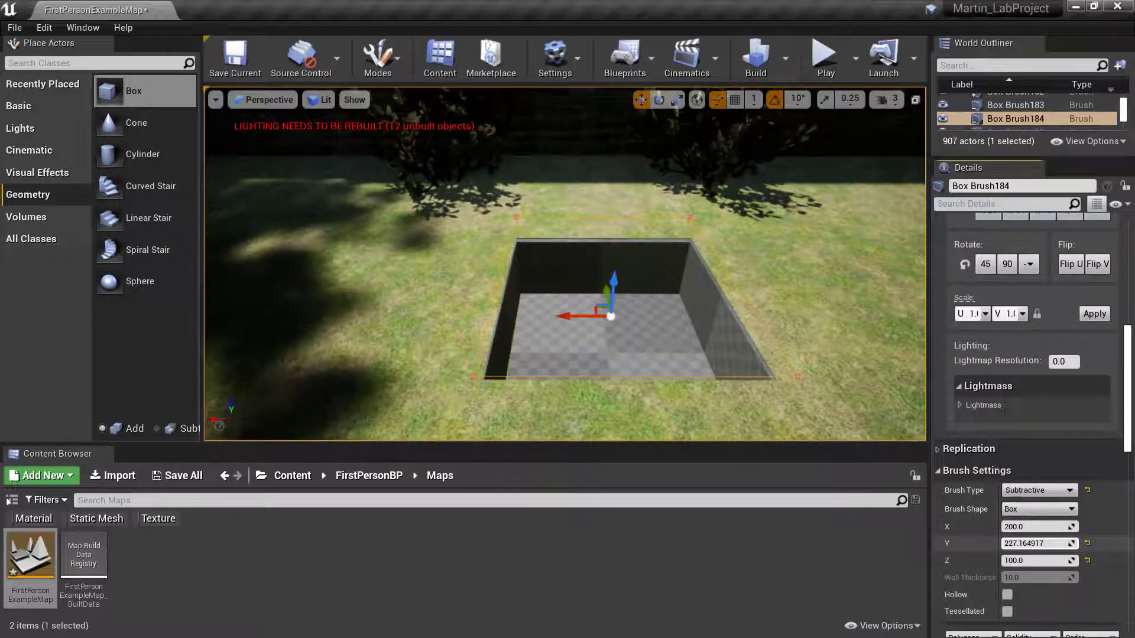
pyautogui.click(1039, 543)
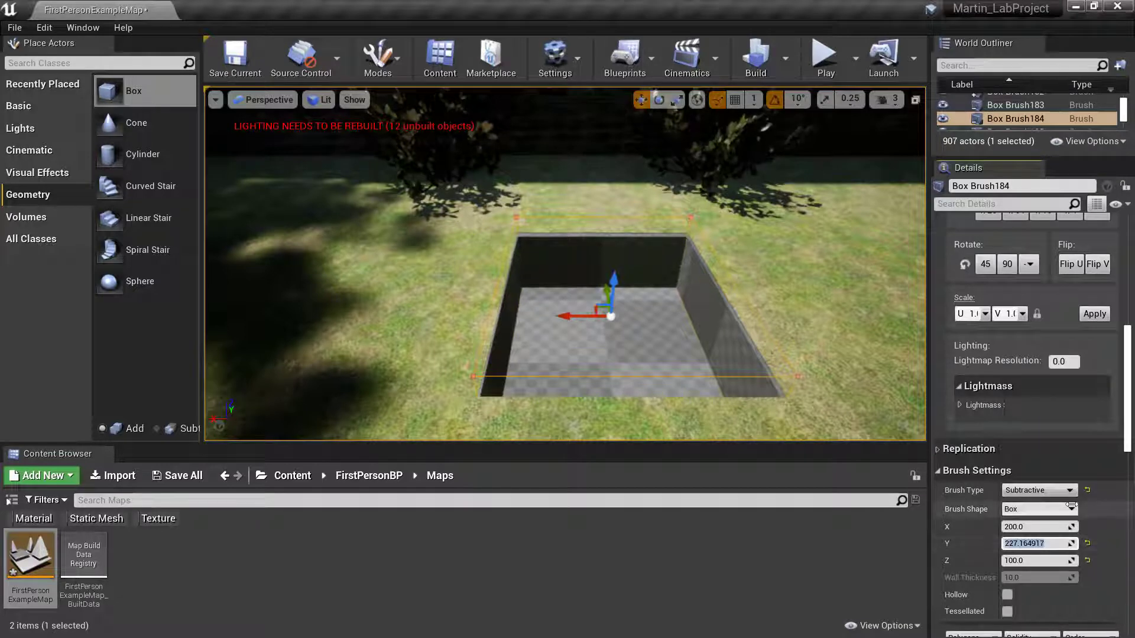
pyautogui.write('23')
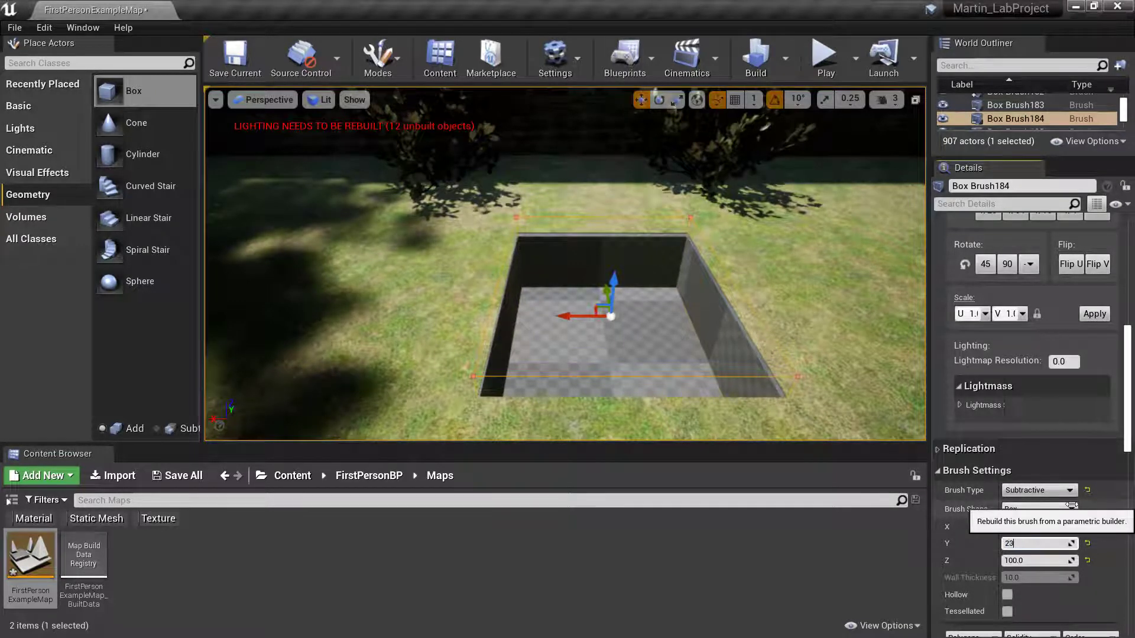
pyautogui.write('0')
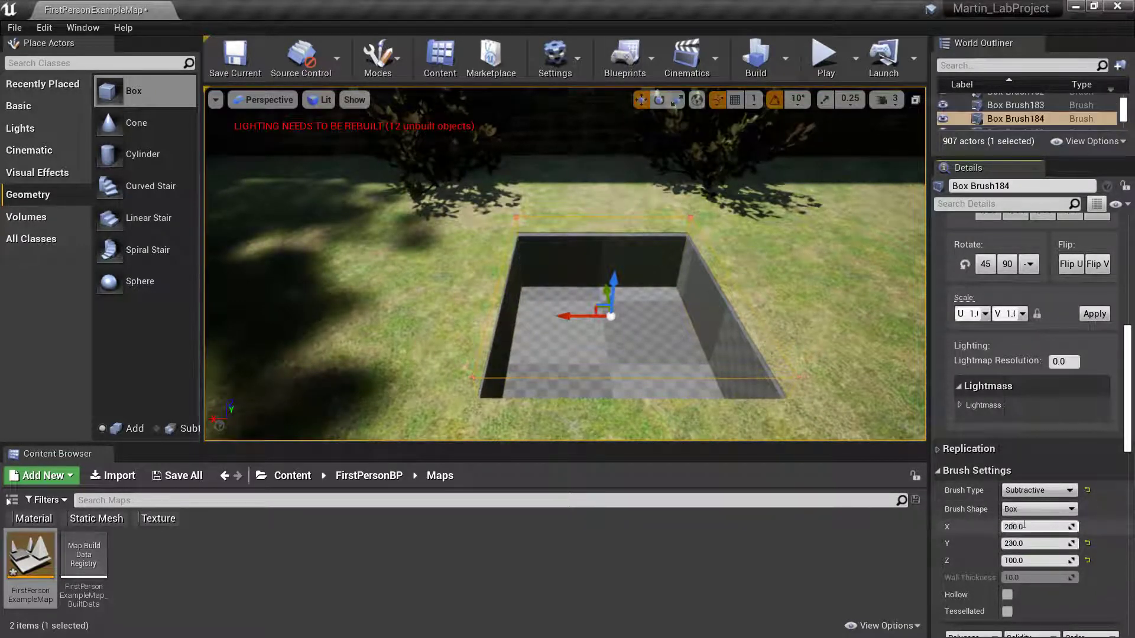
pyautogui.click(1054, 526)
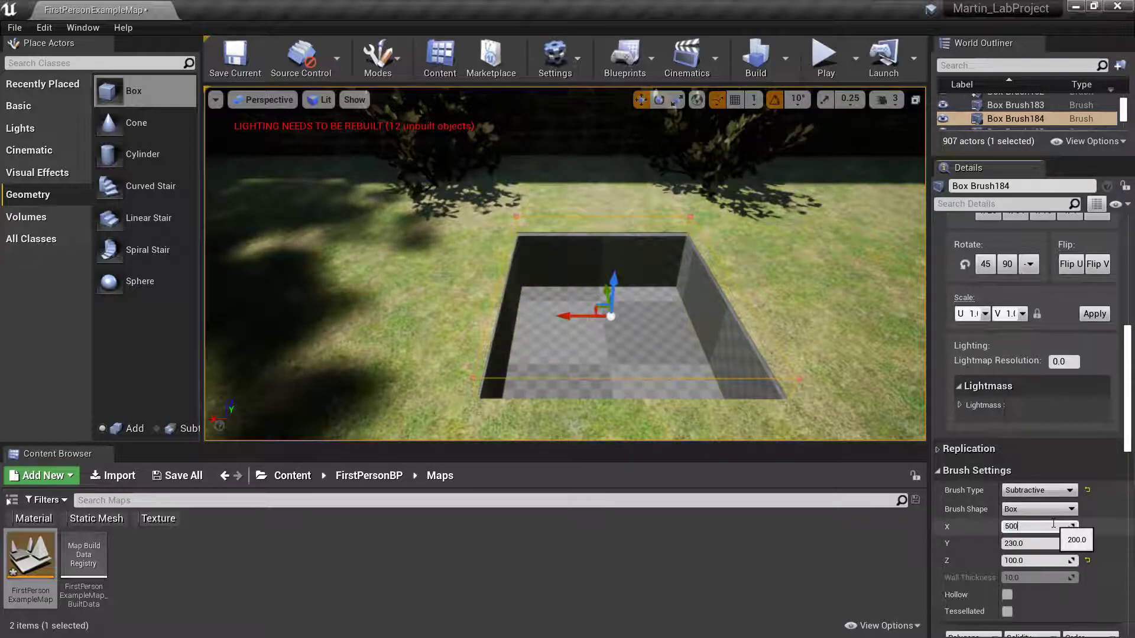
pyautogui.press('Return')
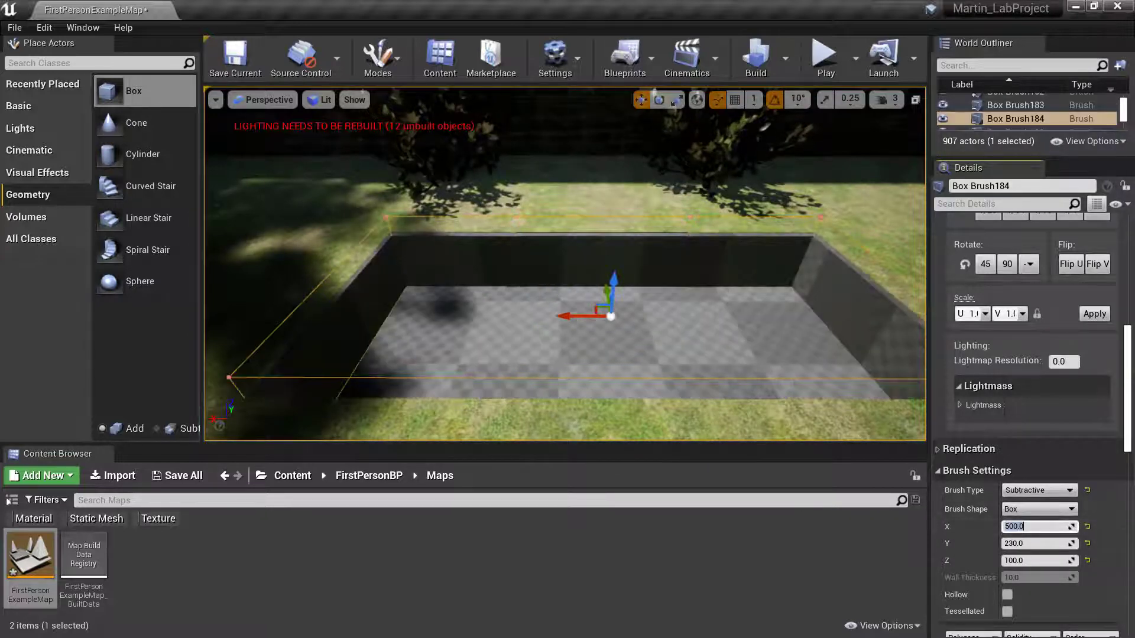
# - Sink the 500 × 230 pit brush slightly lower into the lawn
pyautogui.moveTo(654, 142); pyautogui.dragTo(695, 178, button='right')
pyautogui.moveTo(665, 379); pyautogui.dragTo(623, 293, button='right')
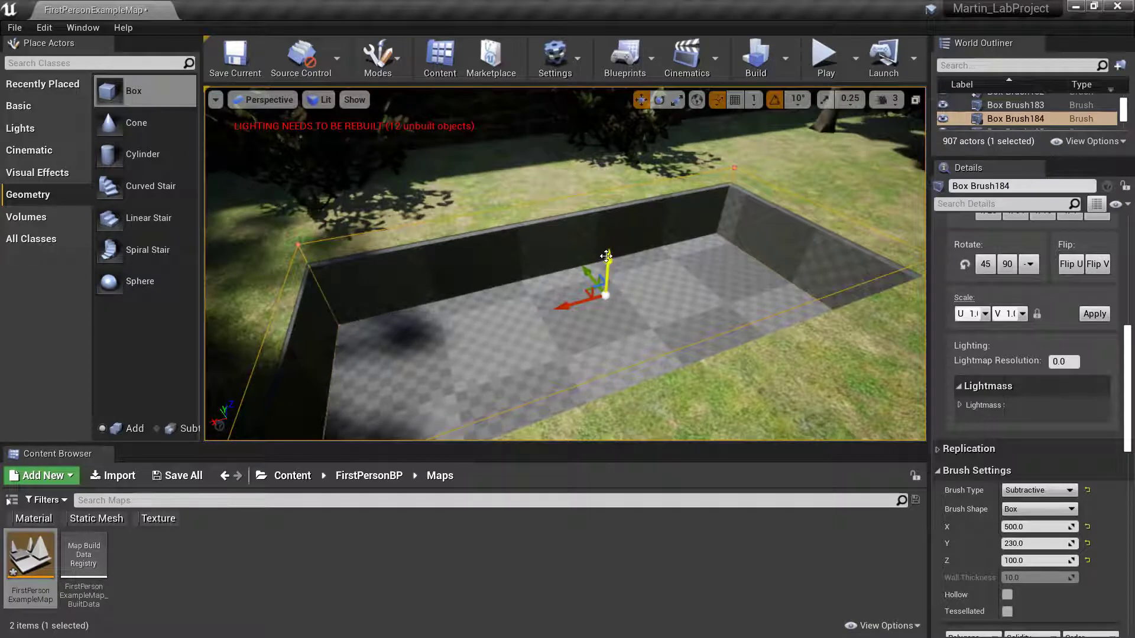
pyautogui.moveTo(613, 255); pyautogui.dragTo(623, 270)
pyautogui.moveTo(711, 267)
pyautogui.mouseDown(button='right')
pyautogui.moveTo(663, 290)
pyautogui.moveTo(739, 268)
pyautogui.moveTo(810, 290)
pyautogui.moveTo(818, 272)
pyautogui.moveTo(703, 271)
pyautogui.mouseUp(button='right')
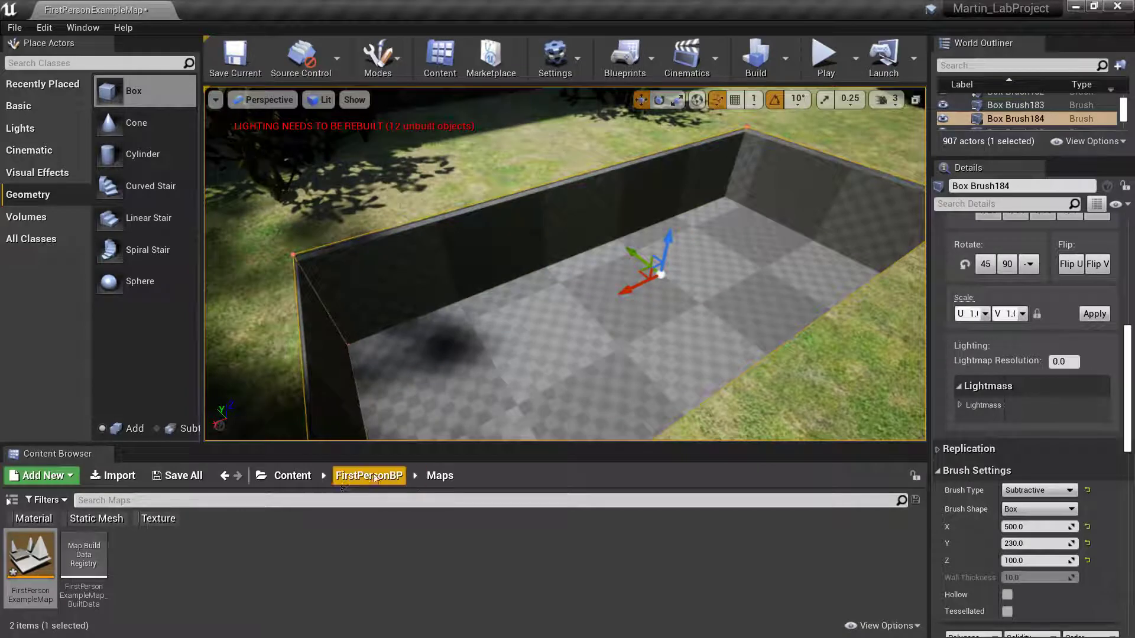
# - Open Content › WaterMaterials › Materials and browse its 45 water materials such as MIC_PondScum
pyautogui.click(293, 476)
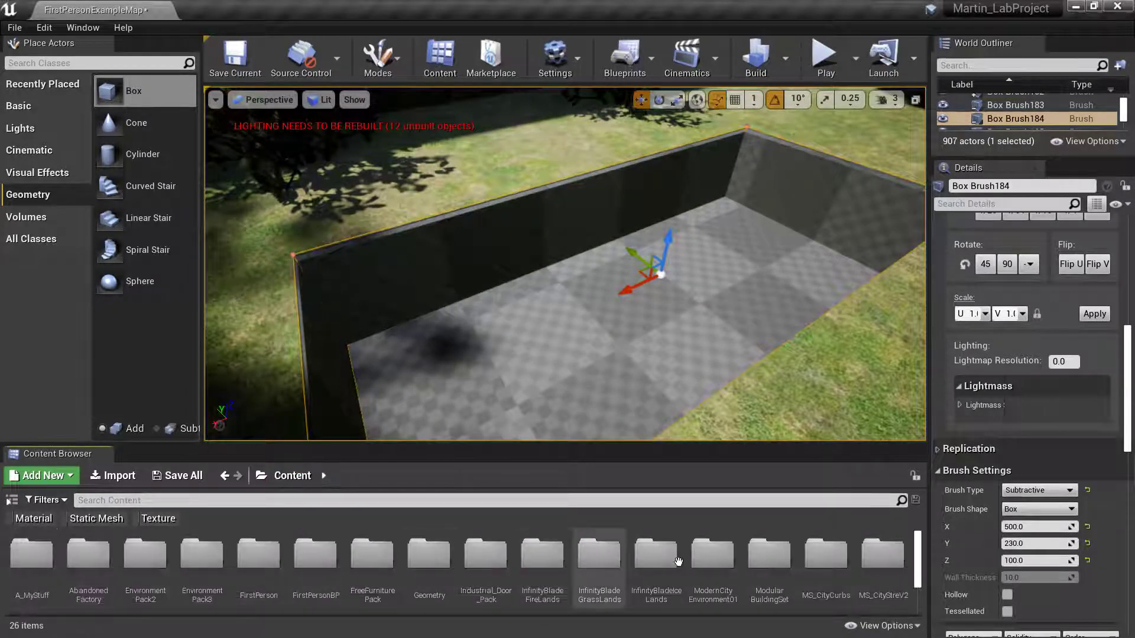
pyautogui.moveTo(919, 558); pyautogui.dragTo(916, 583)
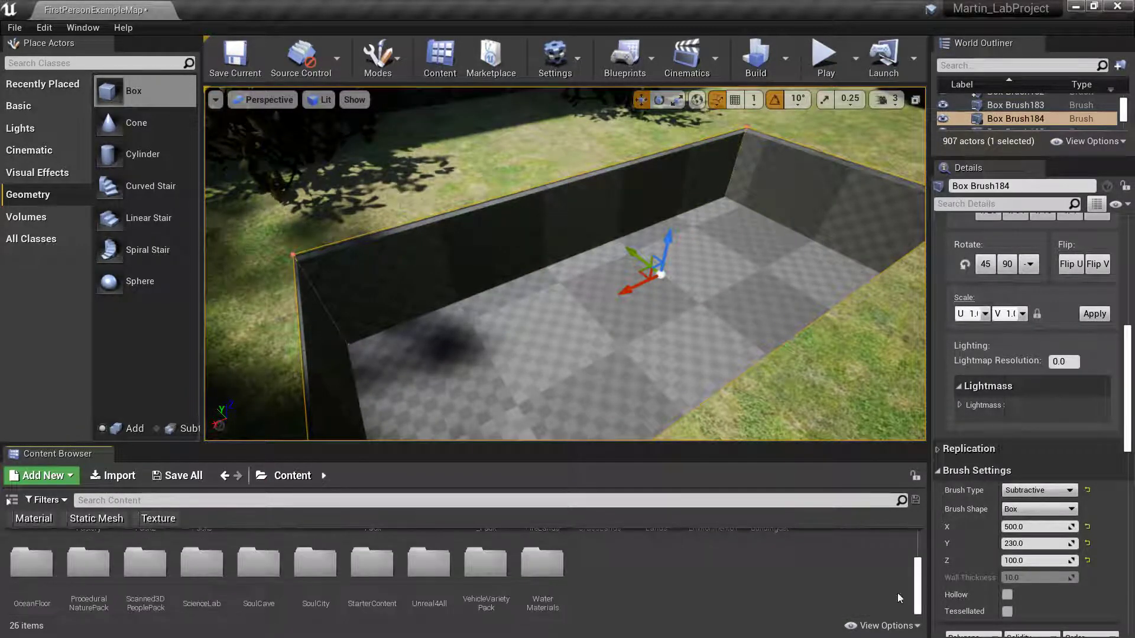
pyautogui.doubleClick(545, 580)
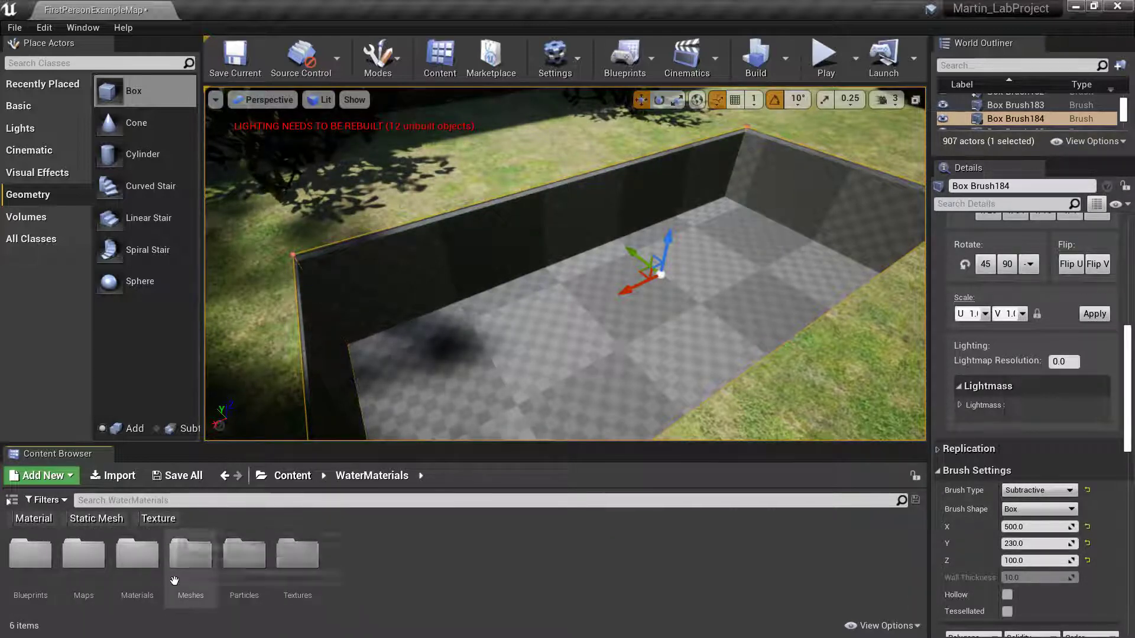
pyautogui.doubleClick(137, 556)
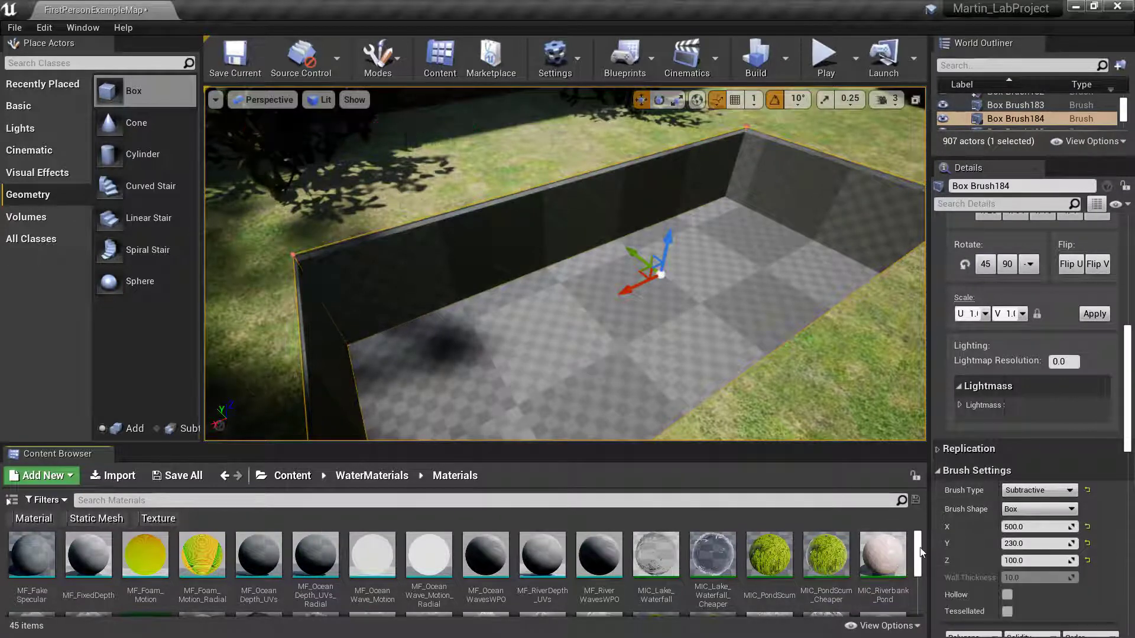
pyautogui.scroll(-2, 920, 561)
pyautogui.scroll(-3, 920, 562)
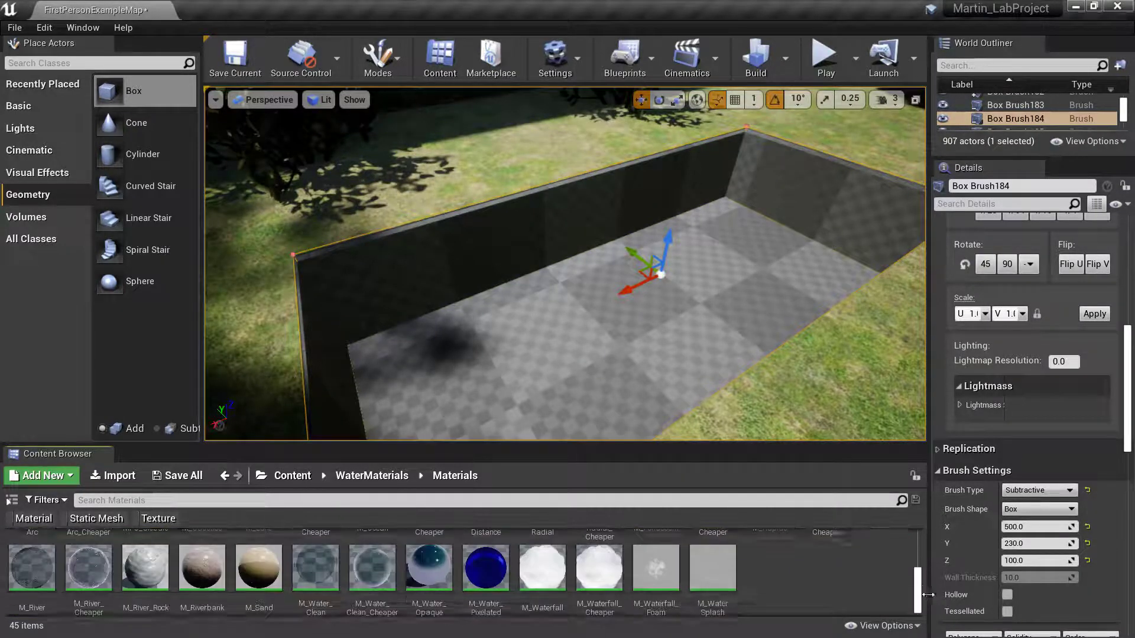
pyautogui.scroll(3, 931, 566)
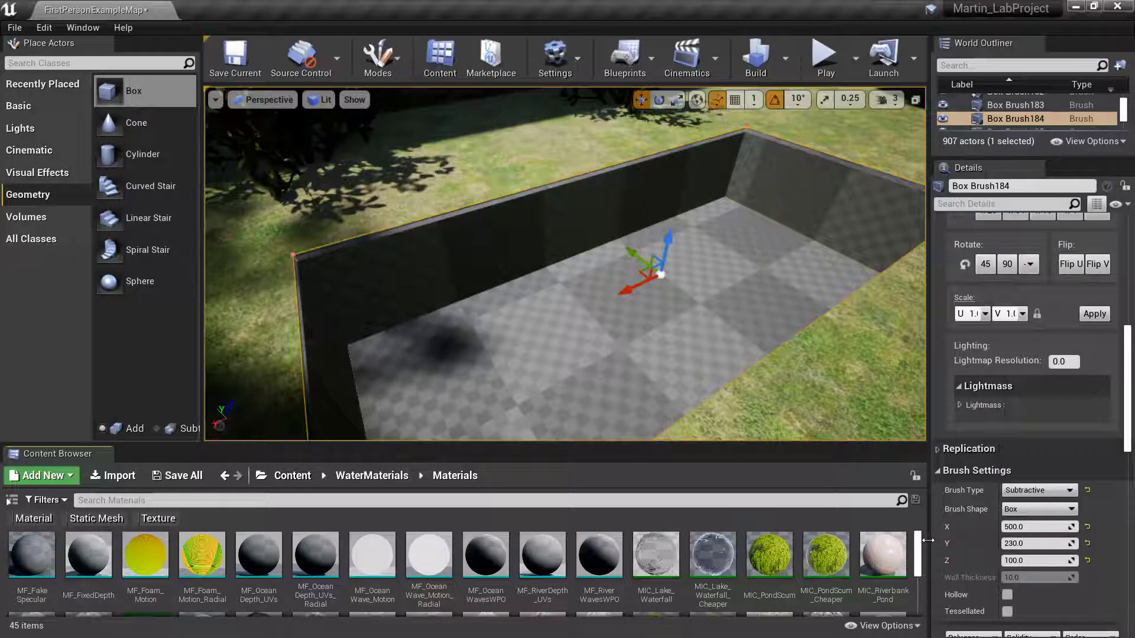
pyautogui.scroll(-1, 857, 562)
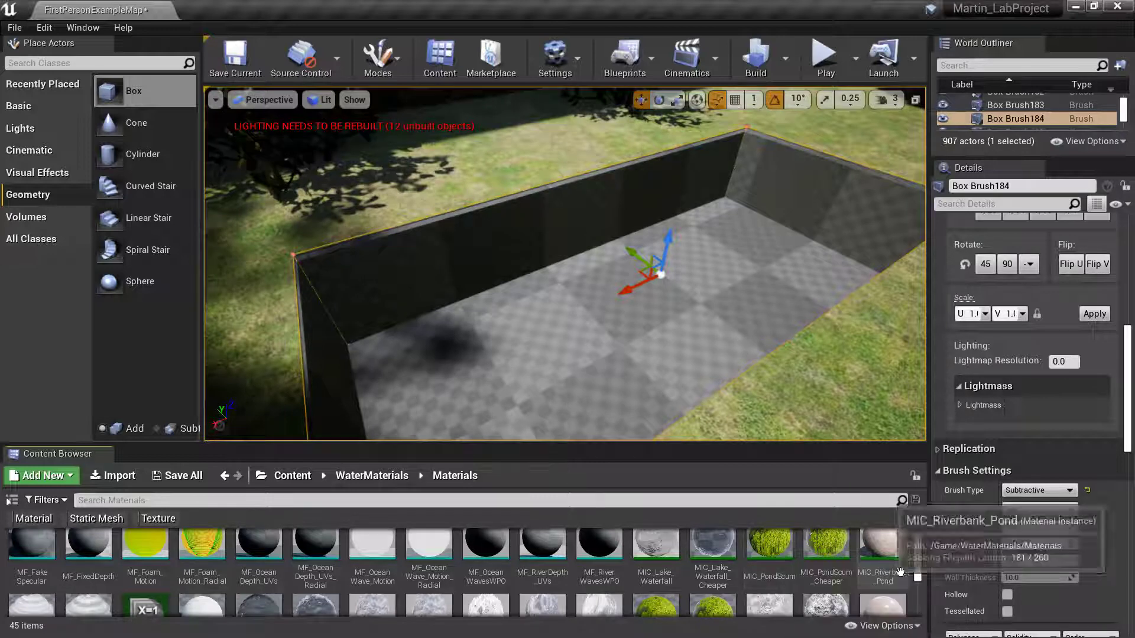
pyautogui.scroll(-3, 920, 563)
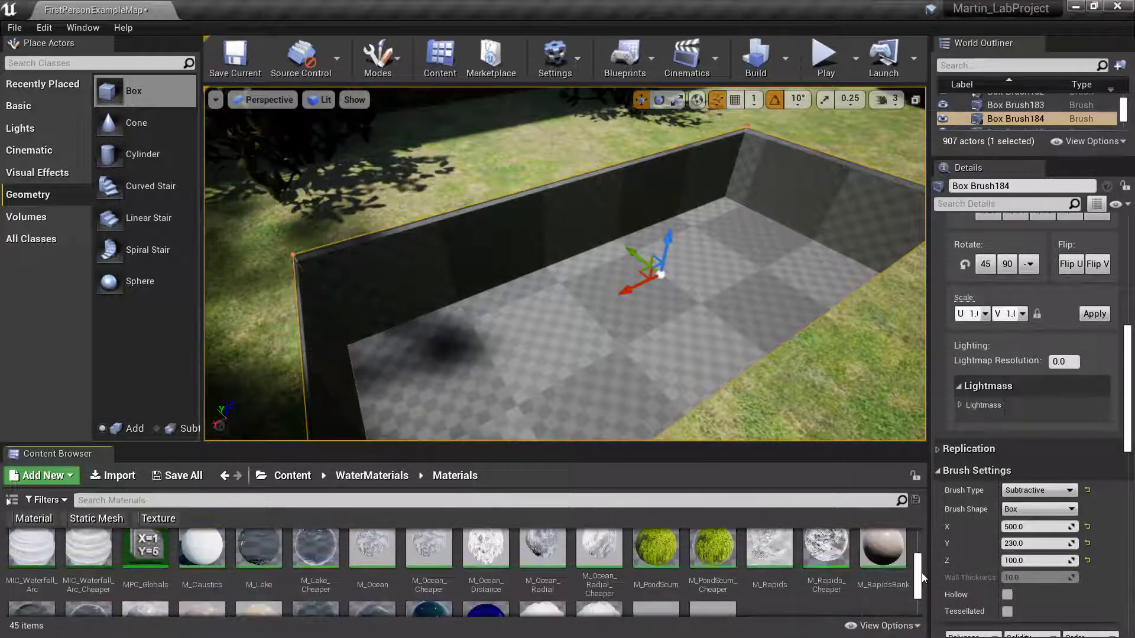
pyautogui.moveTo(920, 573); pyautogui.dragTo(915, 541)
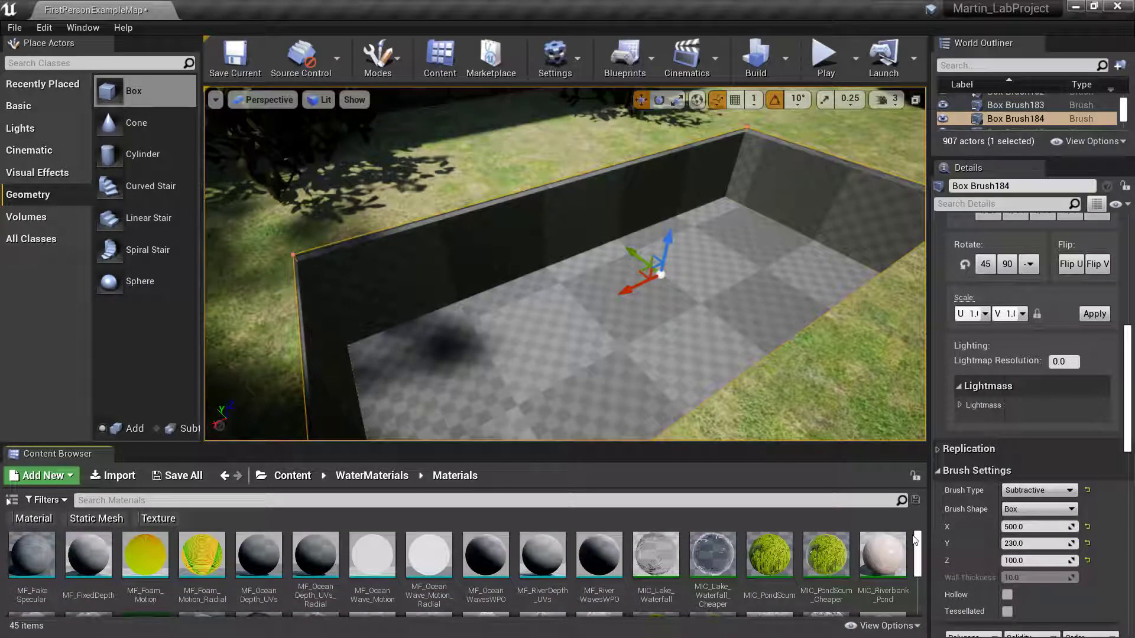
pyautogui.scroll(-2, 742, 526)
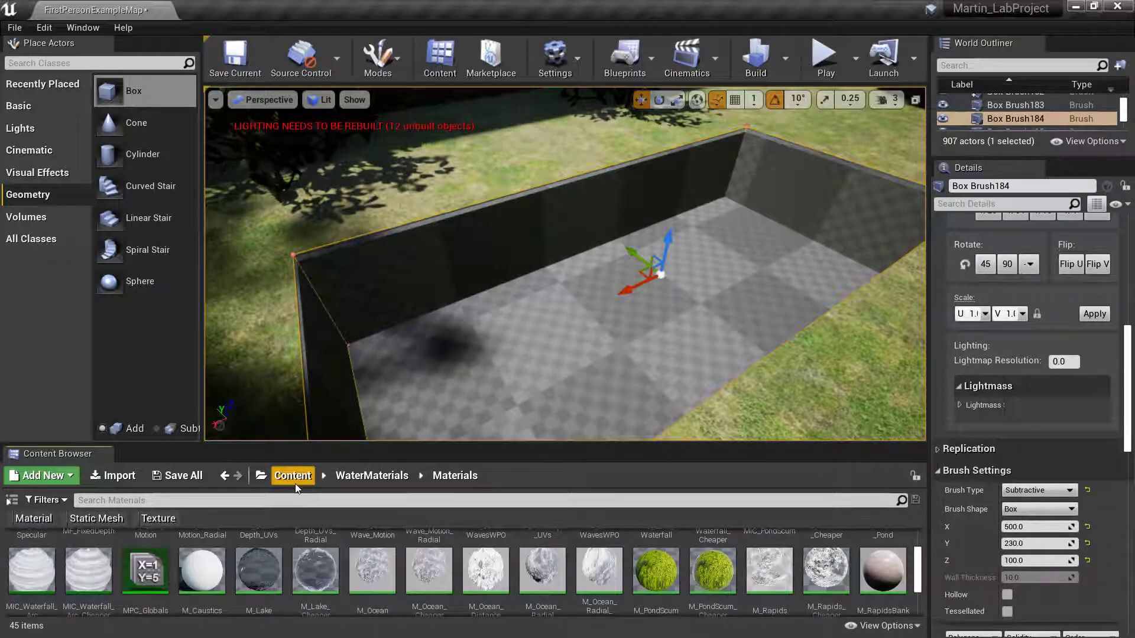
# - Navigate from Content into the StarterContent › Materials folder
pyautogui.click(296, 483)
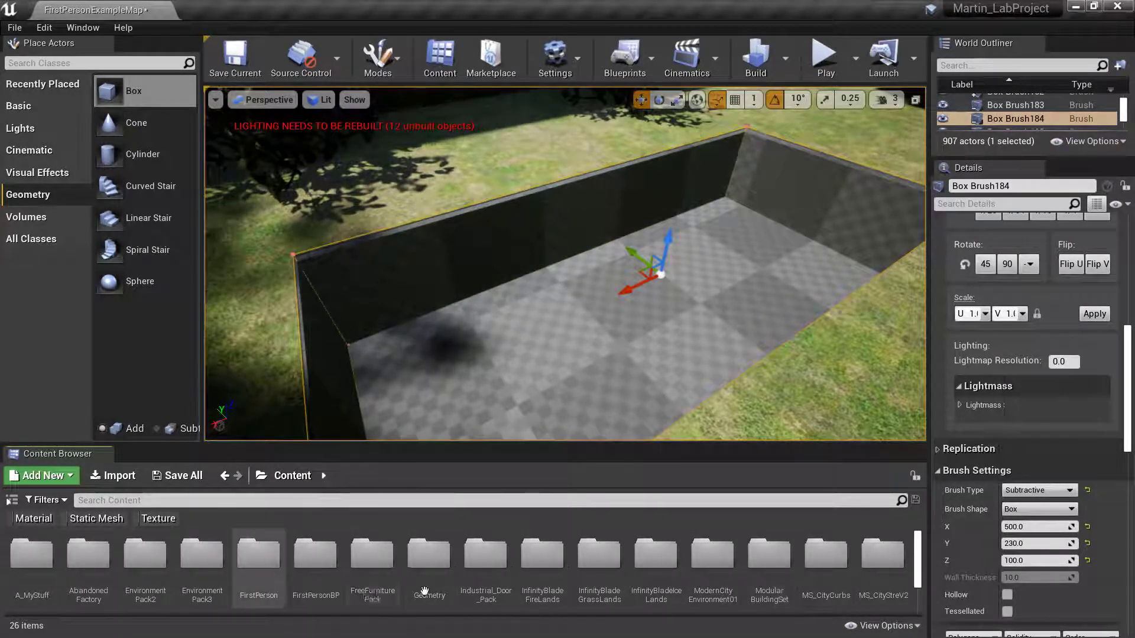
pyautogui.moveTo(918, 555); pyautogui.dragTo(921, 588)
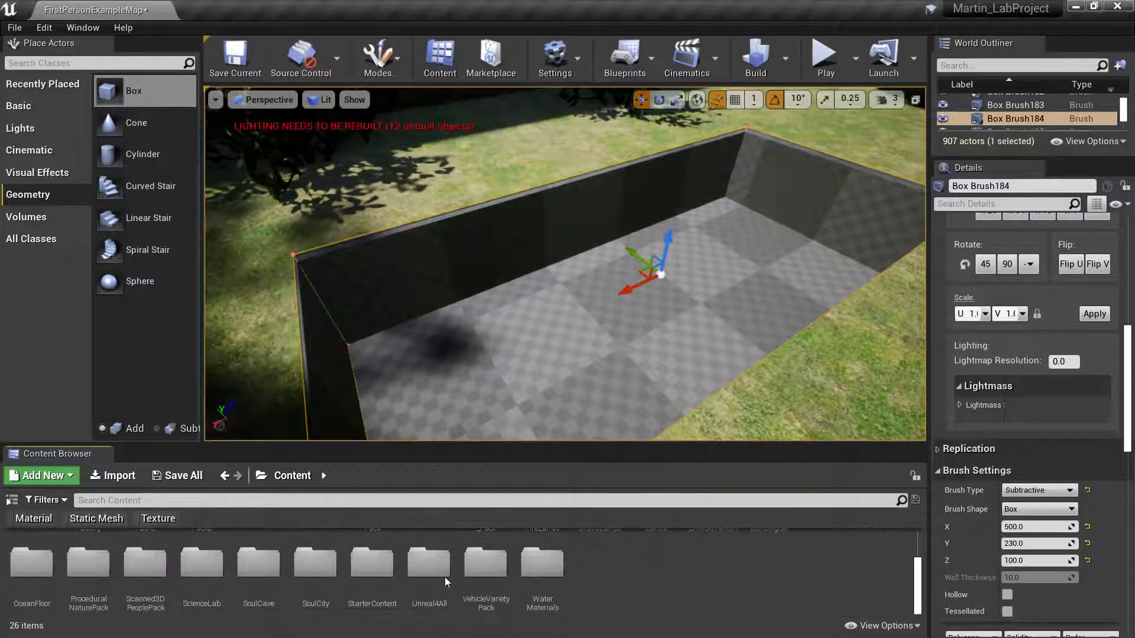
pyautogui.doubleClick(371, 562)
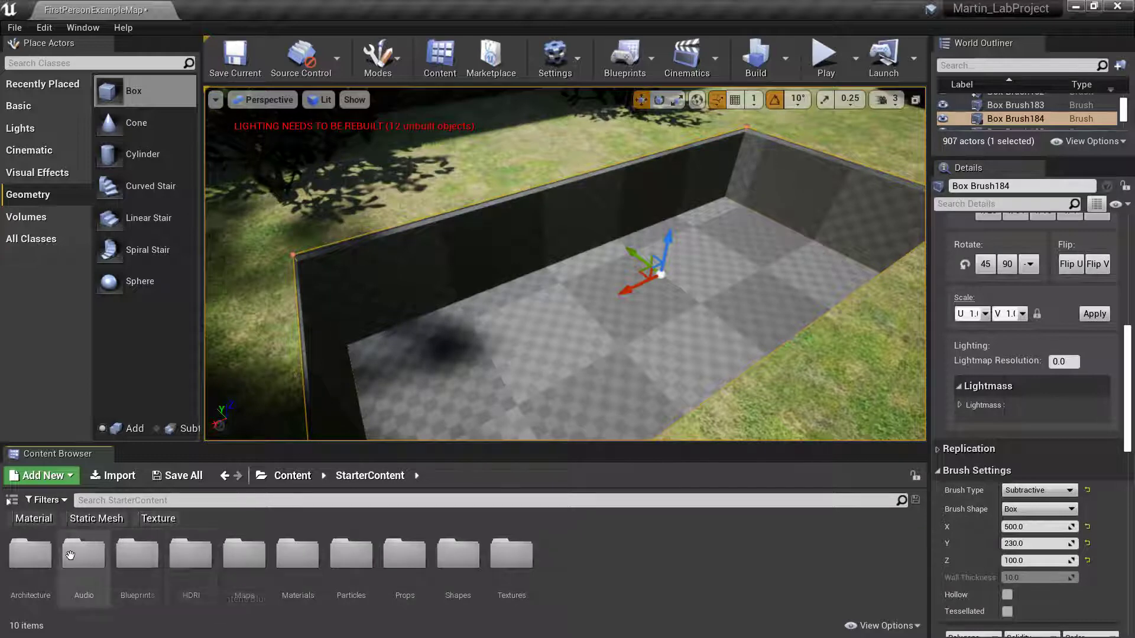
pyautogui.doubleClick(298, 555)
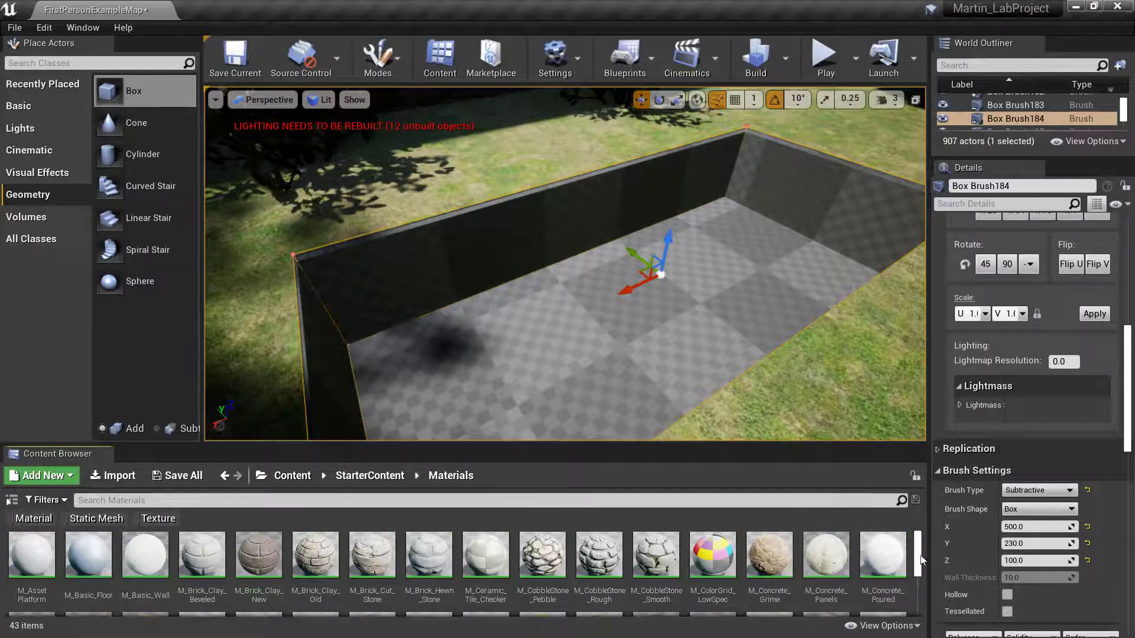
# - Apply M_Ground_Moss to the pit floor
pyautogui.moveTo(920, 558); pyautogui.dragTo(923, 572)
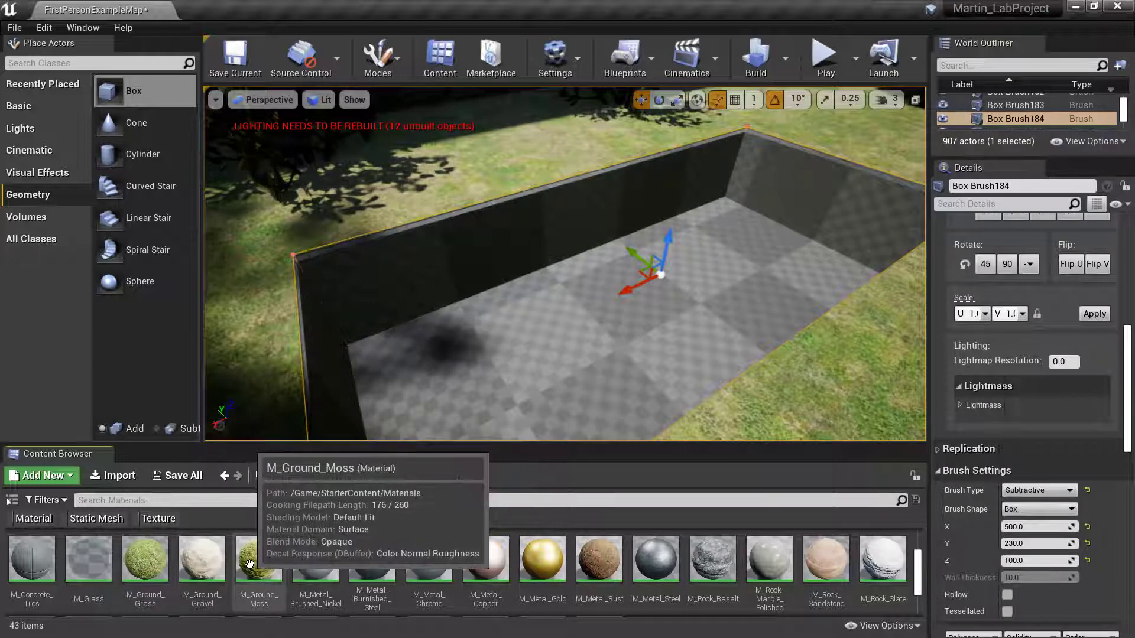
pyautogui.moveTo(255, 565)
pyautogui.mouseDown()
pyautogui.moveTo(382, 431)
pyautogui.moveTo(533, 381)
pyautogui.mouseUp()
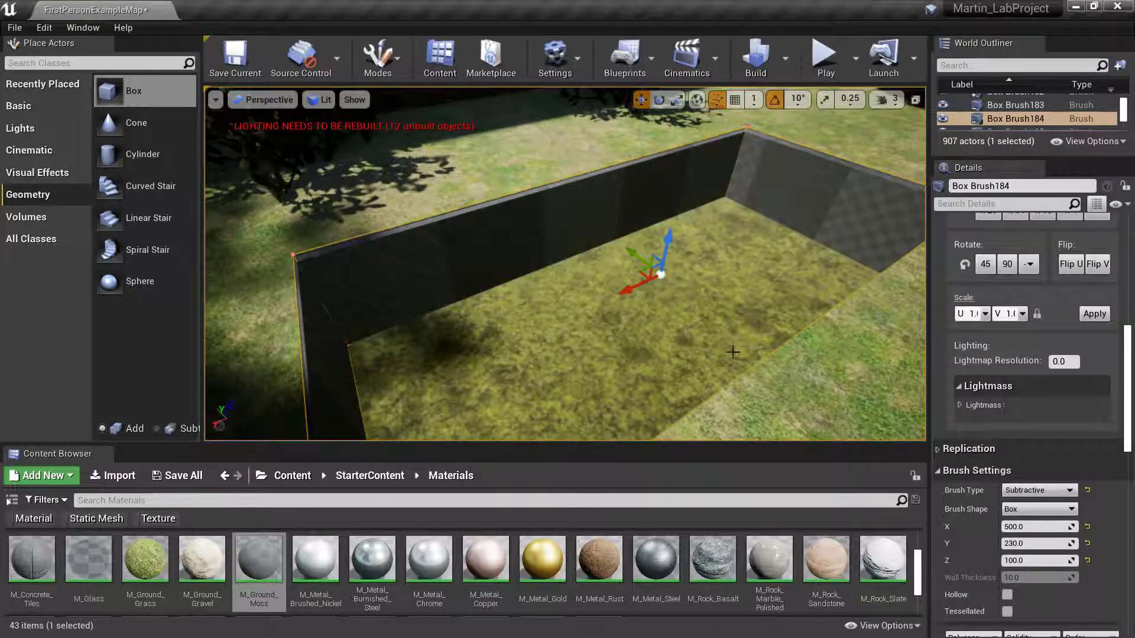
pyautogui.moveTo(533, 355)
pyautogui.mouseDown(button='right')
pyautogui.moveTo(560, 356)
pyautogui.moveTo(545, 385)
pyautogui.mouseUp(button='right')
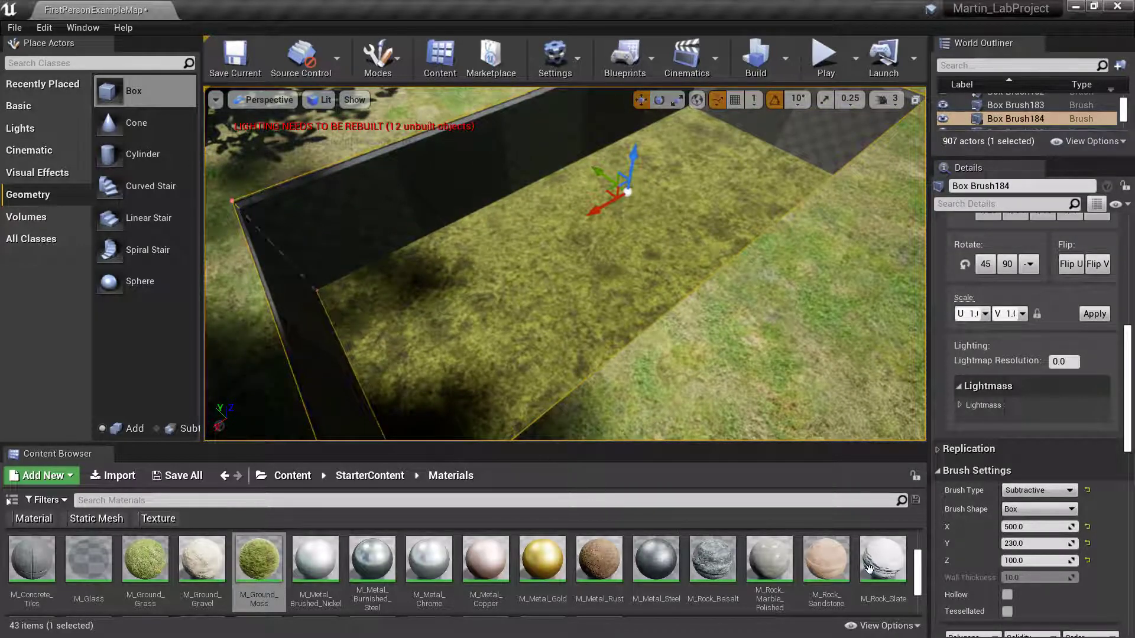
# - Replace the moss with M_Metal_Rust on the pit floor
pyautogui.moveTo(919, 570)
pyautogui.mouseDown()
pyautogui.moveTo(917, 585)
pyautogui.moveTo(917, 567)
pyautogui.mouseUp()
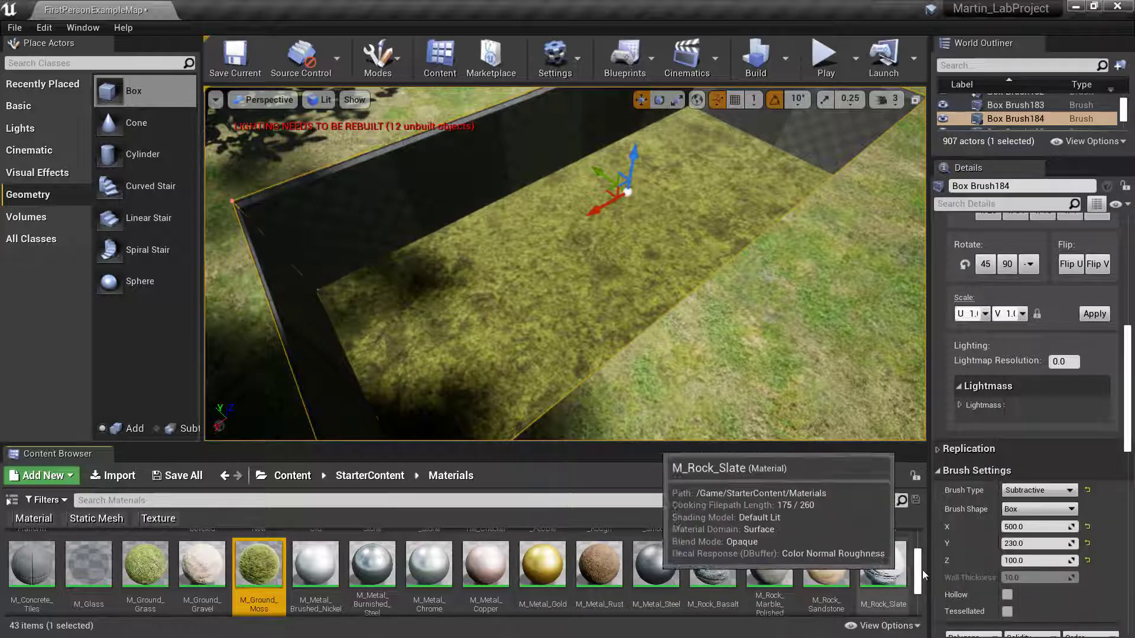
pyautogui.moveTo(919, 582)
pyautogui.mouseDown()
pyautogui.moveTo(928, 612)
pyautogui.moveTo(922, 580)
pyautogui.mouseUp()
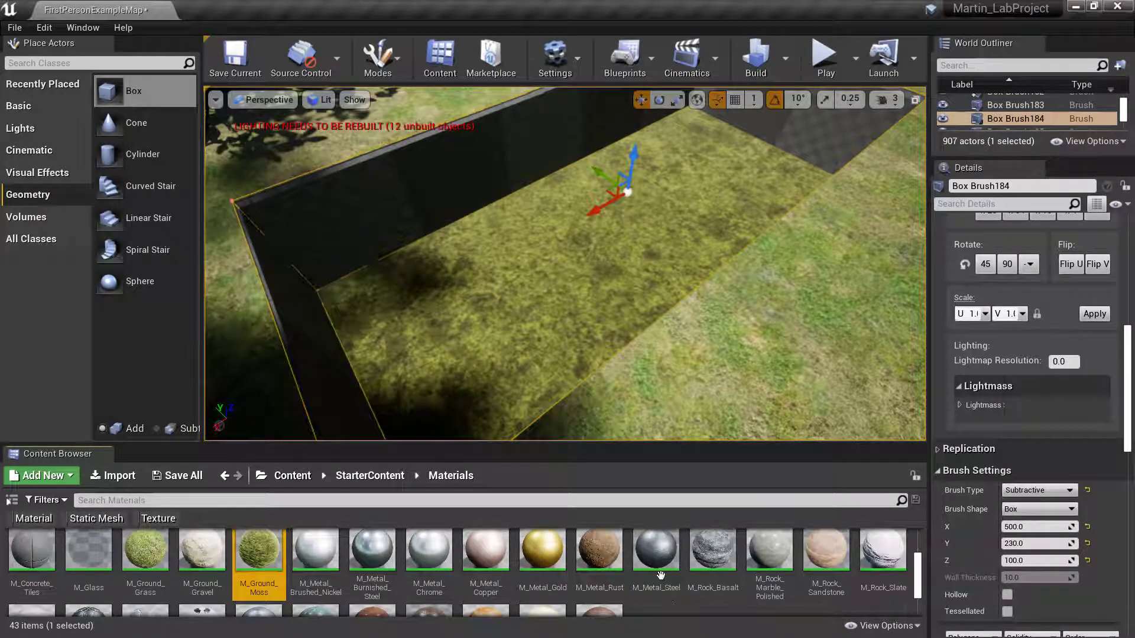
pyautogui.moveTo(599, 550); pyautogui.dragTo(584, 319)
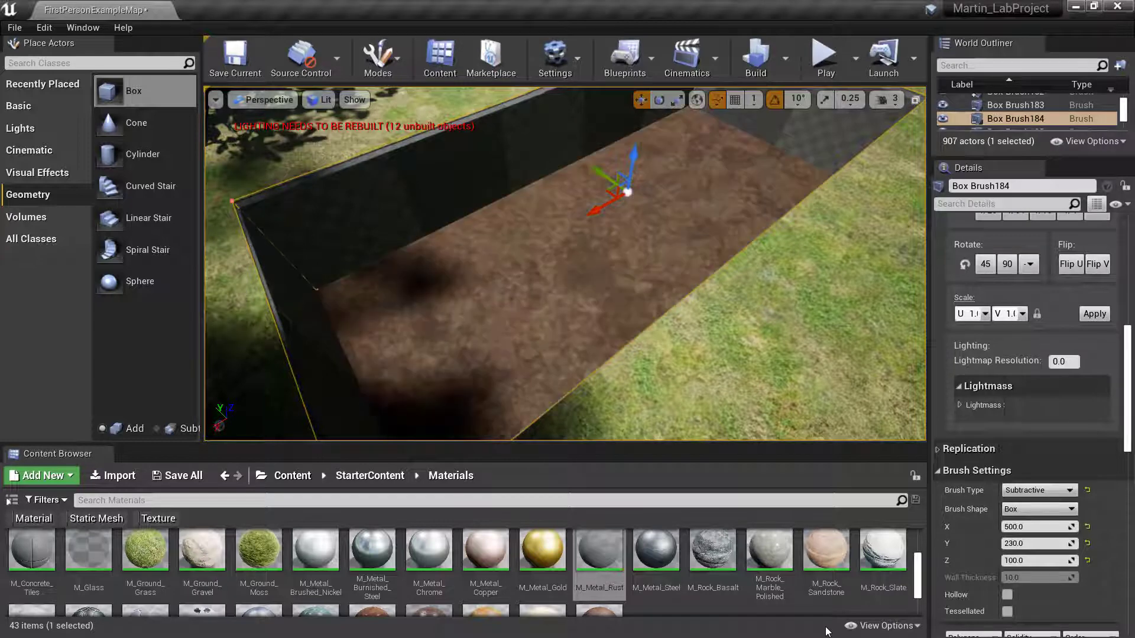
pyautogui.moveTo(565, 264); pyautogui.dragTo(496, 180, button='right')
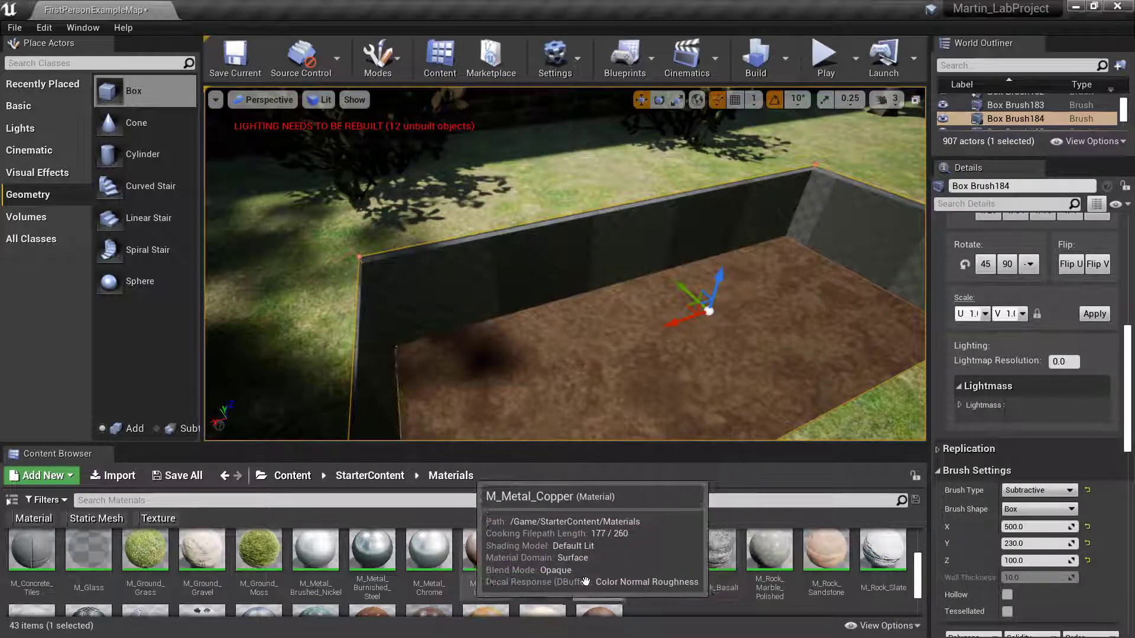
# - Apply M_Rock_Slate to the pit floor and its dark near wall
pyautogui.moveTo(886, 559); pyautogui.dragTo(716, 423)
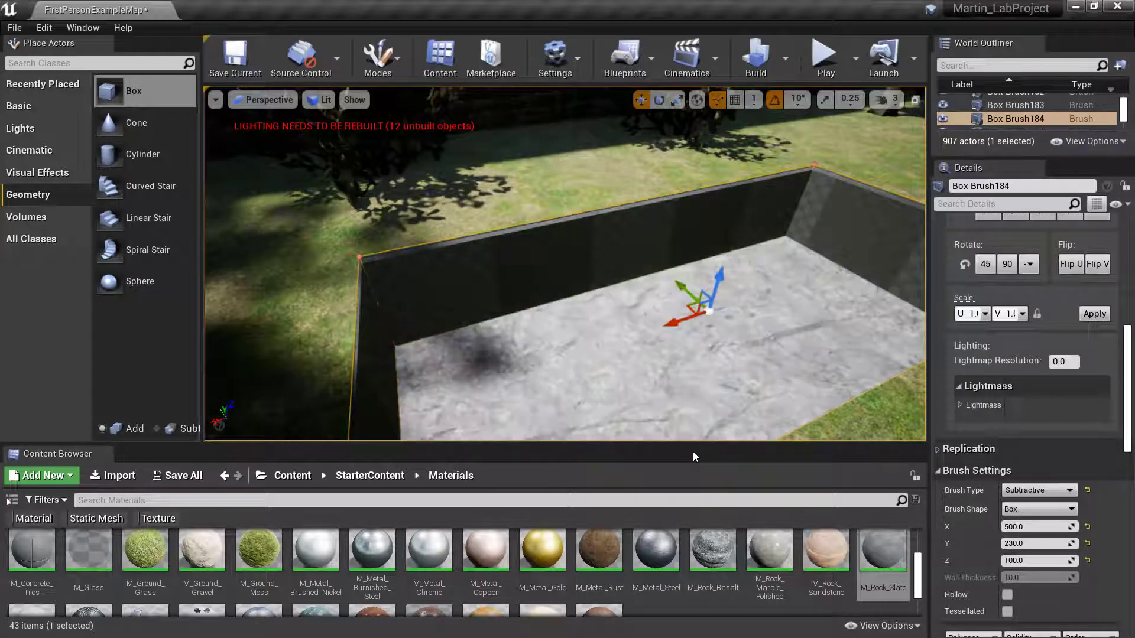
pyautogui.moveTo(599, 365)
pyautogui.mouseDown(button='right')
pyautogui.moveTo(626, 383)
pyautogui.moveTo(615, 399)
pyautogui.mouseUp(button='right')
pyautogui.moveTo(551, 347); pyautogui.dragTo(505, 329, button='right')
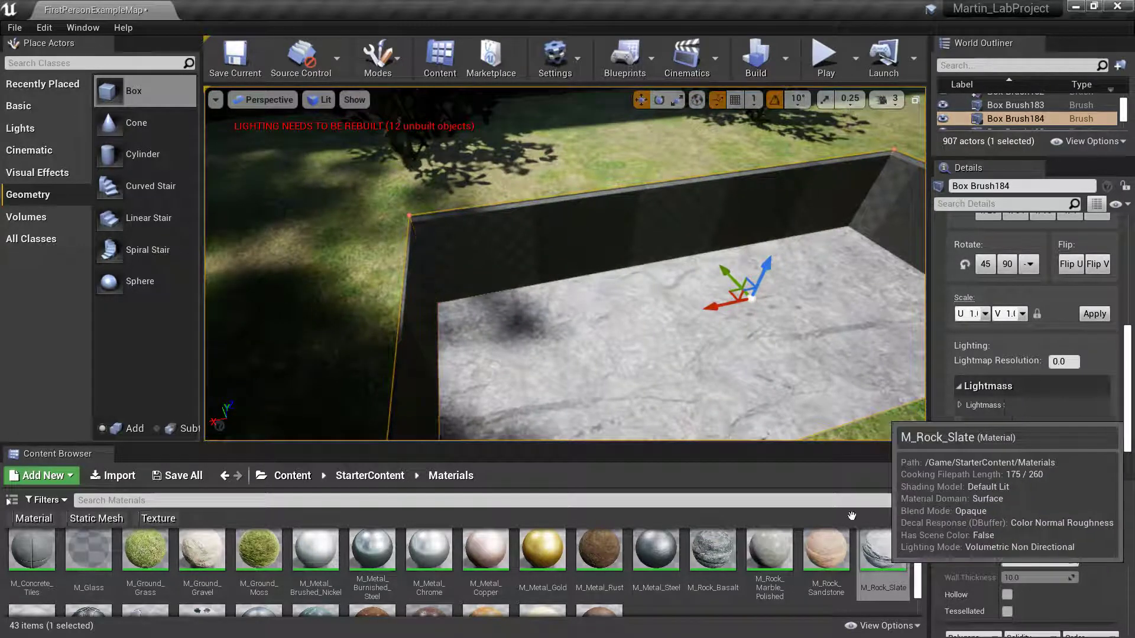
pyautogui.moveTo(883, 551); pyautogui.dragTo(610, 231)
pyautogui.moveTo(610, 231); pyautogui.dragTo(687, 237, button='right')
pyautogui.moveTo(883, 551); pyautogui.dragTo(615, 289)
# - Apply M_Rock_Slate to the pit's back and far walls
pyautogui.moveTo(615, 289); pyautogui.dragTo(904, 283, button='right')
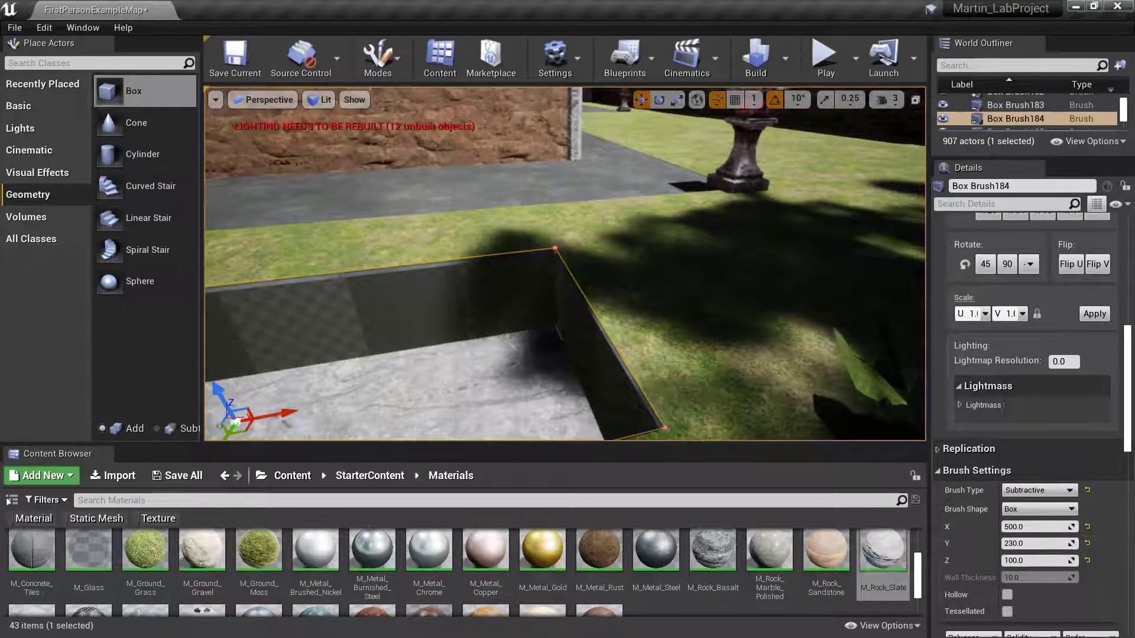
pyautogui.moveTo(792, 331); pyautogui.dragTo(697, 313, button='right')
pyautogui.moveTo(531, 287); pyautogui.dragTo(485, 296, button='right')
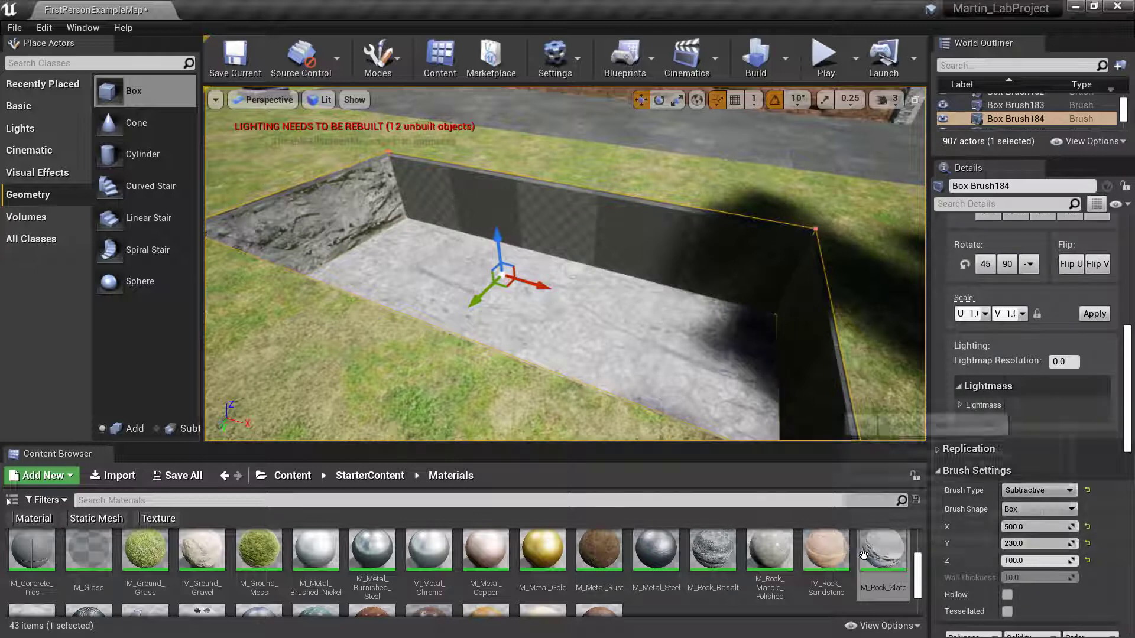
pyautogui.moveTo(883, 550); pyautogui.dragTo(690, 260)
pyautogui.moveTo(575, 321); pyautogui.dragTo(845, 301, button='right')
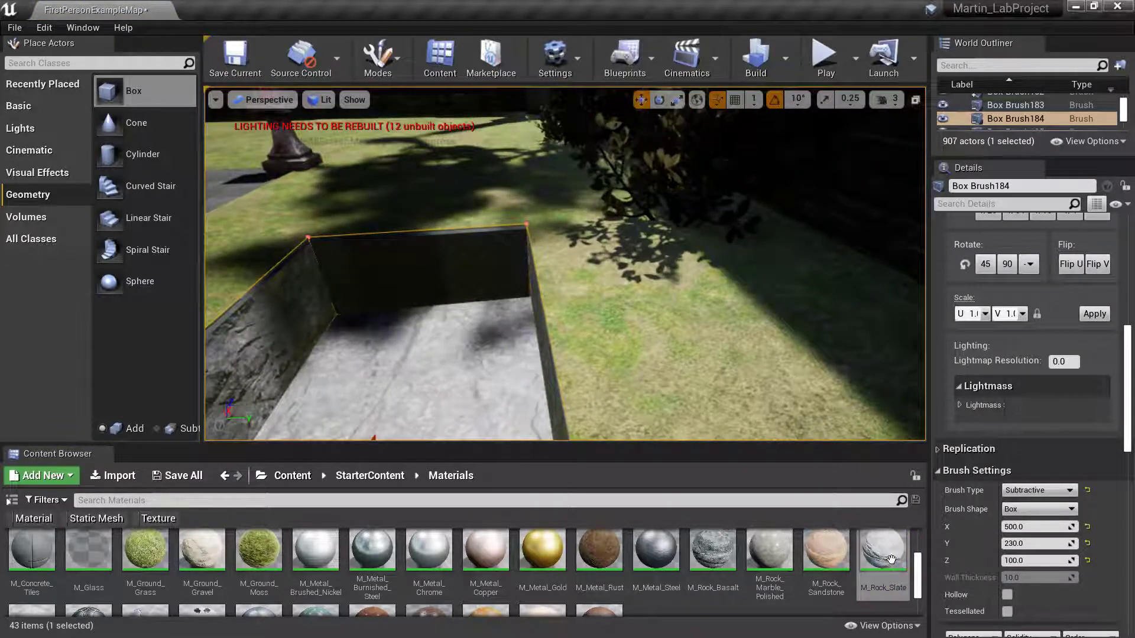
pyautogui.moveTo(891, 560); pyautogui.dragTo(451, 272)
pyautogui.moveTo(450, 272); pyautogui.dragTo(576, 334, button='right')
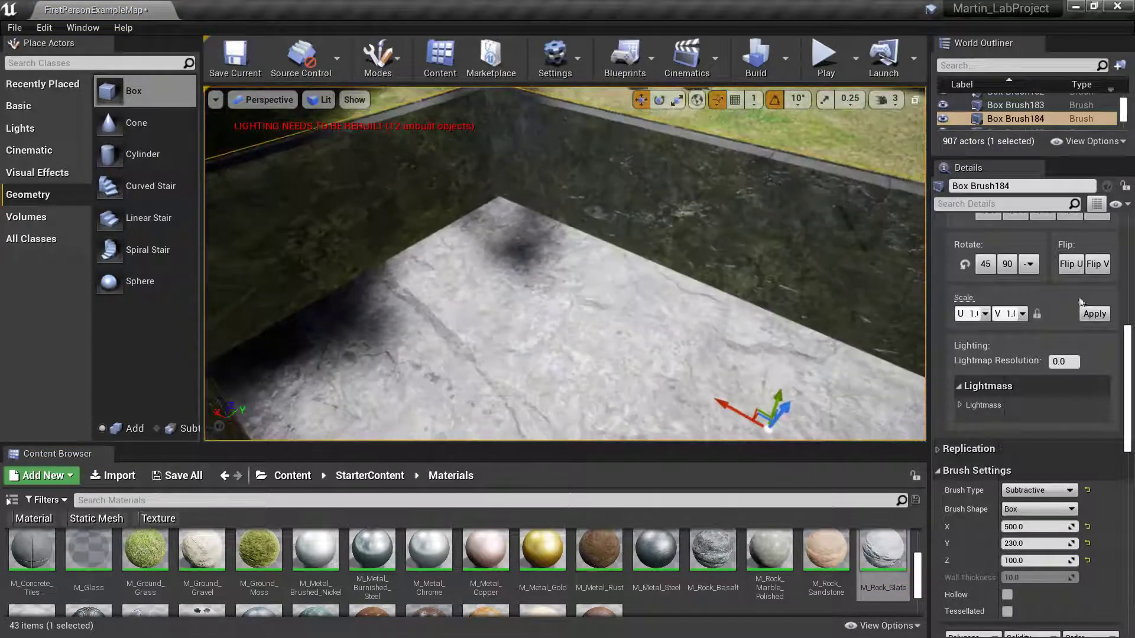
# - Fly in and around the pit to check every slate-covered wall
pyautogui.scroll(4, 1013, 325)
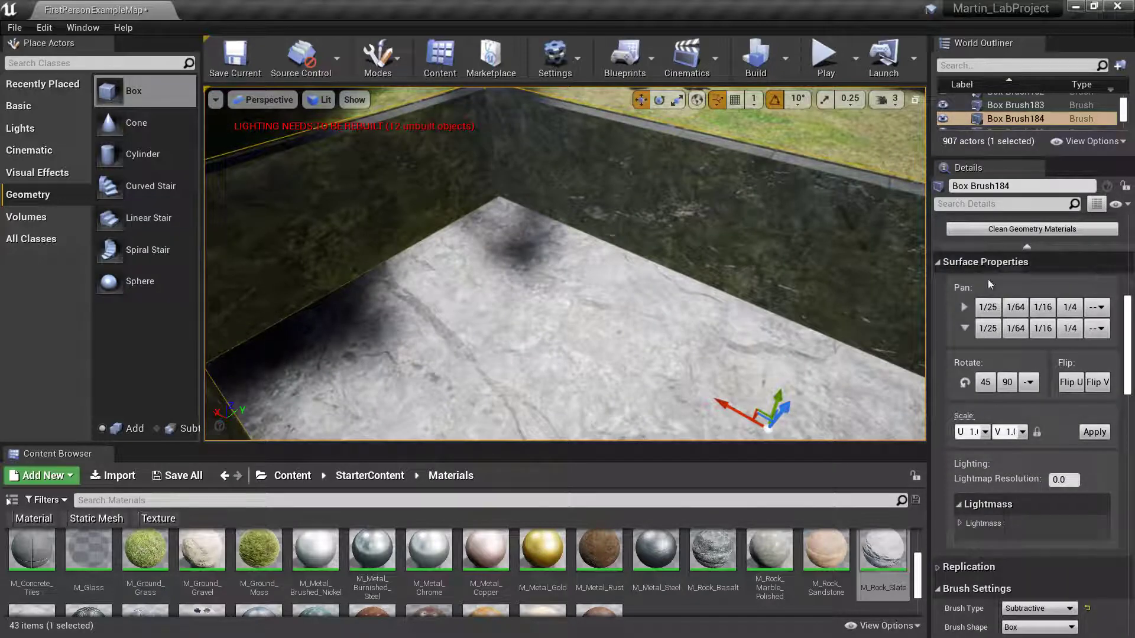
pyautogui.moveTo(656, 307); pyautogui.dragTo(704, 302, button='right')
pyautogui.press('w')
pyautogui.press('s')
pyautogui.press('s')
pyautogui.press('w')
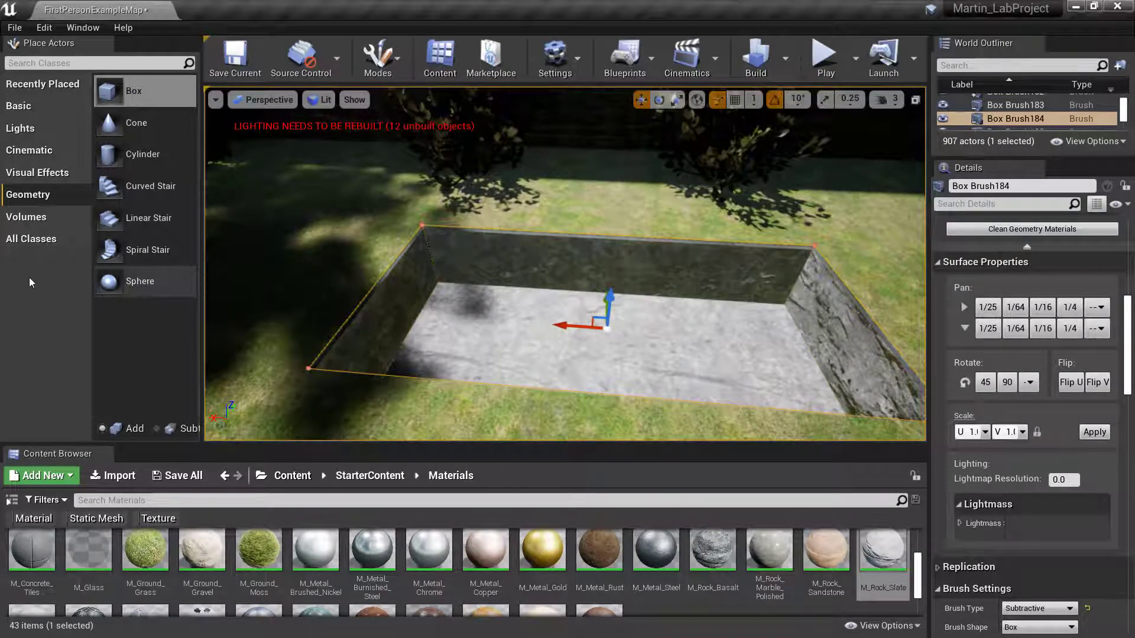
# - Place a Plane from Basic actors into the pit as Plane2
pyautogui.click(17, 106)
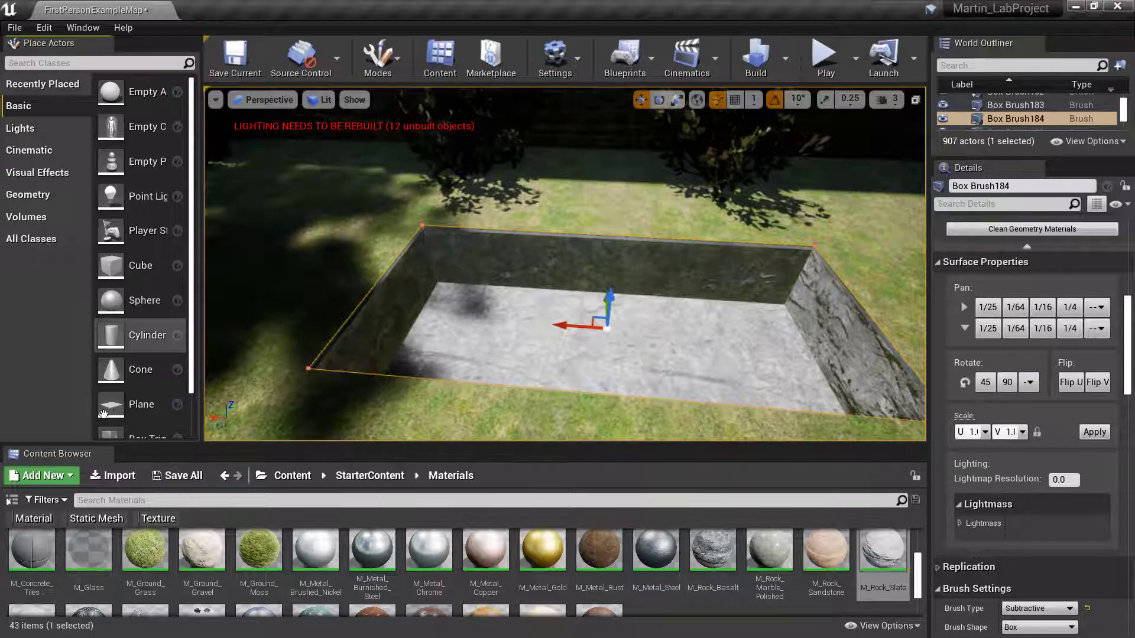
pyautogui.moveTo(104, 407)
pyautogui.mouseDown()
pyautogui.moveTo(215, 426)
pyautogui.moveTo(387, 342)
pyautogui.moveTo(492, 344)
pyautogui.moveTo(526, 313)
pyautogui.moveTo(510, 92)
pyautogui.mouseUp()
pyautogui.click(529, 334)
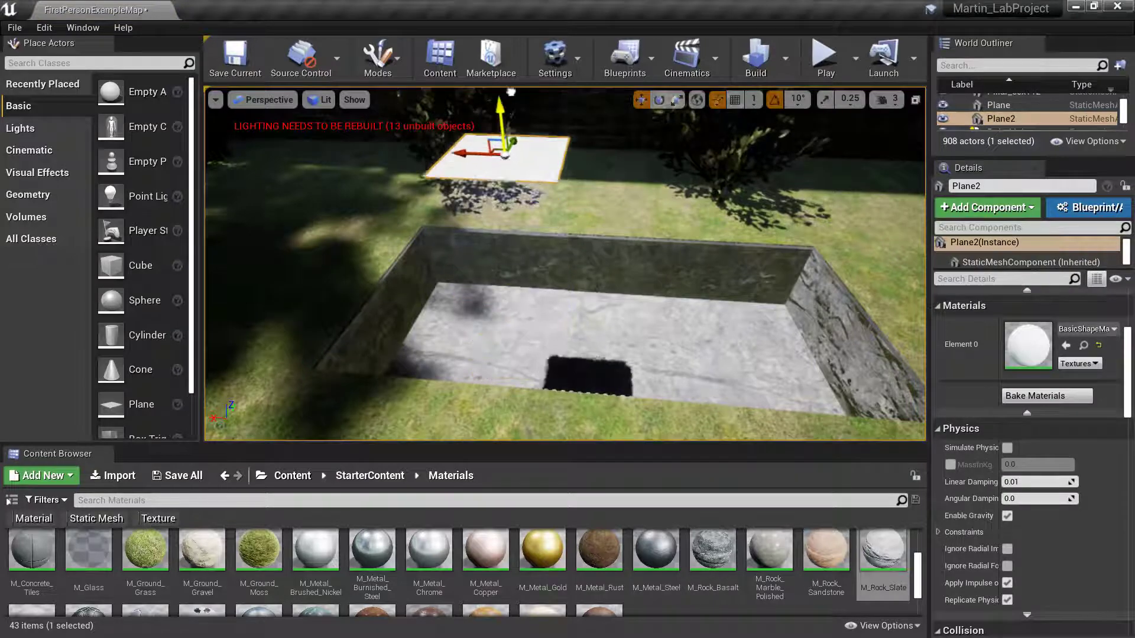
# - Fly over the slate pit to view Plane2 and scroll Details up to Transform
pyautogui.moveTo(506, 98); pyautogui.dragTo(486, 160, button='right')
pyautogui.press('w')
pyautogui.press('s')
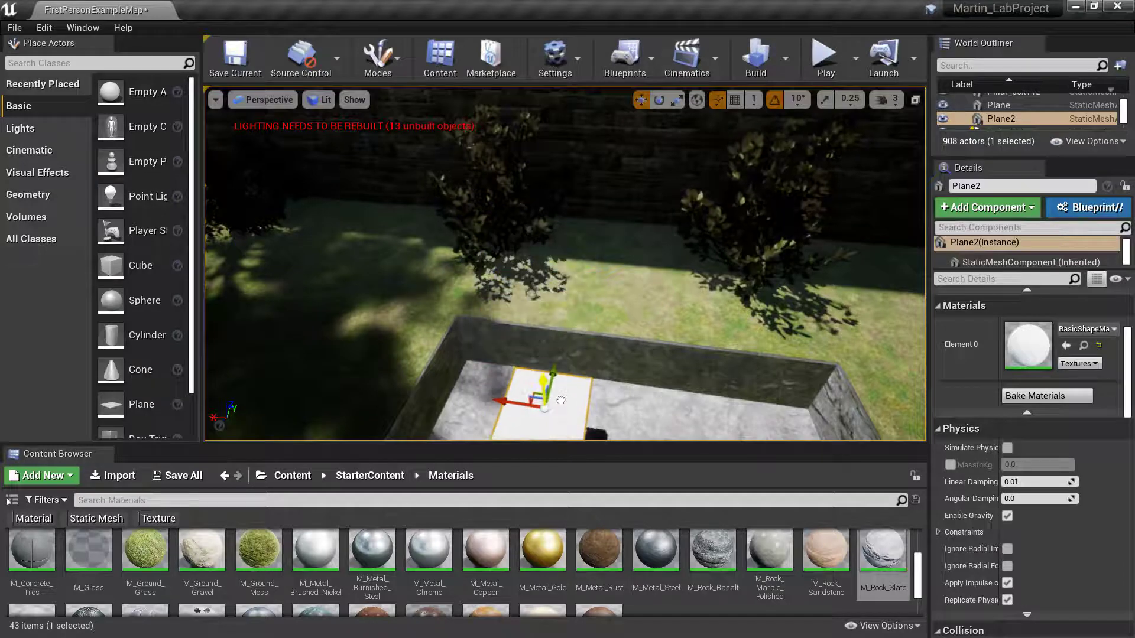
pyautogui.moveTo(489, 394); pyautogui.dragTo(503, 429, button='right')
pyautogui.press('a')
pyautogui.press('d')
pyautogui.moveTo(555, 322); pyautogui.dragTo(559, 328, button='right')
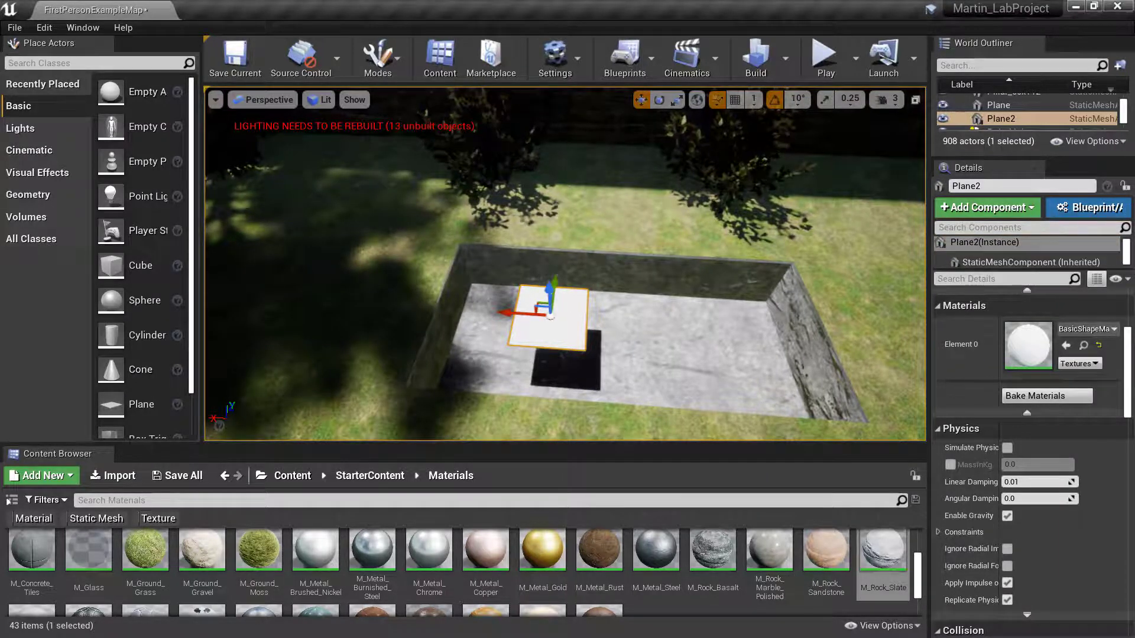
pyautogui.scroll(5, 1123, 349)
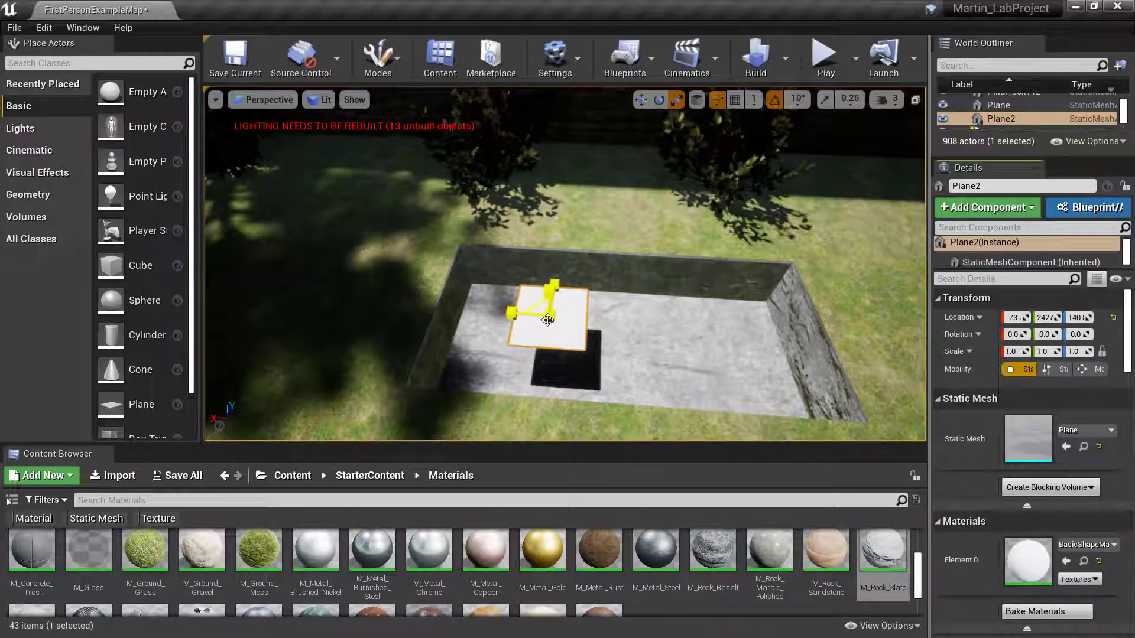
# - Scale Plane2 uniformly to about 5.17 and slide it in line with the pit
pyautogui.moveTo(548, 320); pyautogui.dragTo(626, 272)
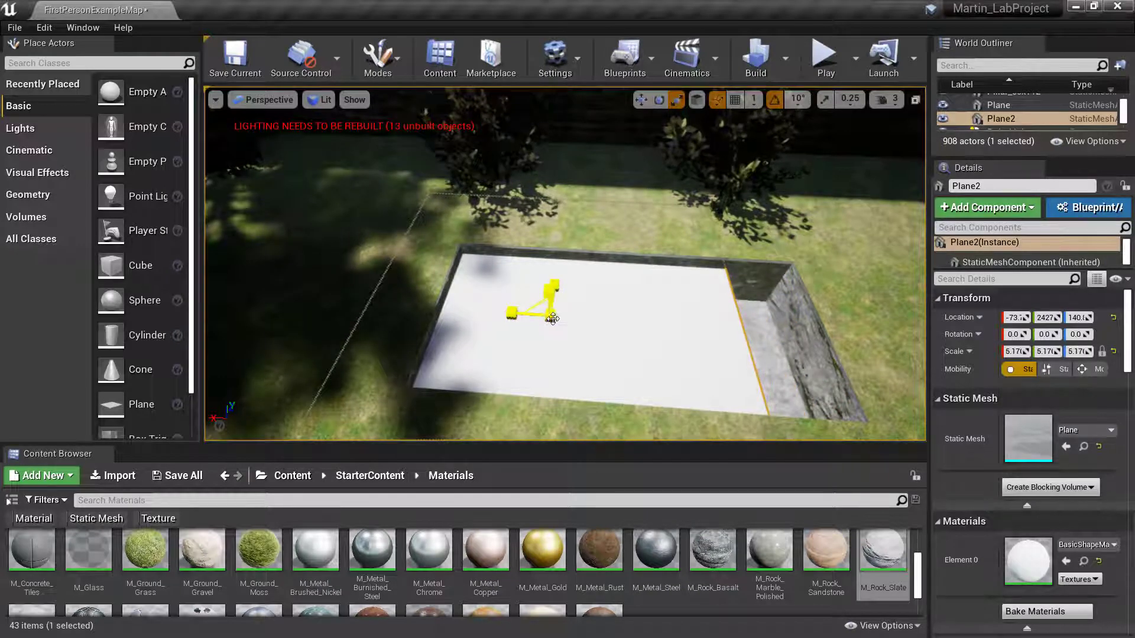
pyautogui.press('w')
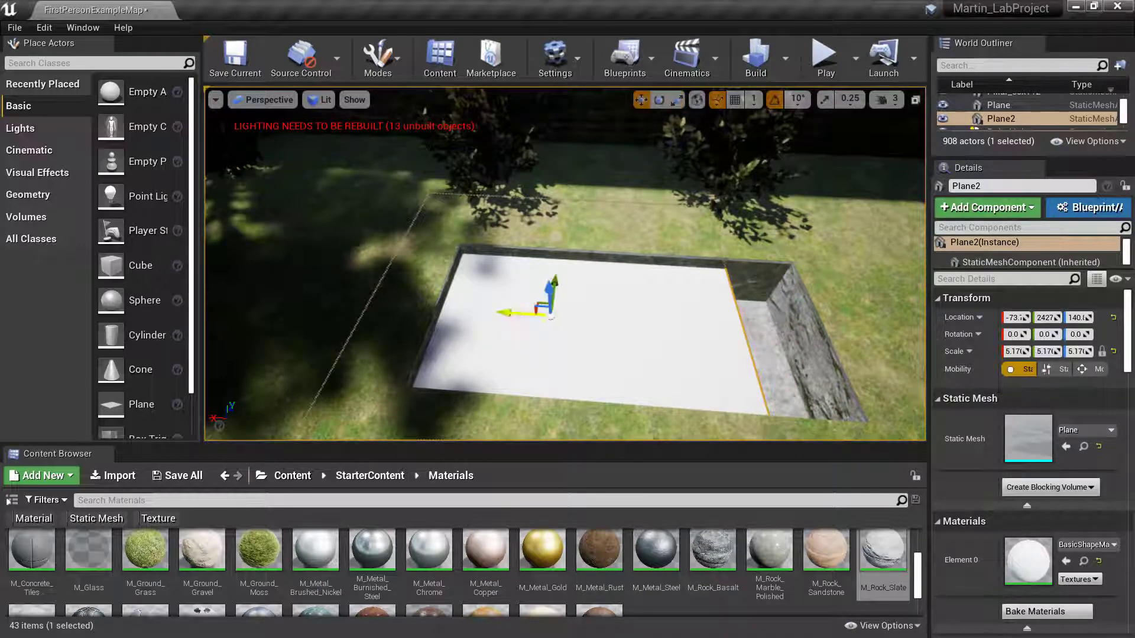
pyautogui.moveTo(514, 312); pyautogui.dragTo(581, 323)
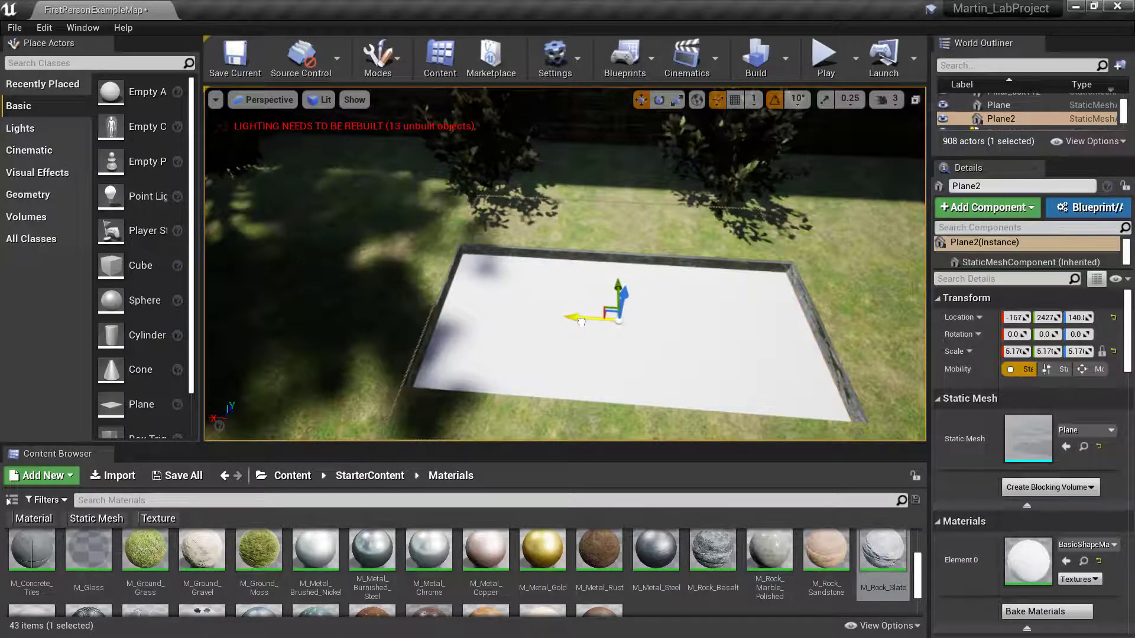
pyautogui.moveTo(581, 322); pyautogui.dragTo(580, 352, button='right')
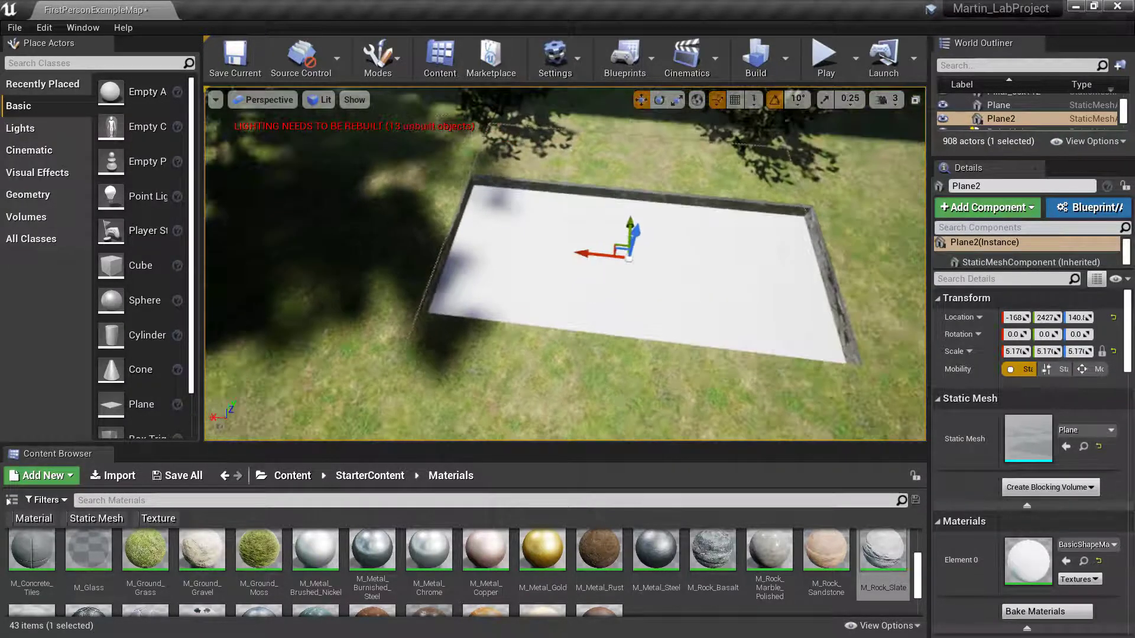
# - Raise Plane2 flat to height 154 just below the rim, undoing an accidental rotation
pyautogui.moveTo(634, 243); pyautogui.dragTo(638, 235)
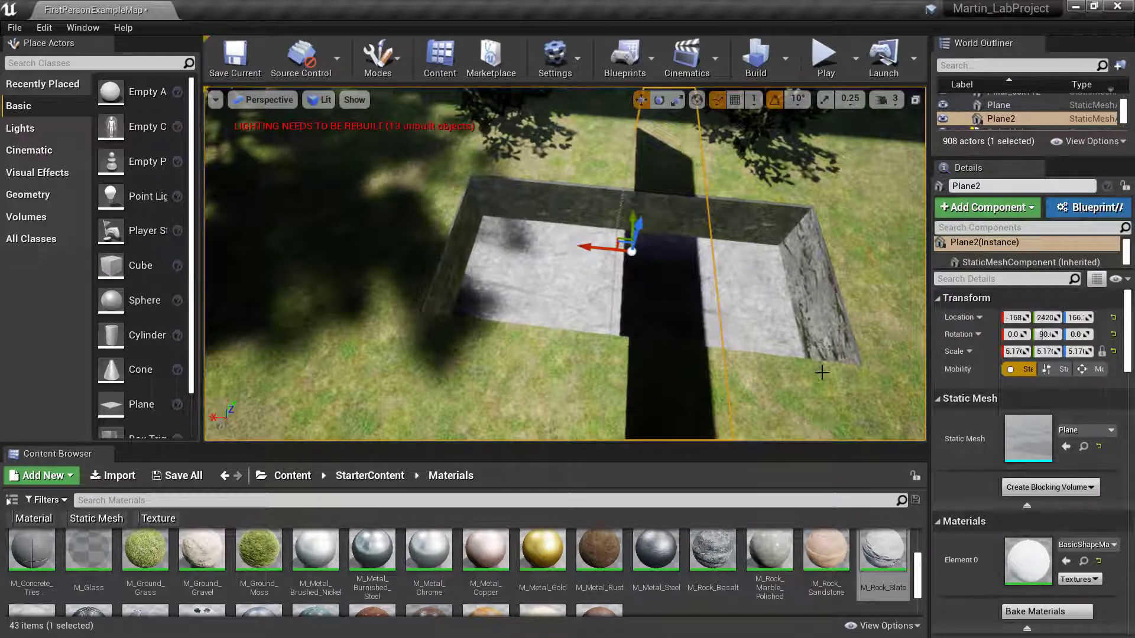
pyautogui.hotkey('ctrl', 'z')
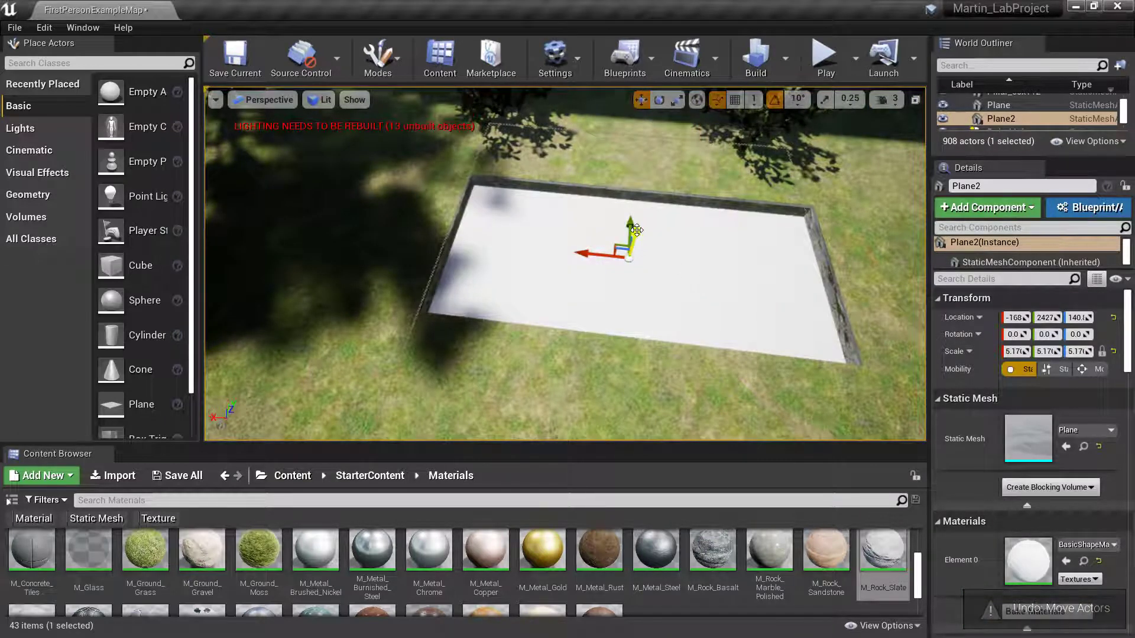
pyautogui.moveTo(636, 230)
pyautogui.mouseDown()
pyautogui.moveTo(646, 207)
pyautogui.moveTo(636, 224)
pyautogui.mouseUp()
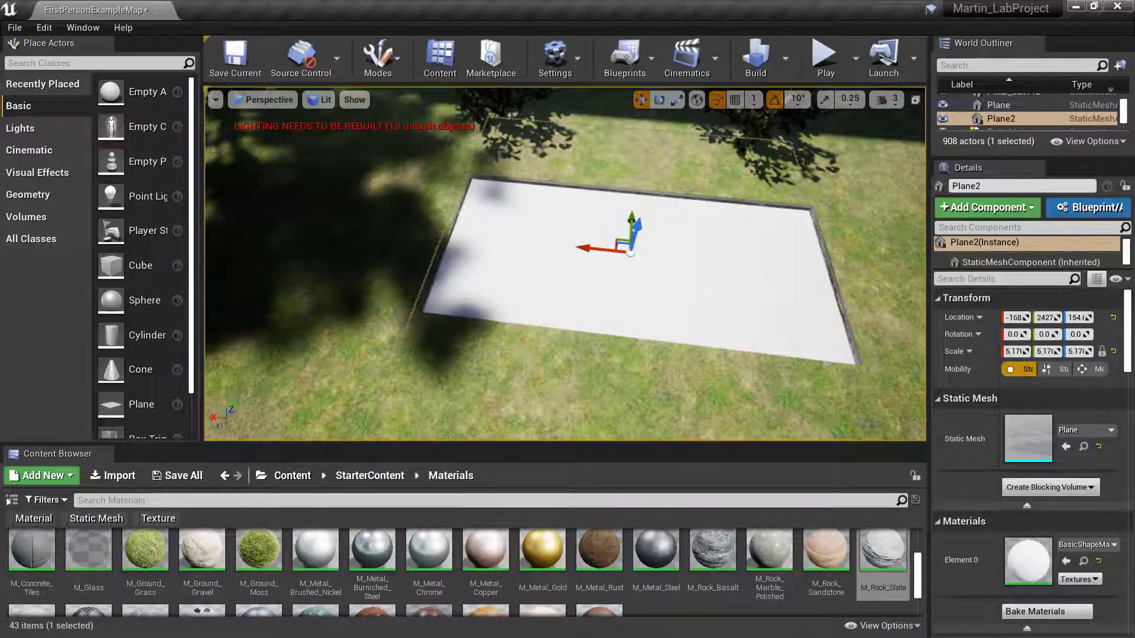
pyautogui.moveTo(636, 223); pyautogui.dragTo(651, 242, button='right')
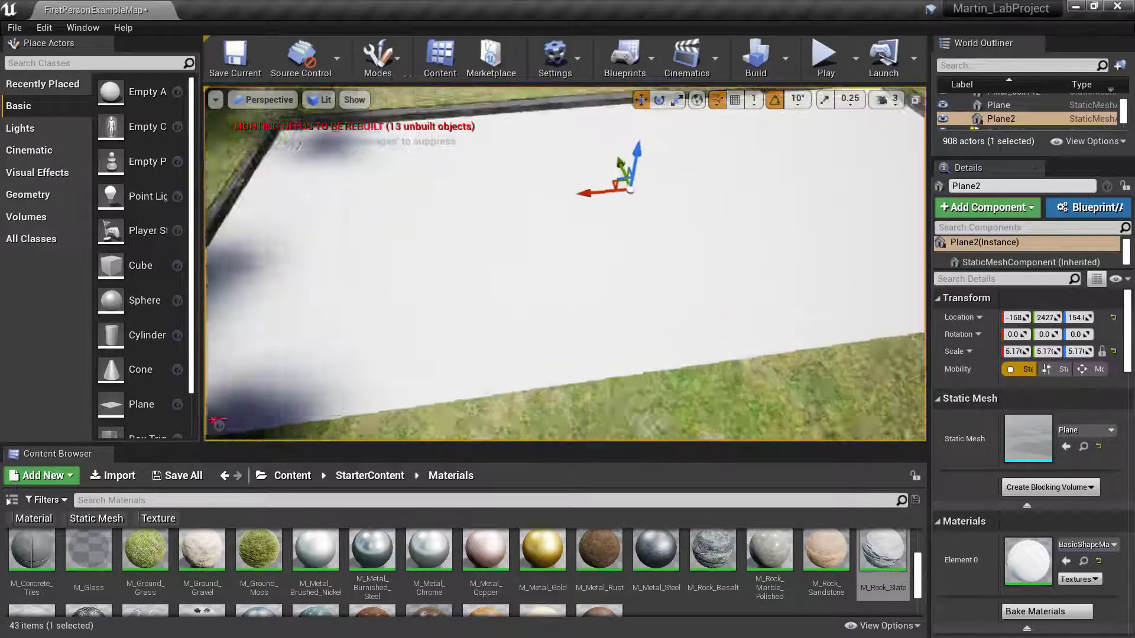
pyautogui.moveTo(593, 285); pyautogui.dragTo(550, 284, button='right')
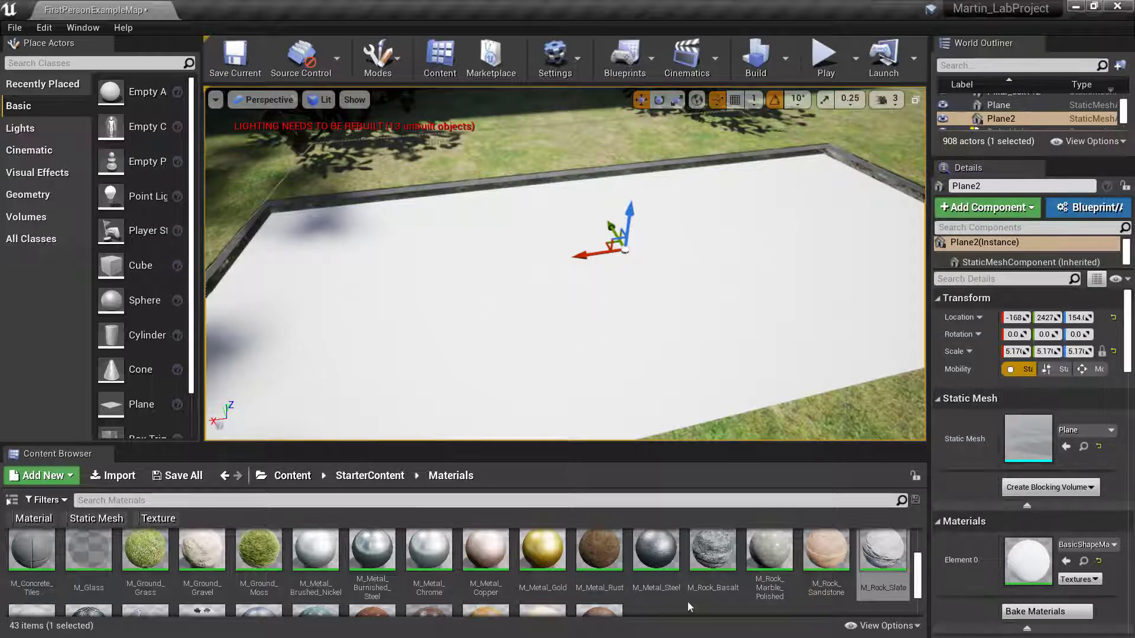
# - Apply M_Water_Opaque from WaterMaterials > Materials to the large plane, Plane2, turning it into blue water
pyautogui.click(286, 476)
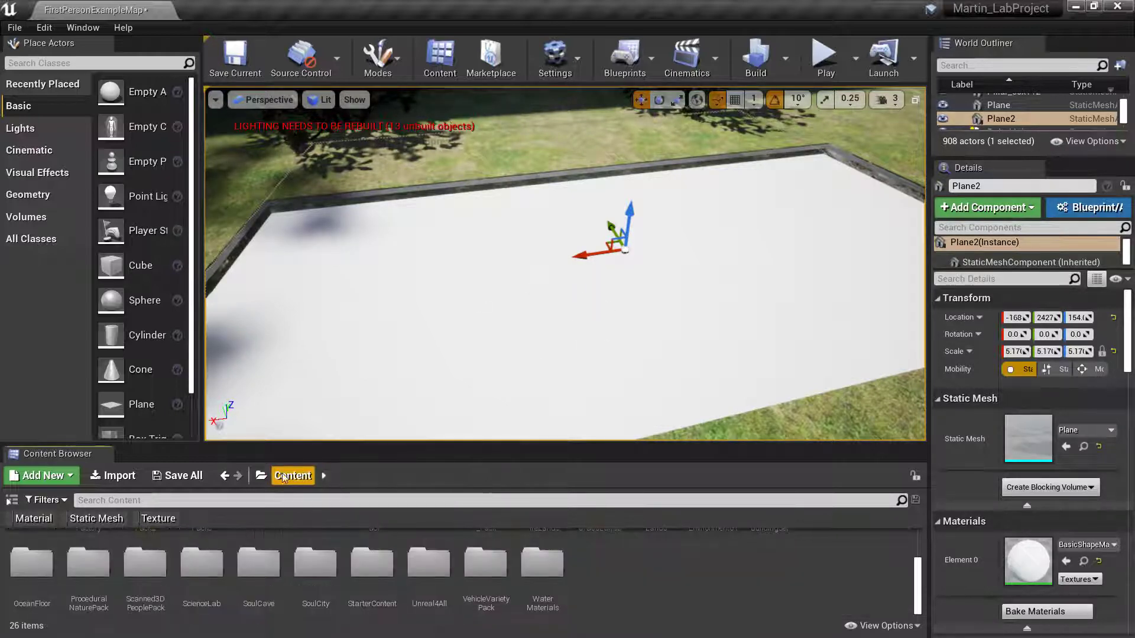
pyautogui.doubleClick(562, 563)
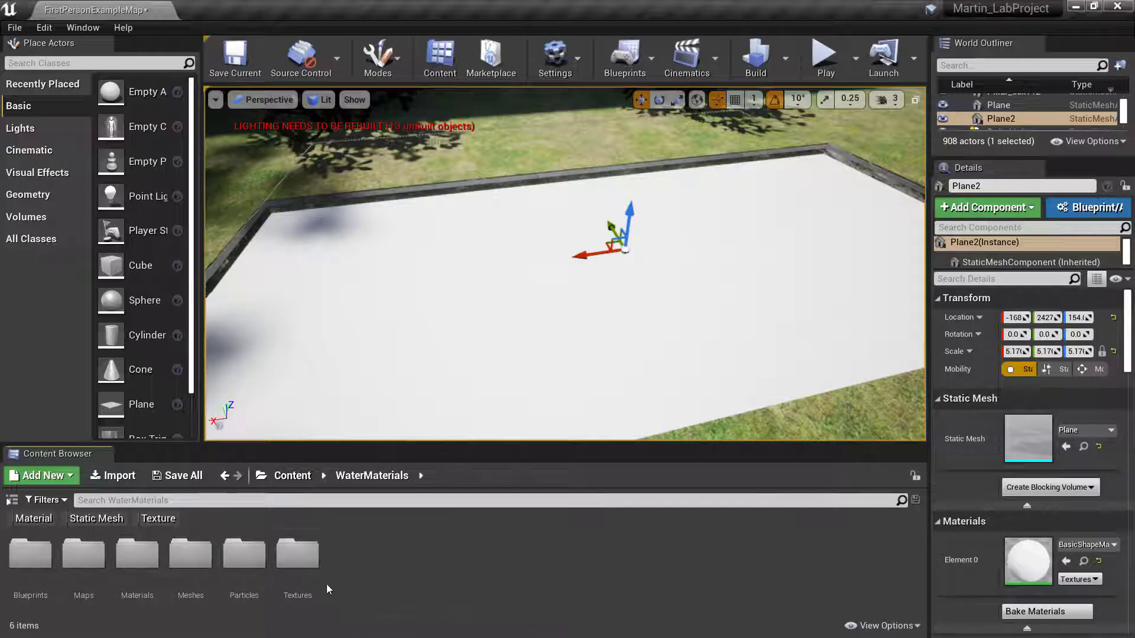
pyautogui.doubleClick(134, 561)
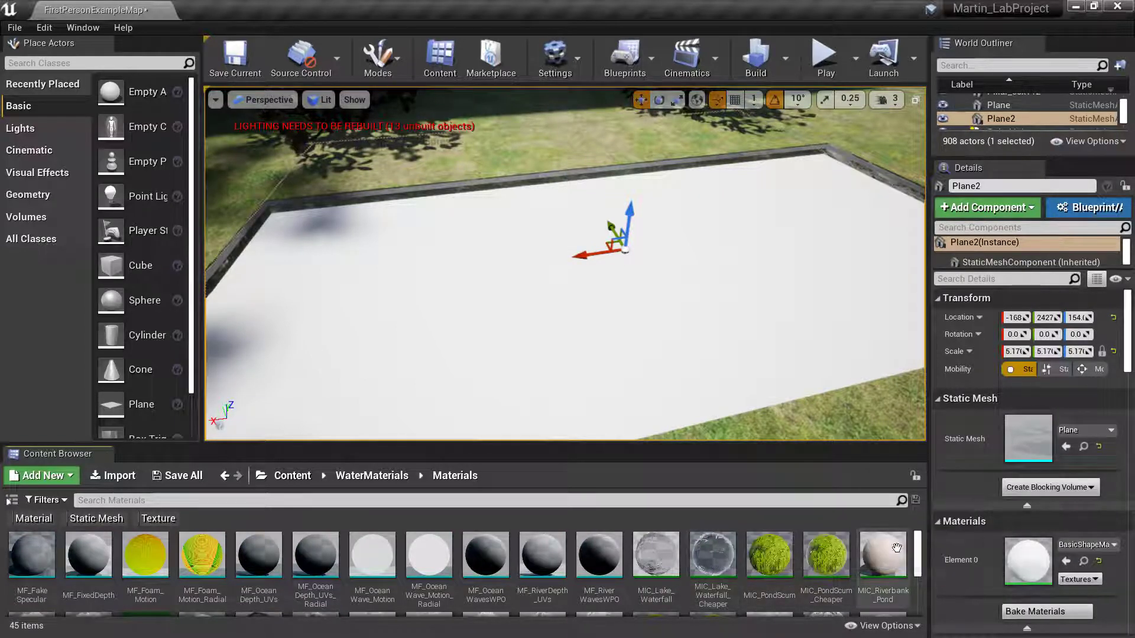
pyautogui.moveTo(921, 554); pyautogui.dragTo(915, 601)
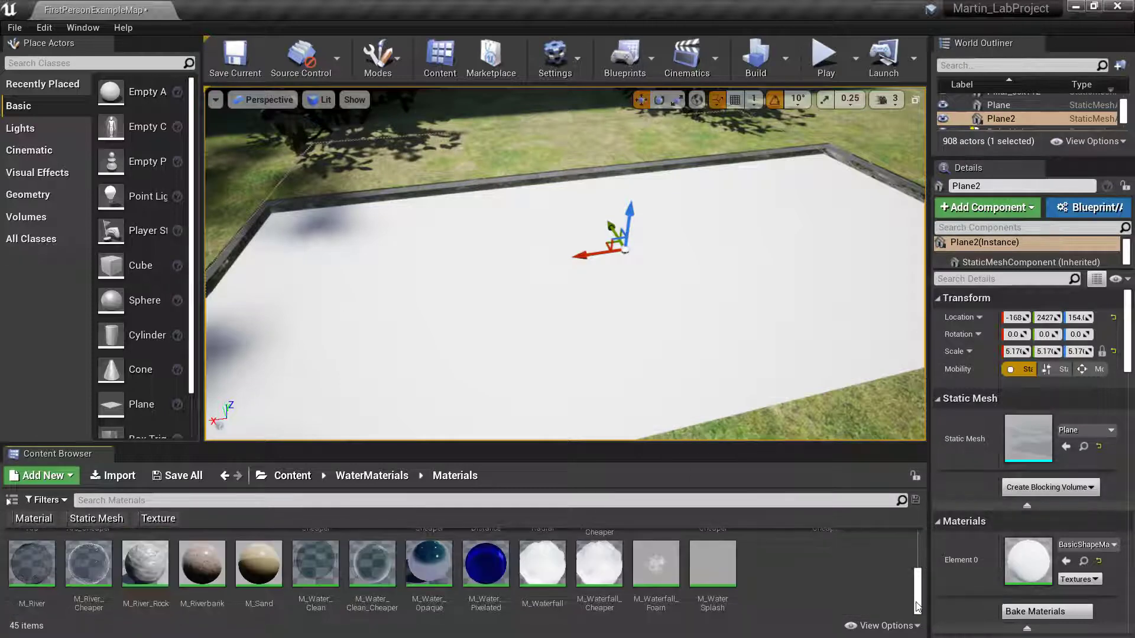
pyautogui.moveTo(433, 565); pyautogui.dragTo(486, 420)
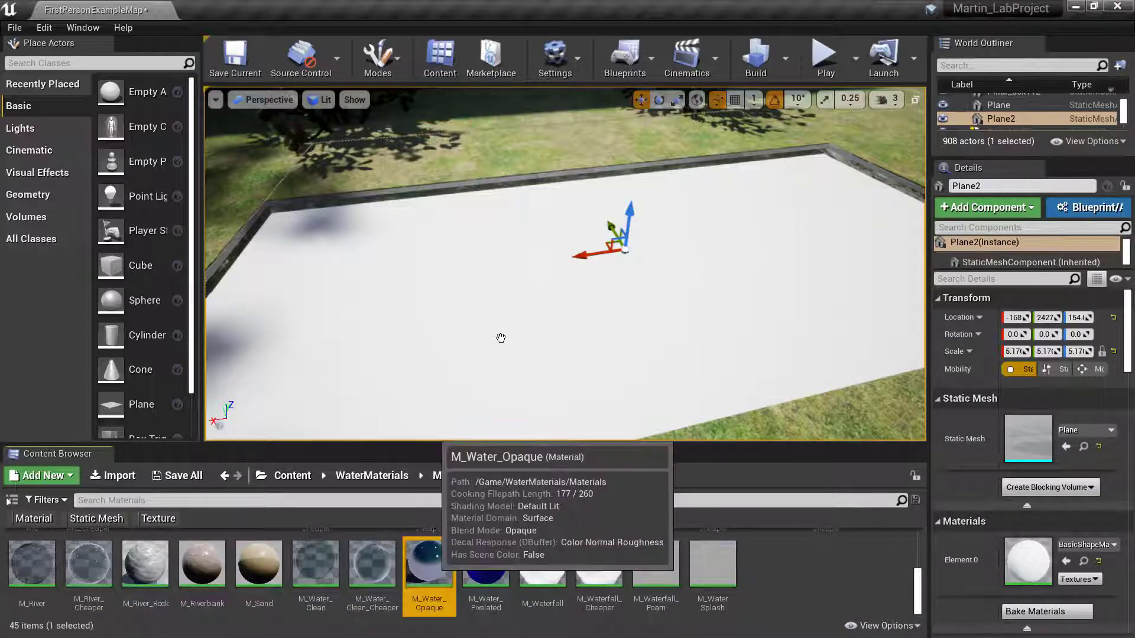
pyautogui.moveTo(574, 363); pyautogui.dragTo(577, 363)
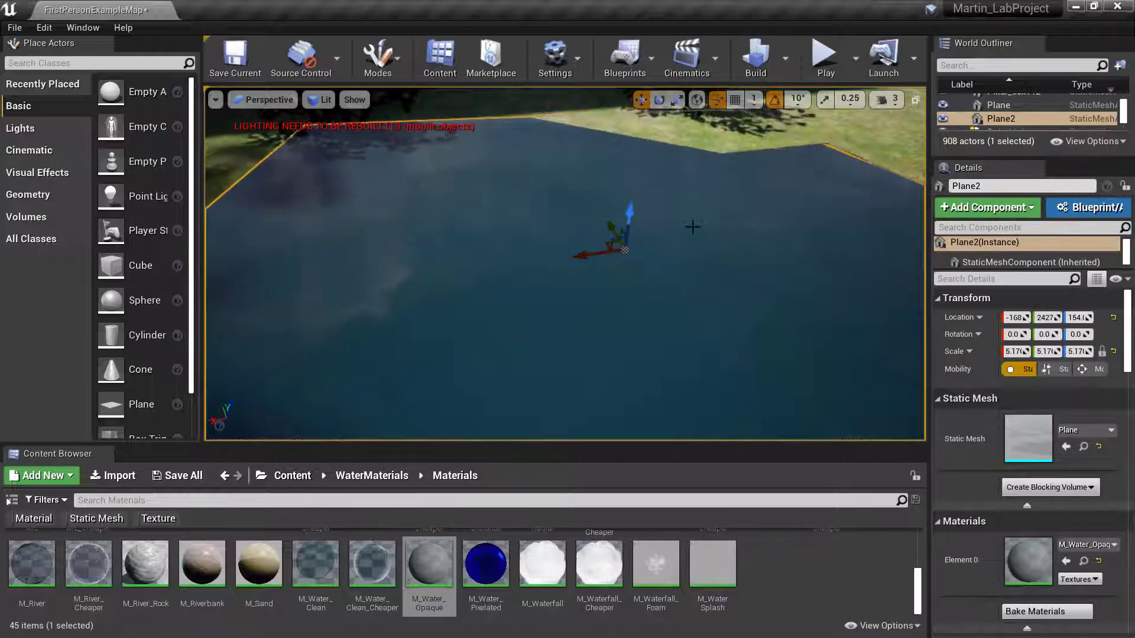
# - Lower the water plane to height 119 so it sits below the stone wall tops
pyautogui.press('s')
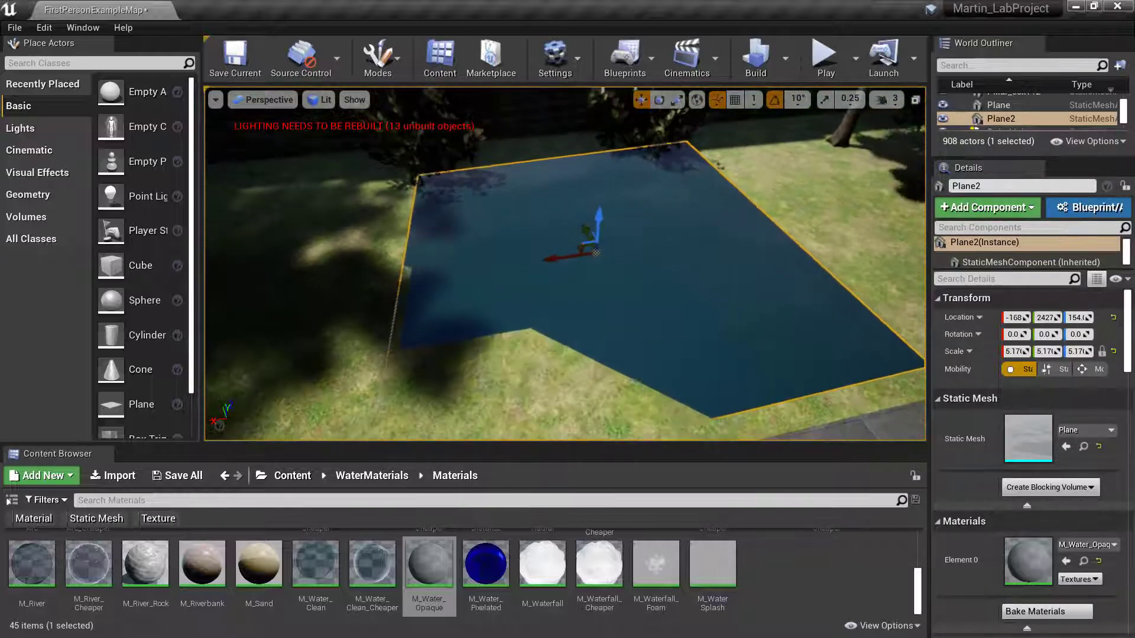
pyautogui.press('d')
pyautogui.moveTo(565, 263); pyautogui.dragTo(529, 220, button='right')
pyautogui.press('w')
pyautogui.press('a')
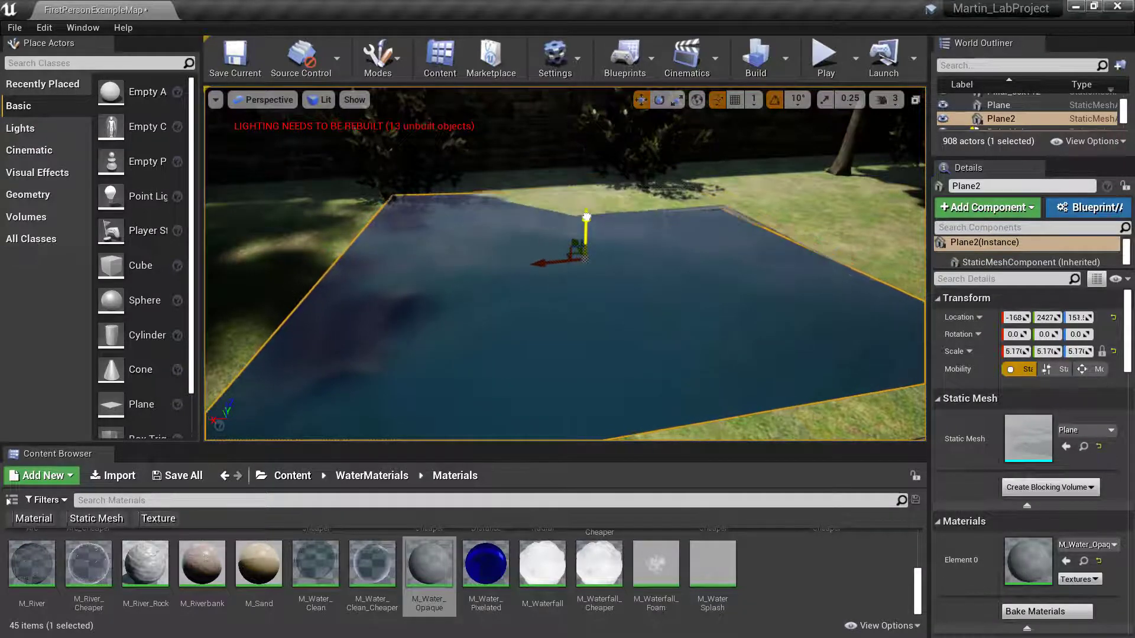
pyautogui.moveTo(585, 213); pyautogui.dragTo(589, 224)
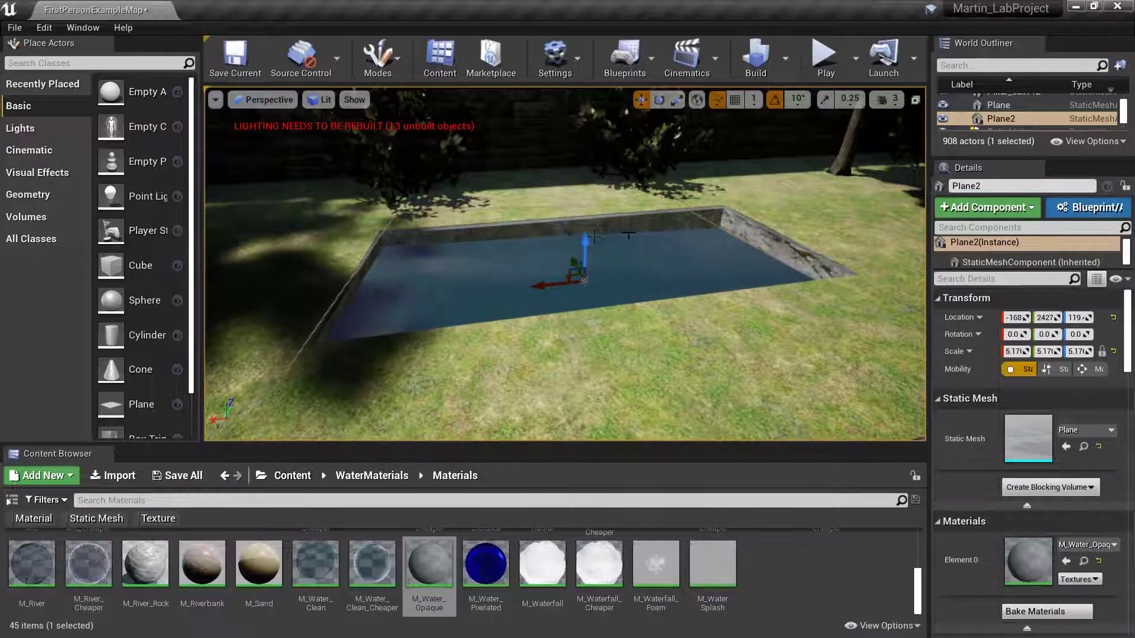
pyautogui.press('w')
pyautogui.moveTo(568, 266); pyautogui.dragTo(566, 232, button='right')
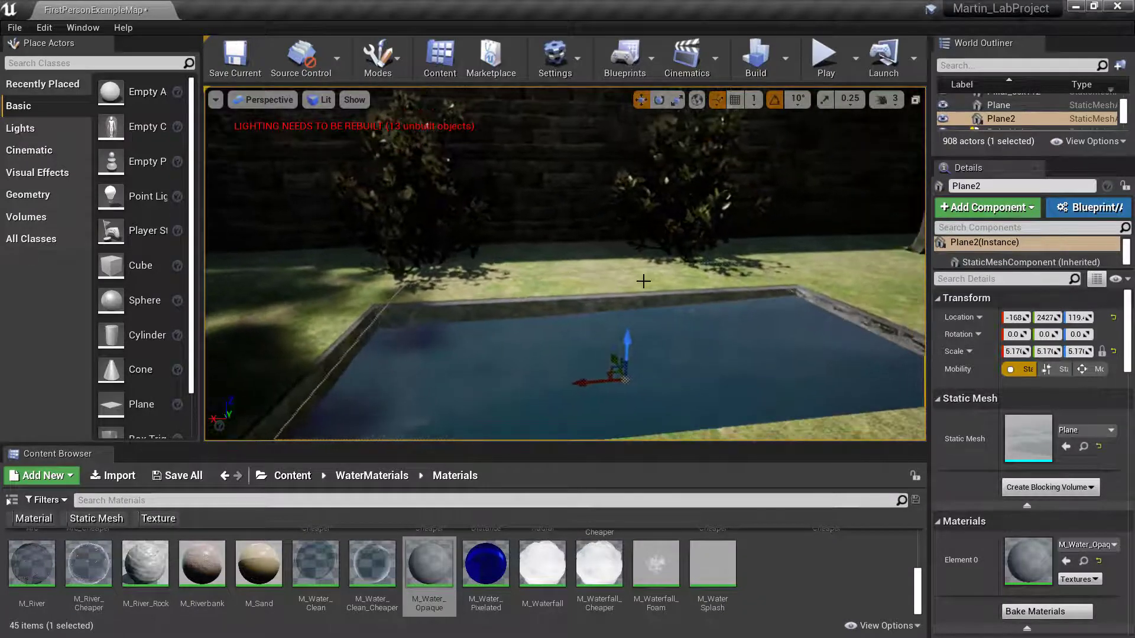
# - Raise the camera speed and apply M_Water_Pixelated to the pool plane
pyautogui.click(887, 100)
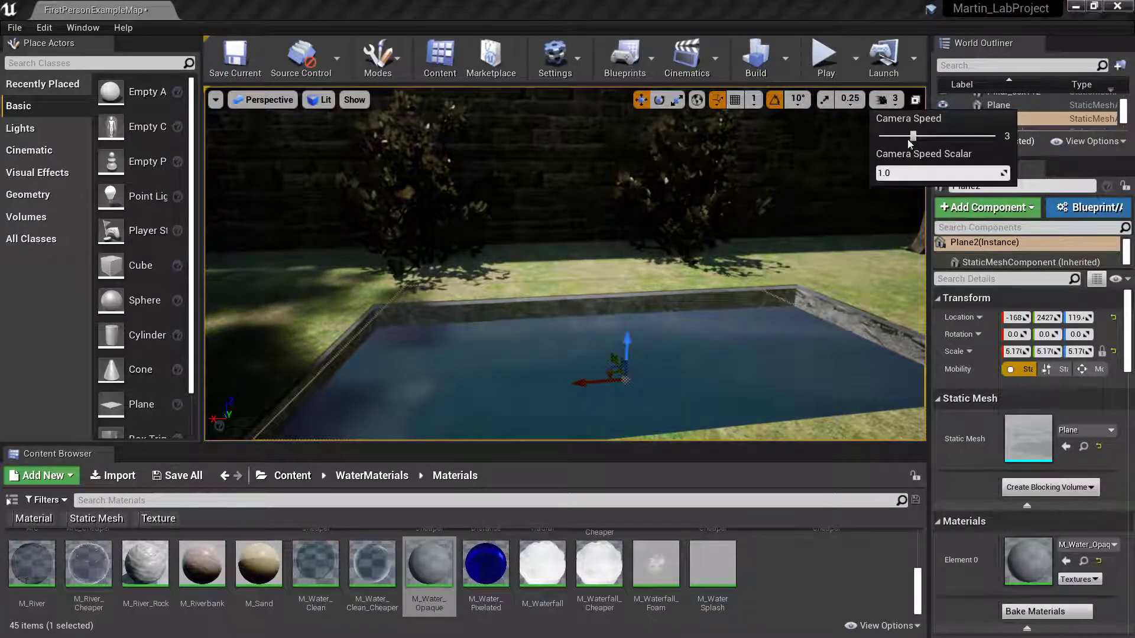
pyautogui.moveTo(739, 236); pyautogui.dragTo(573, 246, button='right')
pyautogui.press('w')
pyautogui.press('s')
pyautogui.press('d')
pyautogui.press('a')
pyautogui.press('w')
pyautogui.press('d')
pyautogui.press('d')
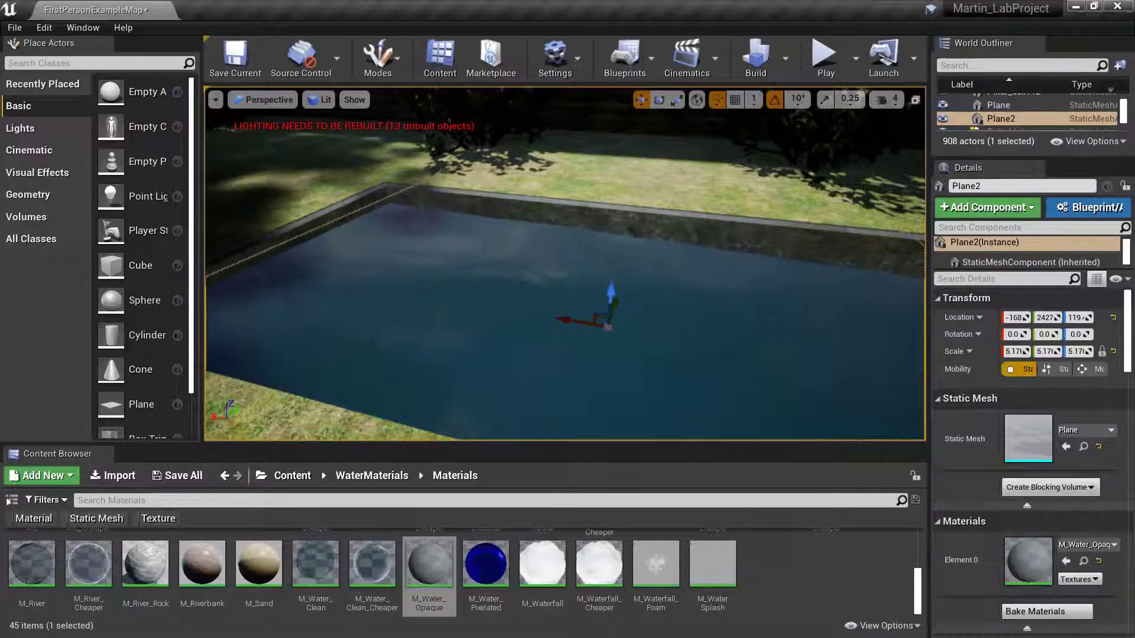
pyautogui.moveTo(679, 295); pyautogui.dragTo(707, 286, button='right')
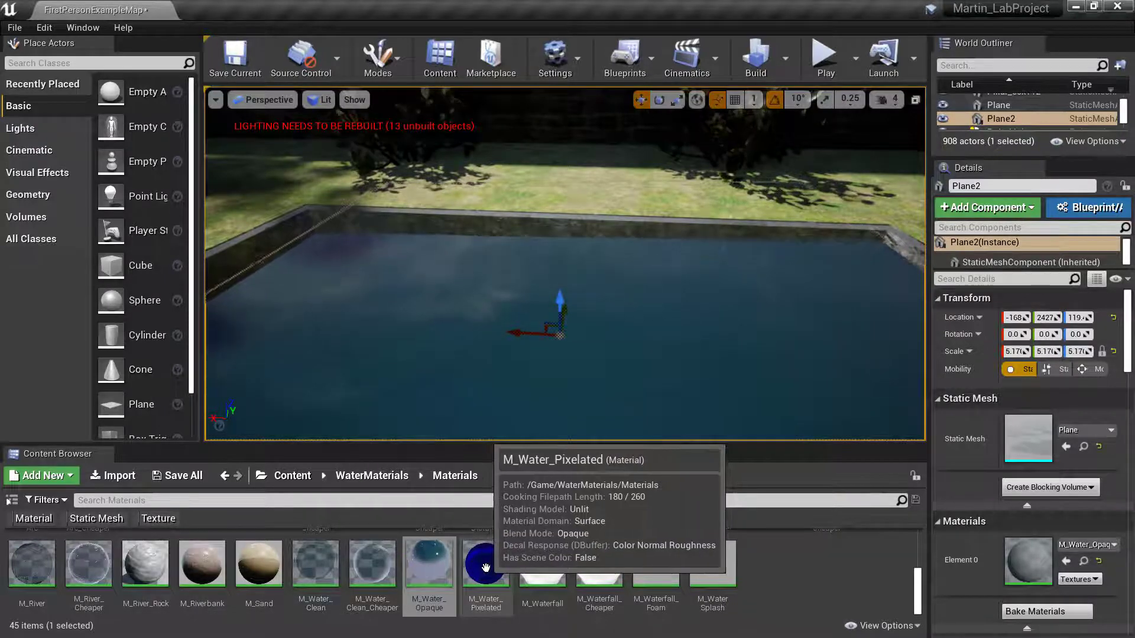
pyautogui.moveTo(486, 568); pyautogui.dragTo(530, 386)
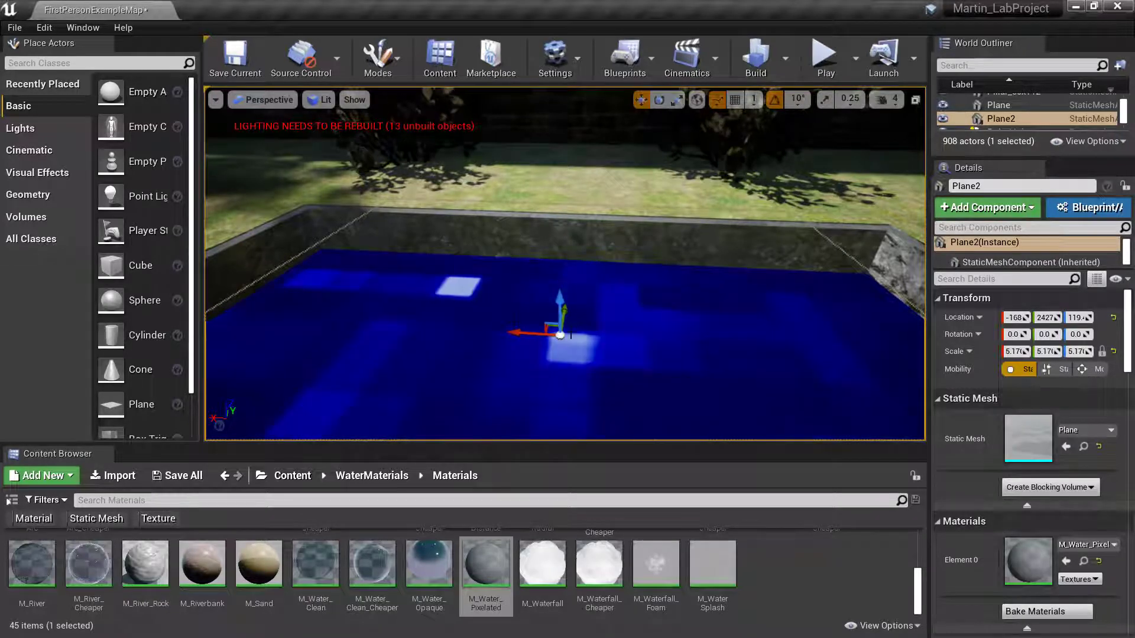
# - Replace the pool's material with M_Water_Clean_Cheaper for a dark, reflective surface
pyautogui.moveTo(544, 321); pyautogui.dragTo(585, 326, button='right')
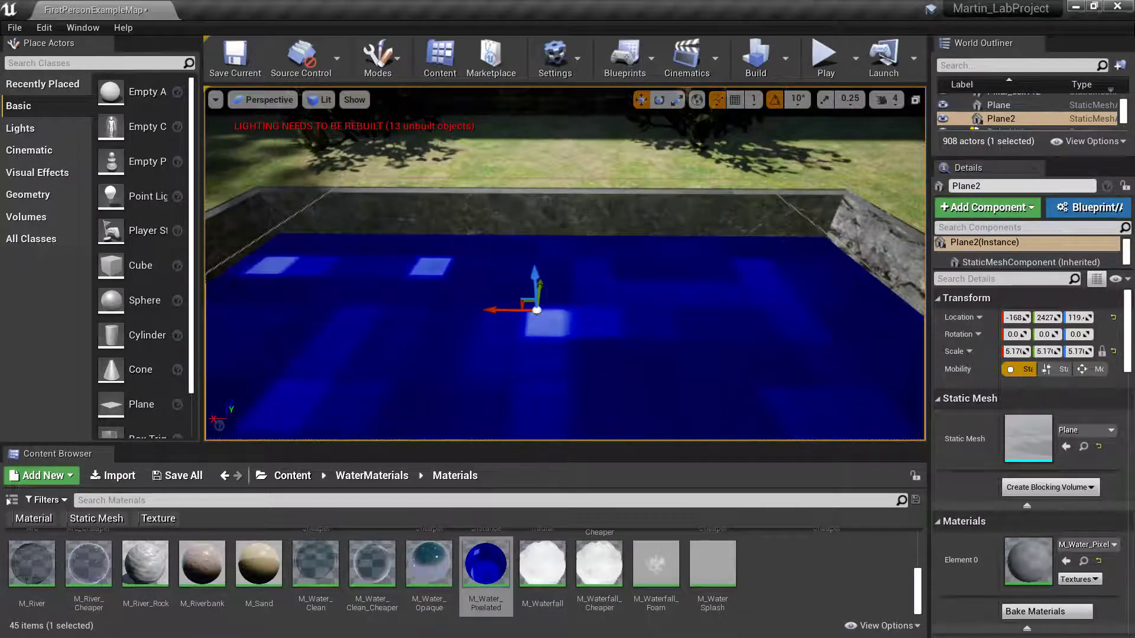
pyautogui.moveTo(585, 326)
pyautogui.mouseDown(button='right')
pyautogui.moveTo(508, 337)
pyautogui.moveTo(576, 329)
pyautogui.mouseUp(button='right')
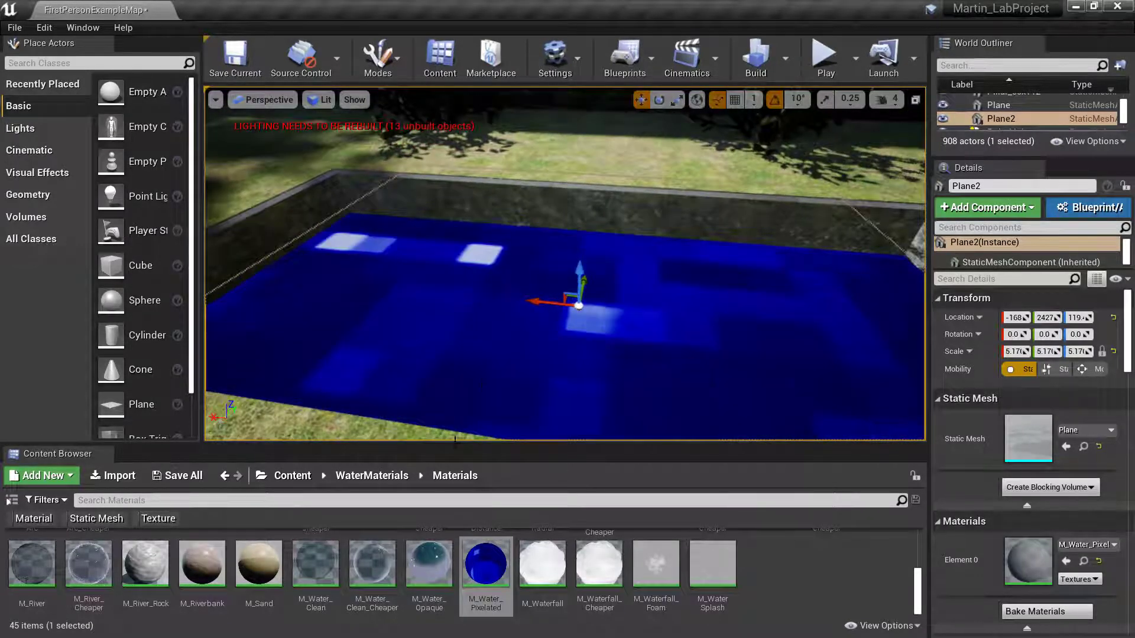
pyautogui.moveTo(371, 564); pyautogui.dragTo(500, 349)
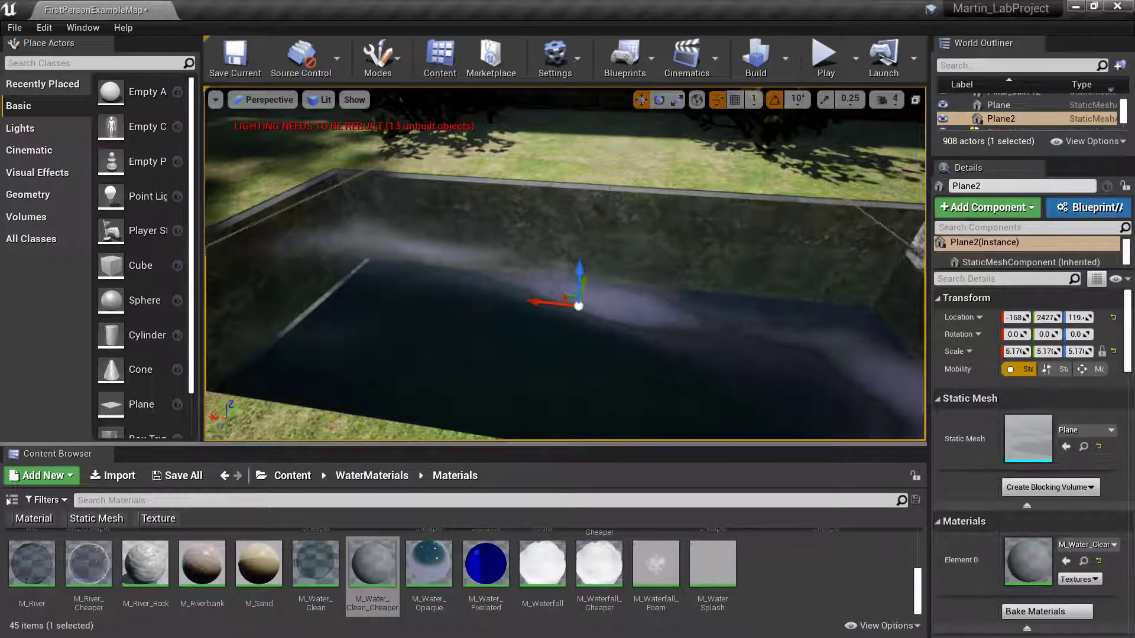
# - Select the pond's Floor brush so the Outliner and Details panel show Floor
pyautogui.moveTo(496, 414)
pyautogui.mouseDown(button='right')
pyautogui.moveTo(507, 422)
pyautogui.moveTo(498, 424)
pyautogui.moveTo(517, 416)
pyautogui.moveTo(473, 427)
pyautogui.moveTo(430, 412)
pyautogui.moveTo(421, 431)
pyautogui.moveTo(484, 409)
pyautogui.mouseUp(button='right')
pyautogui.press('w')
pyautogui.press('s')
pyautogui.press('d')
pyautogui.press('w')
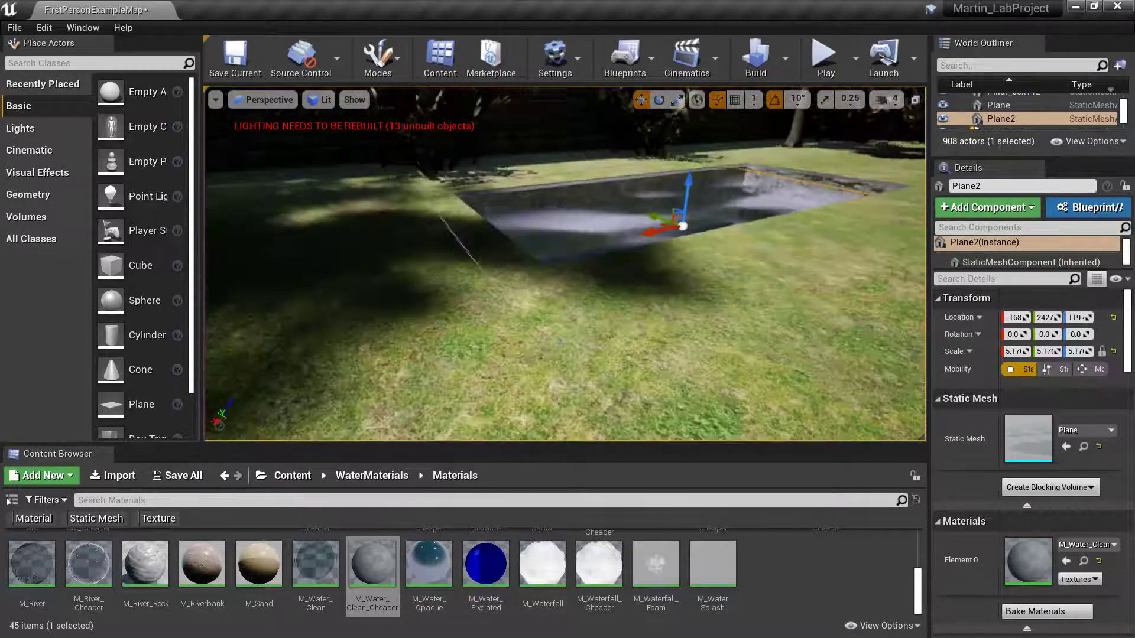
pyautogui.click(527, 350)
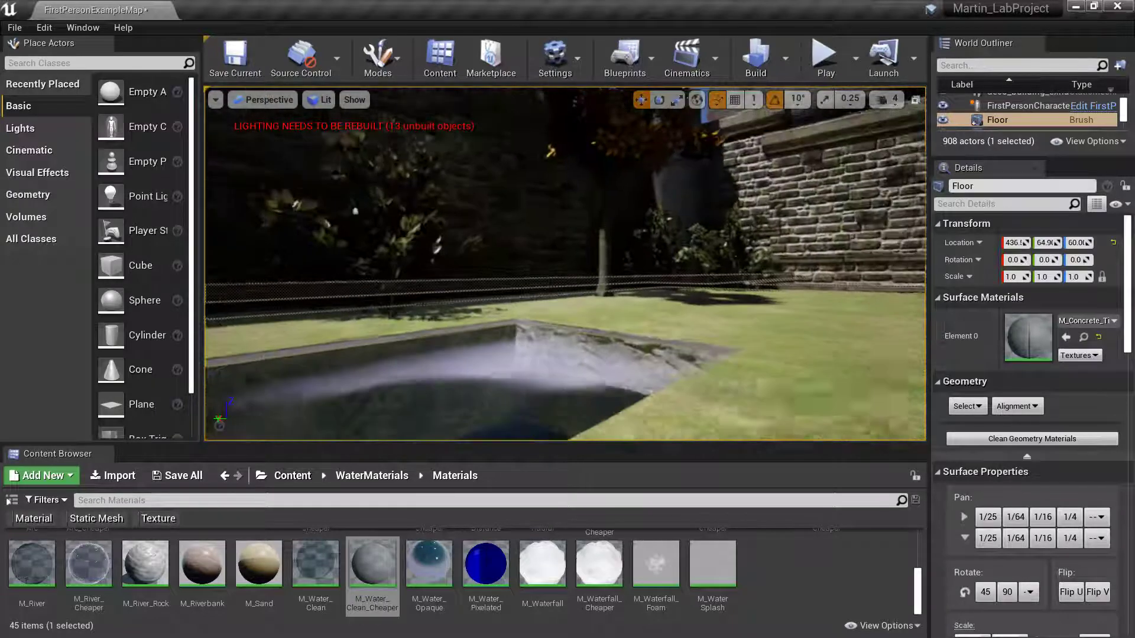
# - Try the M_River material on the pond surface
pyautogui.moveTo(565, 263)
pyautogui.mouseDown(button='right')
pyautogui.moveTo(555, 255)
pyautogui.moveTo(615, 249)
pyautogui.moveTo(550, 281)
pyautogui.moveTo(603, 263)
pyautogui.moveTo(621, 278)
pyautogui.moveTo(558, 258)
pyautogui.mouseUp(button='right')
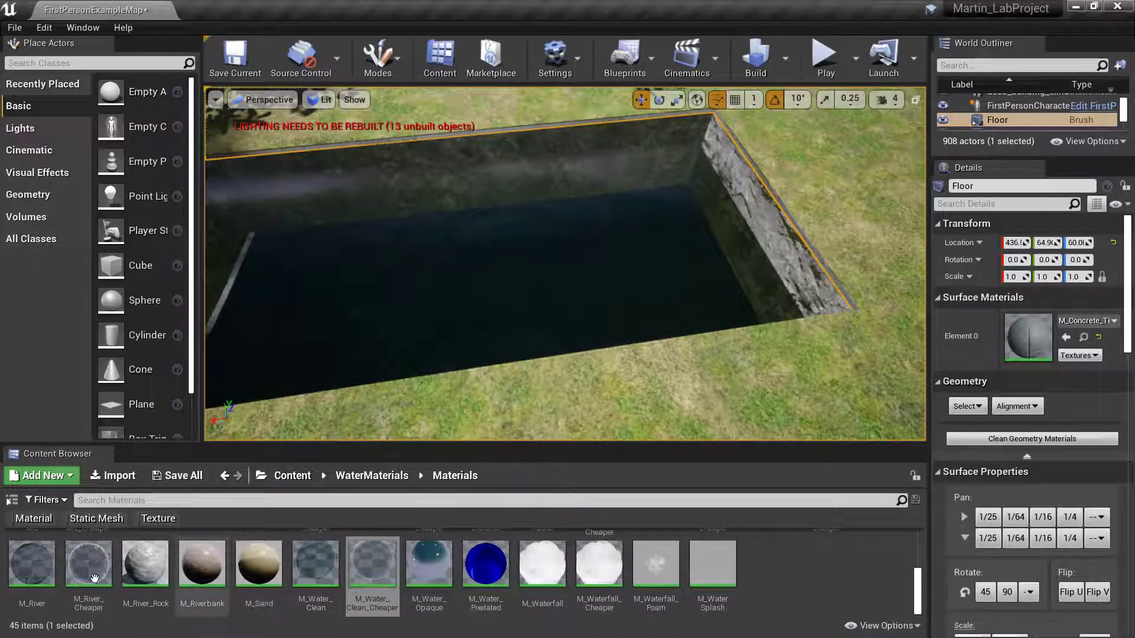
pyautogui.click(32, 562)
pyautogui.moveTo(77, 507); pyautogui.dragTo(414, 317)
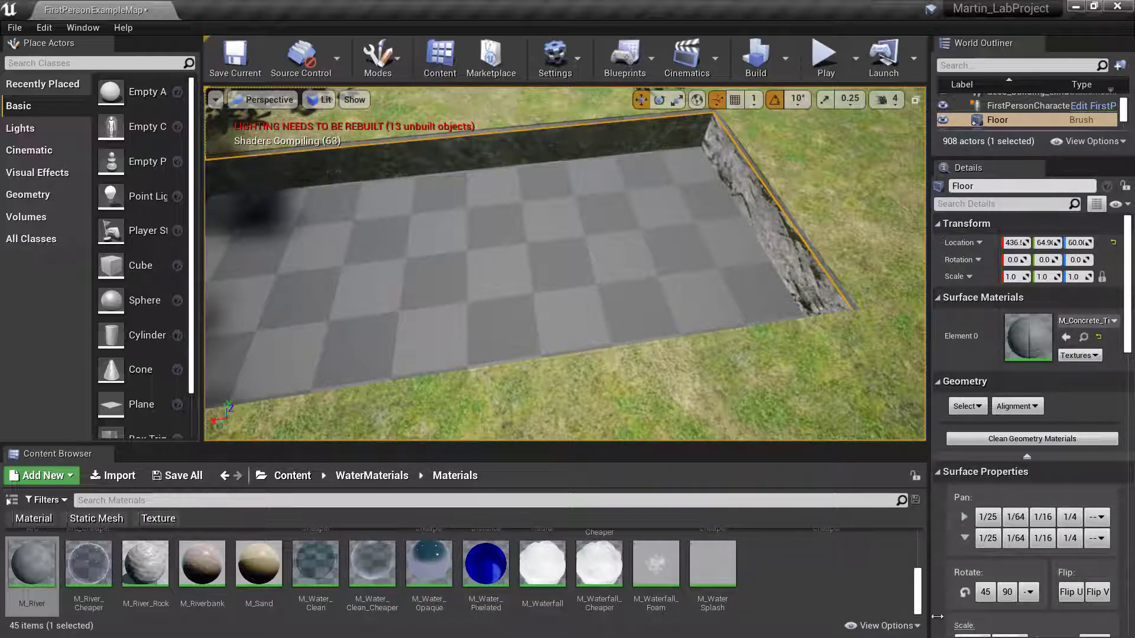
# - Apply MIC_PondScum, then settle on MIC_PondScum_Cheaper for a green scum surface
pyautogui.moveTo(916, 588); pyautogui.dragTo(920, 552)
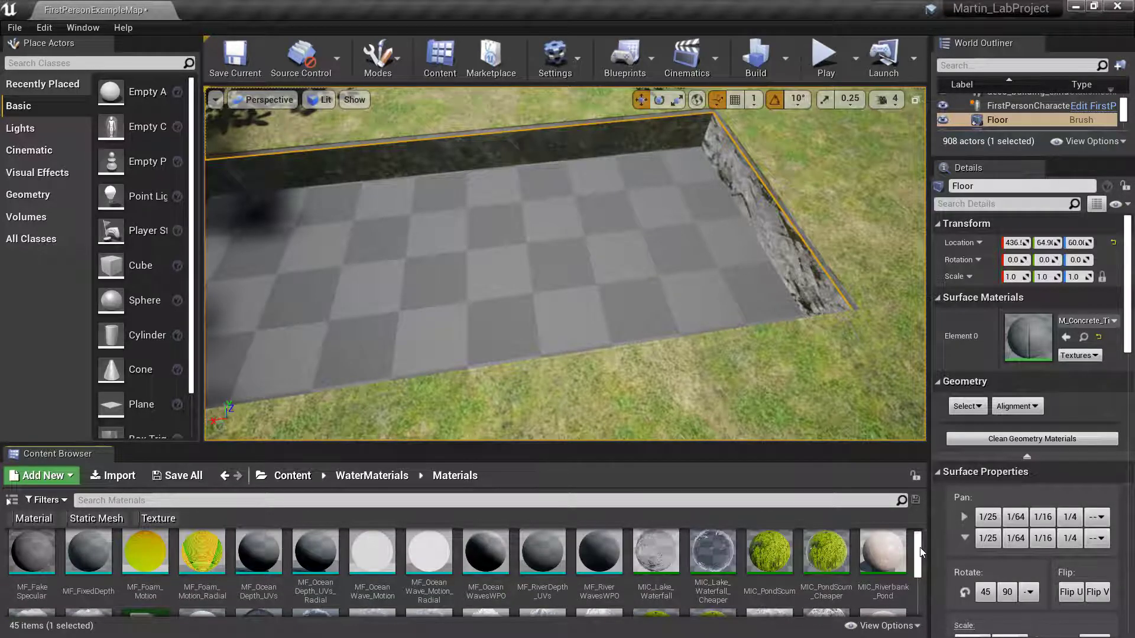
pyautogui.press('f')
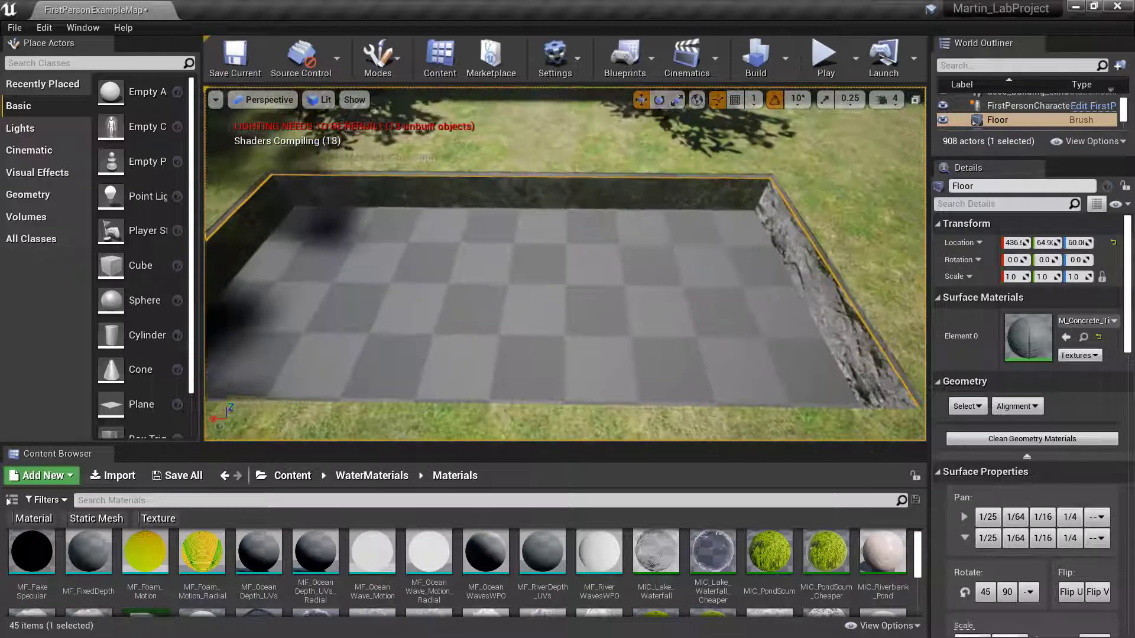
pyautogui.moveTo(433, 305)
pyautogui.mouseDown(button='right')
pyautogui.moveTo(434, 278)
pyautogui.moveTo(434, 305)
pyautogui.mouseUp(button='right')
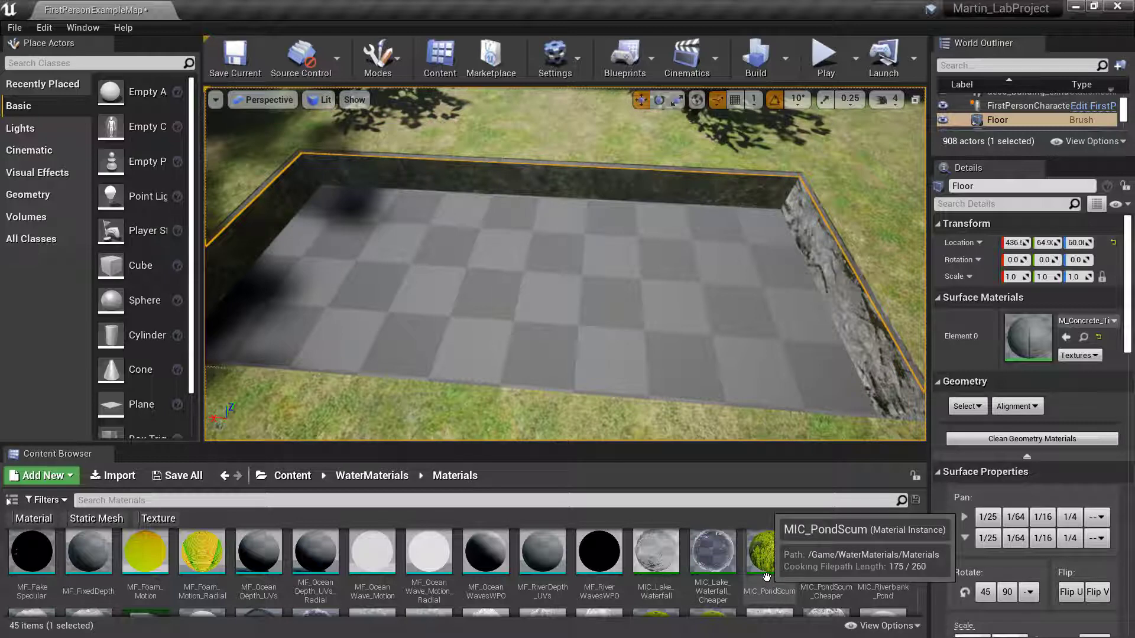
pyautogui.moveTo(766, 576); pyautogui.dragTo(568, 366)
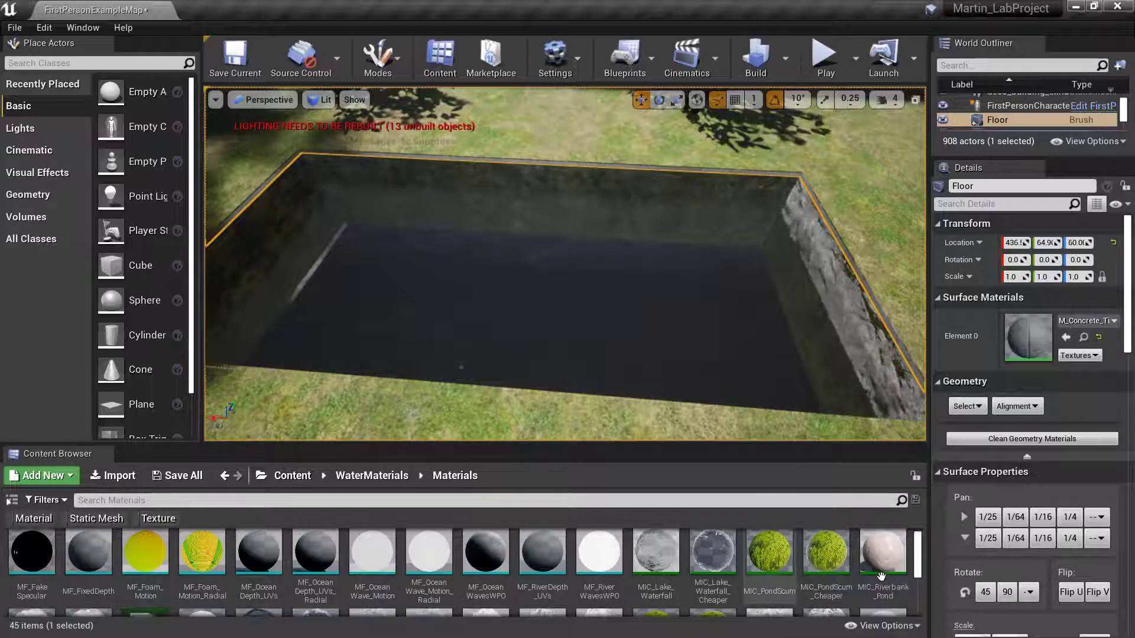
pyautogui.moveTo(828, 574); pyautogui.dragTo(638, 298)
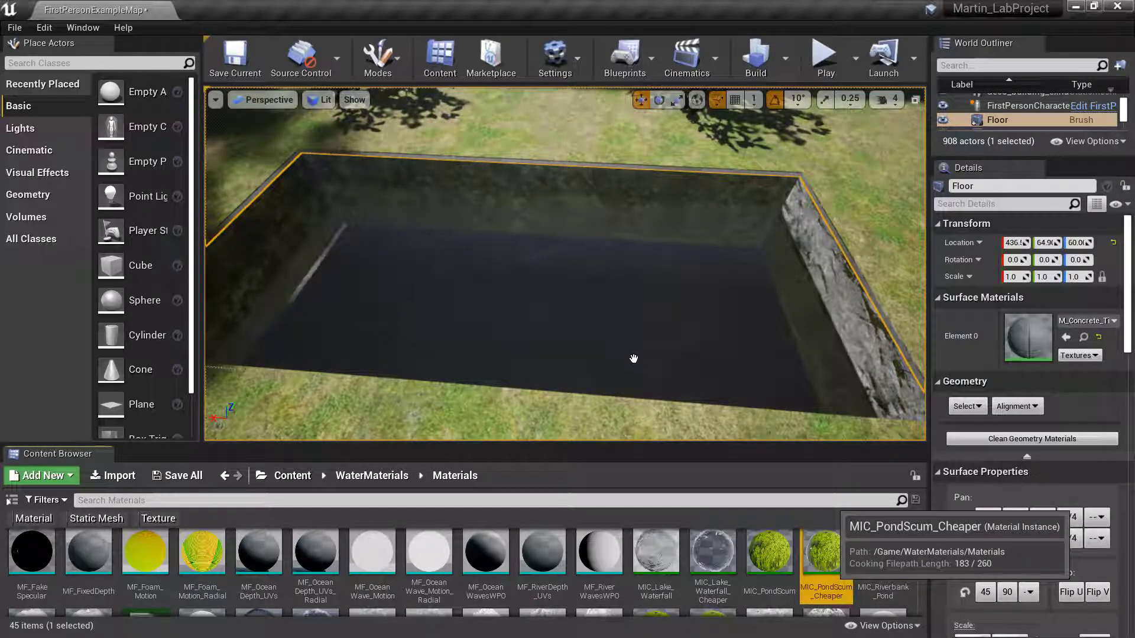
pyautogui.moveTo(634, 362); pyautogui.dragTo(634, 362)
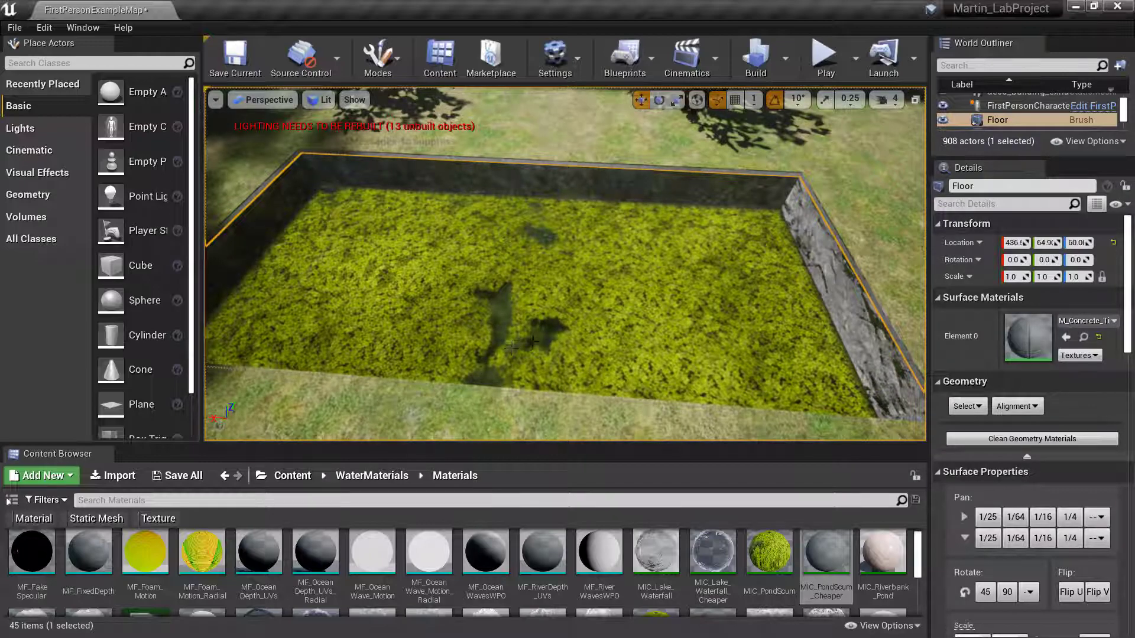
# - Select the pond surface plane and raise it from Z 119 to 144
pyautogui.press('w')
pyautogui.moveTo(513, 344); pyautogui.dragTo(568, 302, button='right')
pyautogui.press('w')
pyautogui.press('s')
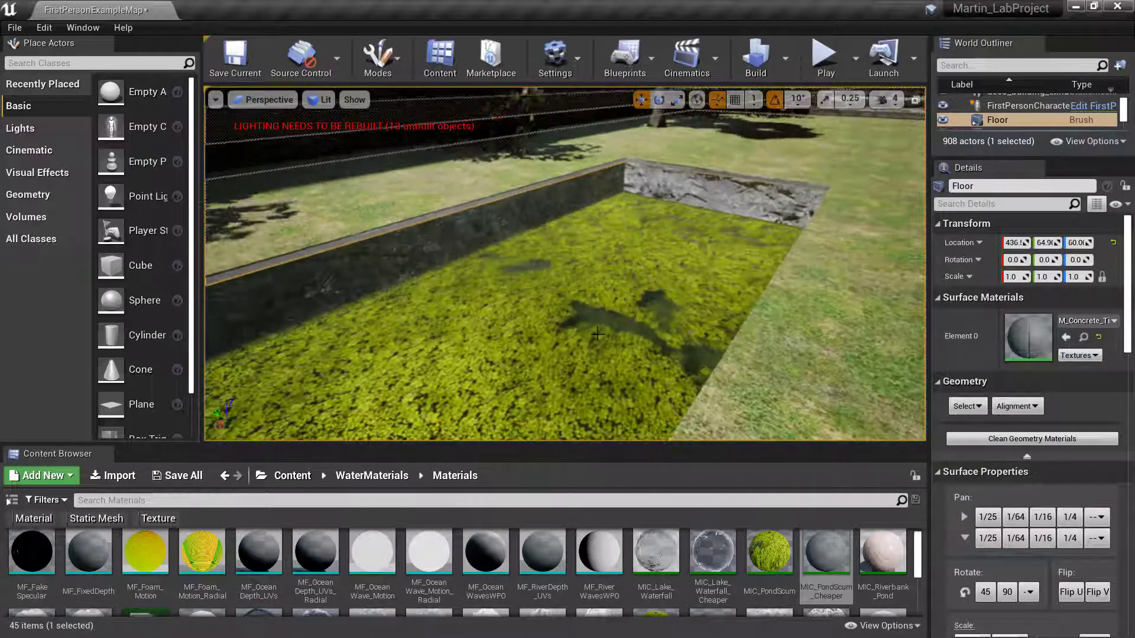
pyautogui.click(561, 290)
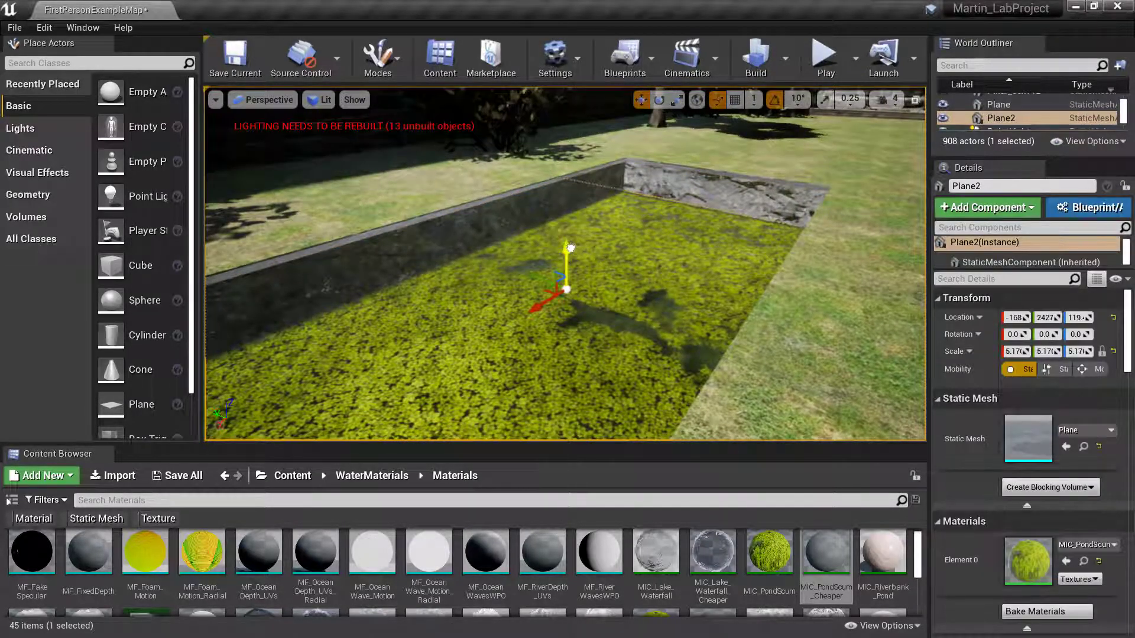
pyautogui.moveTo(571, 248); pyautogui.dragTo(572, 213)
pyautogui.moveTo(567, 222); pyautogui.dragTo(467, 252, button='right')
# - Orbit around the pond to inspect the raised scum surface against the walls
pyautogui.press('s')
pyautogui.press('d')
pyautogui.press('w')
pyautogui.press('s')
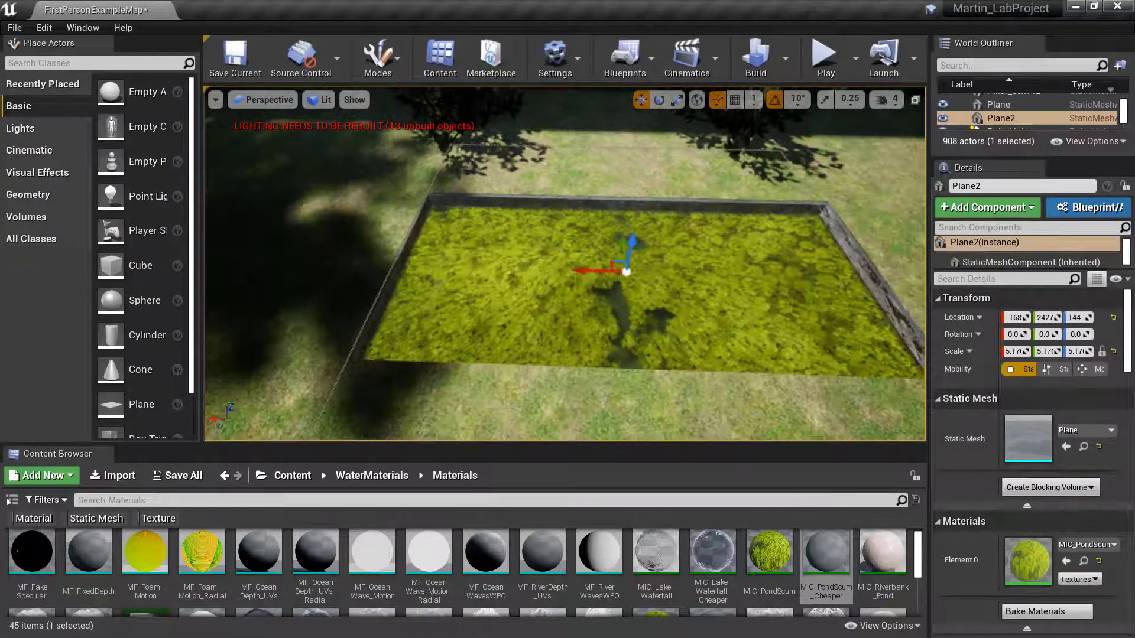
pyautogui.moveTo(539, 296); pyautogui.dragTo(561, 285, button='right')
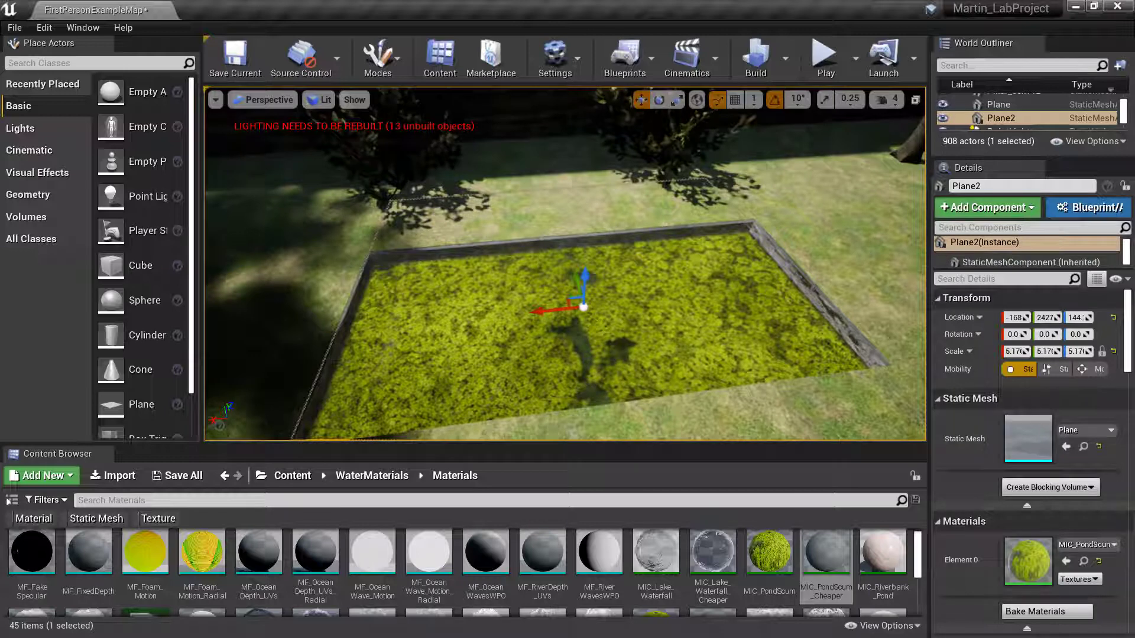
pyautogui.moveTo(595, 327); pyautogui.dragTo(585, 333, button='right')
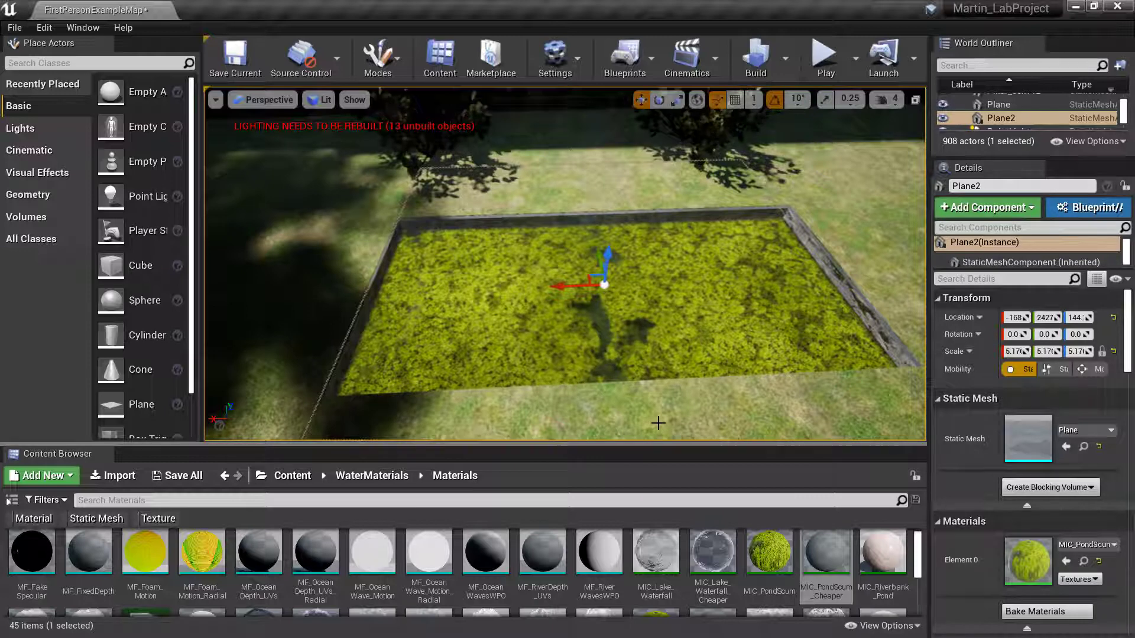
# - Search all Content for 'rock' and filter the results to Static Mesh
pyautogui.click(302, 477)
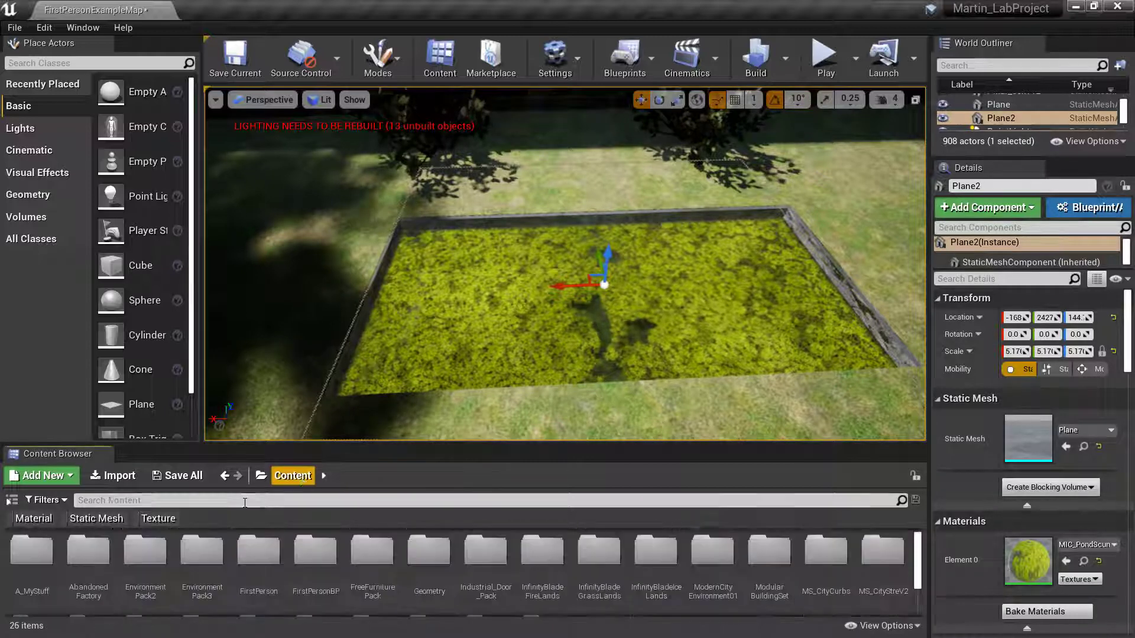
pyautogui.click(192, 500)
pyautogui.write('rock')
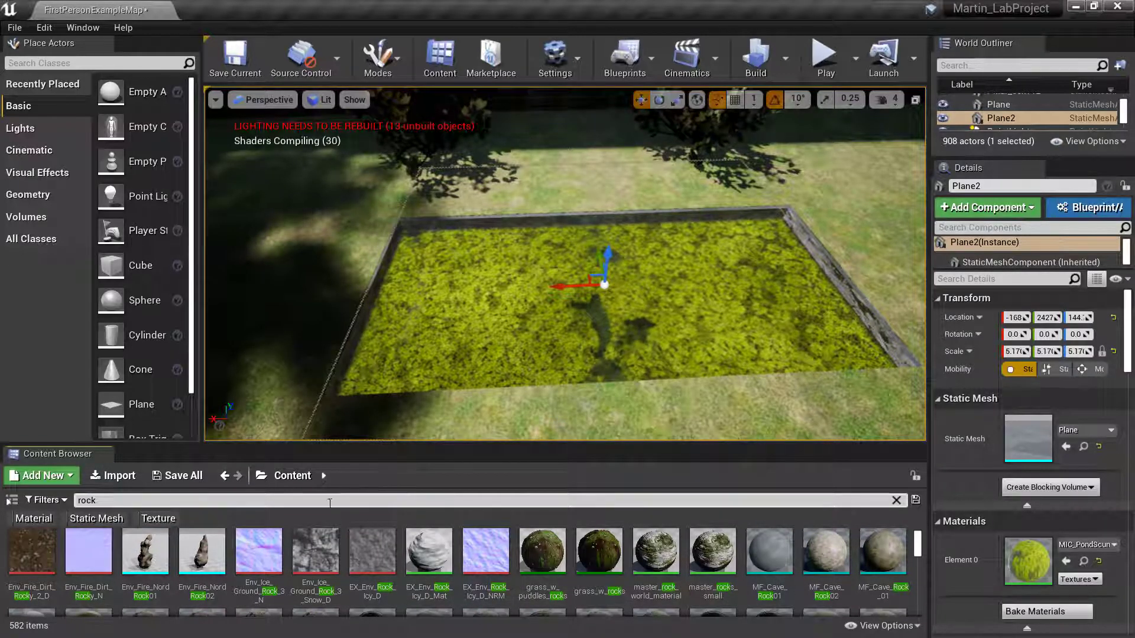
pyautogui.click(65, 522)
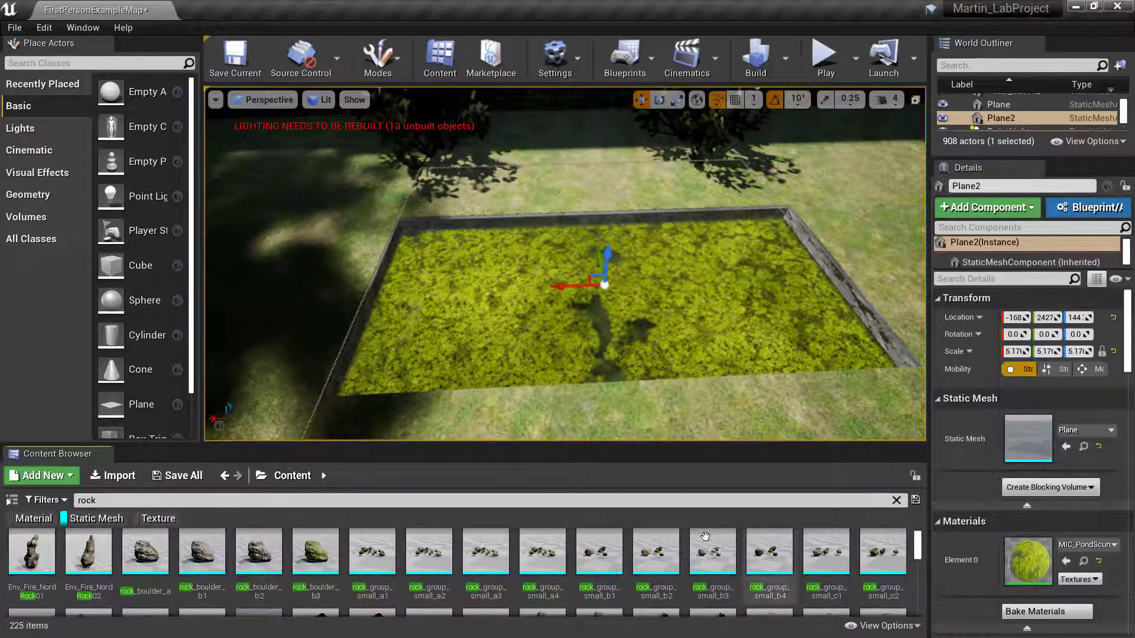
# - Scroll the 225 rock results and select the rock_boulder_b3 mesh
pyautogui.moveTo(536, 567)
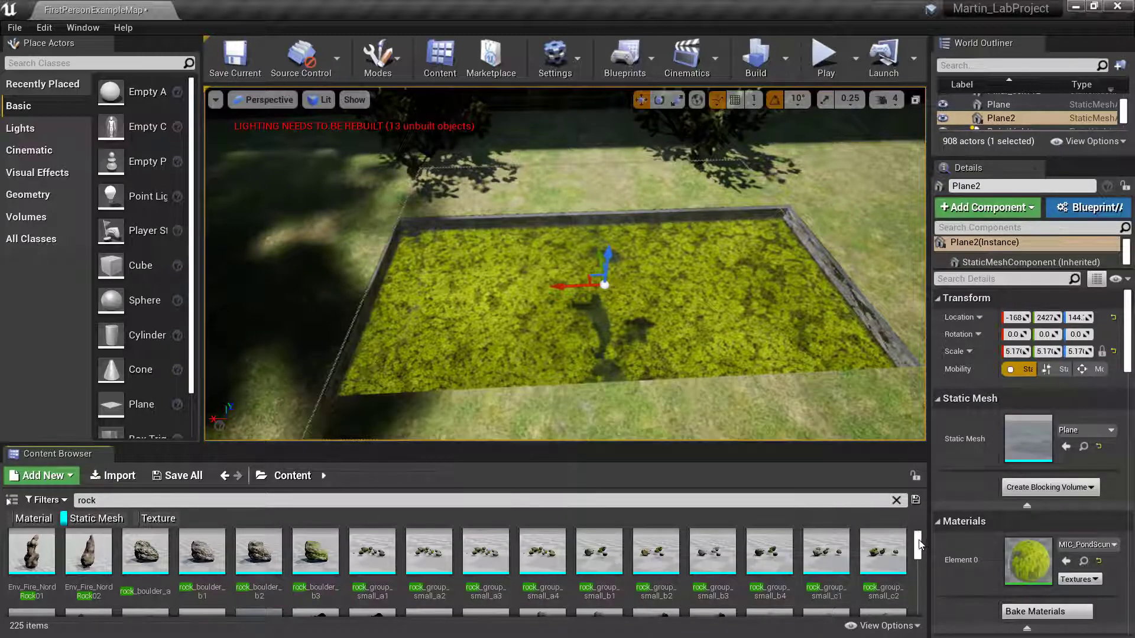
pyautogui.scroll(-5, 917, 547)
pyautogui.moveTo(776, 552)
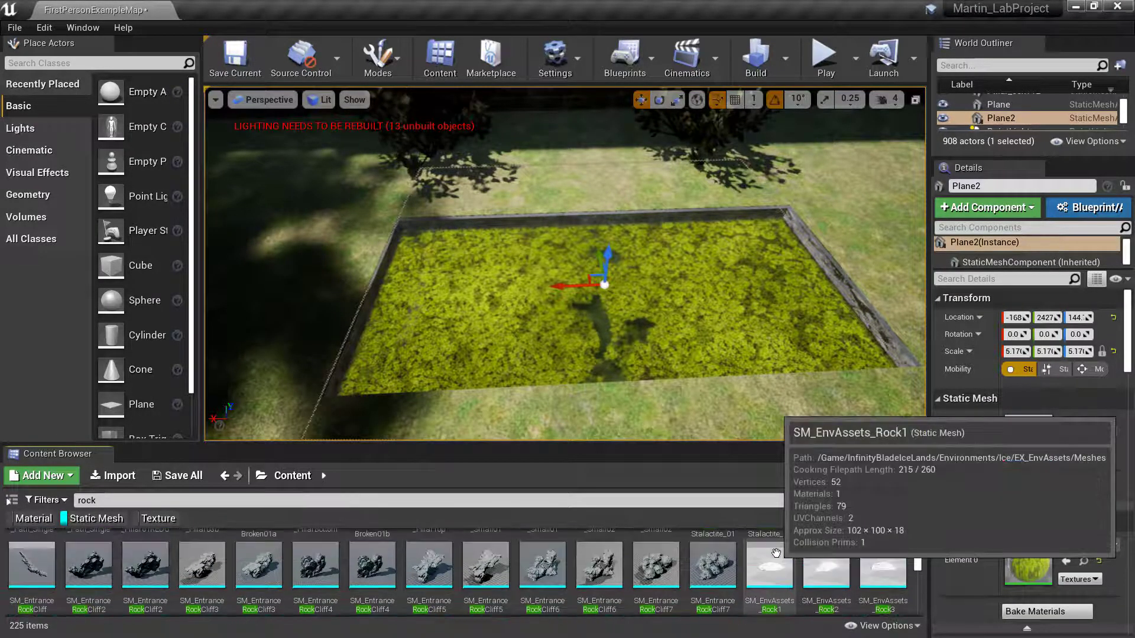
pyautogui.scroll(2, 776, 553)
pyautogui.scroll(1, 775, 553)
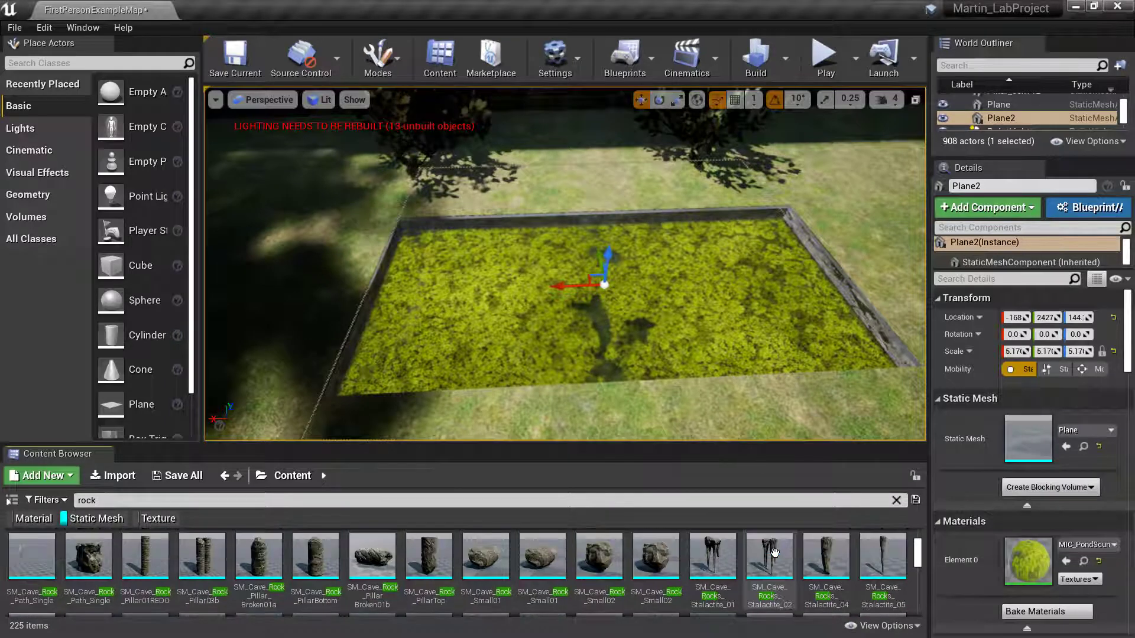
pyautogui.scroll(3, 774, 552)
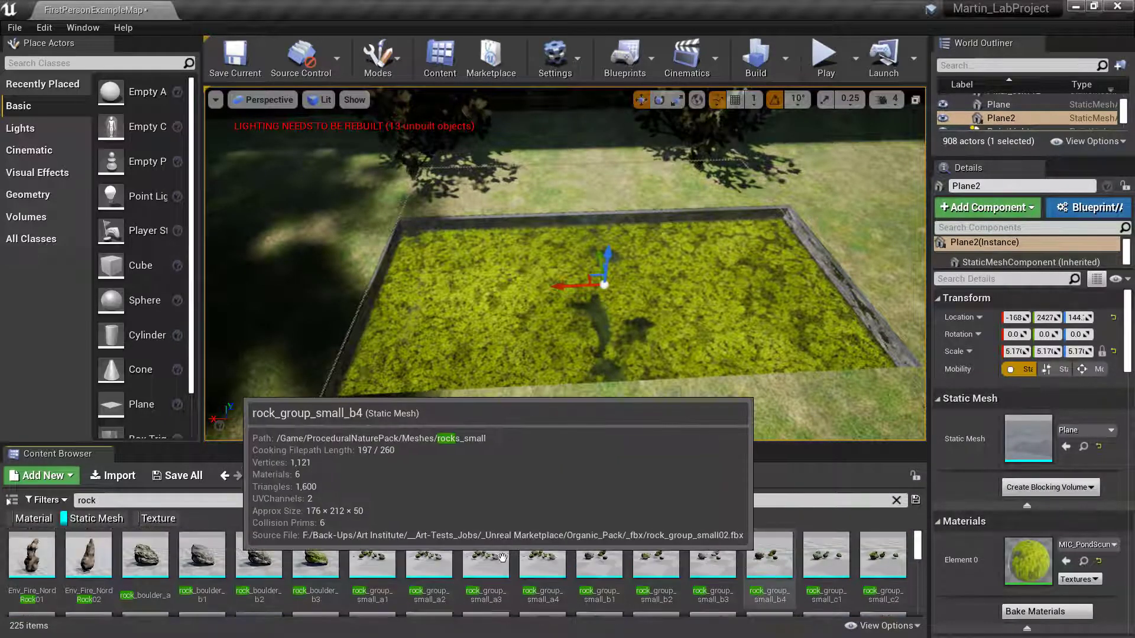
pyautogui.scroll(2, 324, 558)
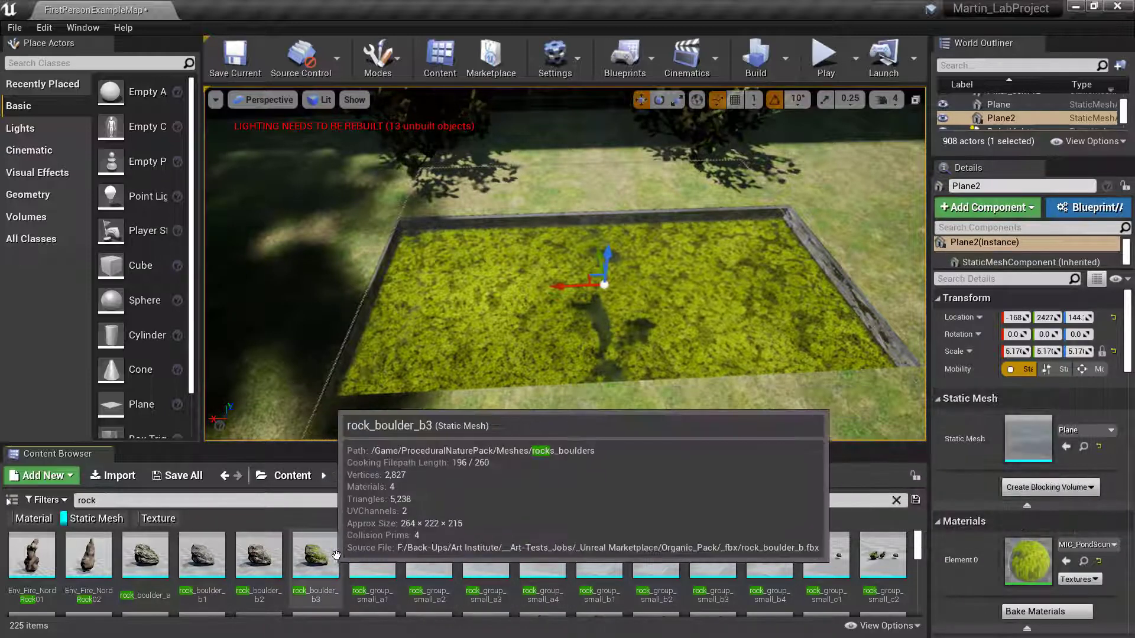
pyautogui.click(311, 553)
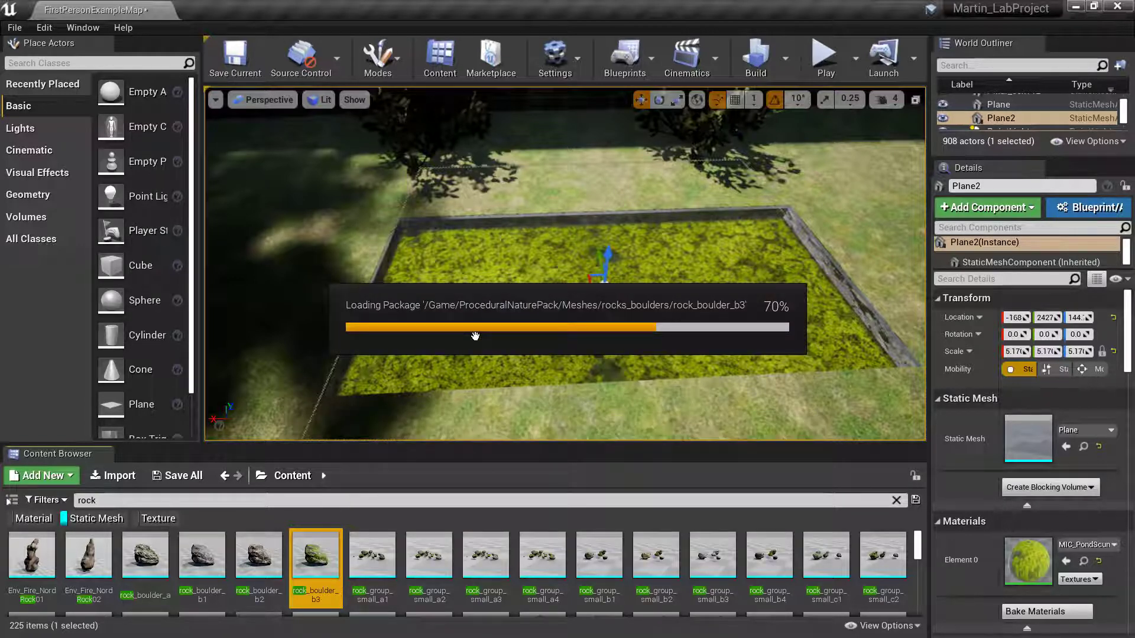
# - Place boulders rock_boulder_b3, b2, b1 and rock_boulder_a around the pond
pyautogui.moveTo(476, 335); pyautogui.dragTo(374, 202)
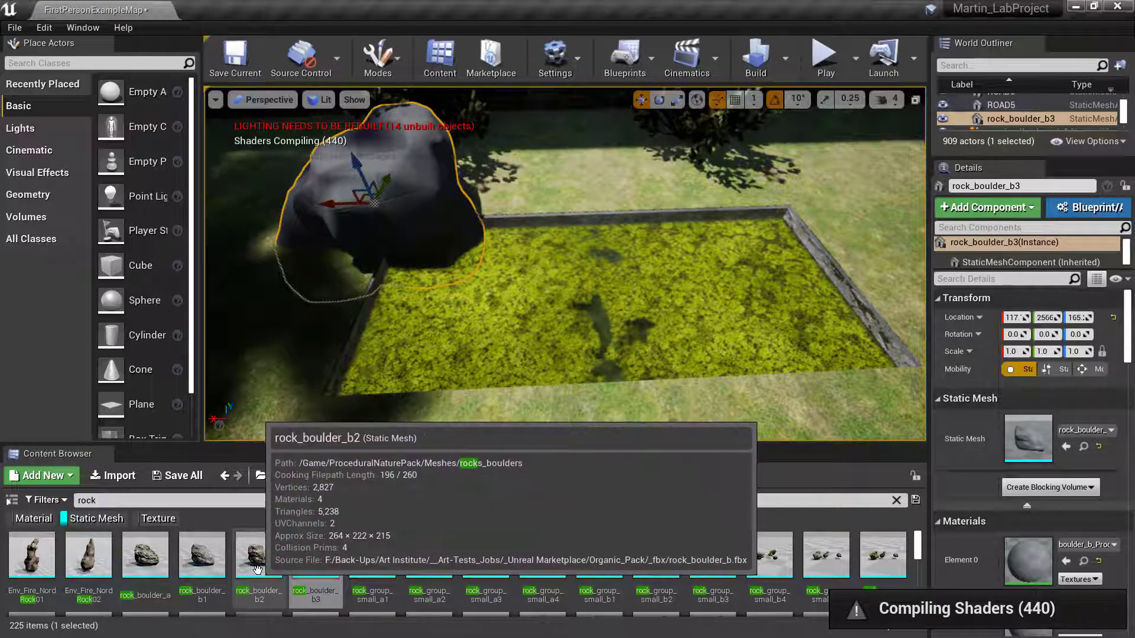
pyautogui.moveTo(257, 569); pyautogui.dragTo(552, 183)
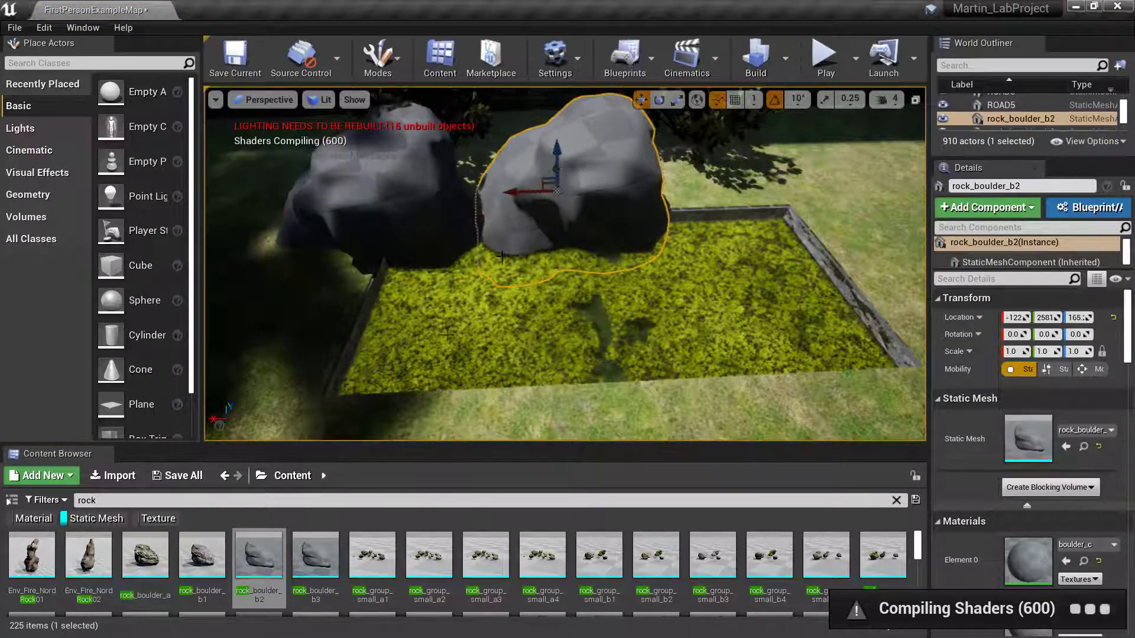
pyautogui.moveTo(412, 360); pyautogui.dragTo(747, 191)
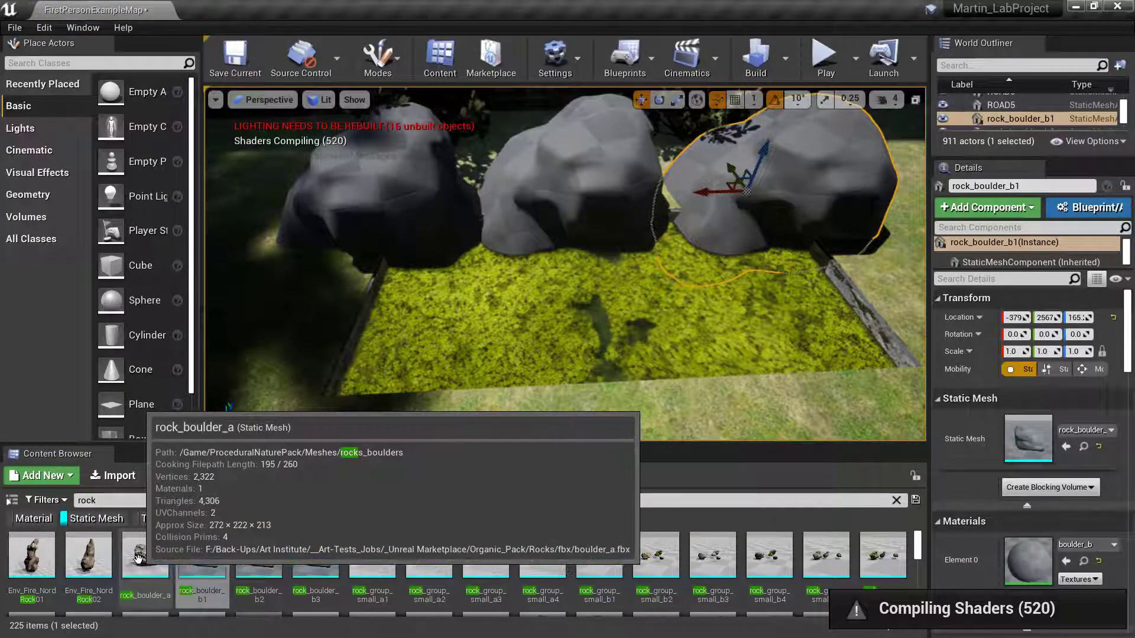
pyautogui.moveTo(127, 570); pyautogui.dragTo(787, 326)
pyautogui.moveTo(787, 325); pyautogui.dragTo(857, 337, button='right')
# - Move rock_boulder_b3 to the pond's far right and select SM_Cave_Rock_Small01
pyautogui.moveTo(588, 328); pyautogui.dragTo(565, 305, button='right')
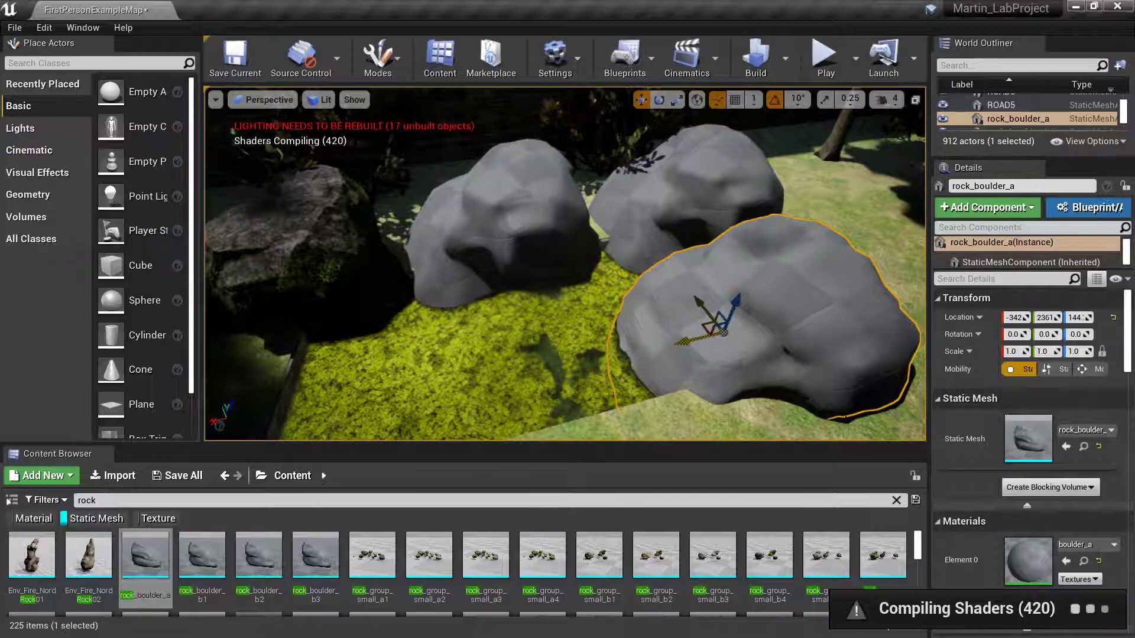
pyautogui.scroll(-3, 1016, 431)
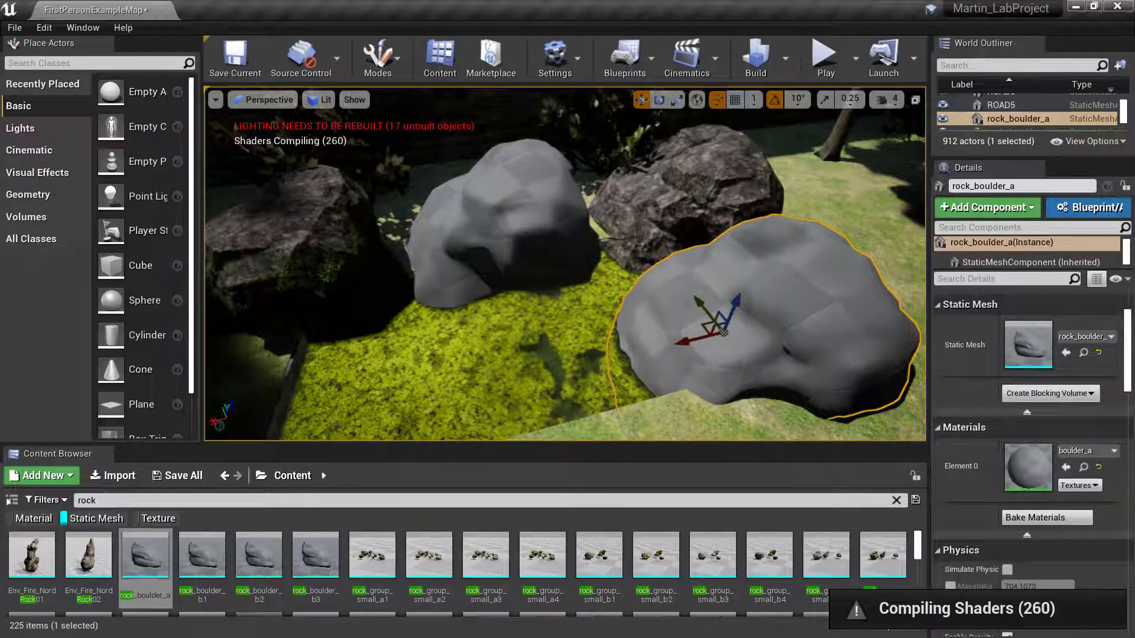
pyautogui.click(319, 236)
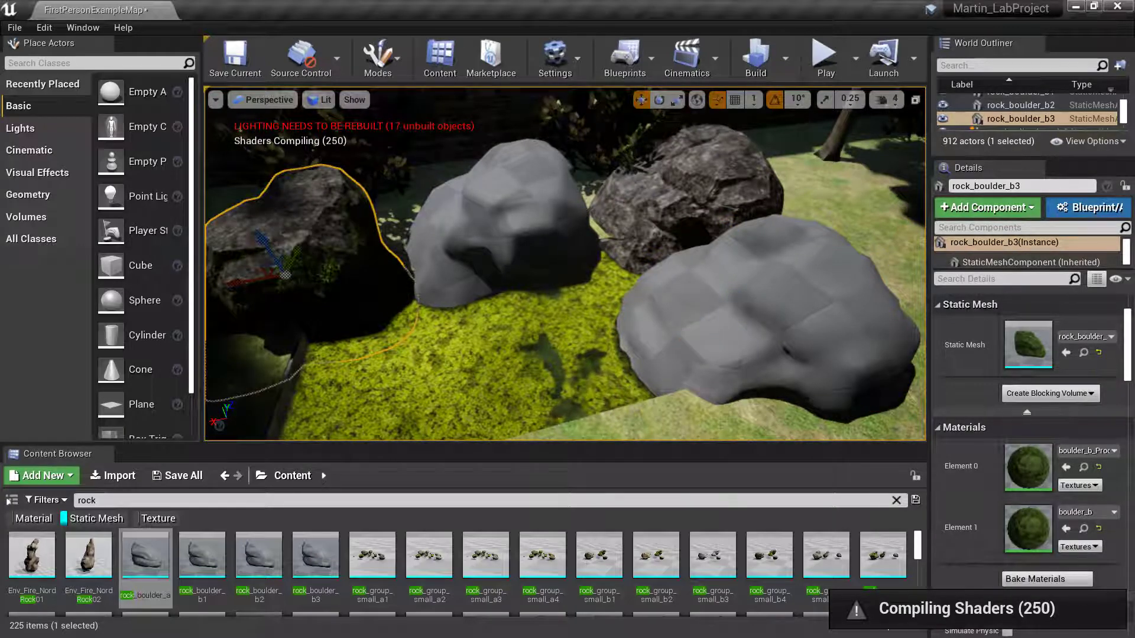
pyautogui.moveTo(244, 280); pyautogui.dragTo(268, 282)
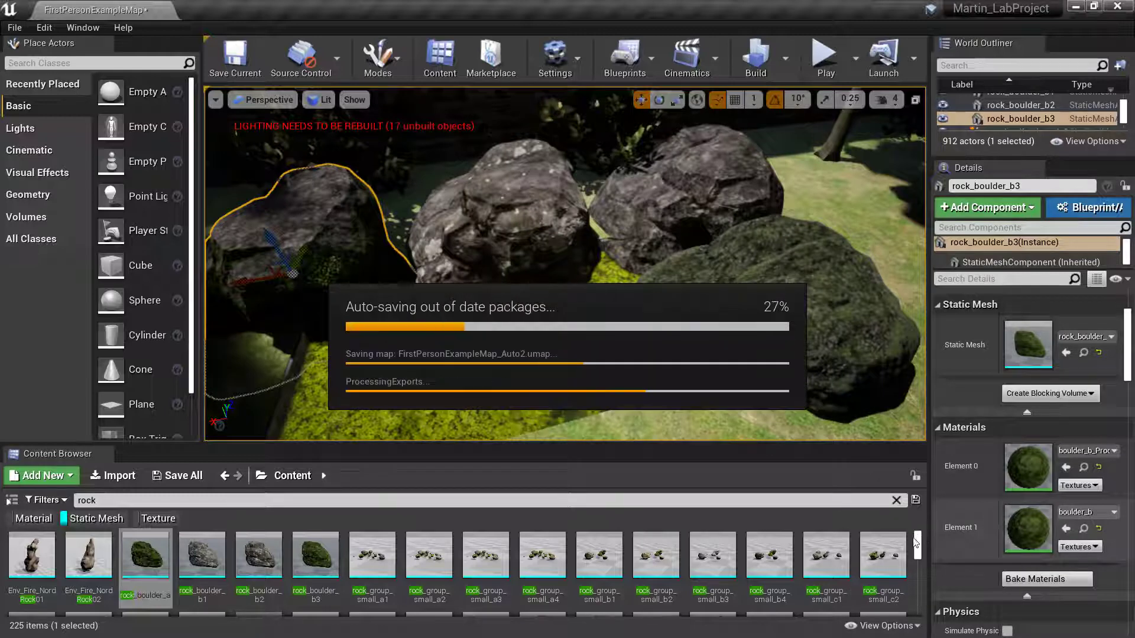
pyautogui.moveTo(920, 541); pyautogui.dragTo(922, 550)
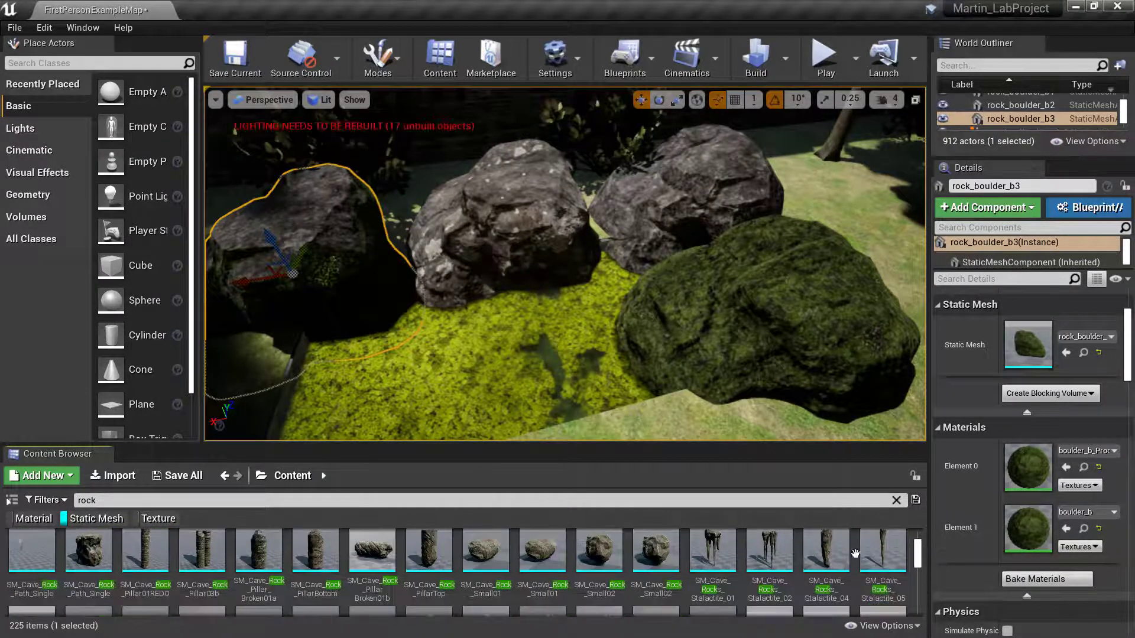
pyautogui.click(538, 563)
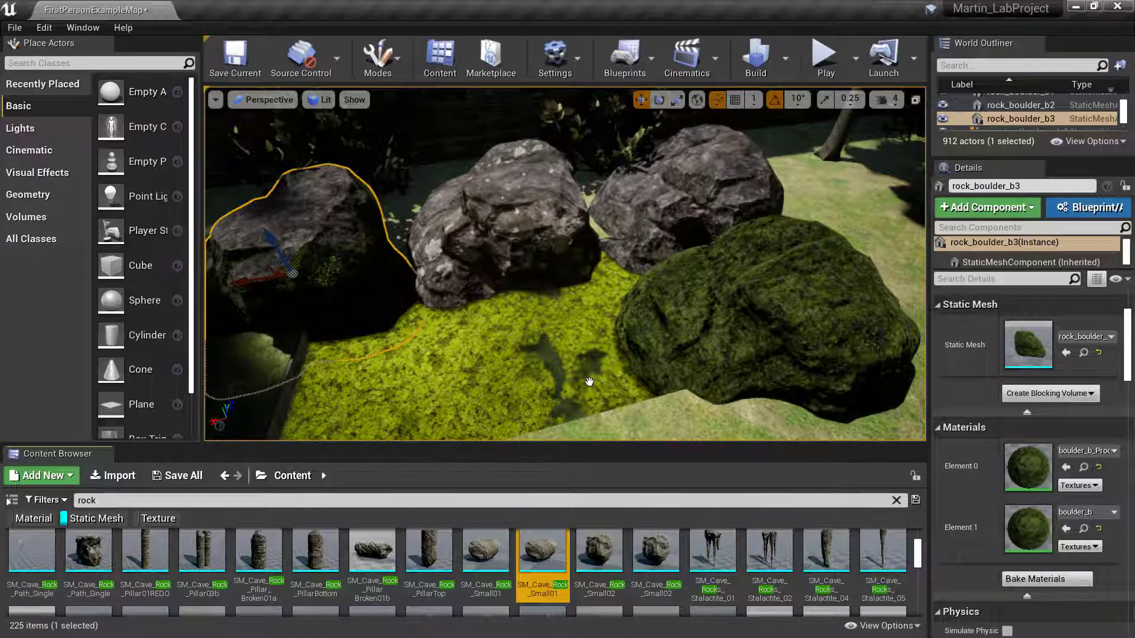
# - Place one SM_Cave_Rock_Small01 and two SM_Cave_Rock_Small02 rocks at the pond's front edge
pyautogui.moveTo(538, 563); pyautogui.dragTo(612, 375)
pyautogui.scroll(-5, 613, 375)
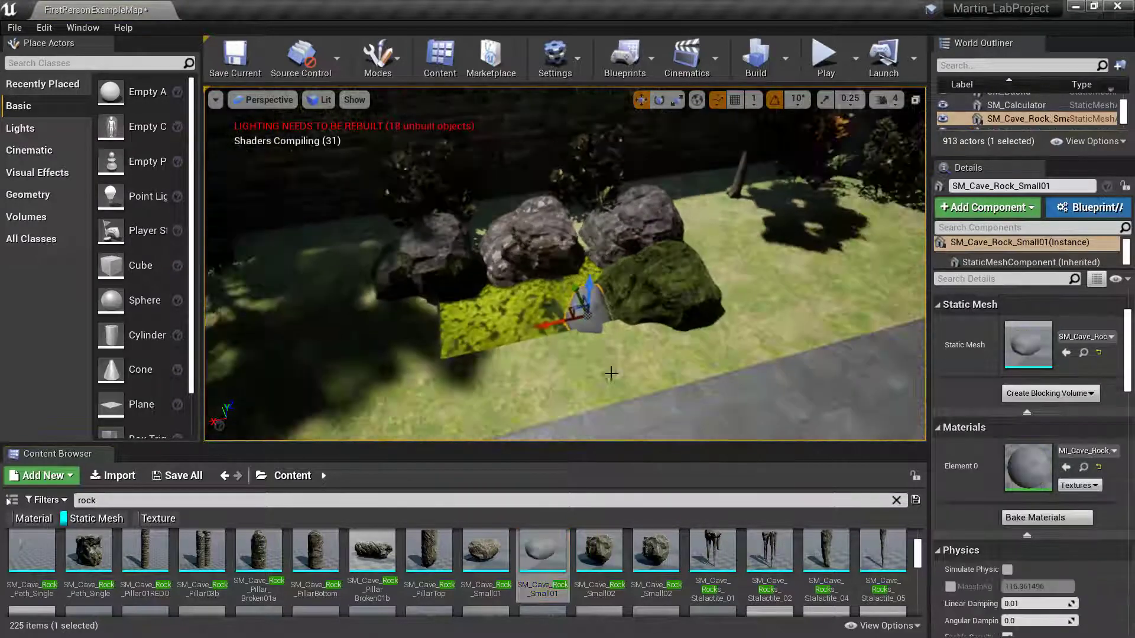
pyautogui.moveTo(598, 560)
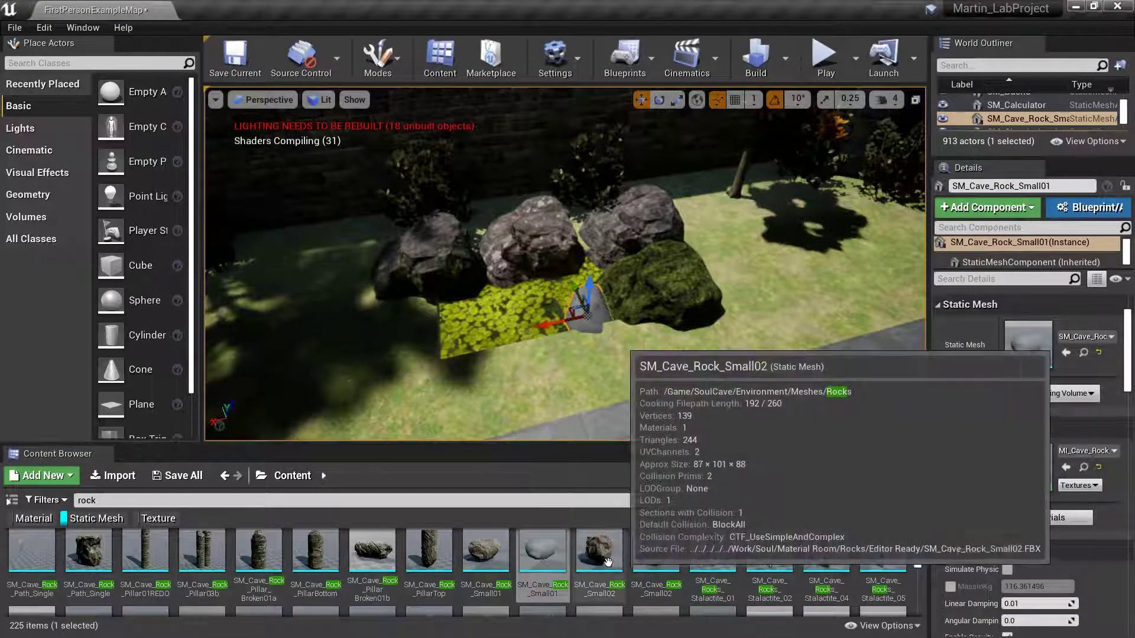
pyautogui.moveTo(598, 561); pyautogui.dragTo(481, 347)
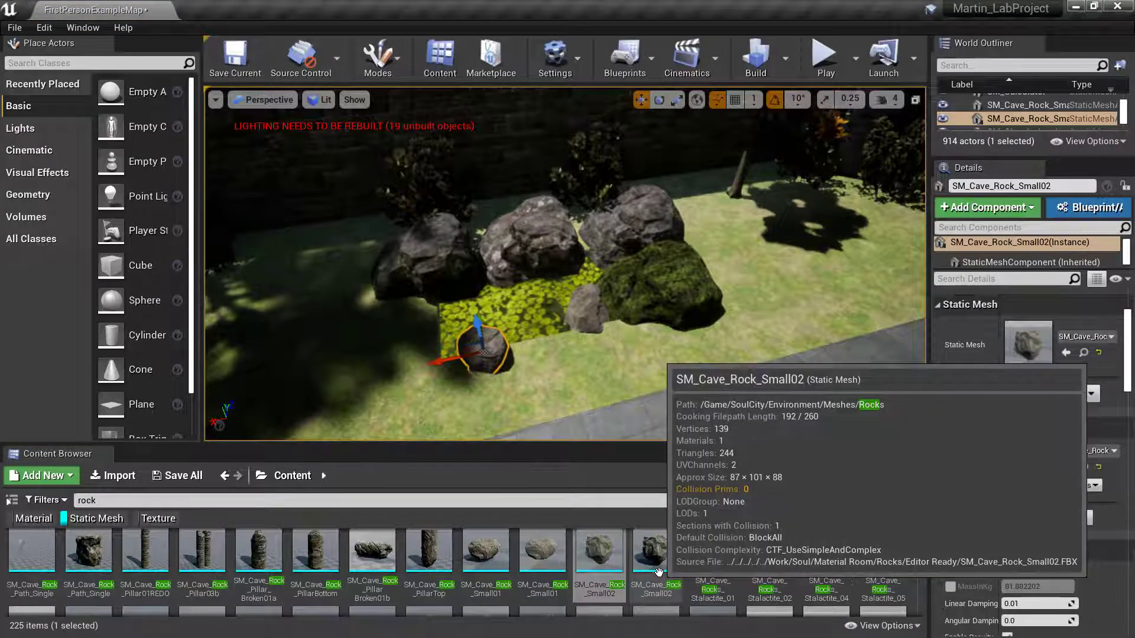
pyautogui.moveTo(657, 578); pyautogui.dragTo(558, 375)
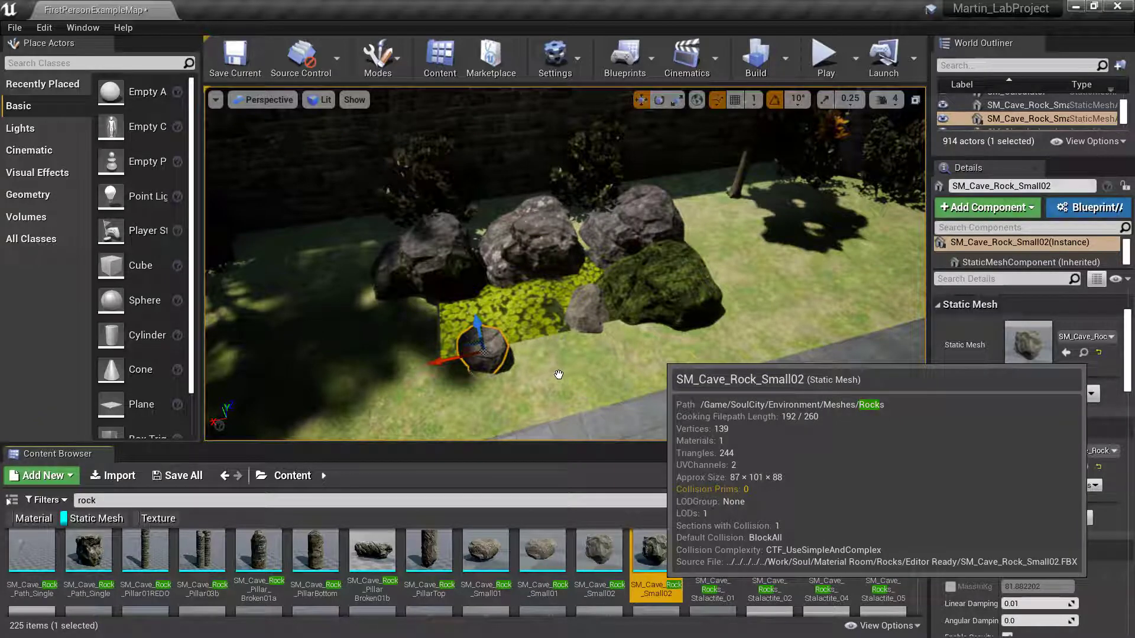
pyautogui.moveTo(658, 416); pyautogui.dragTo(660, 420)
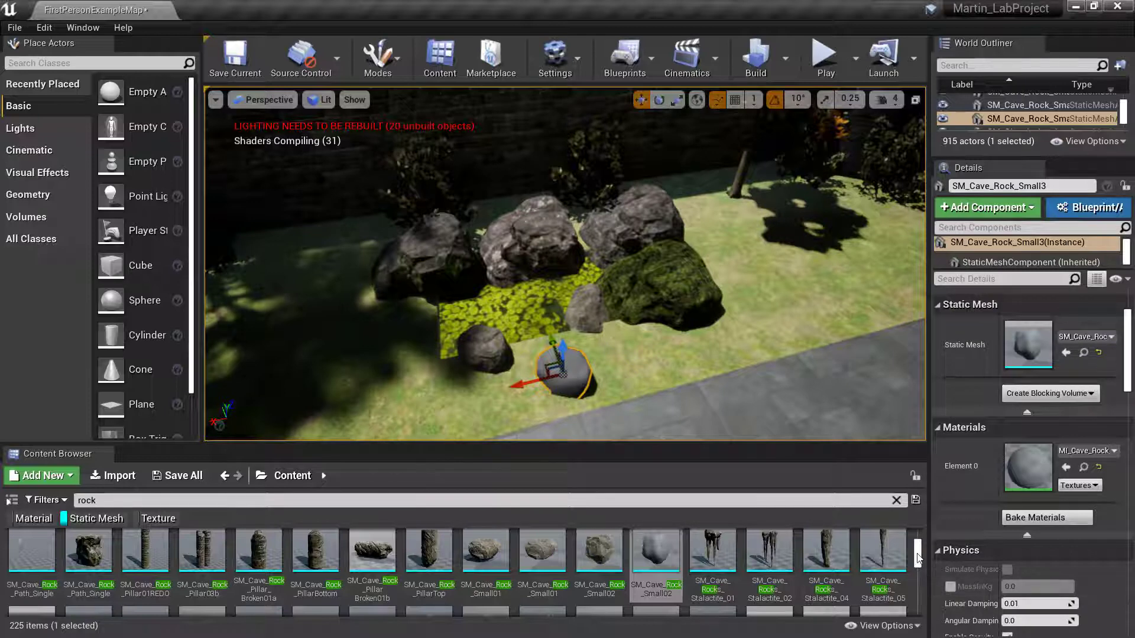
pyautogui.scroll(-3, 919, 560)
pyautogui.scroll(-5, 919, 561)
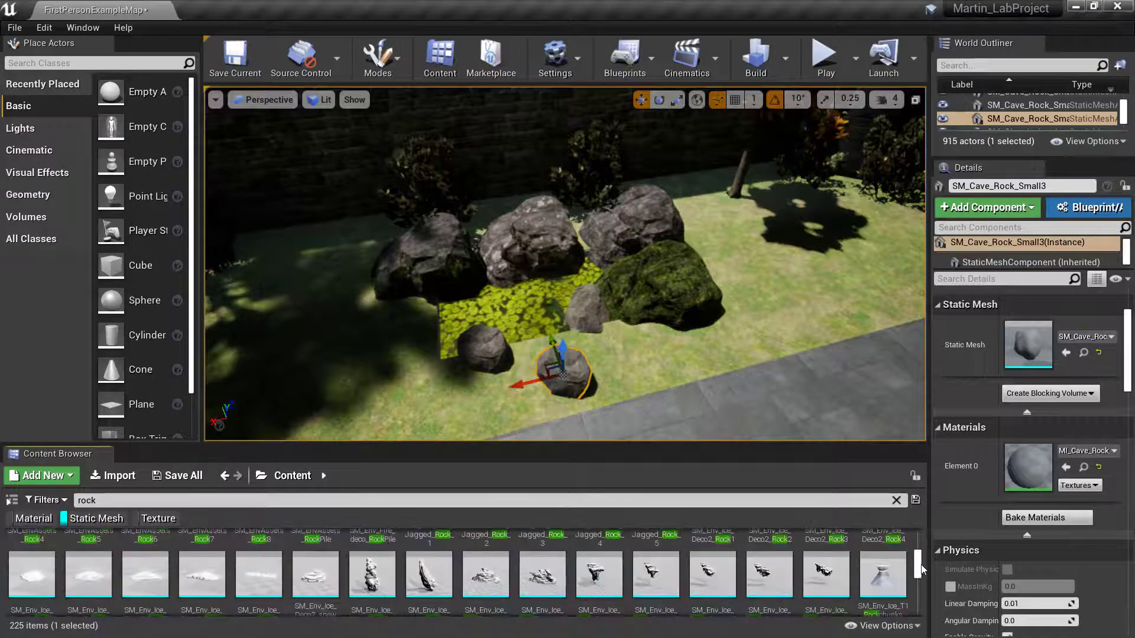
pyautogui.scroll(-1, 816, 573)
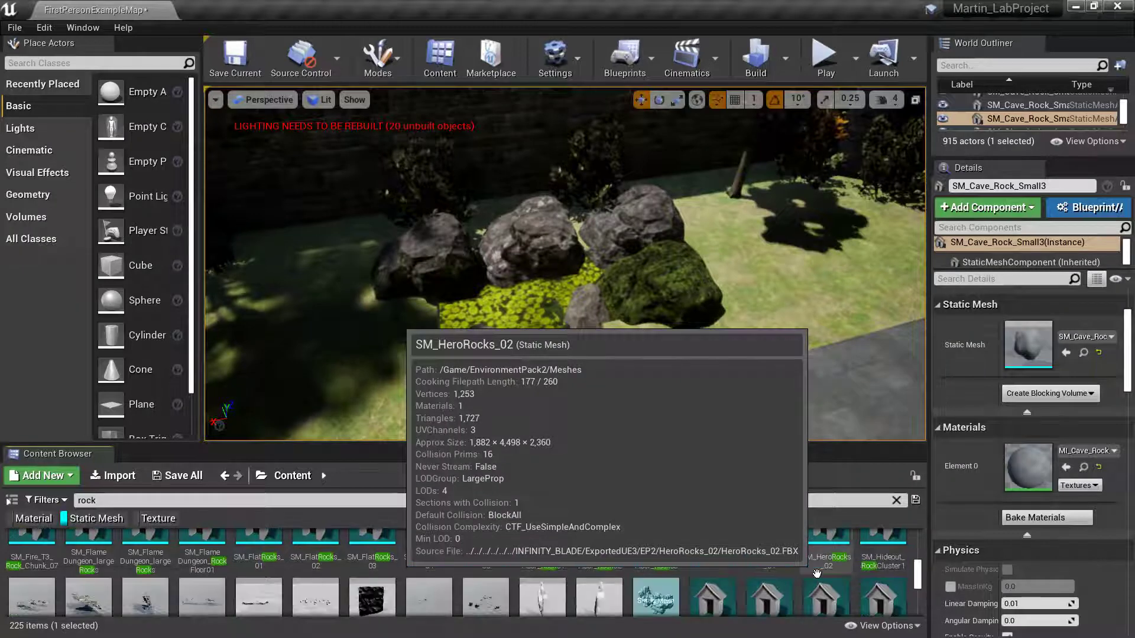
pyautogui.scroll(-2, 816, 573)
pyautogui.scroll(-3, 848, 577)
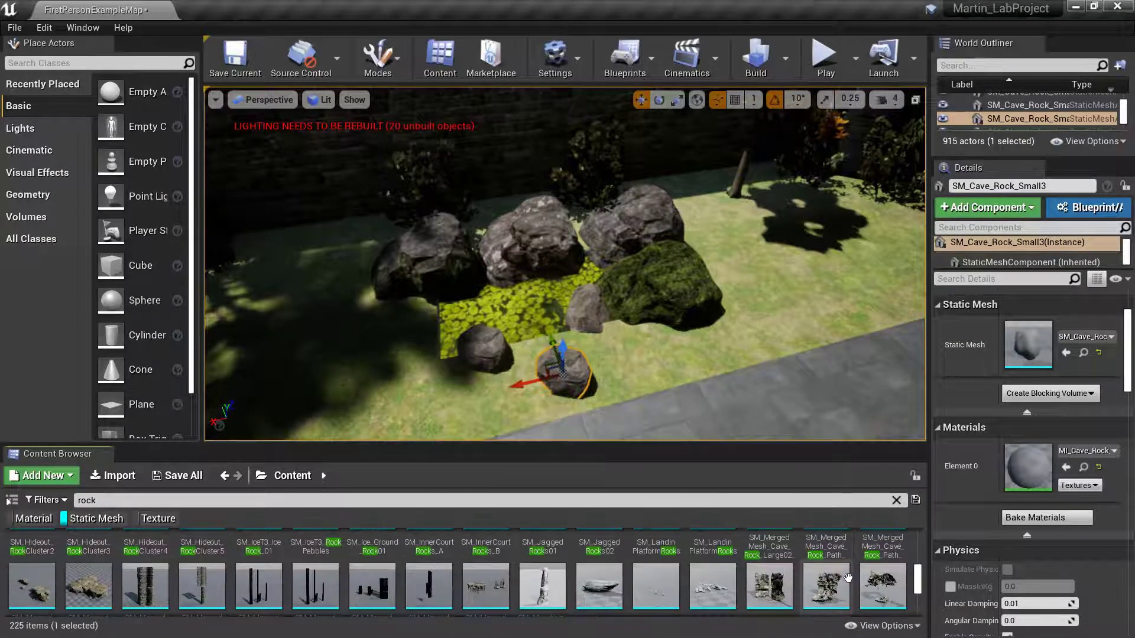
pyautogui.scroll(-1, 848, 577)
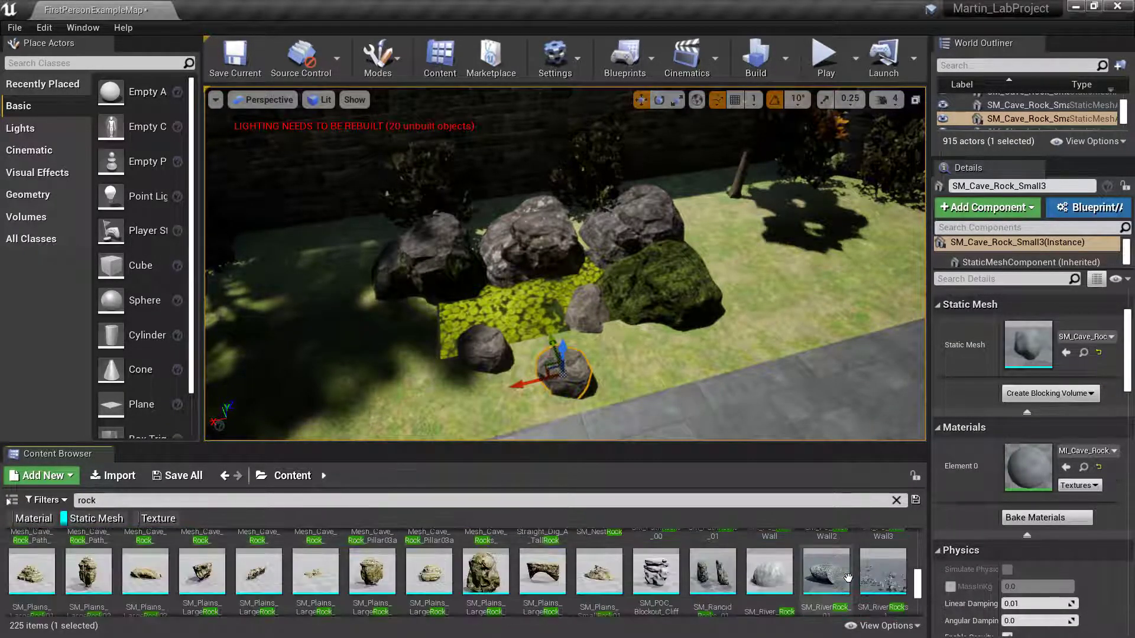
pyautogui.scroll(-2, 849, 577)
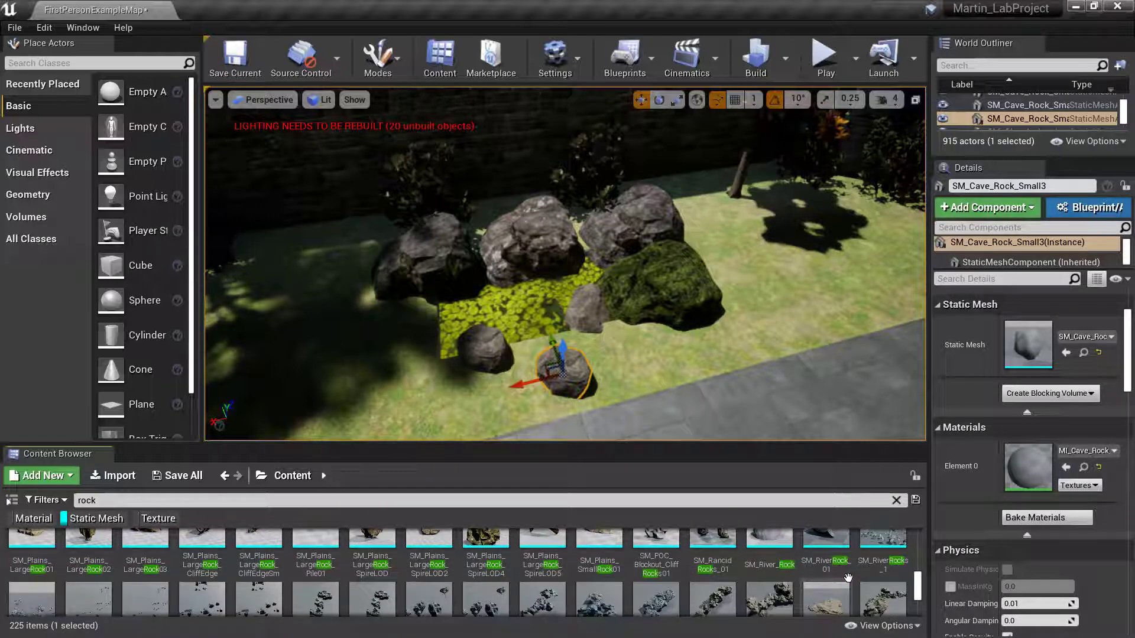
pyautogui.scroll(-3, 848, 577)
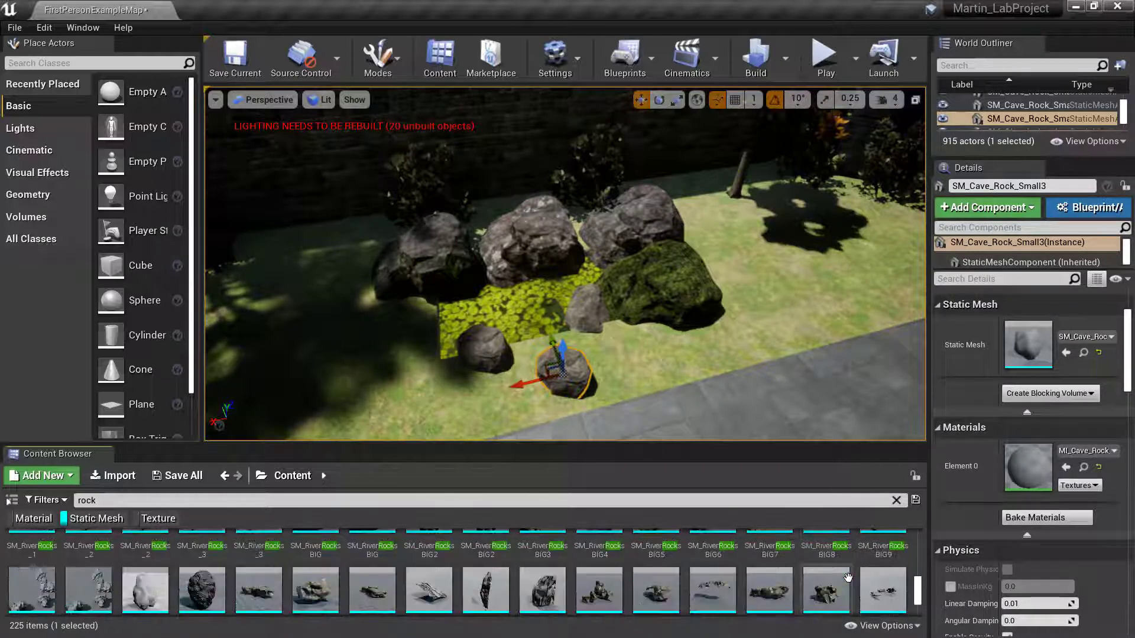
pyautogui.scroll(-3, 848, 578)
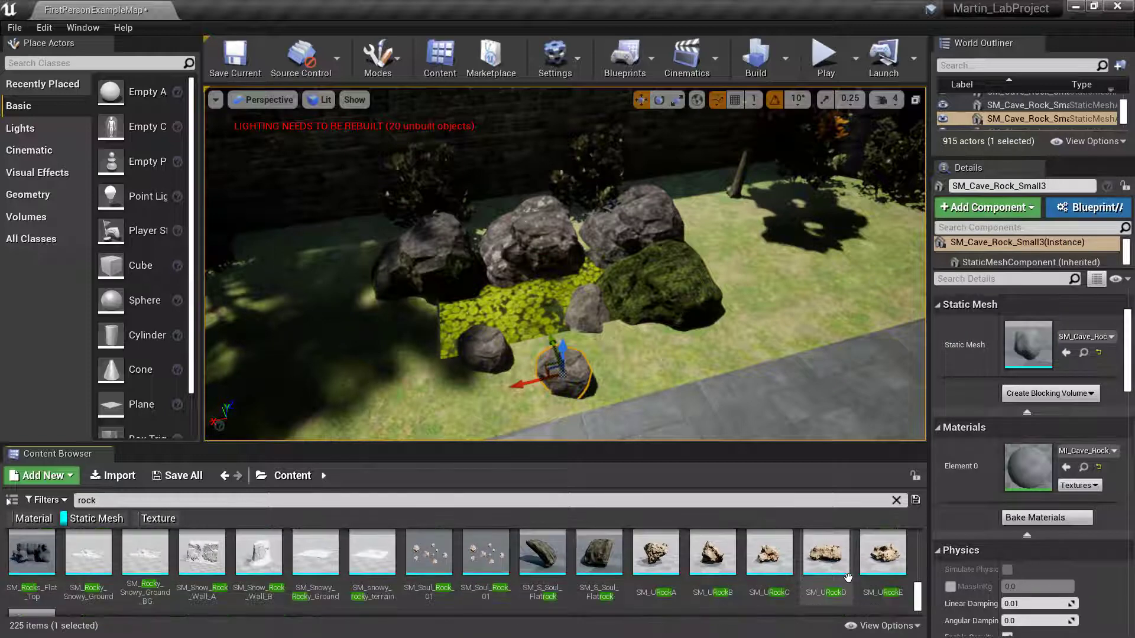
pyautogui.scroll(-1, 848, 578)
pyautogui.scroll(3, 848, 578)
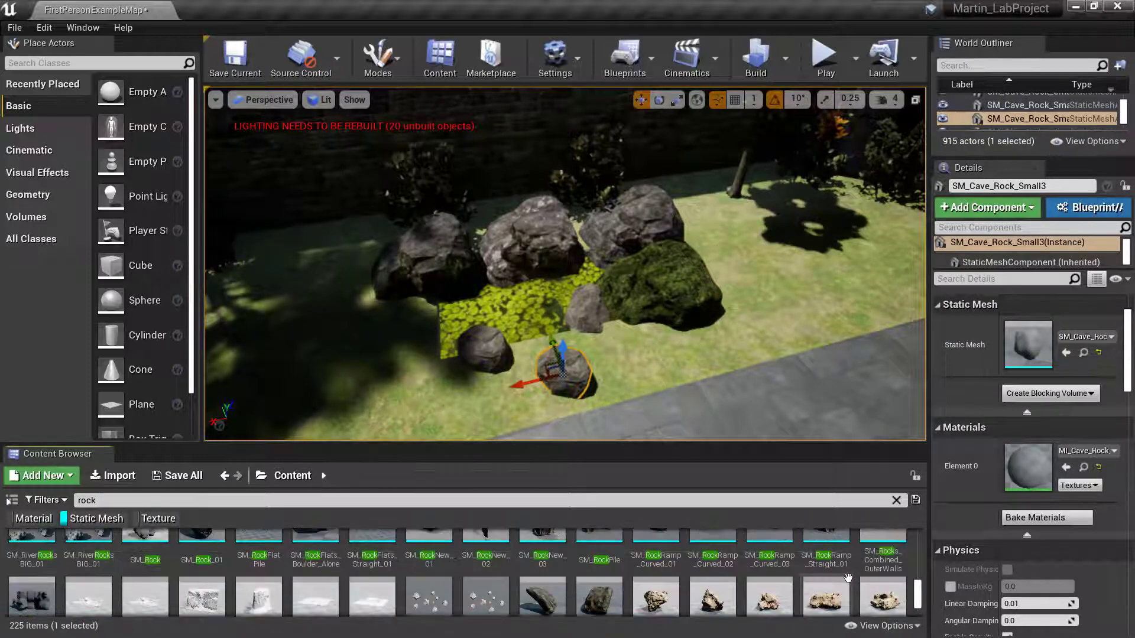
pyautogui.scroll(3, 848, 578)
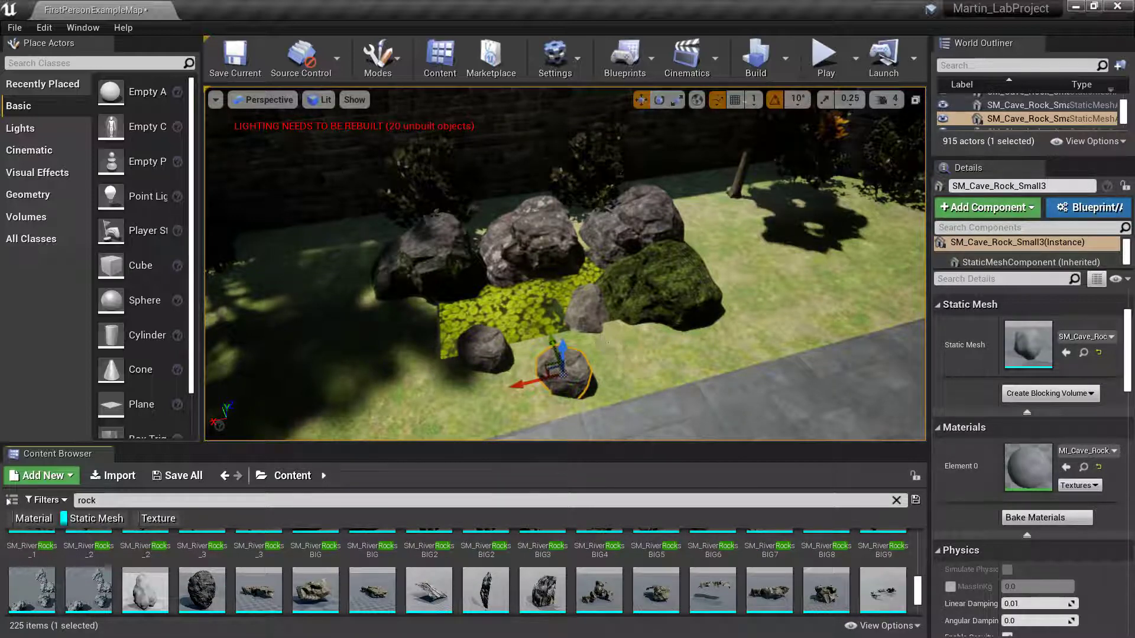
pyautogui.moveTo(565, 264); pyautogui.dragTo(467, 248, button='right')
pyautogui.moveTo(686, 295); pyautogui.dragTo(730, 298, button='right')
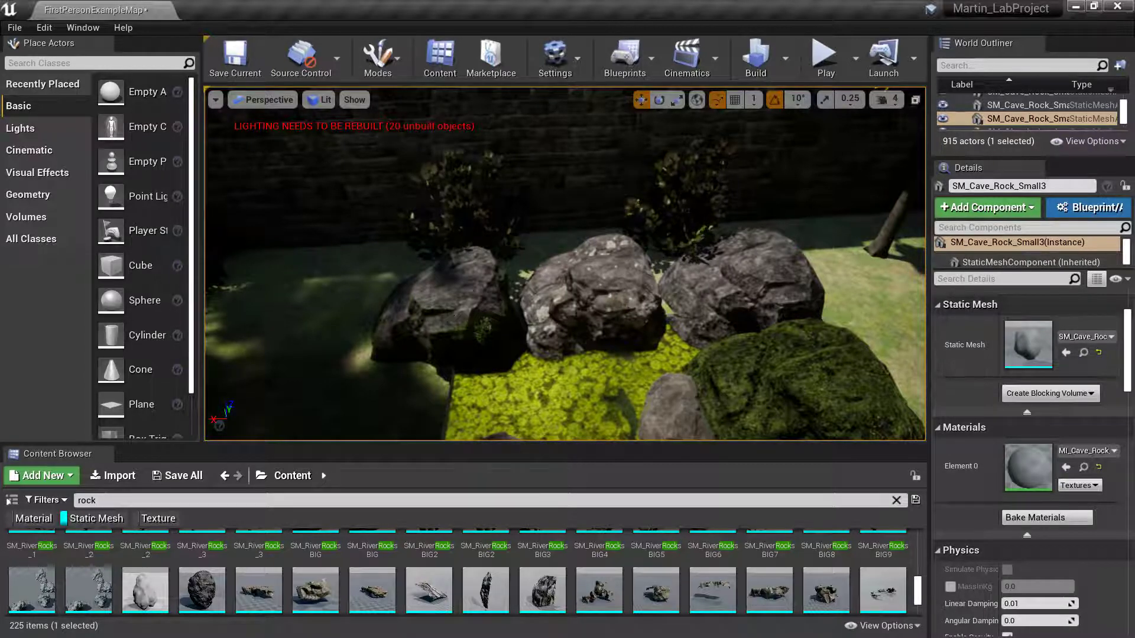
# - Rotate the left boulder rock_boulder_b3 about 140 degrees and tilt it -50 degrees
pyautogui.click(471, 301)
pyautogui.press('e')
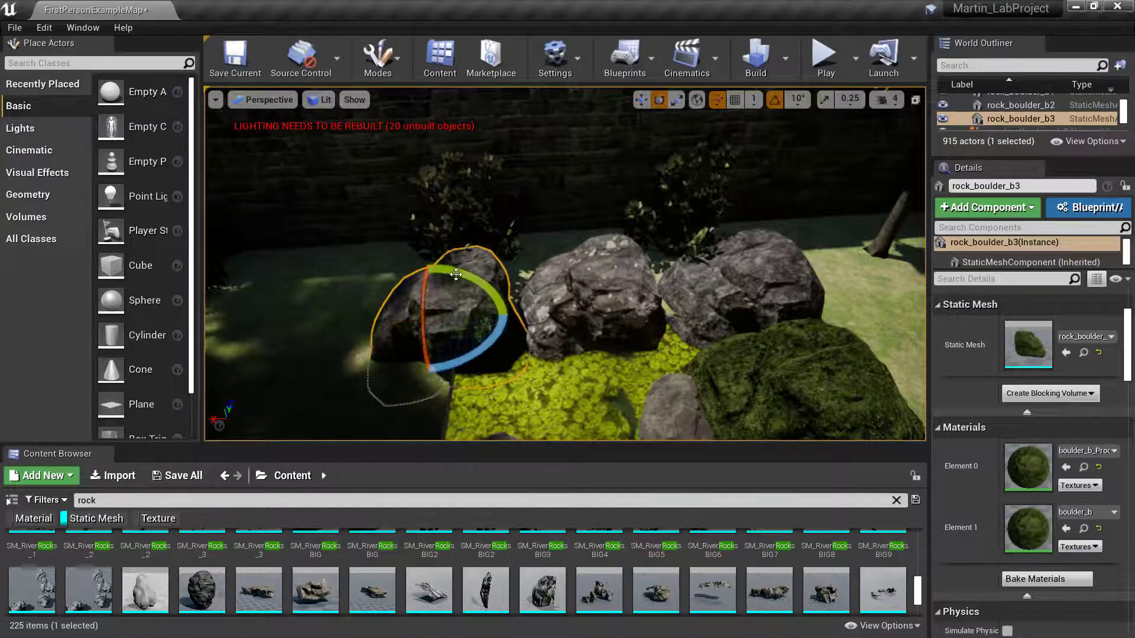
pyautogui.moveTo(455, 274); pyautogui.dragTo(483, 277)
pyautogui.press('space')
pyautogui.press('space')
pyautogui.press('space')
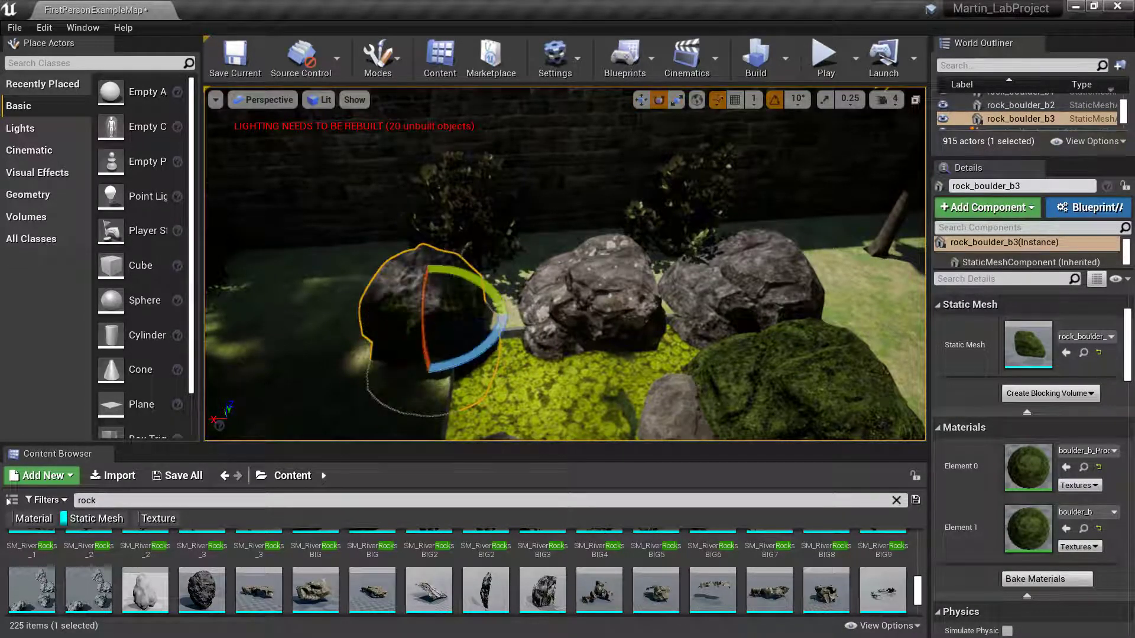
pyautogui.moveTo(466, 358); pyautogui.dragTo(493, 345)
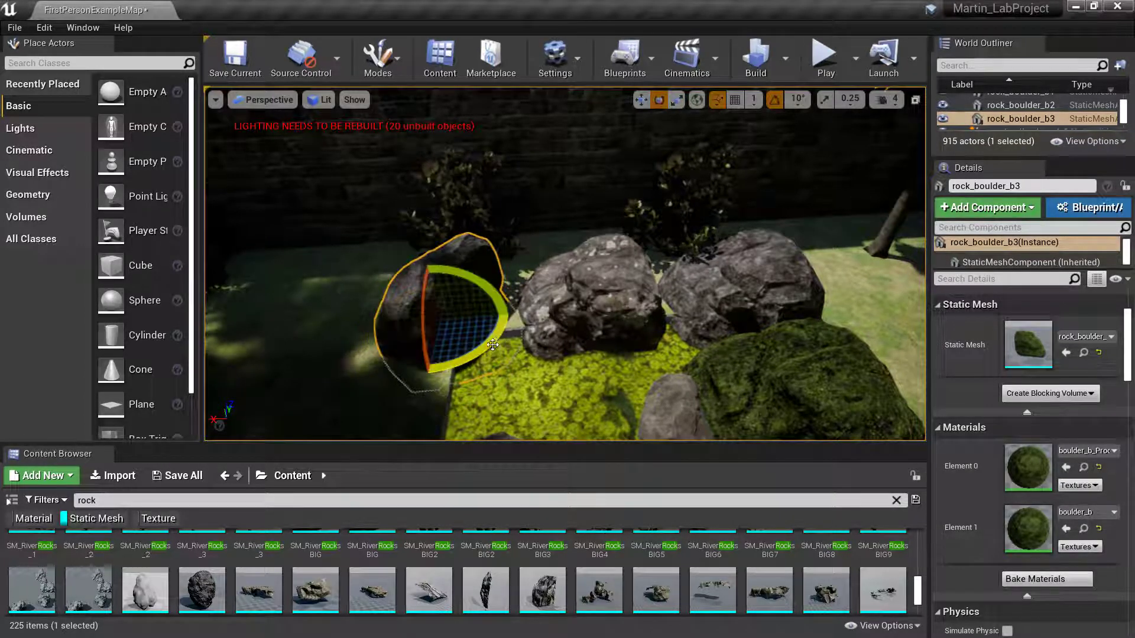
# - Rotate the middle boulder rock_boulder_b2 about -20 degrees and shrink it to fit
pyautogui.click(571, 304)
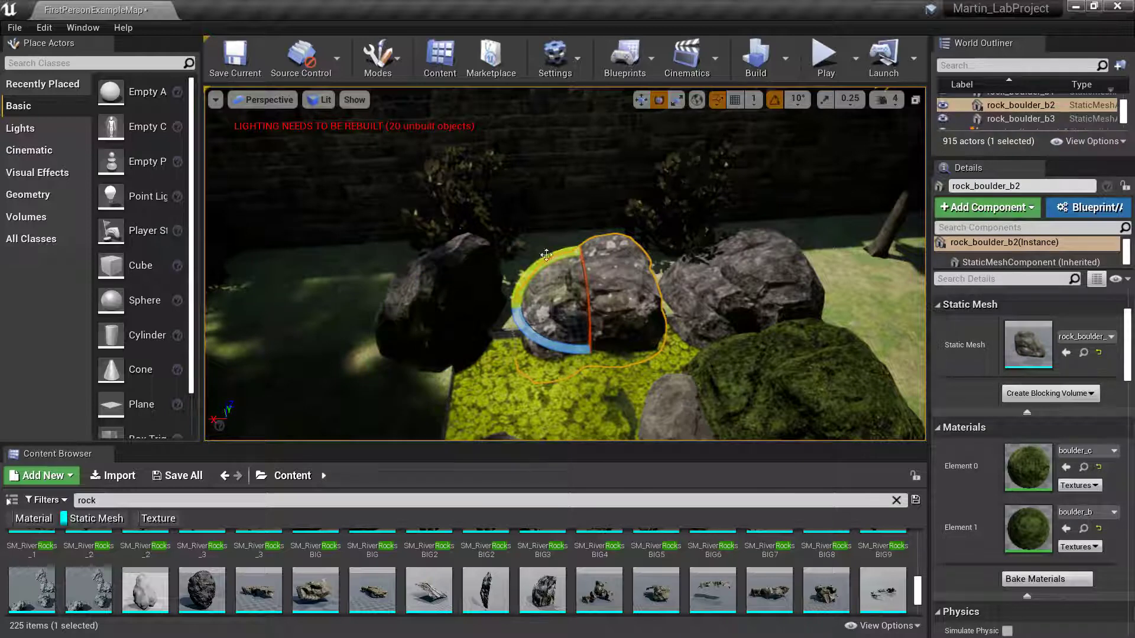
pyautogui.moveTo(535, 264); pyautogui.dragTo(640, 301)
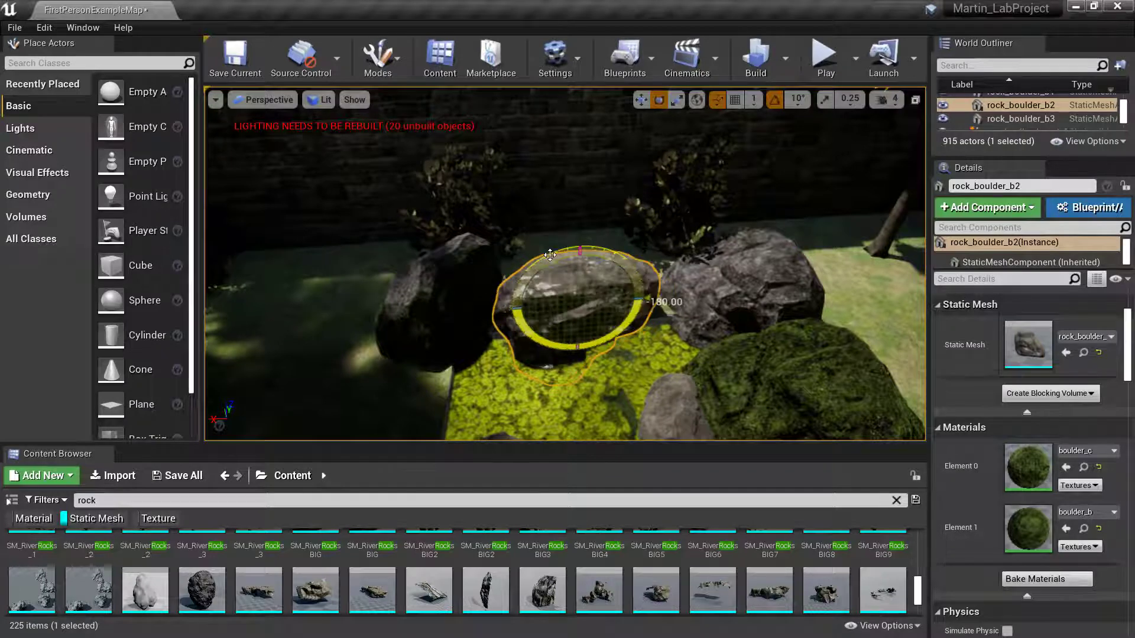
pyautogui.press('r')
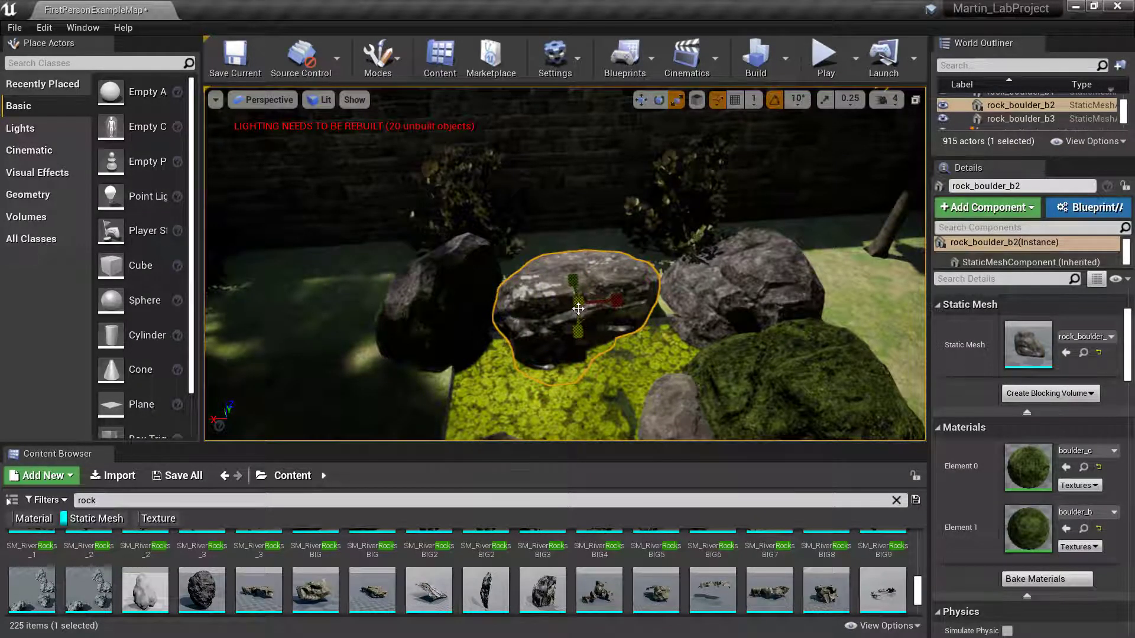
pyautogui.moveTo(578, 308); pyautogui.dragTo(512, 307)
pyautogui.press('w')
# - Shift rock_boulder_b1 down and right, rotating it about 30 degrees against the mossy boulder
pyautogui.click(719, 288)
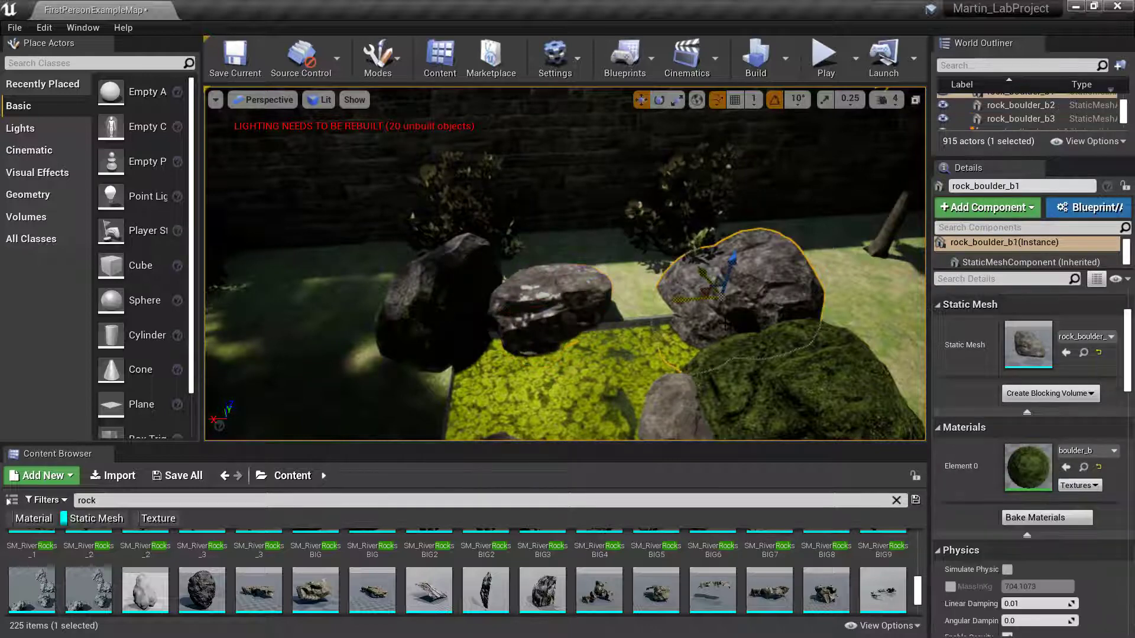
pyautogui.press('e')
pyautogui.moveTo(687, 326)
pyautogui.mouseDown()
pyautogui.moveTo(721, 363)
pyautogui.moveTo(769, 349)
pyautogui.moveTo(668, 320)
pyautogui.mouseUp()
pyautogui.press('r')
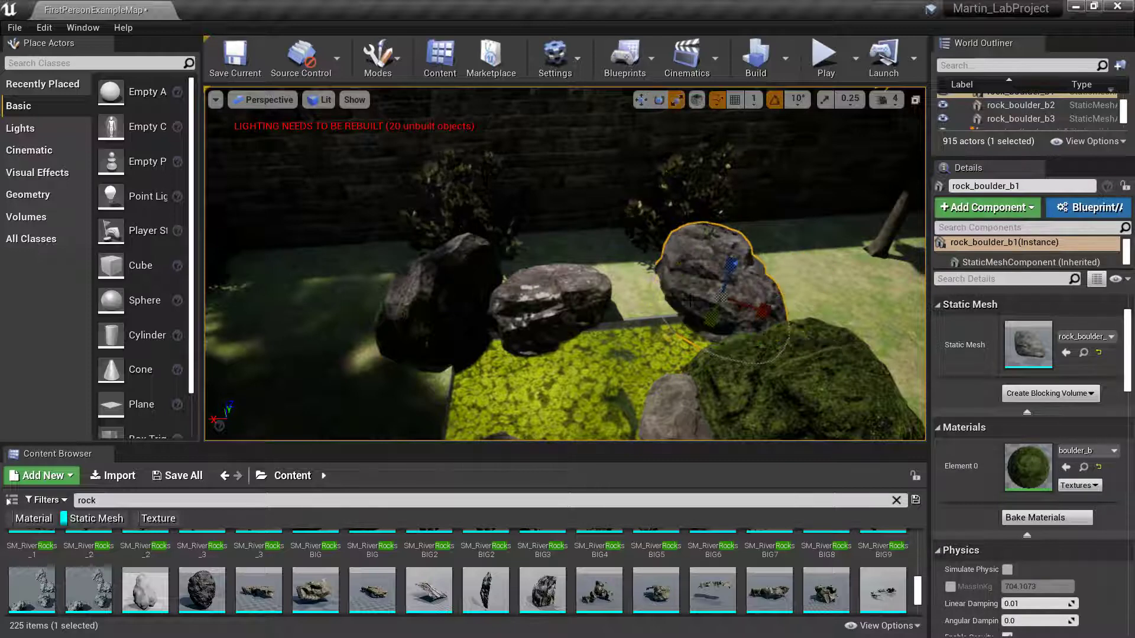
pyautogui.press('space')
pyautogui.press('space')
pyautogui.press('space')
pyautogui.press('space')
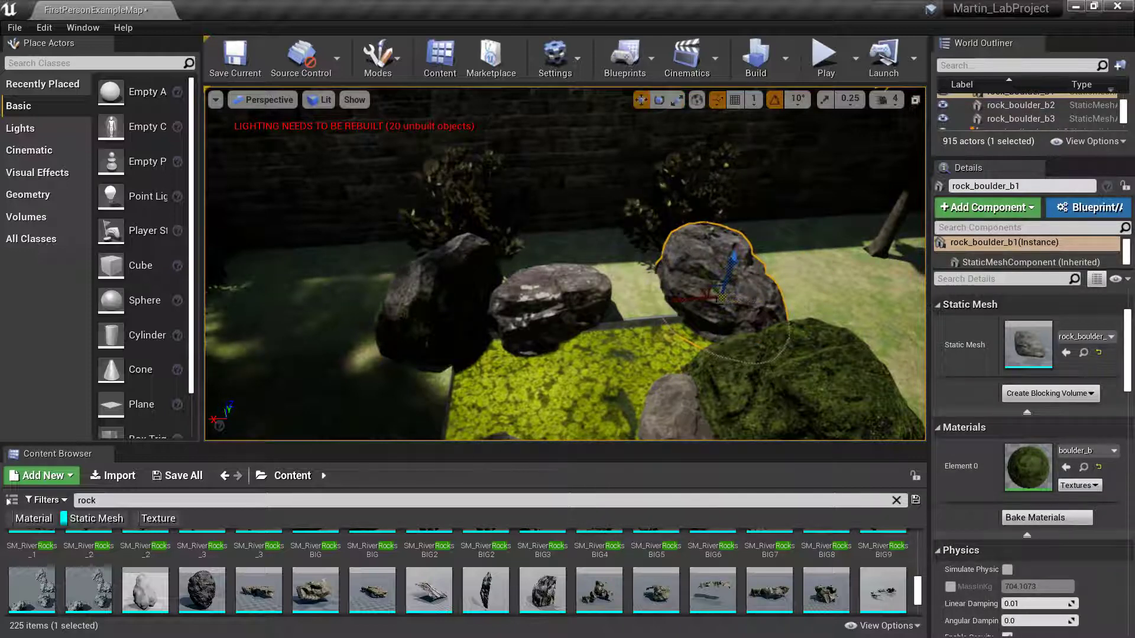
pyautogui.moveTo(719, 267)
pyautogui.mouseDown(button='right')
pyautogui.moveTo(739, 277)
pyautogui.moveTo(720, 267)
pyautogui.mouseUp(button='right')
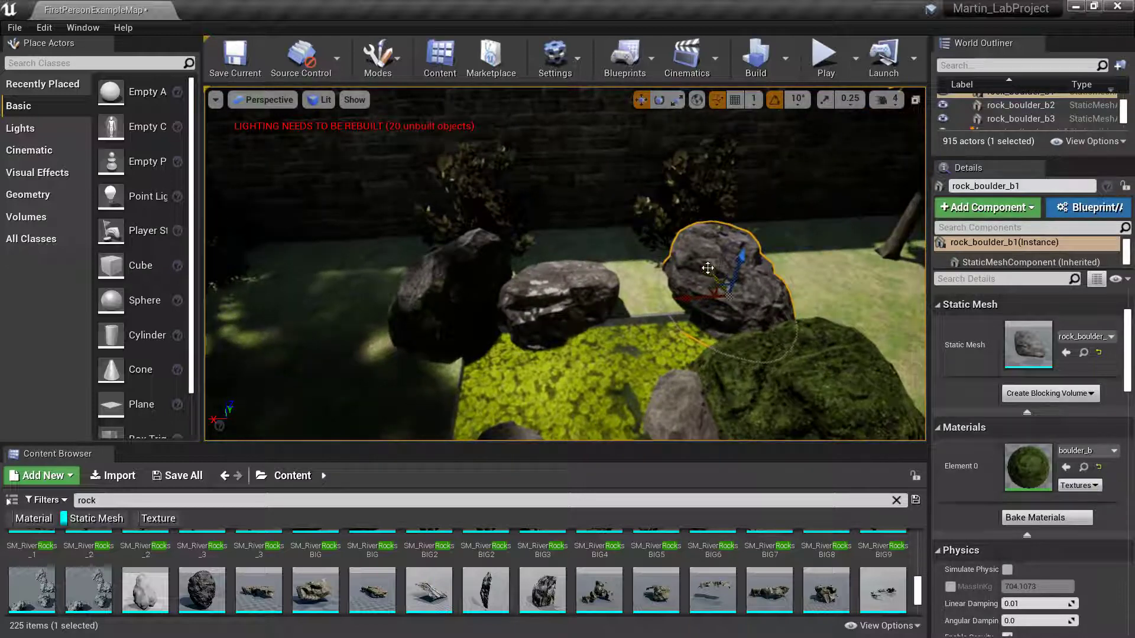
pyautogui.moveTo(708, 269); pyautogui.dragTo(748, 344)
pyautogui.press('e')
pyautogui.moveTo(593, 339); pyautogui.dragTo(533, 332, button='right')
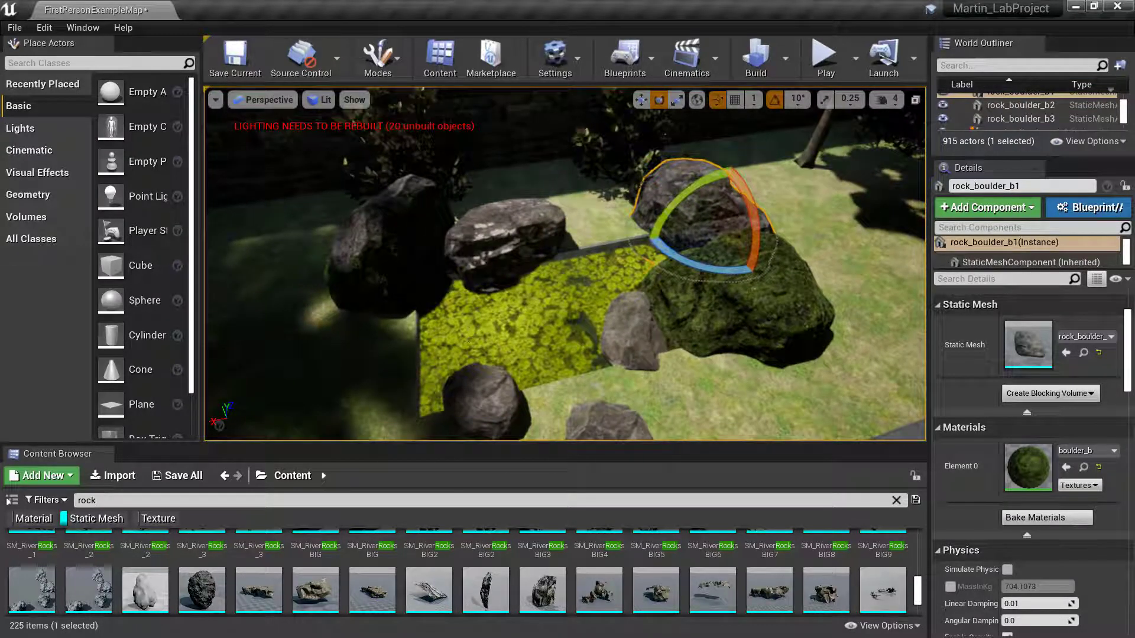
# - Move the small cave rock SM_Cave_Rock_Small02 back behind the moss plane
pyautogui.click(491, 404)
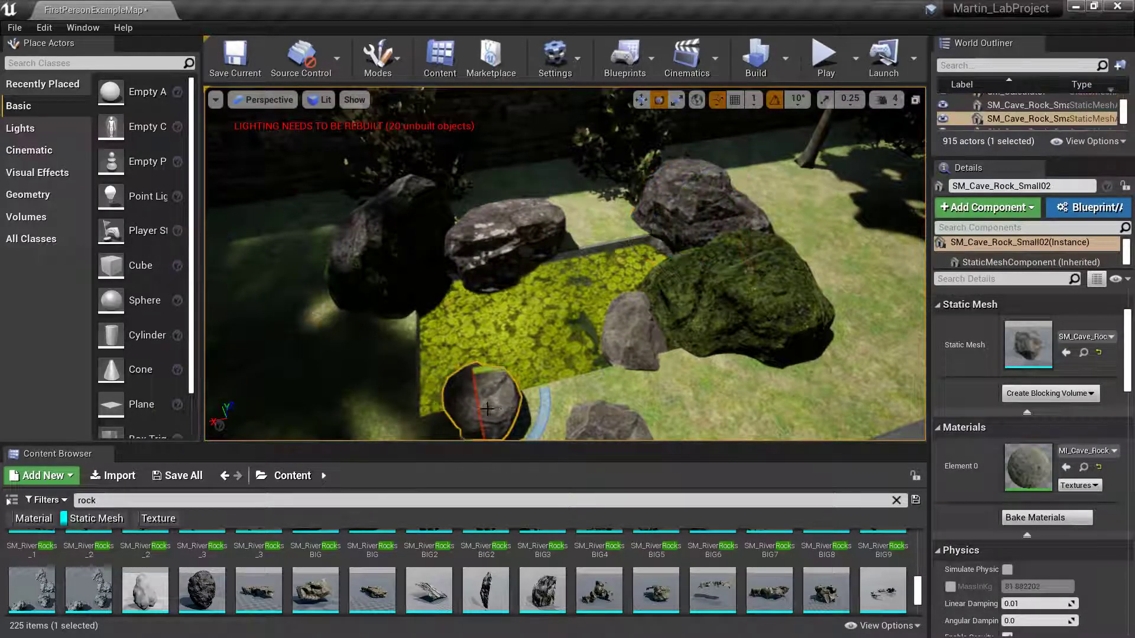
pyautogui.press('space')
pyautogui.press('space')
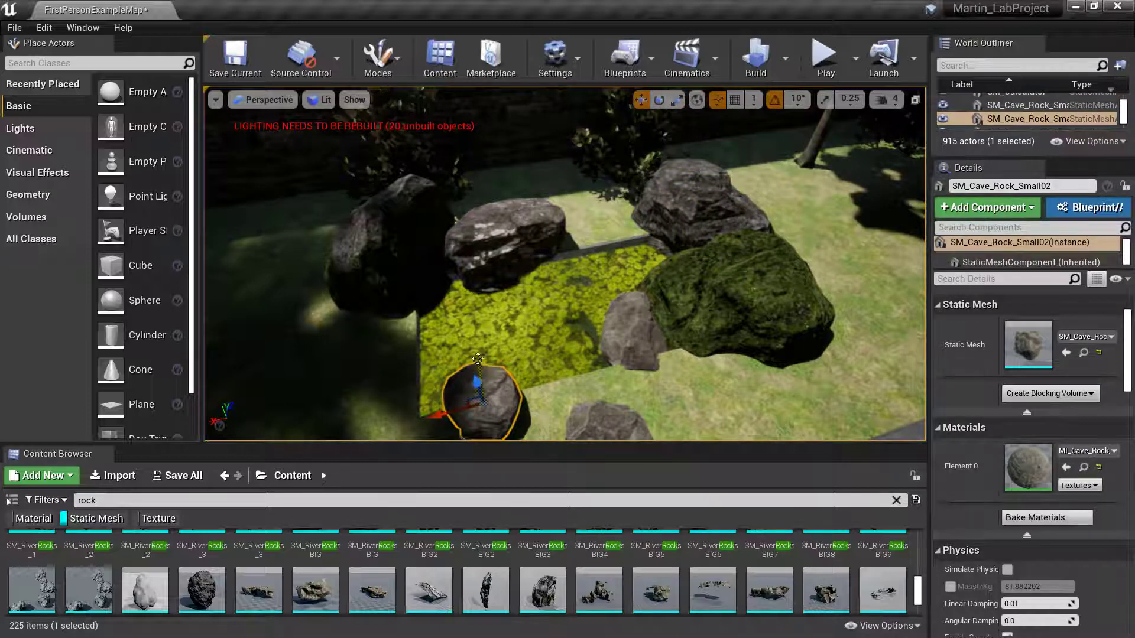
pyautogui.moveTo(478, 359); pyautogui.dragTo(470, 235)
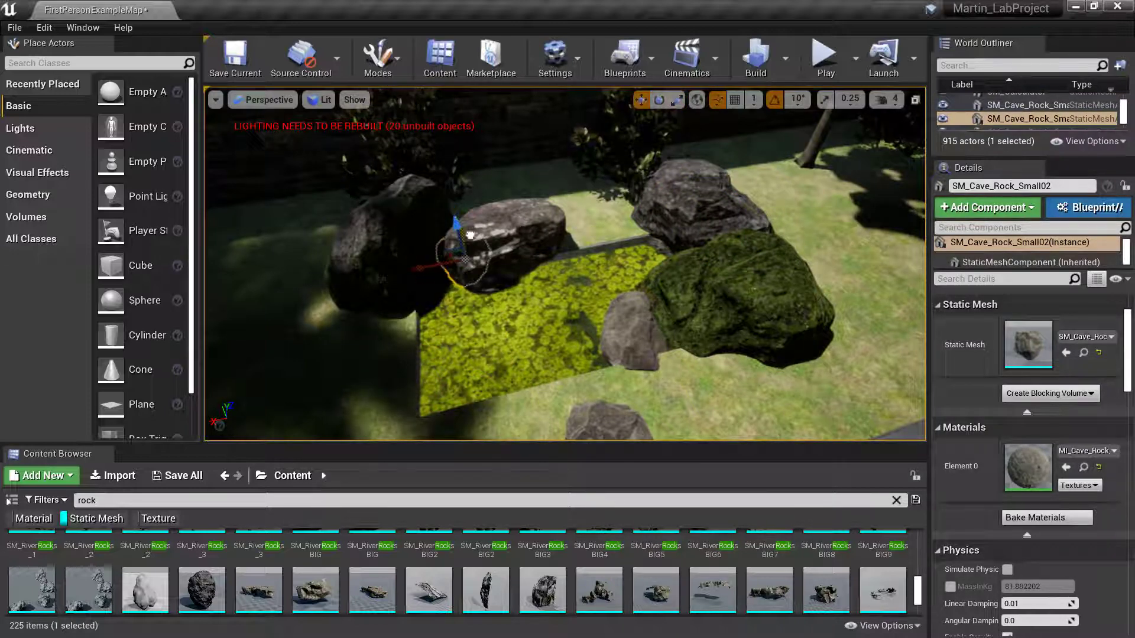
pyautogui.moveTo(420, 271); pyautogui.dragTo(555, 273)
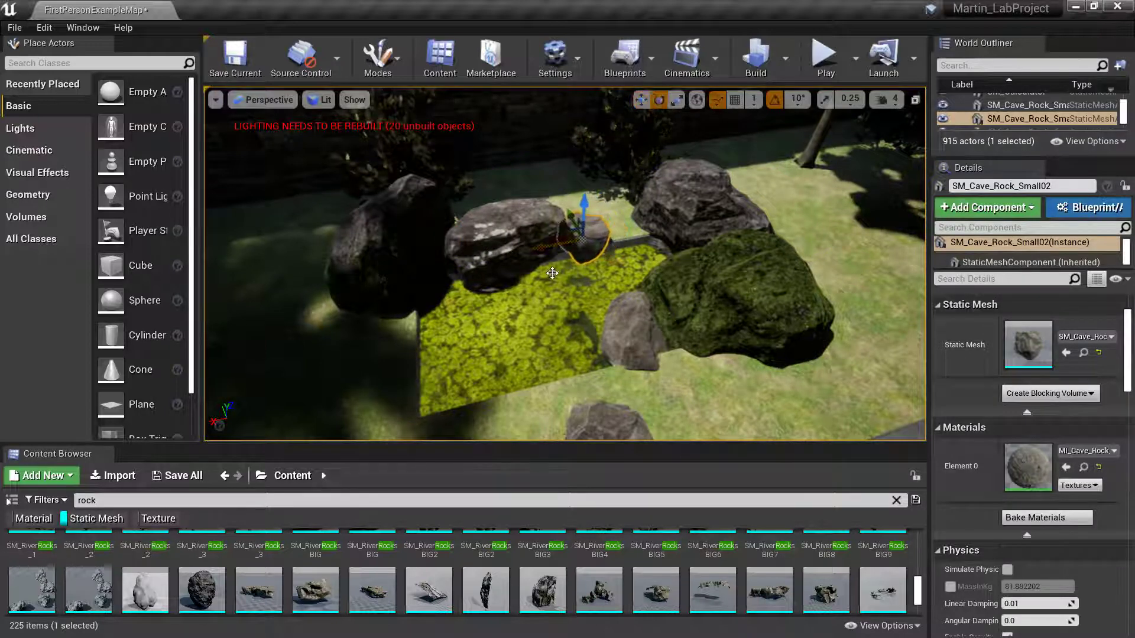
# - Scale the rock up evenly and nudge it into the gap between the large boulders
pyautogui.press('e')
pyautogui.press('r')
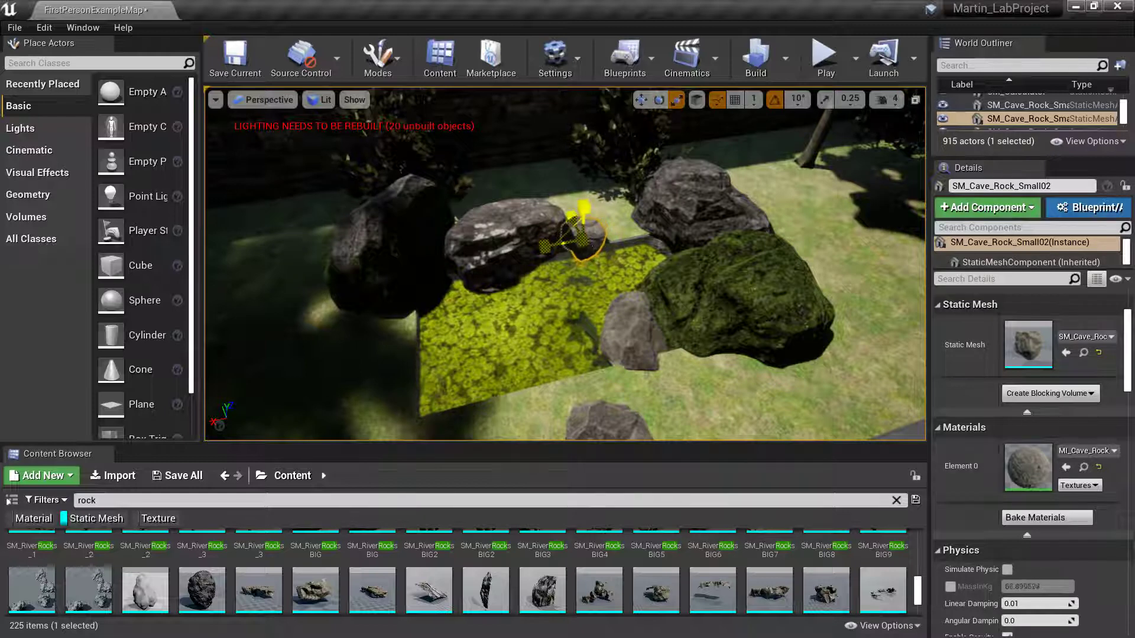
pyautogui.moveTo(582, 239); pyautogui.dragTo(602, 228)
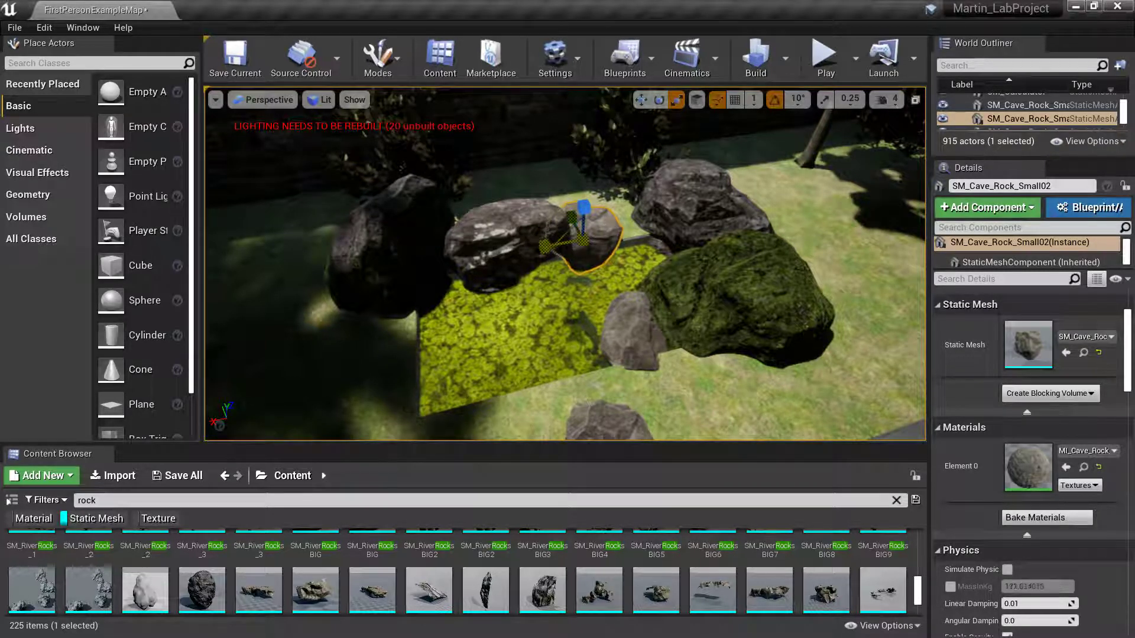
pyautogui.press('w')
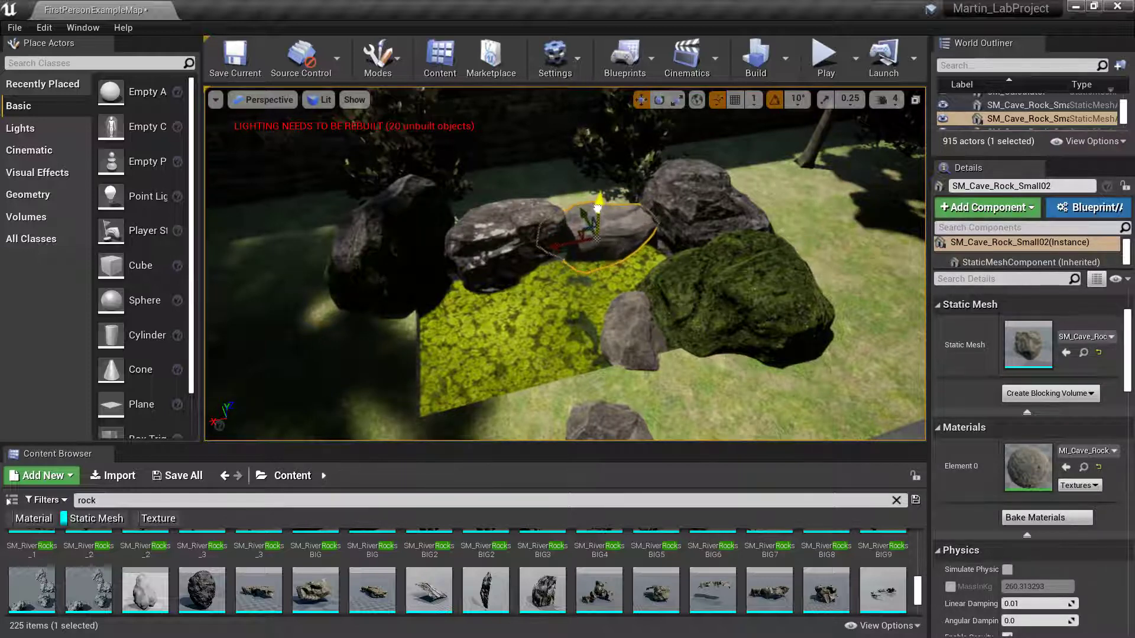
pyautogui.moveTo(565, 265); pyautogui.dragTo(659, 257, button='right')
pyautogui.moveTo(557, 202)
pyautogui.mouseDown()
pyautogui.moveTo(554, 174)
pyautogui.moveTo(558, 207)
pyautogui.mouseUp()
pyautogui.press('s')
pyautogui.moveTo(558, 207); pyautogui.dragTo(562, 231, button='right')
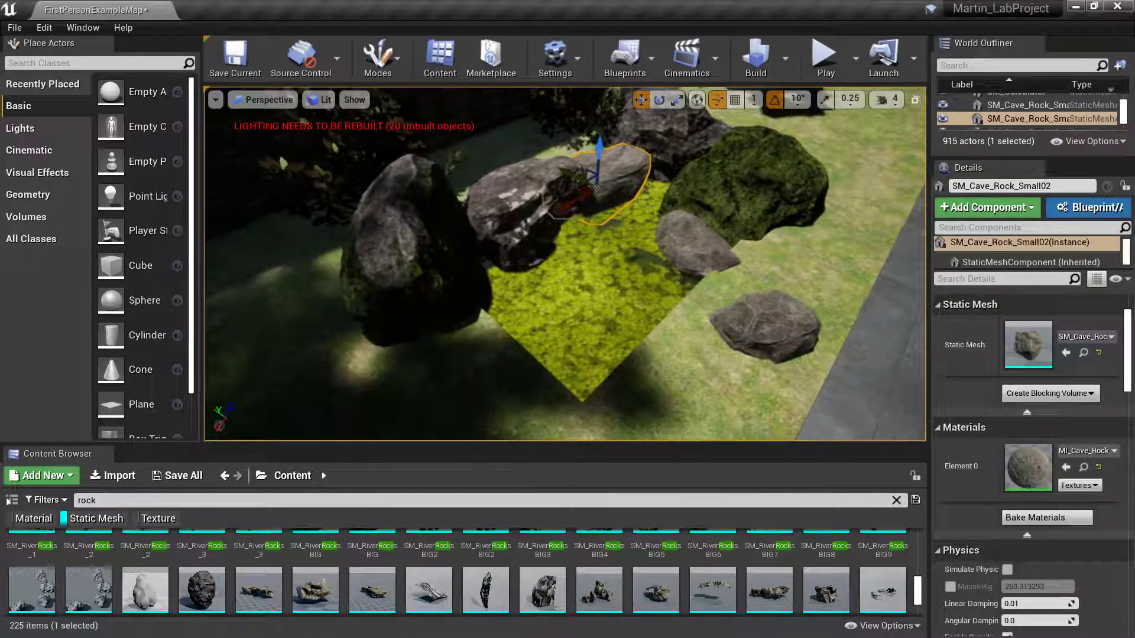
# - Select the mossy boulder rock_boulder_a and turn it around its vertical axis
pyautogui.click(733, 223)
pyautogui.press('e')
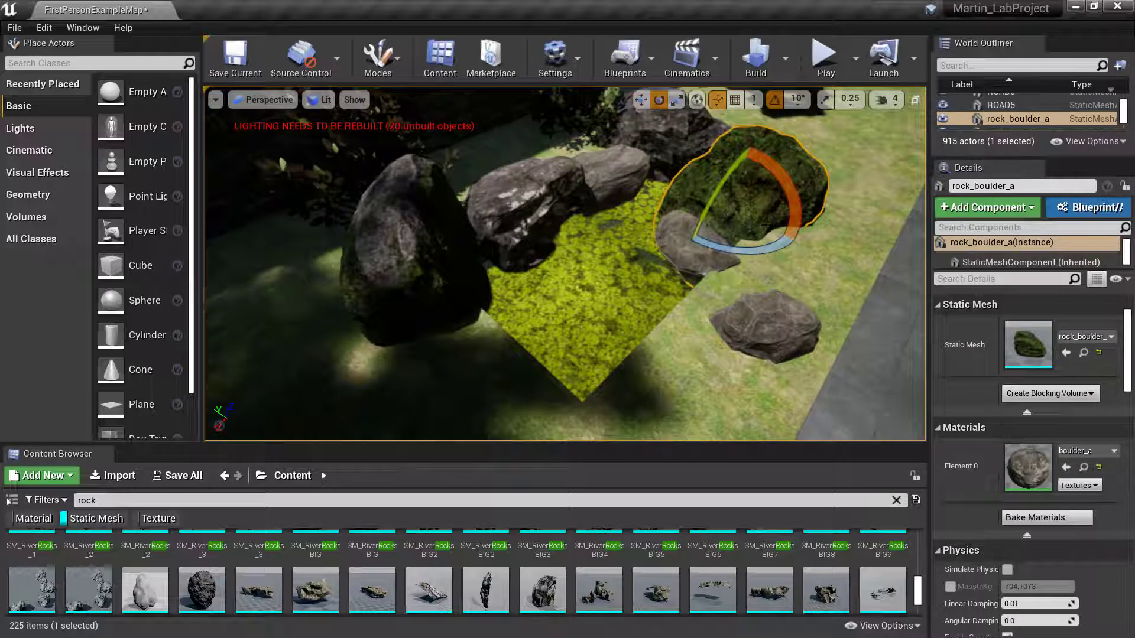
pyautogui.press('r')
pyautogui.press('w')
pyautogui.press('e')
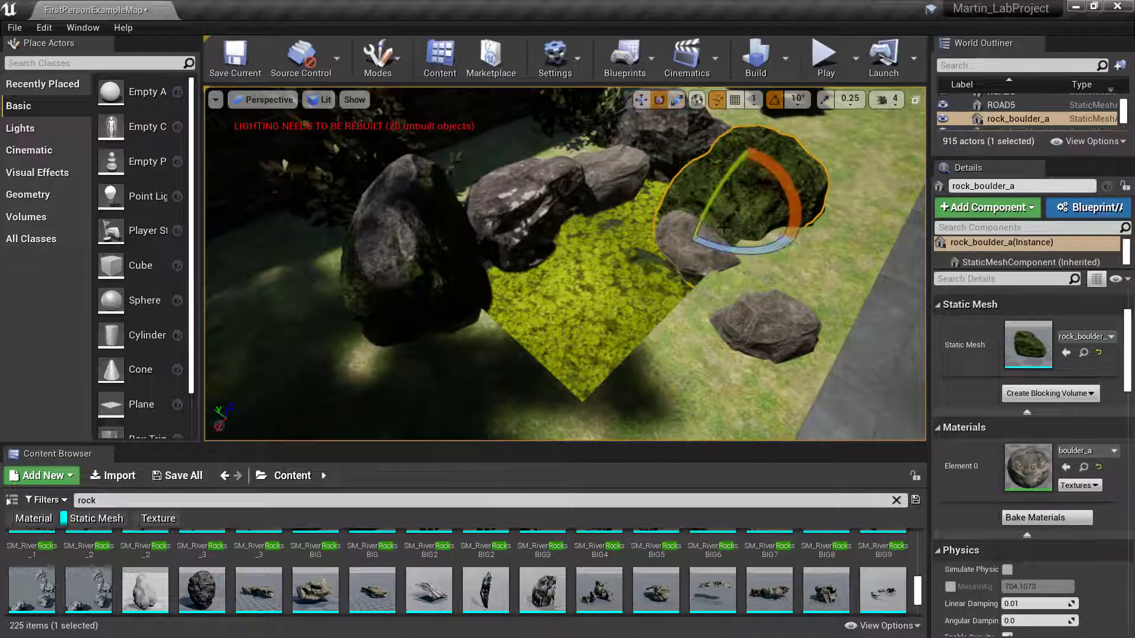
pyautogui.moveTo(739, 241)
pyautogui.mouseDown()
pyautogui.moveTo(797, 243)
pyautogui.moveTo(741, 244)
pyautogui.mouseUp()
# - Make the boulder much larger and rotate it 20 degrees around vertical
pyautogui.press('w')
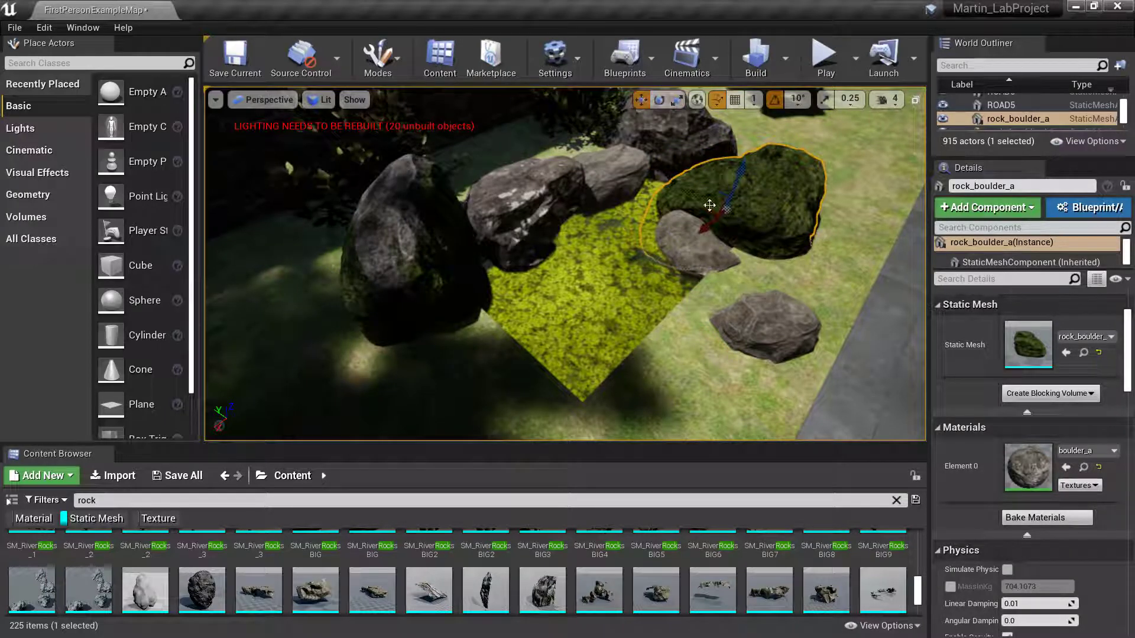
pyautogui.press('e')
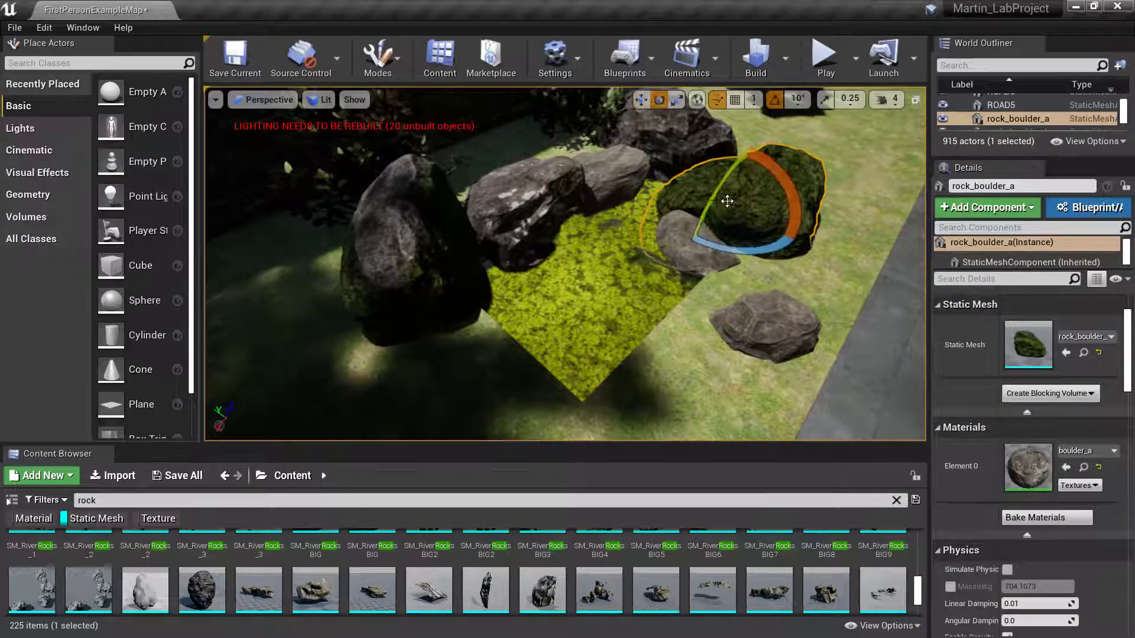
pyautogui.press('r')
pyautogui.moveTo(672, 196); pyautogui.dragTo(707, 195)
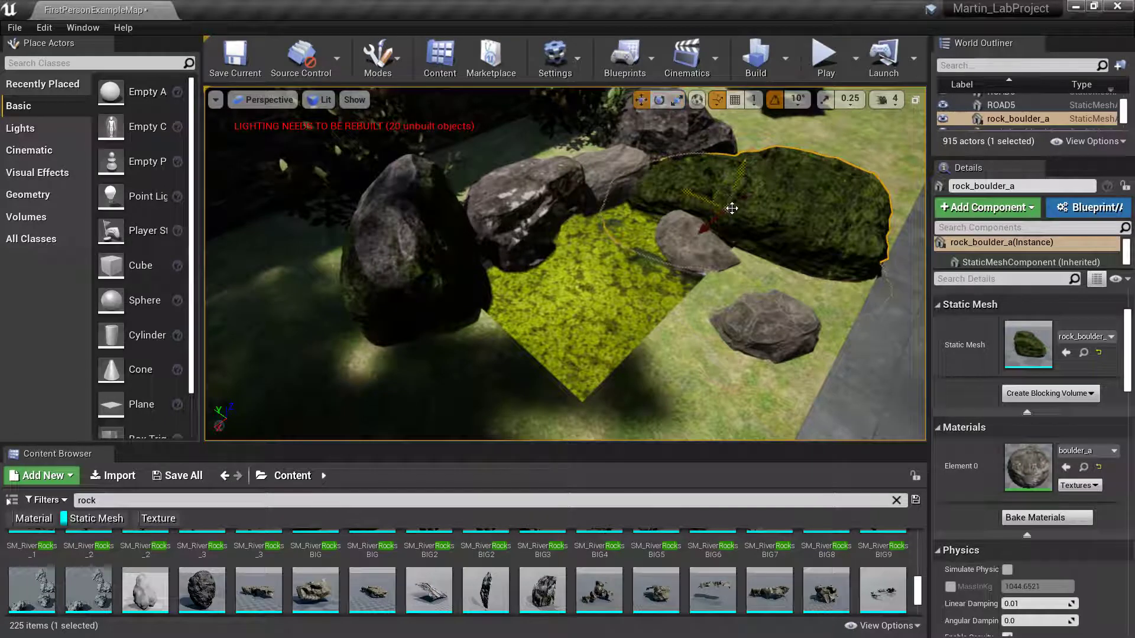
pyautogui.press('e')
pyautogui.moveTo(780, 241); pyautogui.dragTo(733, 245)
pyautogui.press('r')
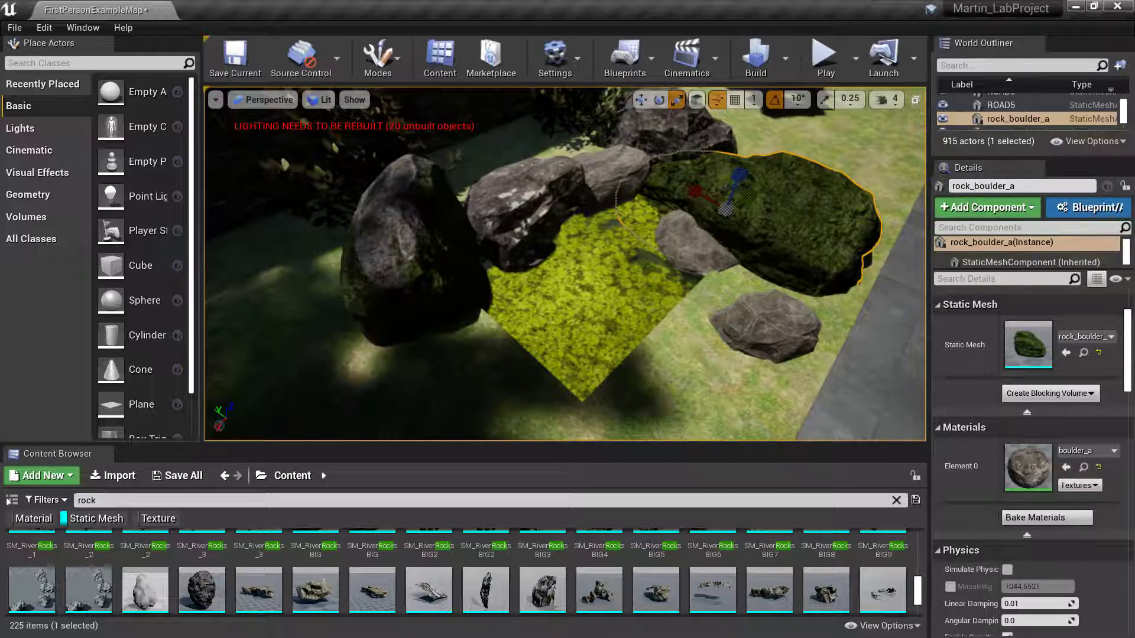
# - Move rock_boulder_b2 and its neighbouring rock together beside the mossy boulder, raising them slightly
pyautogui.press('w')
pyautogui.click(539, 211)
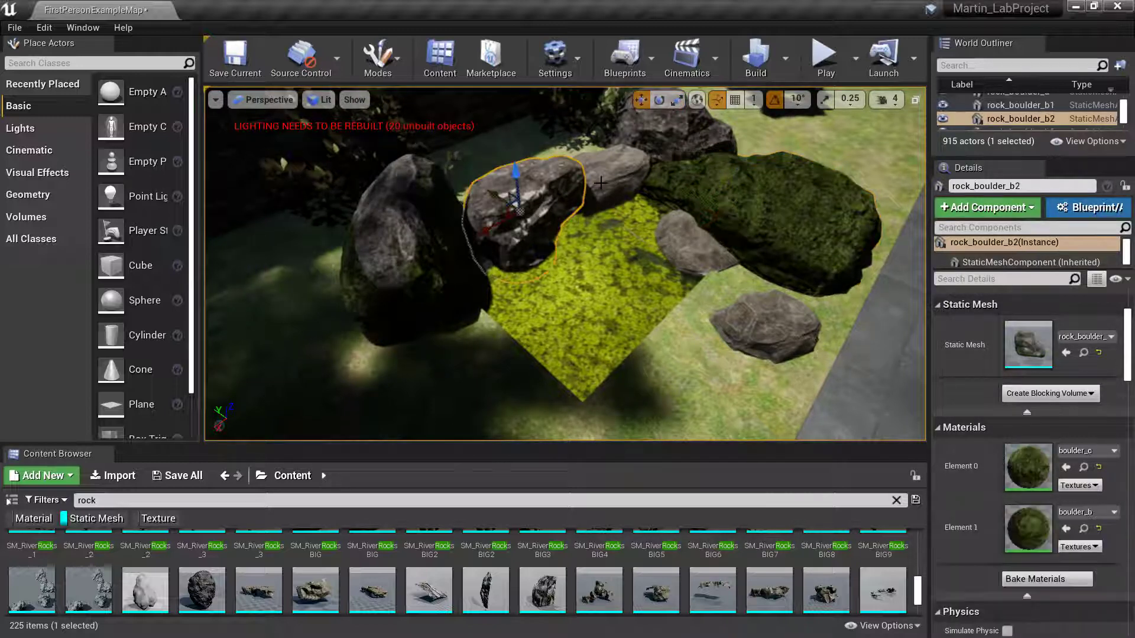
pyautogui.keyDown('ctrl'); pyautogui.click(600, 183); pyautogui.keyUp('ctrl')
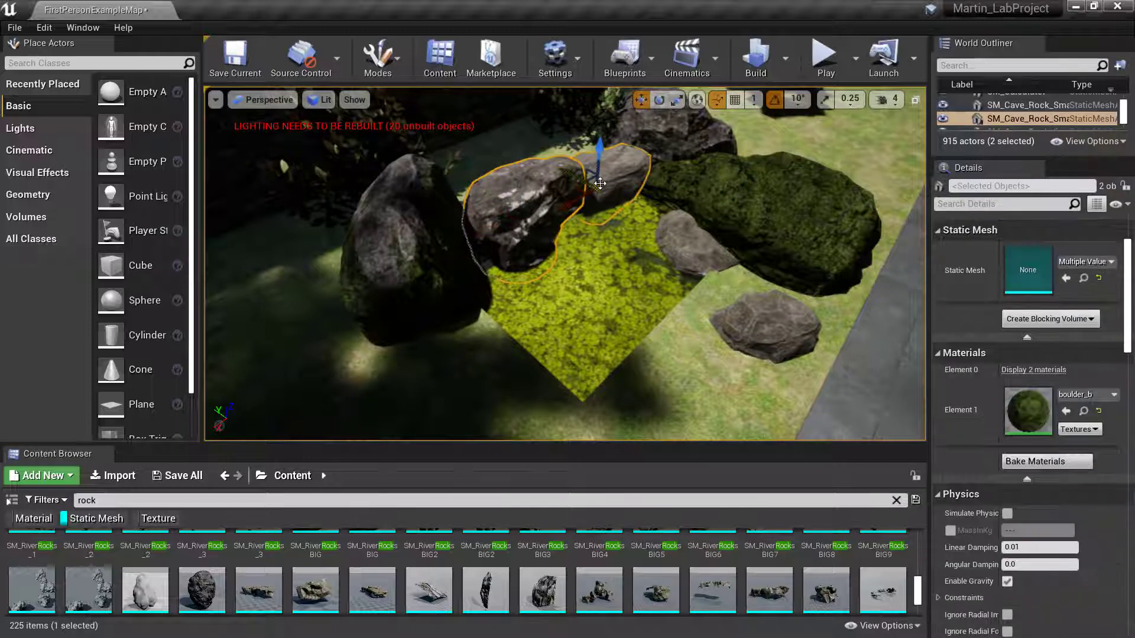
pyautogui.moveTo(596, 173); pyautogui.dragTo(701, 262)
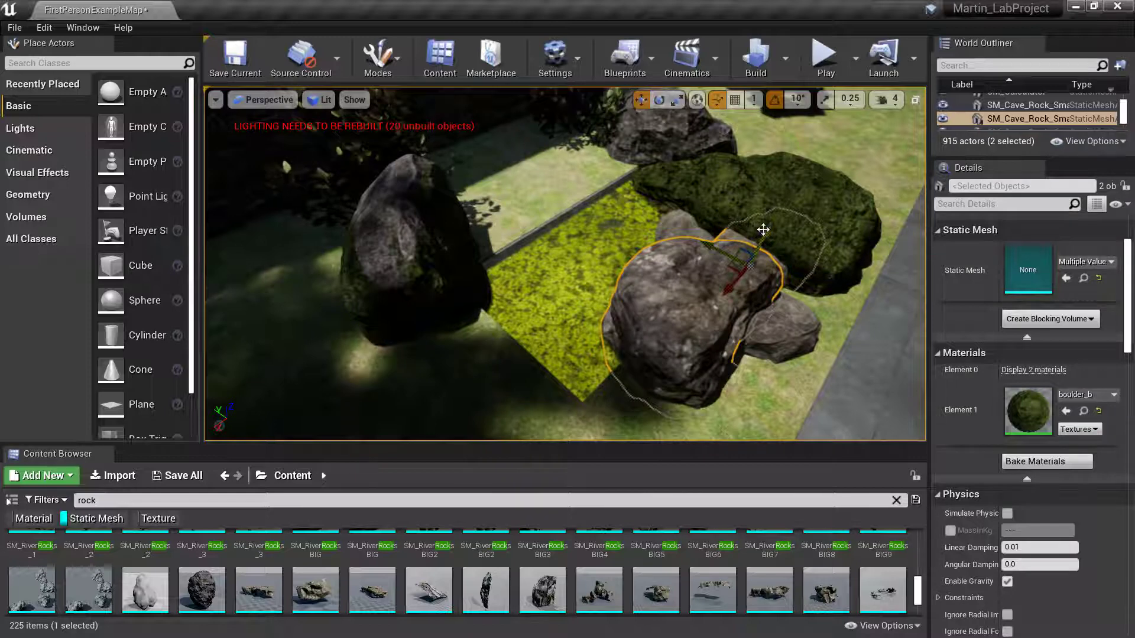
pyautogui.moveTo(763, 230); pyautogui.dragTo(749, 266)
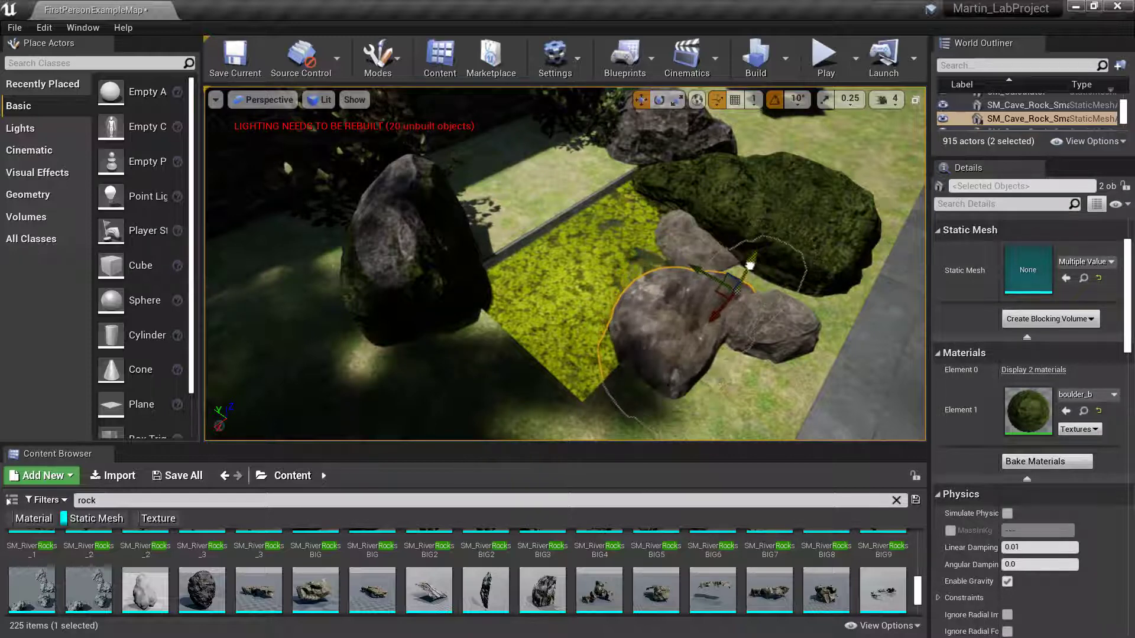
pyautogui.moveTo(736, 299); pyautogui.dragTo(713, 298, button='right')
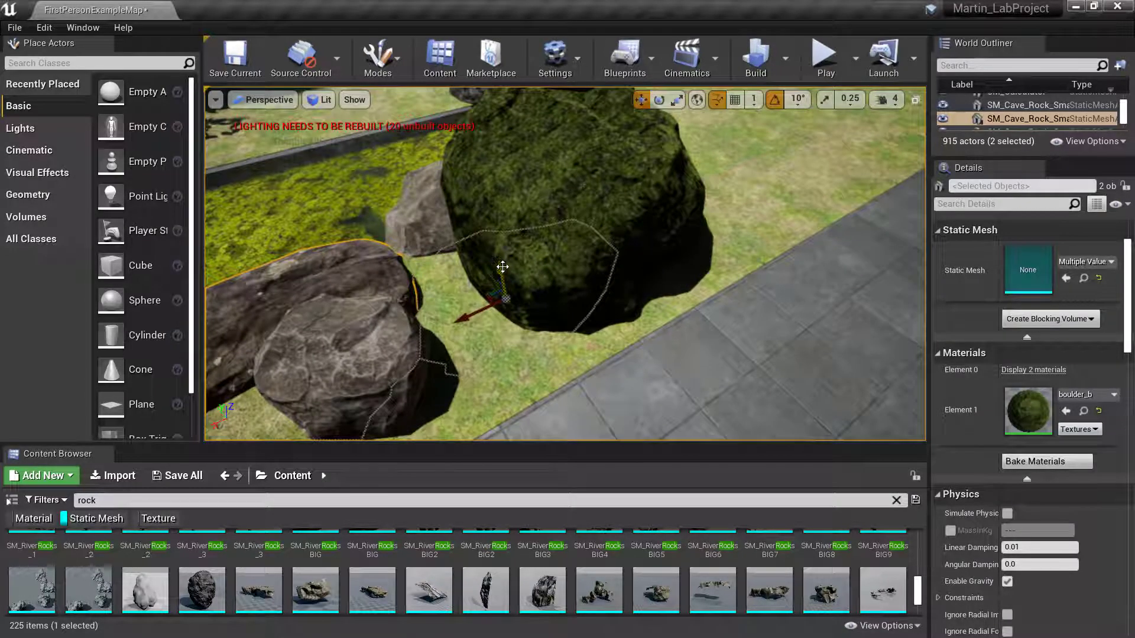
pyautogui.moveTo(503, 266); pyautogui.dragTo(491, 225)
pyautogui.moveTo(510, 142); pyautogui.dragTo(461, 113, button='right')
# - Rotate the mossy boulder about -110 degrees and fine-tune its angle
pyautogui.click(576, 260)
pyautogui.press('e')
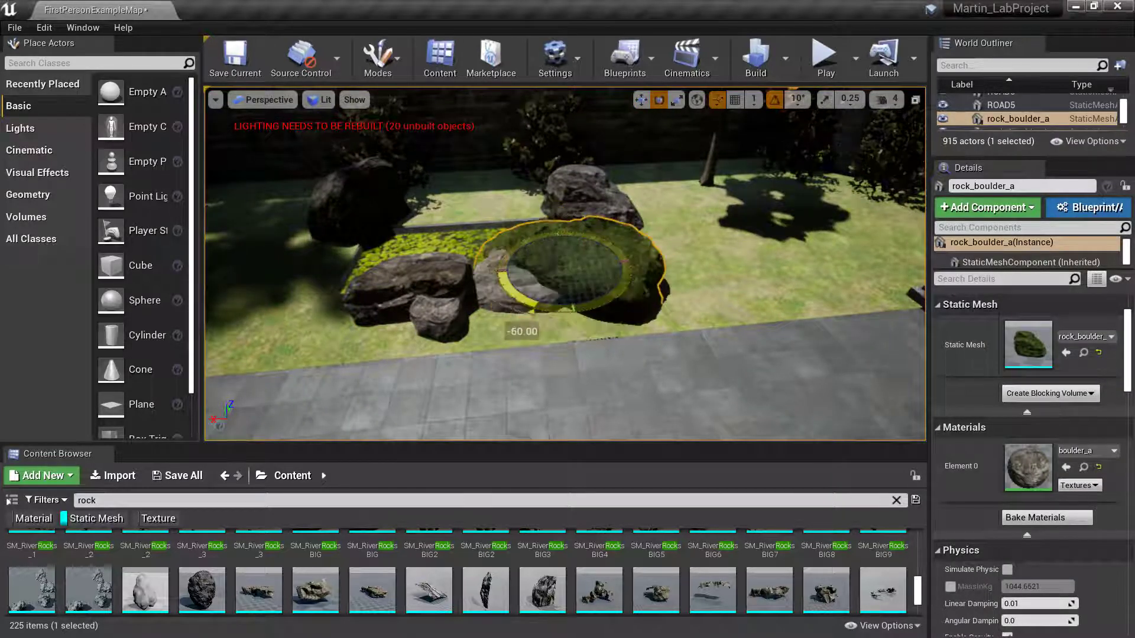
pyautogui.moveTo(530, 308); pyautogui.dragTo(589, 313)
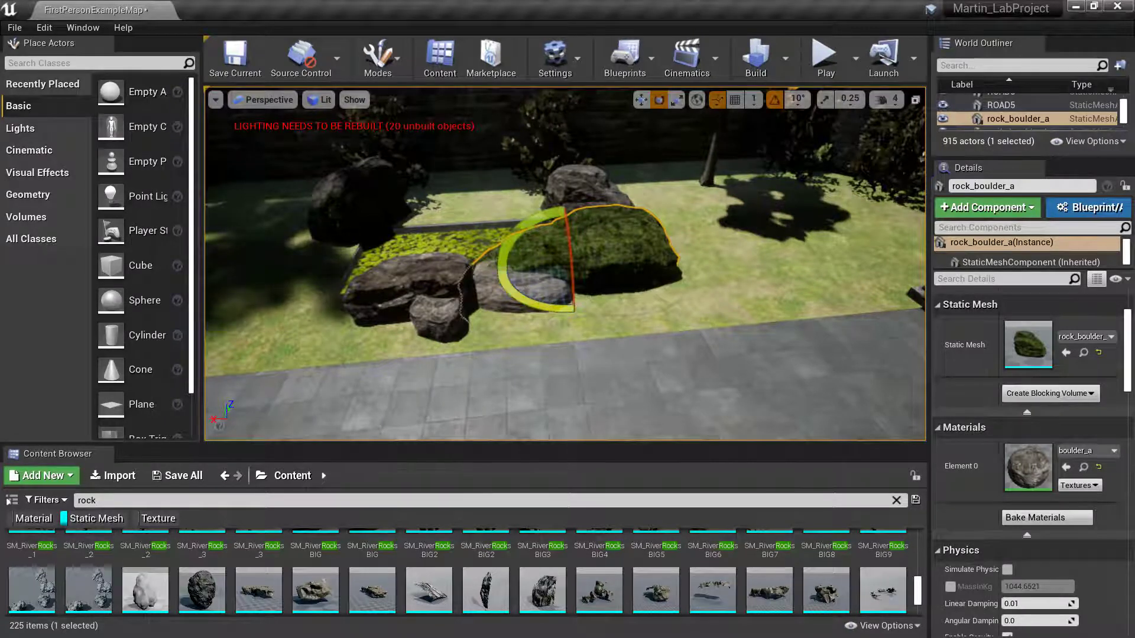
pyautogui.moveTo(502, 269); pyautogui.dragTo(493, 271)
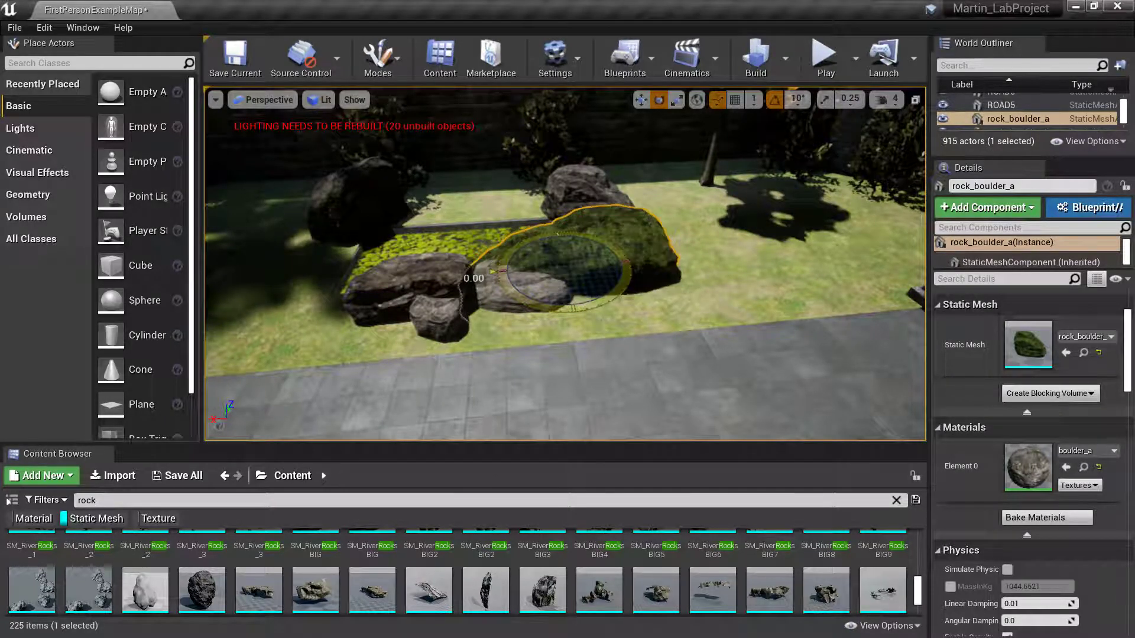
# - Scale the boulder thinner along one axis, then enlarge it evenly
pyautogui.press('r')
pyautogui.press('f')
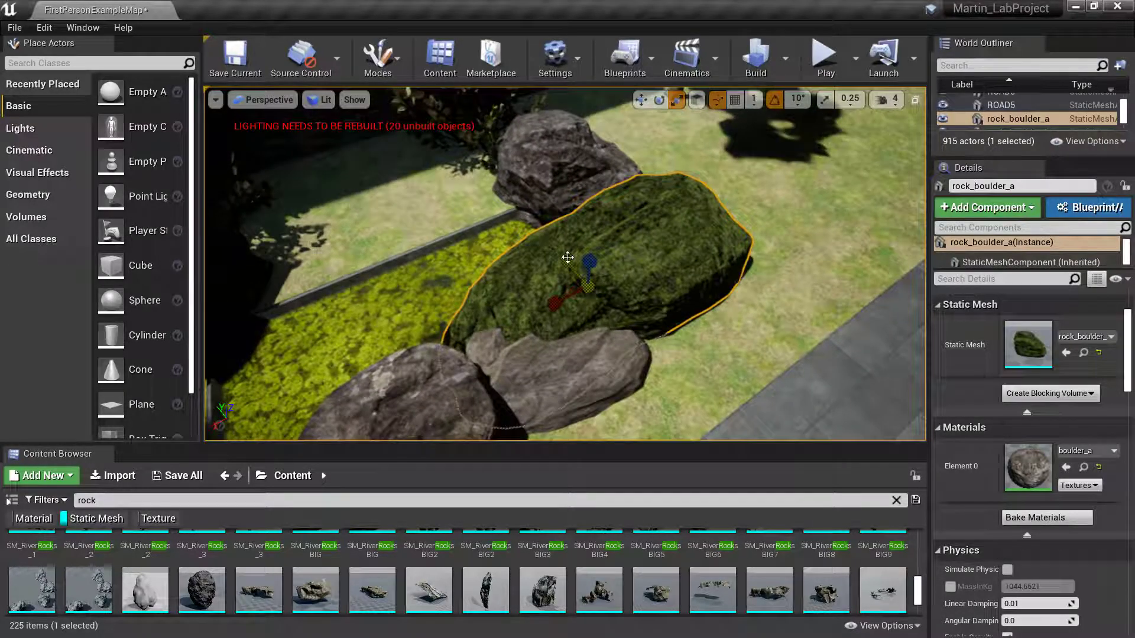
pyautogui.moveTo(567, 257); pyautogui.dragTo(322, 235)
pyautogui.press('w')
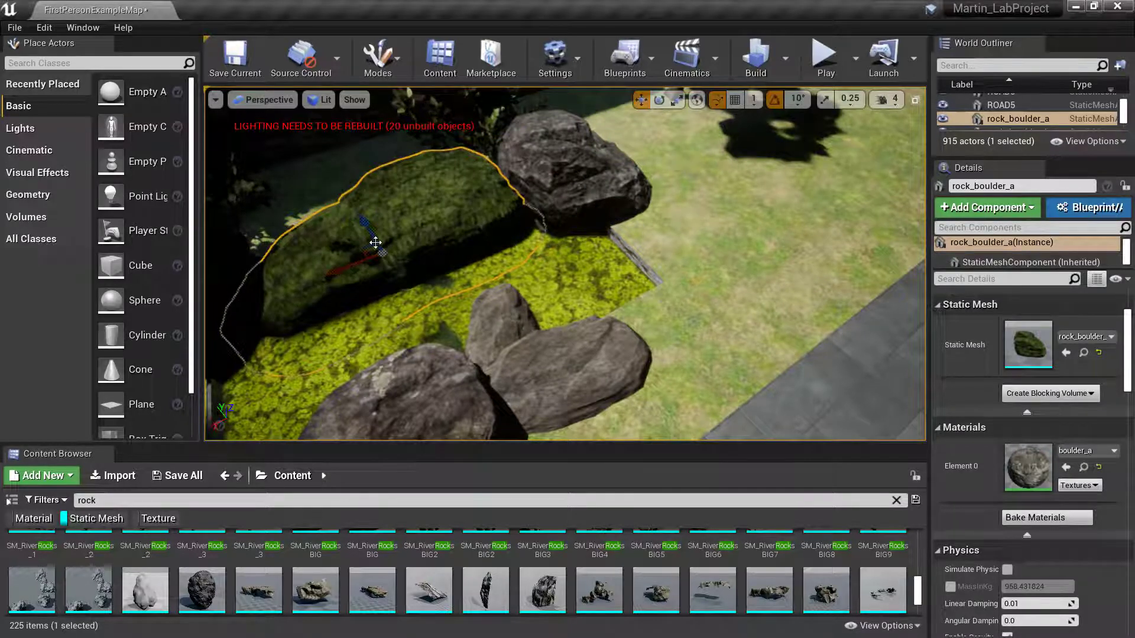
pyautogui.press('e')
pyautogui.press('r')
pyautogui.moveTo(342, 264); pyautogui.dragTo(357, 248)
# - Slide the boulder left along the pond's far edge, then select rock_boulder_b2
pyautogui.moveTo(369, 251); pyautogui.dragTo(408, 239, button='right')
pyautogui.press('w')
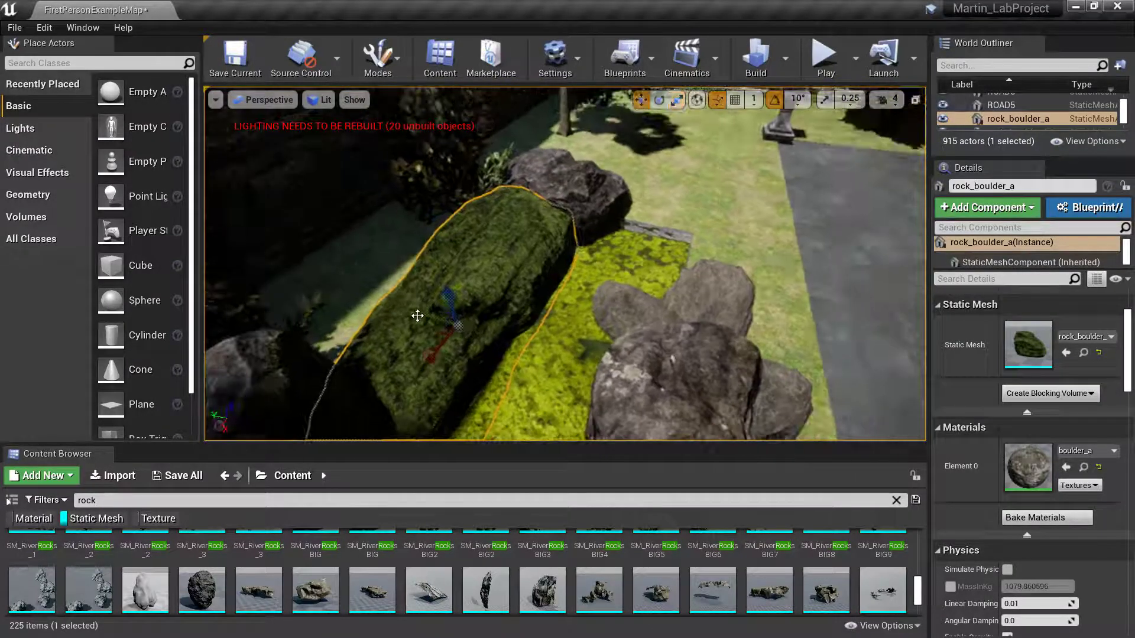
pyautogui.moveTo(425, 311); pyautogui.dragTo(388, 302)
pyautogui.moveTo(484, 337); pyautogui.dragTo(626, 311, button='right')
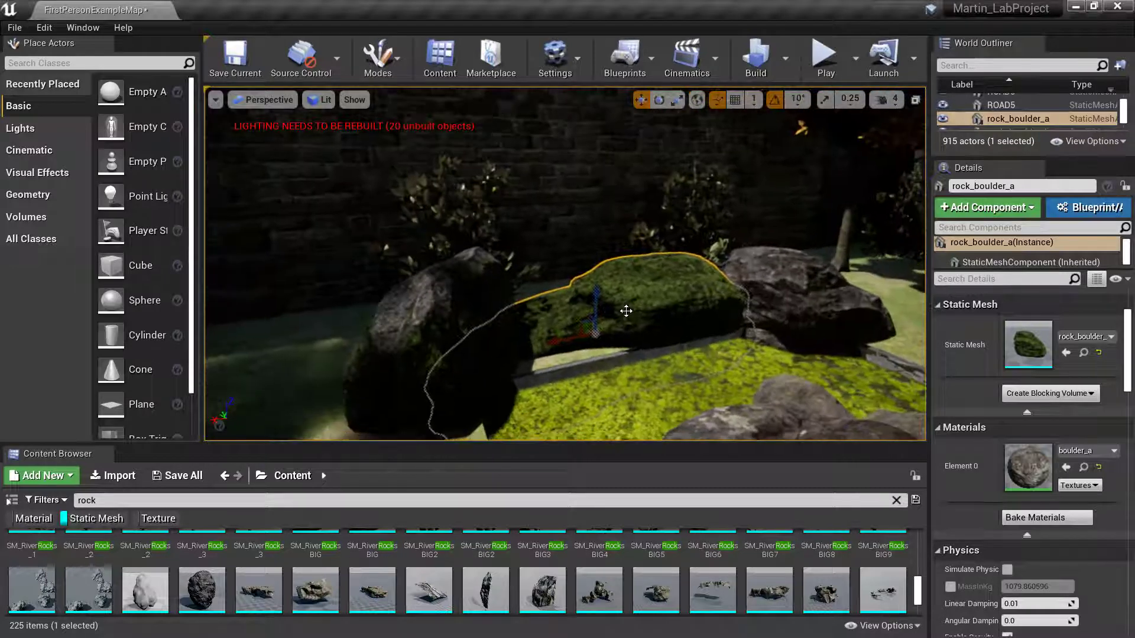
pyautogui.moveTo(567, 342); pyautogui.dragTo(561, 361, button='right')
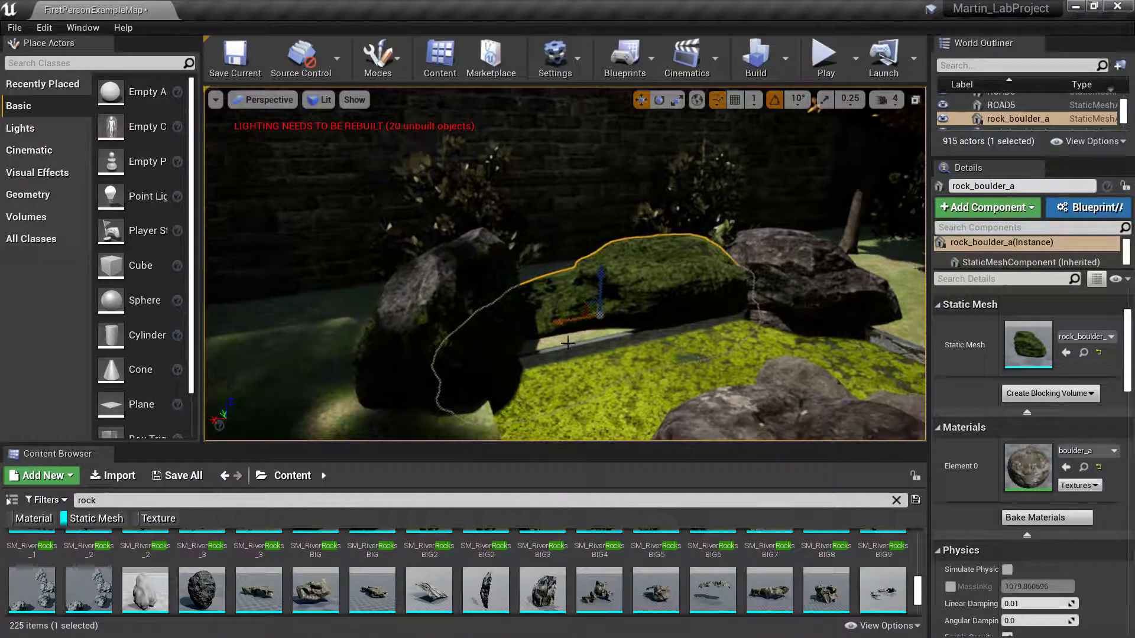
pyautogui.moveTo(658, 343); pyautogui.dragTo(672, 352, button='right')
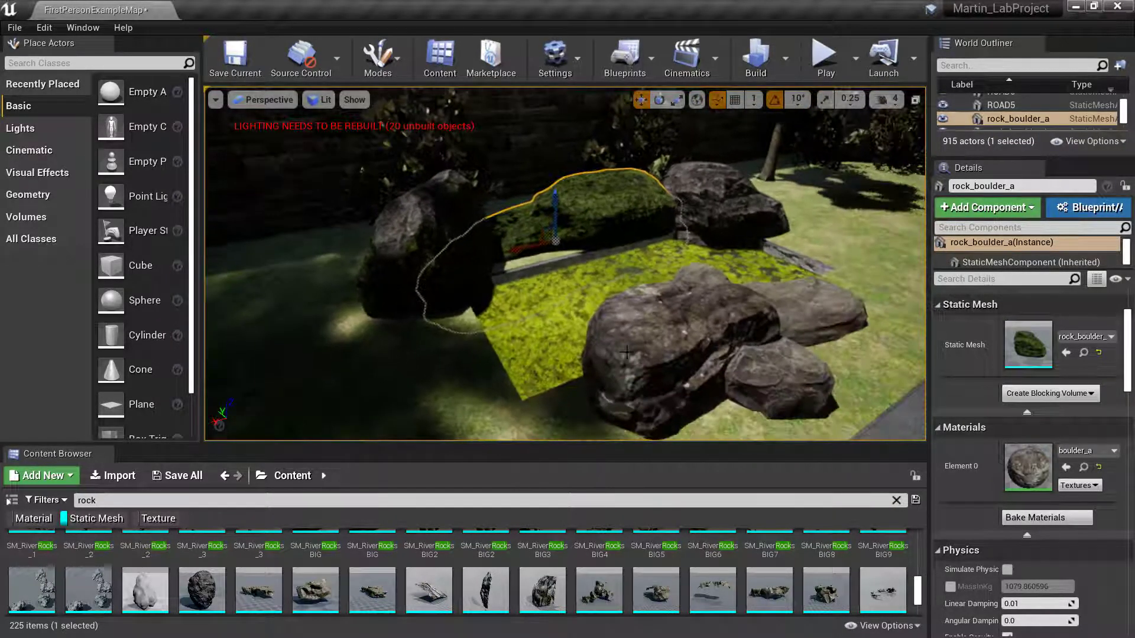
pyautogui.click(678, 346)
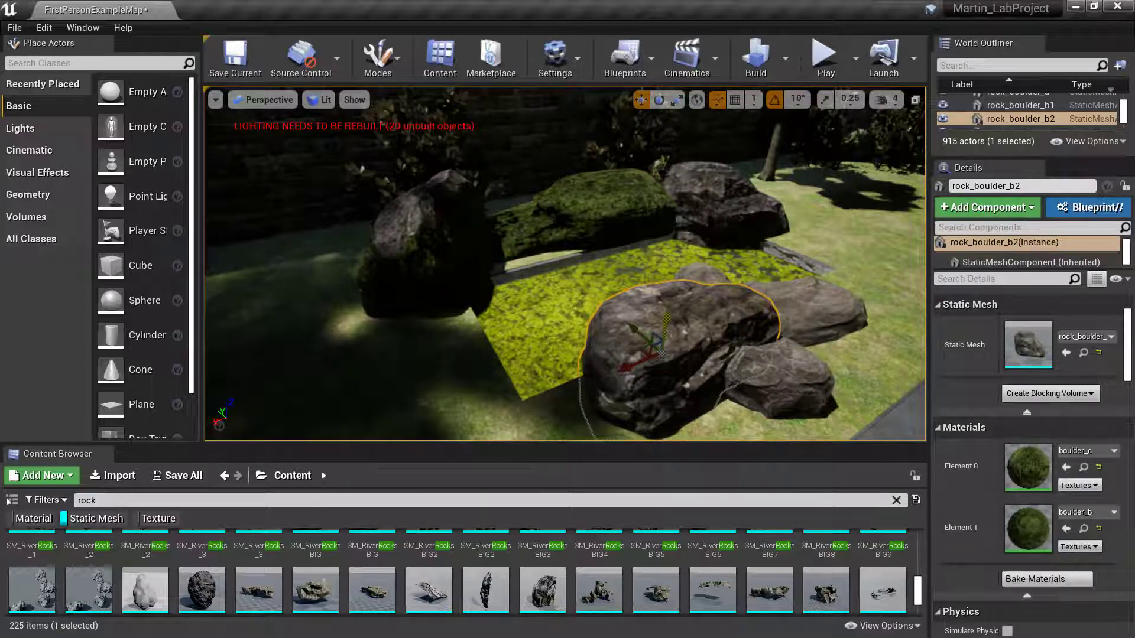
# - Shift rock_boulder_b2 forward and left, then rotate it by -60 degrees
pyautogui.moveTo(658, 348); pyautogui.dragTo(649, 371)
pyautogui.moveTo(632, 364)
pyautogui.mouseDown(button='right')
pyautogui.moveTo(591, 354)
pyautogui.moveTo(650, 366)
pyautogui.moveTo(631, 364)
pyautogui.mouseUp(button='right')
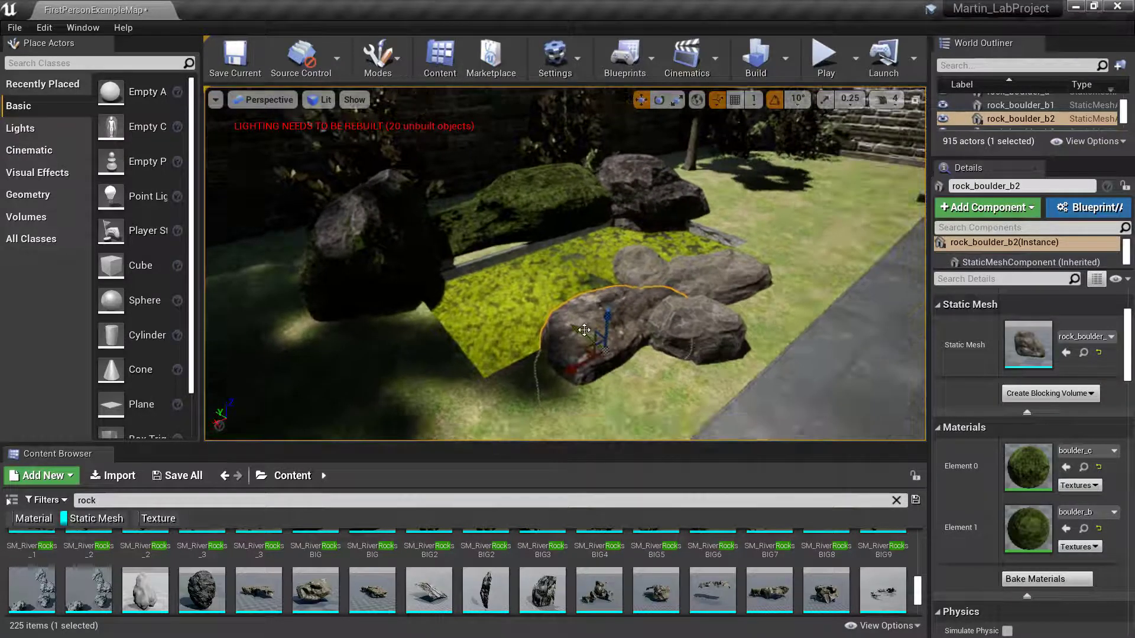
pyautogui.moveTo(584, 330)
pyautogui.mouseDown()
pyautogui.moveTo(509, 278)
pyautogui.moveTo(569, 336)
pyautogui.mouseUp()
pyautogui.press('e')
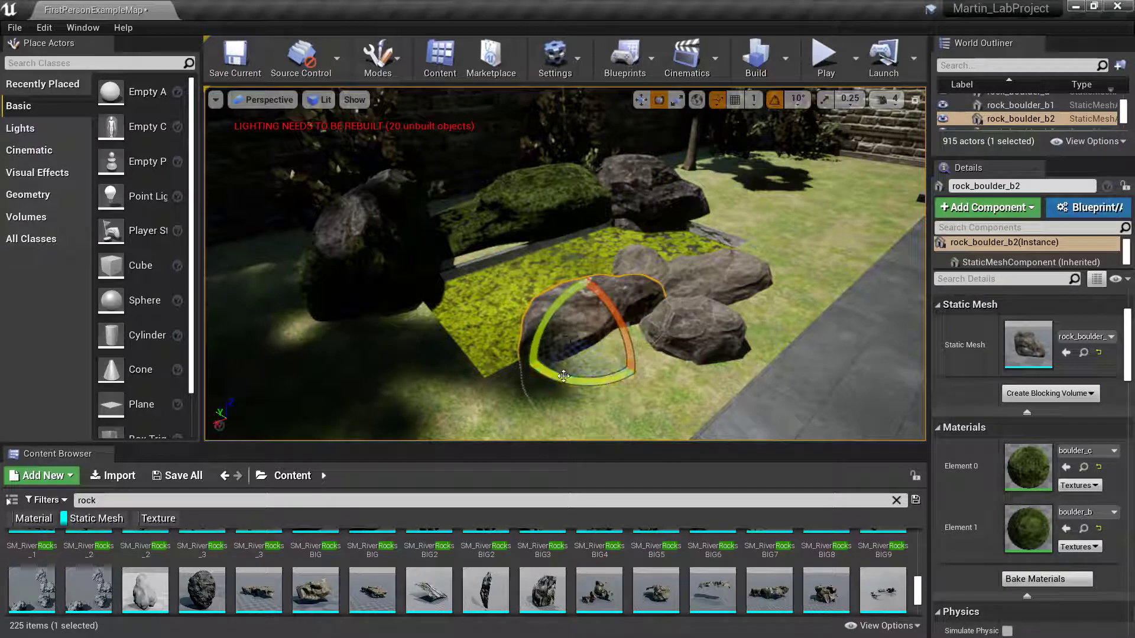
pyautogui.moveTo(564, 381); pyautogui.dragTo(638, 375)
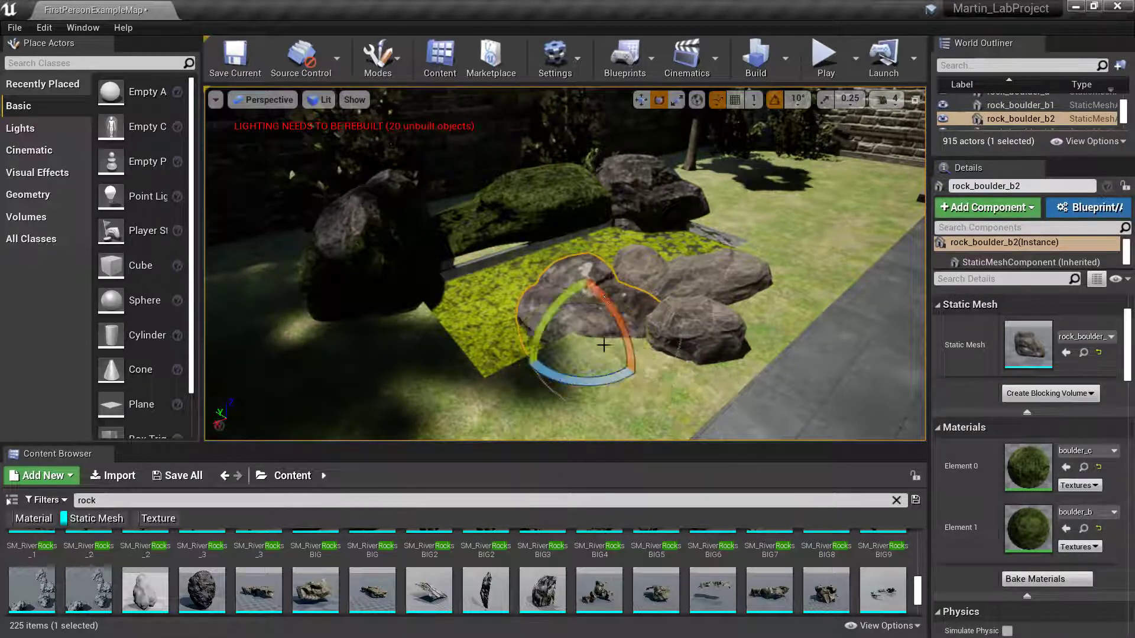
# - Move the boulder to the pond's front-left corner, sinking it into the grass
pyautogui.press('space')
pyautogui.press('space')
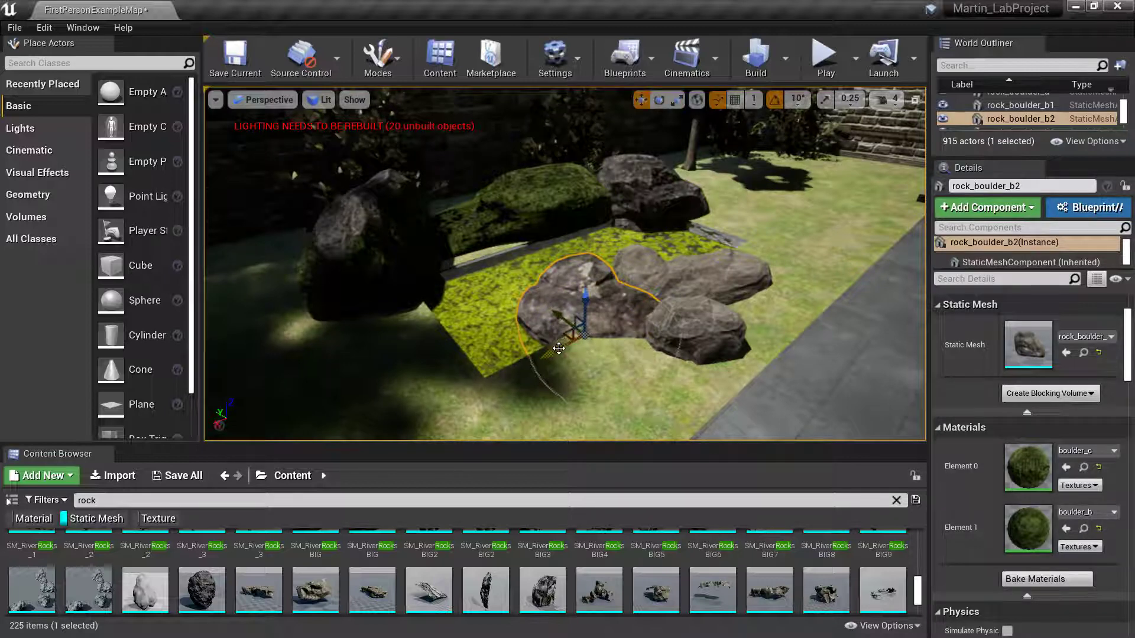
pyautogui.moveTo(558, 349); pyautogui.dragTo(398, 388)
pyautogui.moveTo(464, 366); pyautogui.dragTo(427, 323)
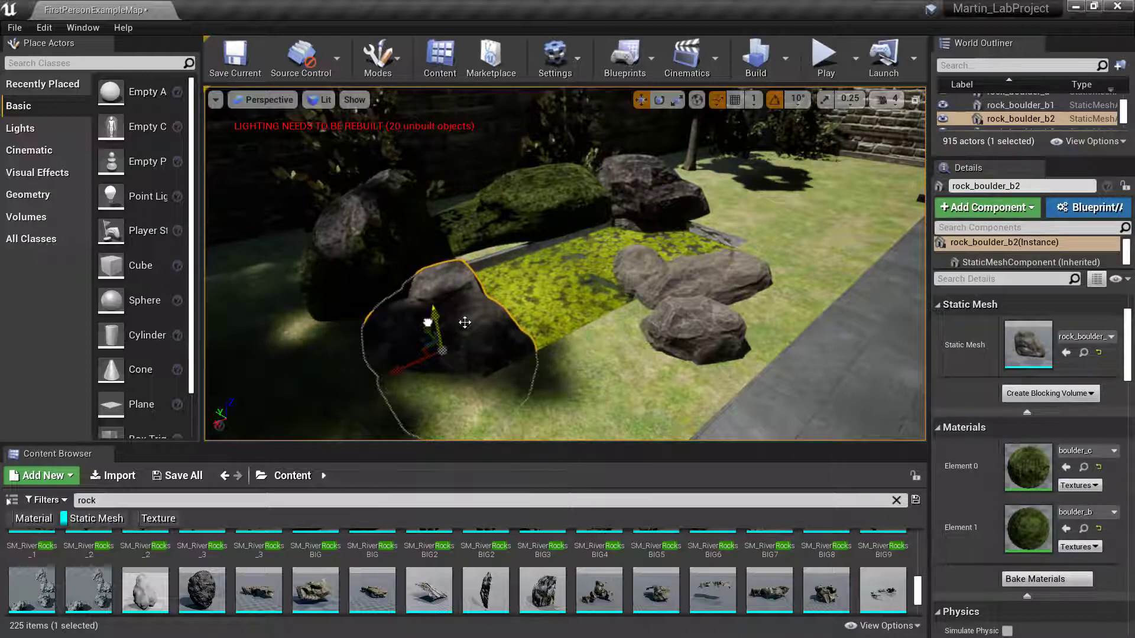
pyautogui.press('w')
pyautogui.moveTo(465, 322)
pyautogui.mouseDown(button='right')
pyautogui.moveTo(451, 303)
pyautogui.moveTo(441, 313)
pyautogui.moveTo(461, 304)
pyautogui.mouseUp(button='right')
# - Move SM_Cave_Rock_Small3 left across the grass, turn it, and raise it slightly
pyautogui.click(668, 317)
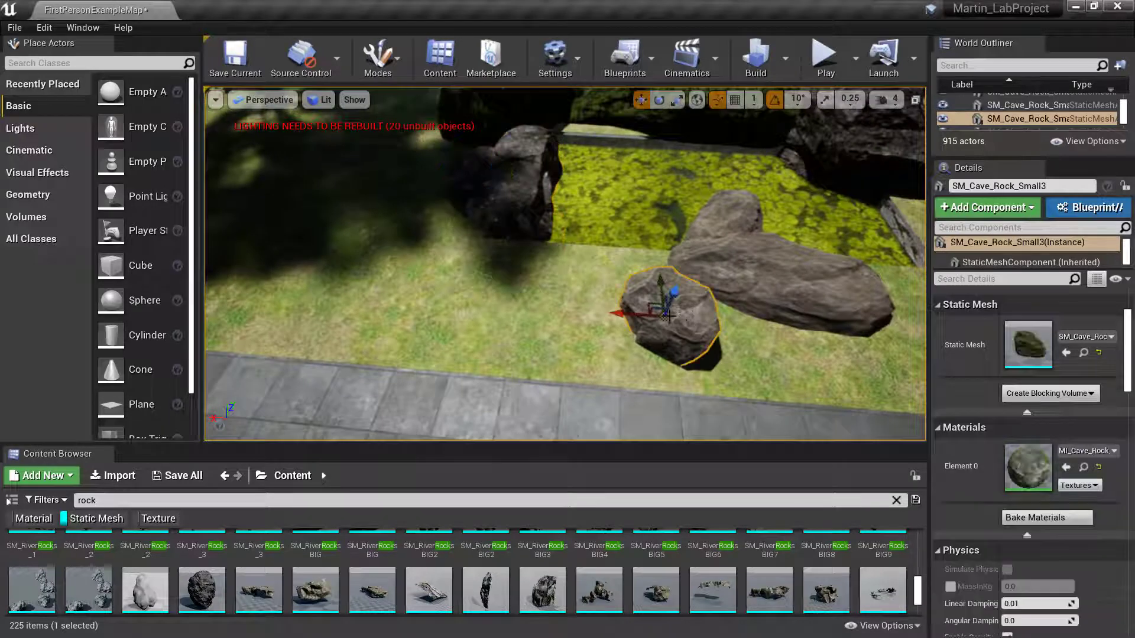
pyautogui.moveTo(668, 317); pyautogui.dragTo(540, 218)
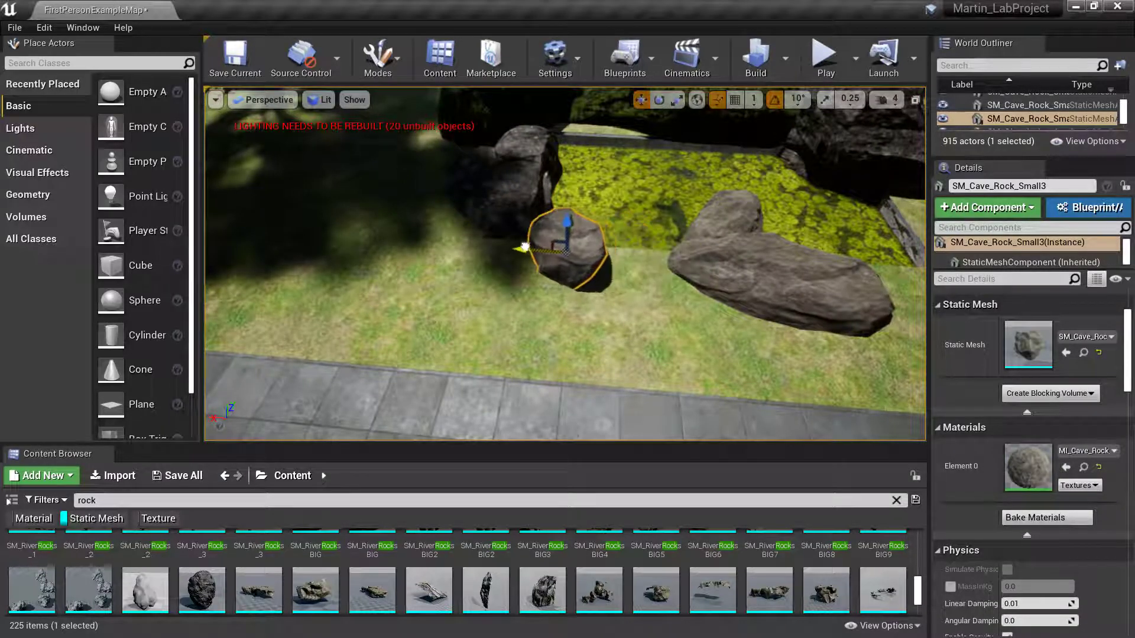
pyautogui.press('e')
pyautogui.moveTo(580, 292); pyautogui.dragTo(509, 301)
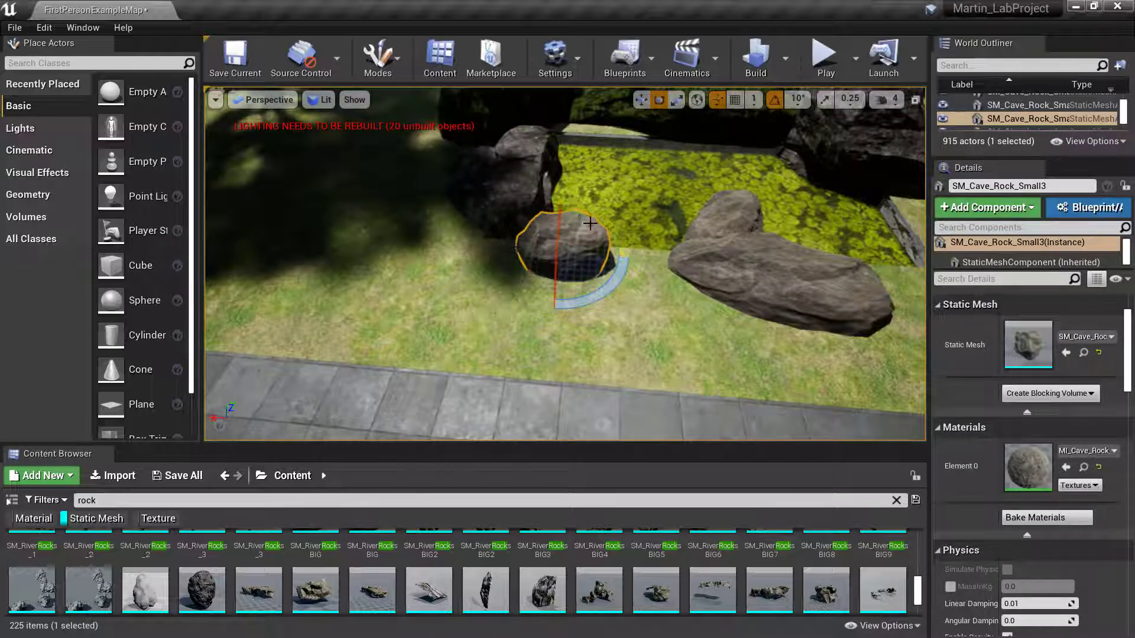
pyautogui.press('r')
pyautogui.press('w')
pyautogui.moveTo(565, 222)
pyautogui.mouseDown()
pyautogui.moveTo(561, 204)
pyautogui.moveTo(568, 216)
pyautogui.mouseUp()
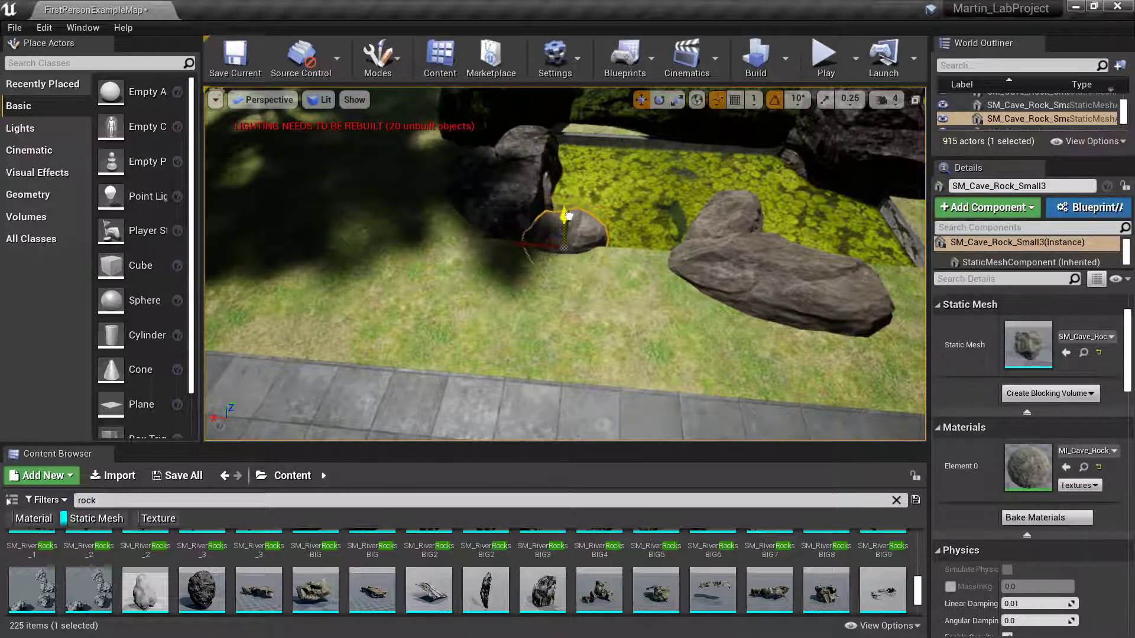
pyautogui.moveTo(711, 272)
pyautogui.mouseDown(button='right')
pyautogui.moveTo(711, 213)
pyautogui.moveTo(711, 272)
pyautogui.mouseUp(button='right')
pyautogui.press('w')
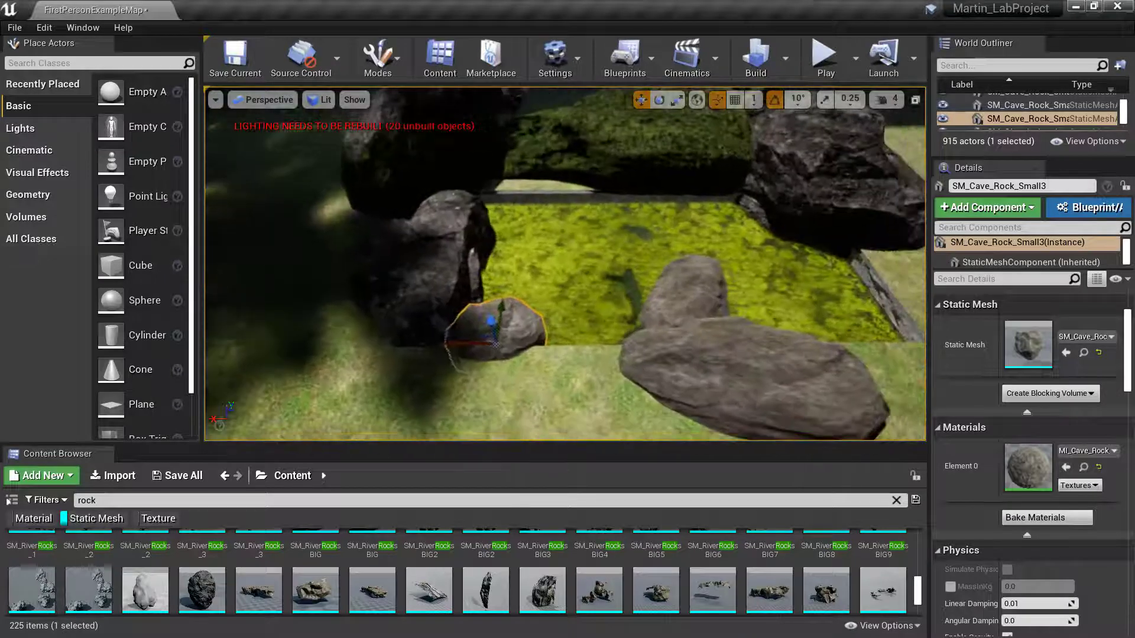
# - Slide SM_Cave_Rock_Small01 left, turn it about 70 degrees, and sink it into the ground
pyautogui.click(701, 298)
pyautogui.moveTo(631, 318); pyautogui.dragTo(551, 324)
pyautogui.press('e')
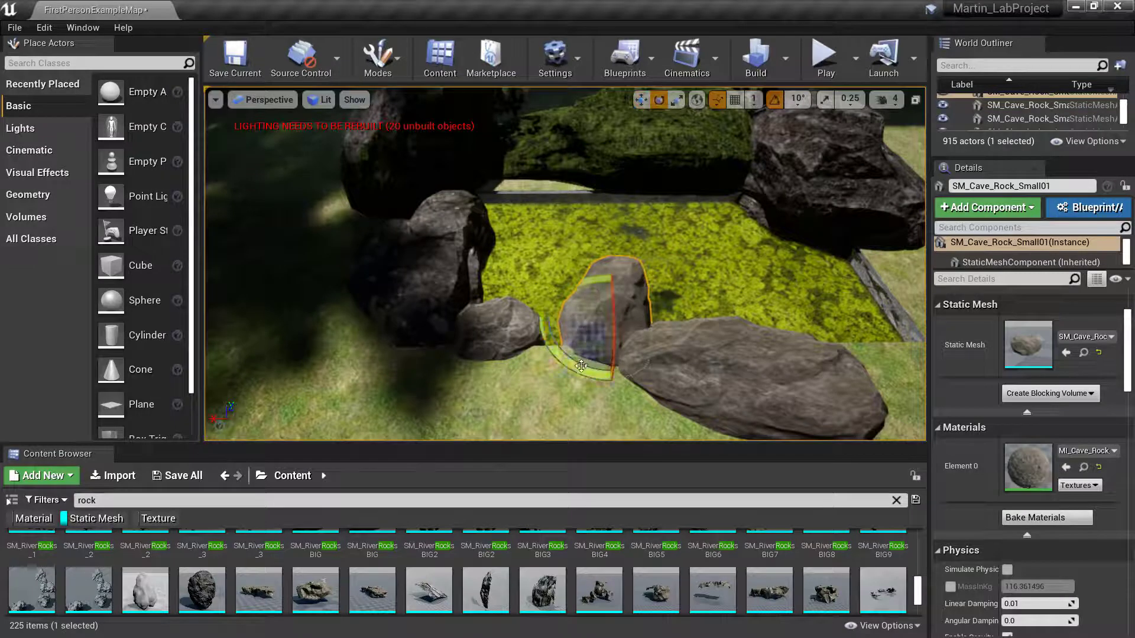
pyautogui.moveTo(581, 362); pyautogui.dragTo(665, 366)
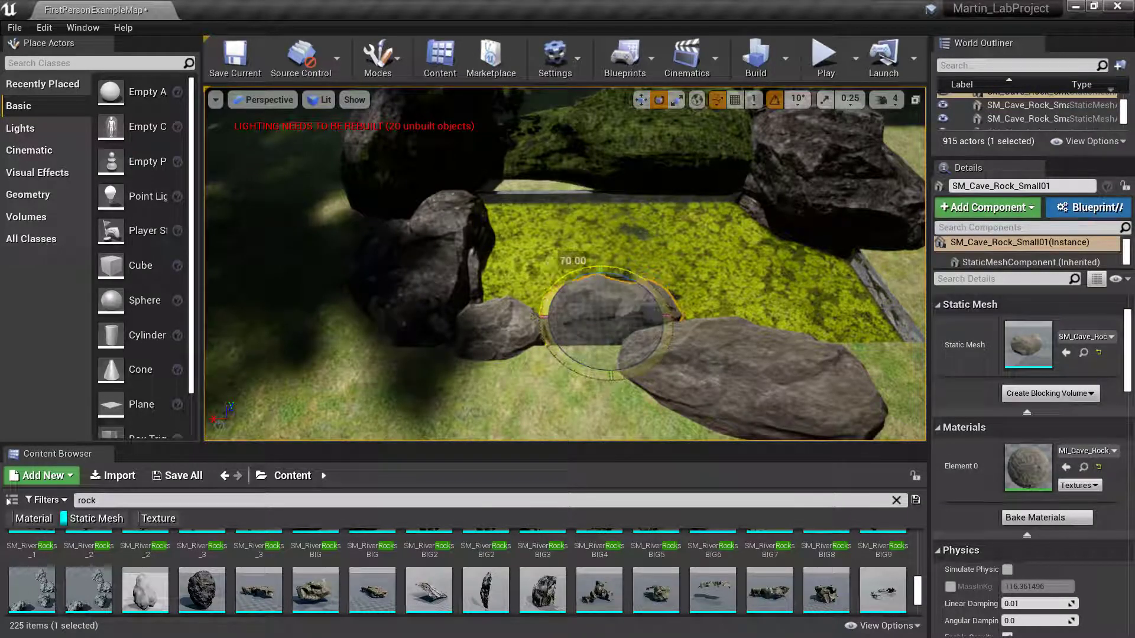
pyautogui.press('w')
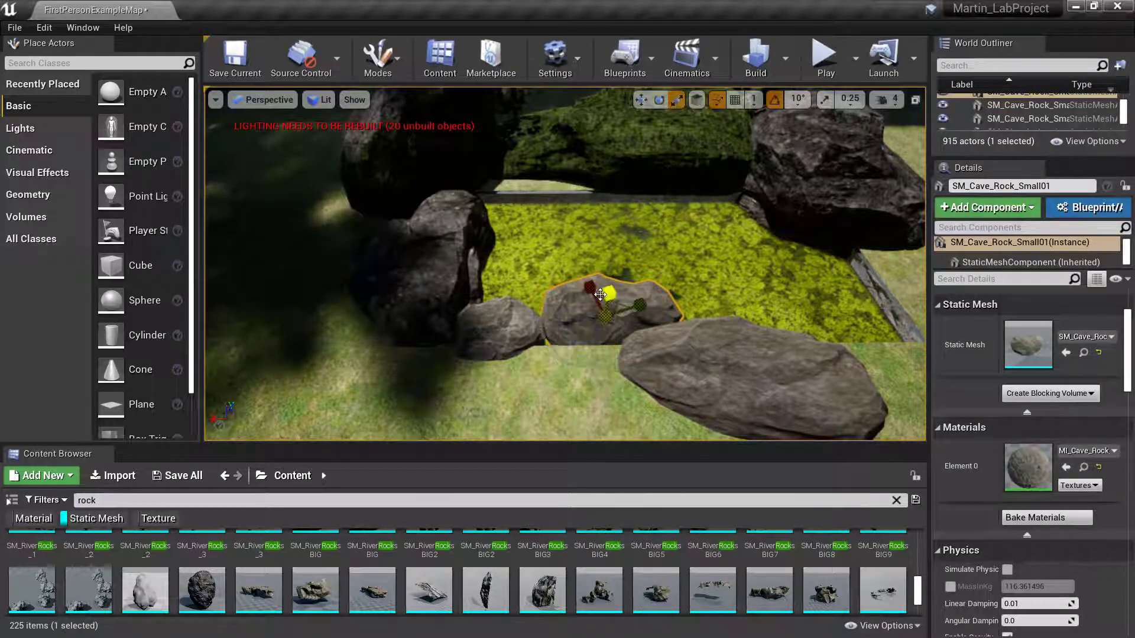
pyautogui.press('w')
pyautogui.moveTo(601, 279); pyautogui.dragTo(609, 296)
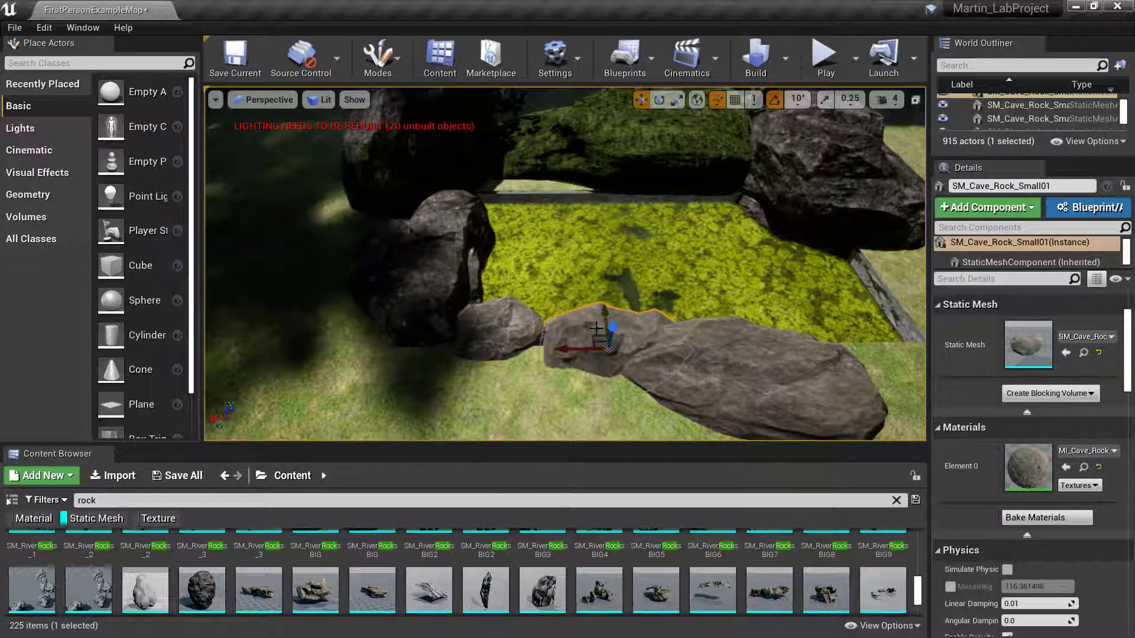
# - Slide the large rock SM_Cave_Rock_Small02 right and back, turning it about ten degrees
pyautogui.click(723, 373)
pyautogui.moveTo(723, 316); pyautogui.dragTo(686, 295, button='right')
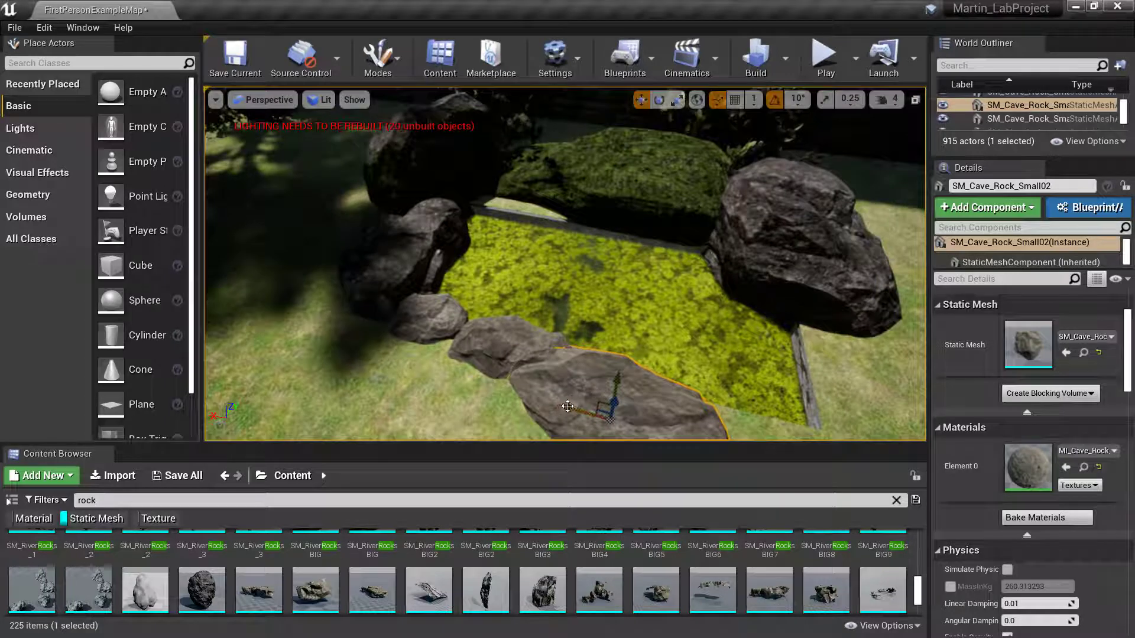
pyautogui.moveTo(567, 406); pyautogui.dragTo(616, 417)
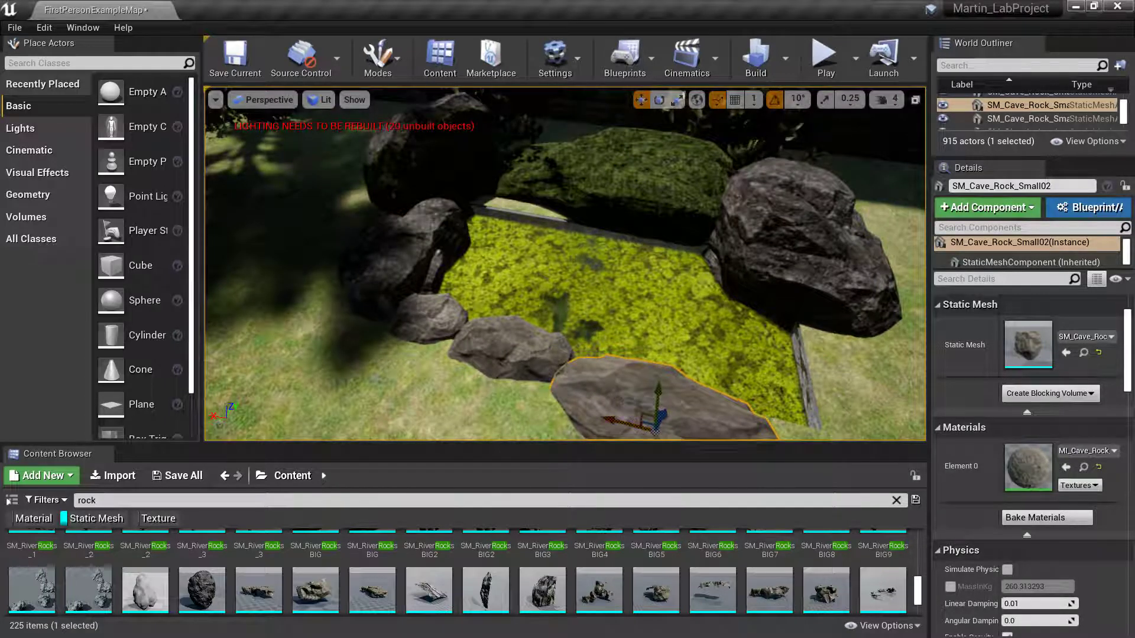
pyautogui.moveTo(628, 385); pyautogui.dragTo(671, 384, button='right')
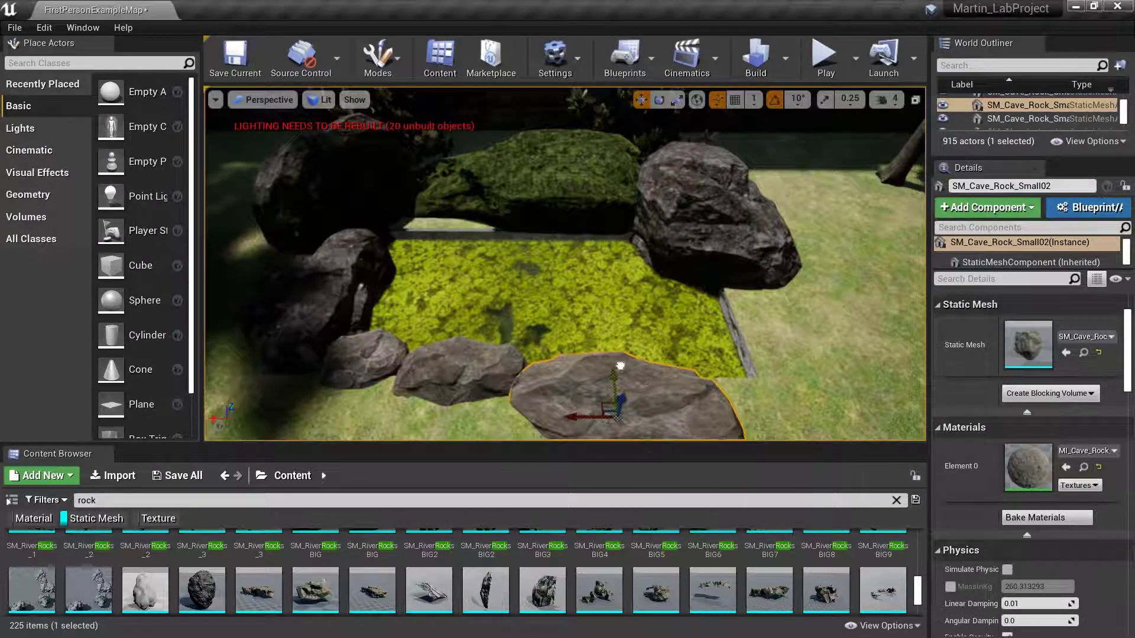
pyautogui.moveTo(620, 366); pyautogui.dragTo(621, 347)
pyautogui.press('e')
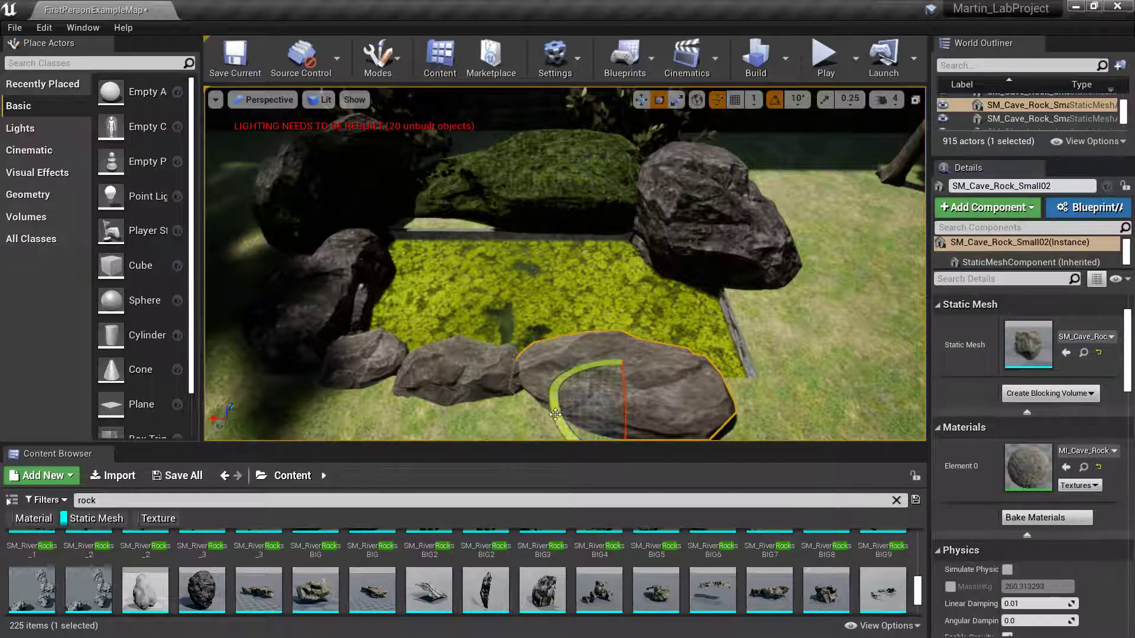
pyautogui.moveTo(555, 414); pyautogui.dragTo(552, 396)
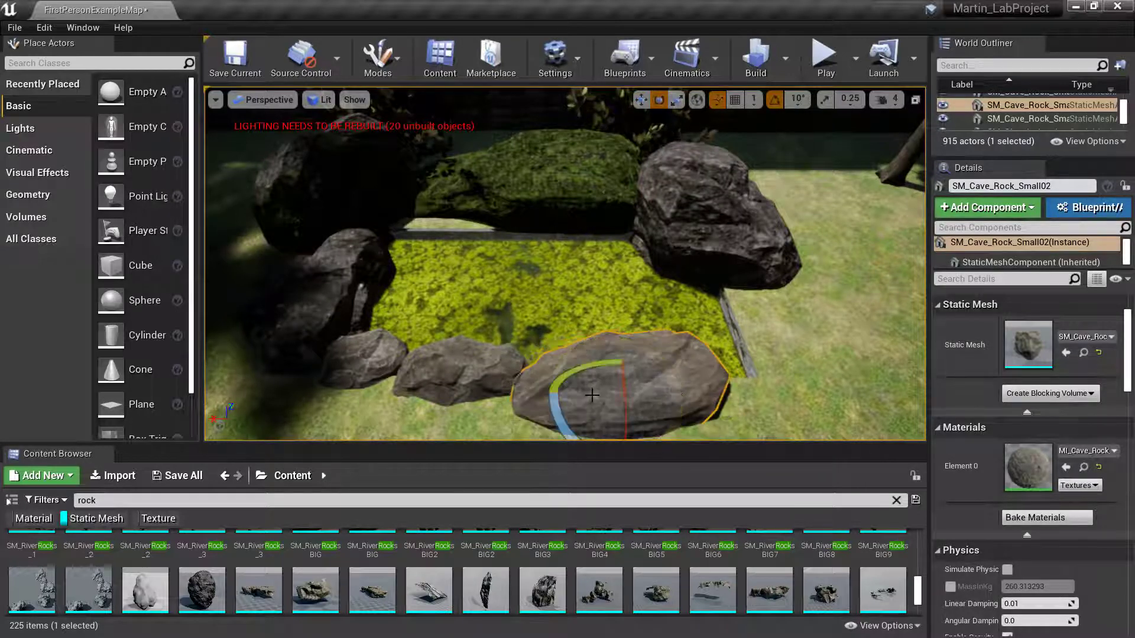
# - Sink the large rock, shift it further right, and duplicate SM_Cave_Rock_Small01 into the gap
pyautogui.press('r')
pyautogui.press('w')
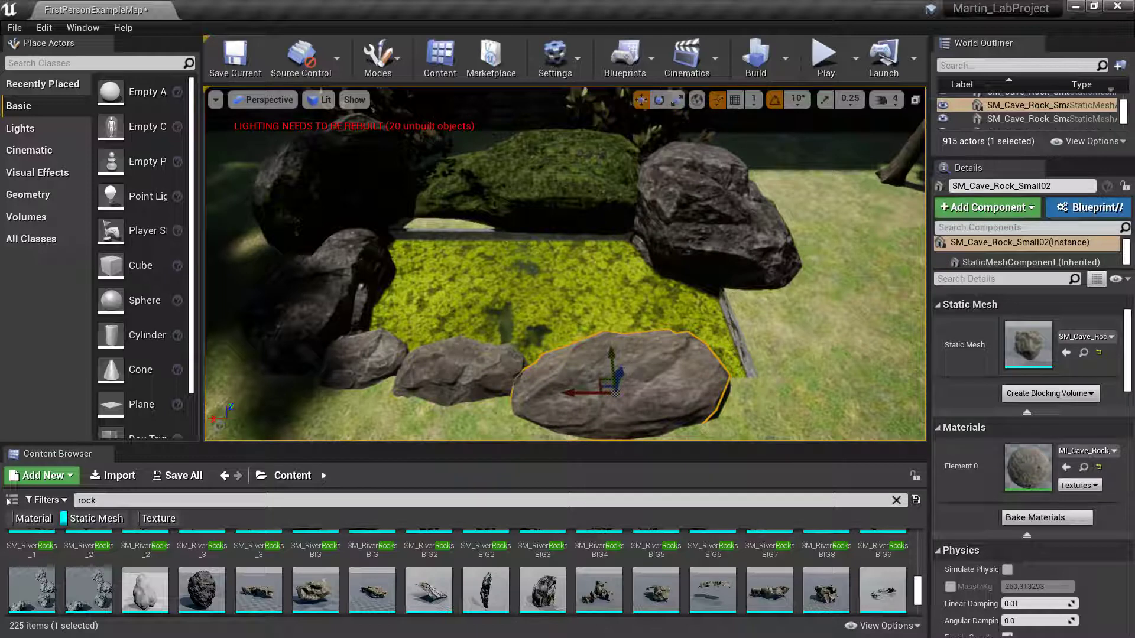
pyautogui.moveTo(620, 374); pyautogui.dragTo(619, 384)
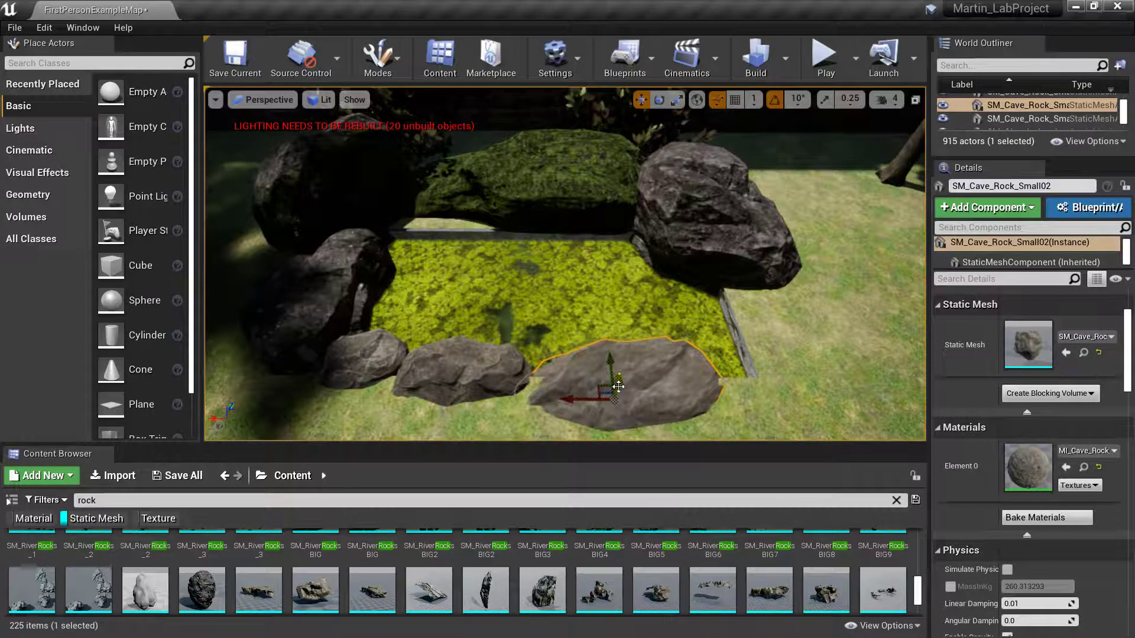
pyautogui.press('e')
pyautogui.press('r')
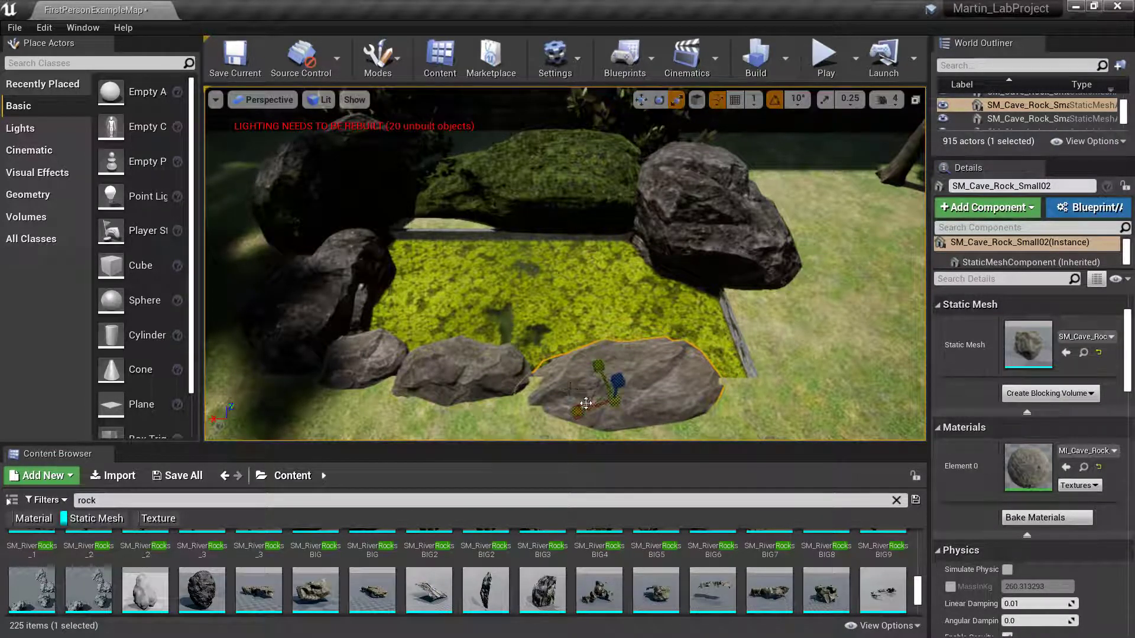
pyautogui.press('w')
pyautogui.moveTo(577, 398); pyautogui.dragTo(699, 383)
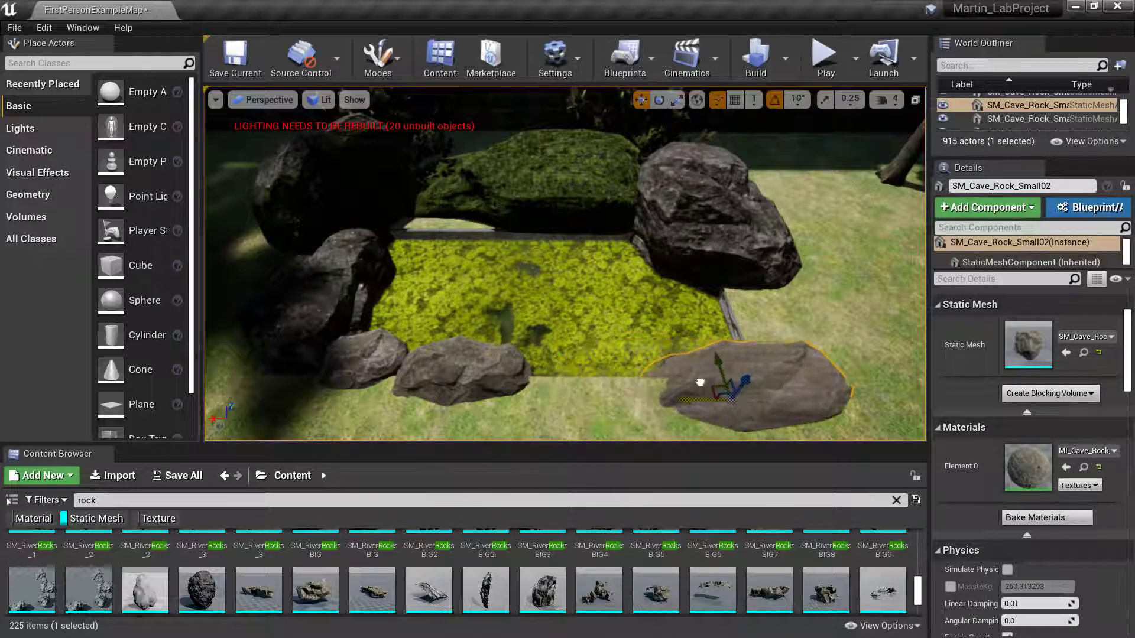
pyautogui.click(485, 377)
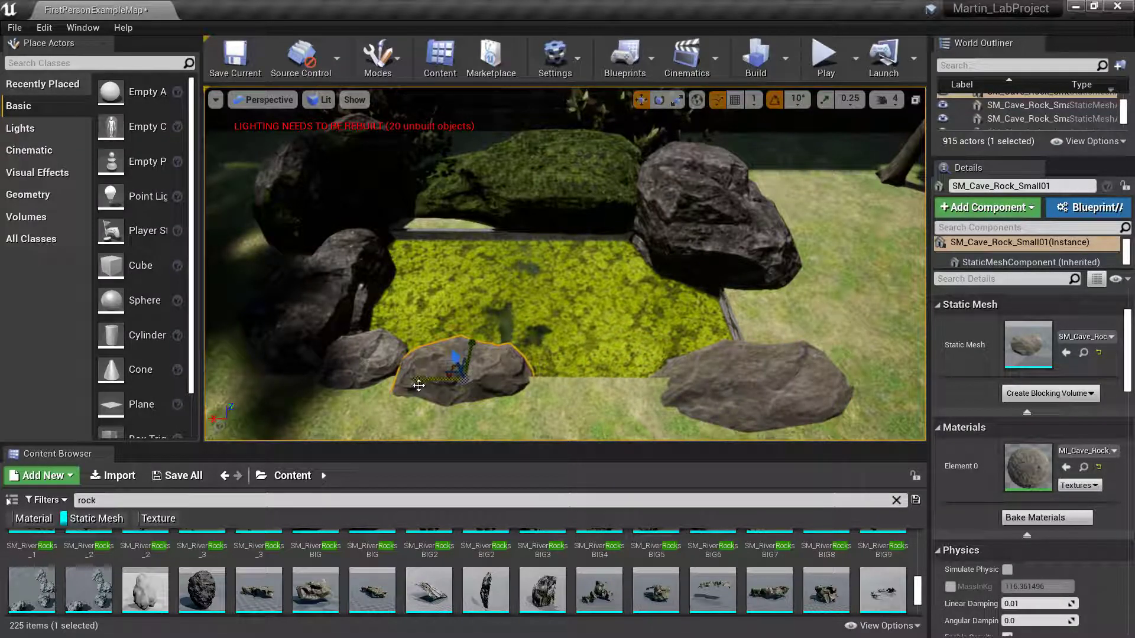
pyautogui.keyDown('alt'); pyautogui.moveTo(426, 379); pyautogui.dragTo(550, 377); pyautogui.keyUp('alt')
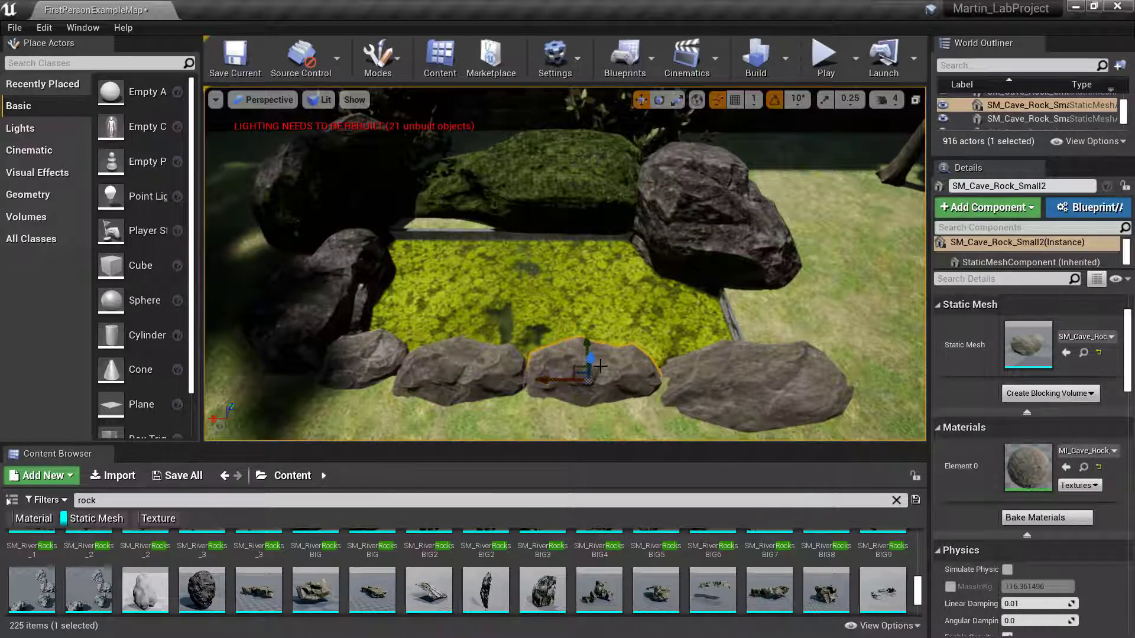
# - Stretch the copied cave rock SM_Cave_Rock_Small2 wider
pyautogui.press('e')
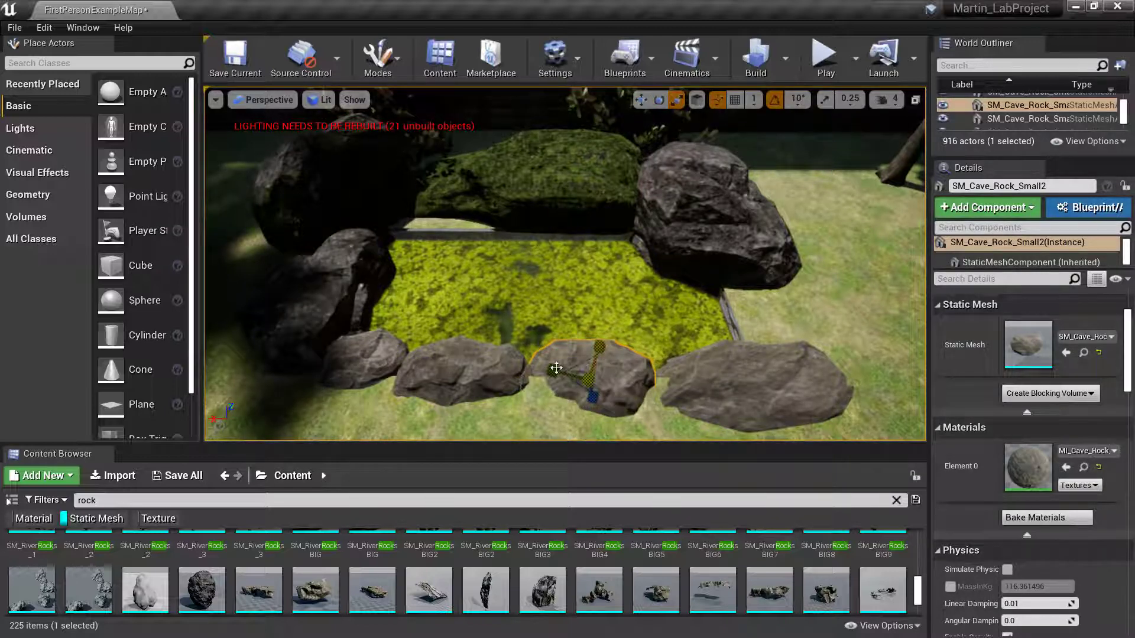
pyautogui.moveTo(556, 368); pyautogui.dragTo(576, 366)
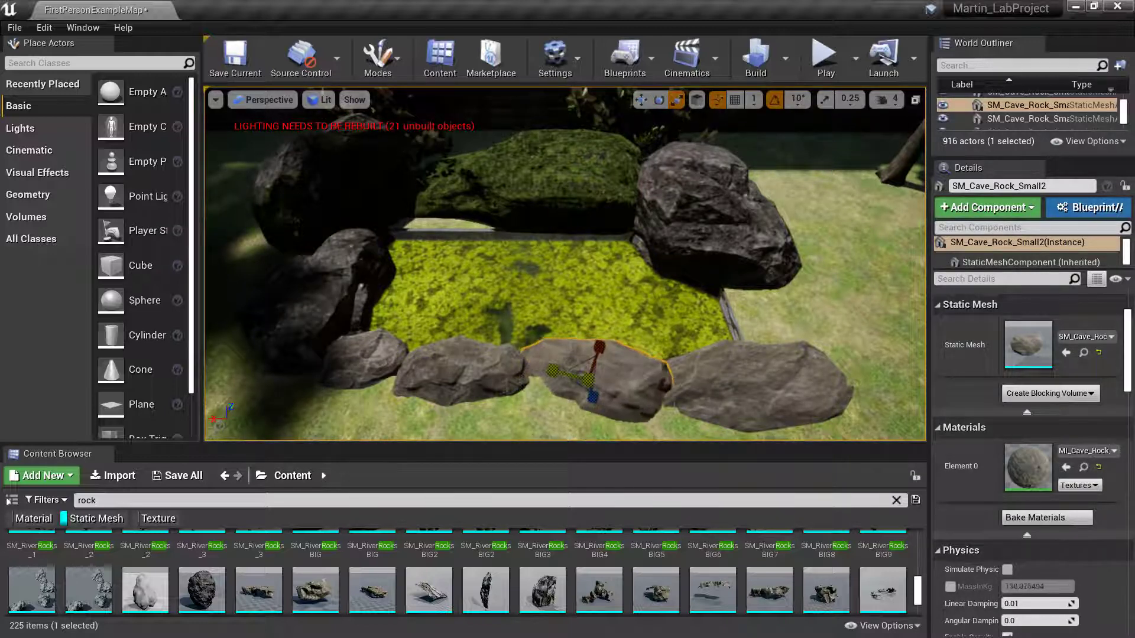
pyautogui.click(741, 330)
pyautogui.moveTo(567, 195); pyautogui.dragTo(484, 315, button='right')
pyautogui.click(559, 181)
pyautogui.press('s')
pyautogui.press('capslock')
# - Make SM_Cave_Rock_Small2 taller and move it right and down between its neighbours
pyautogui.click(527, 310)
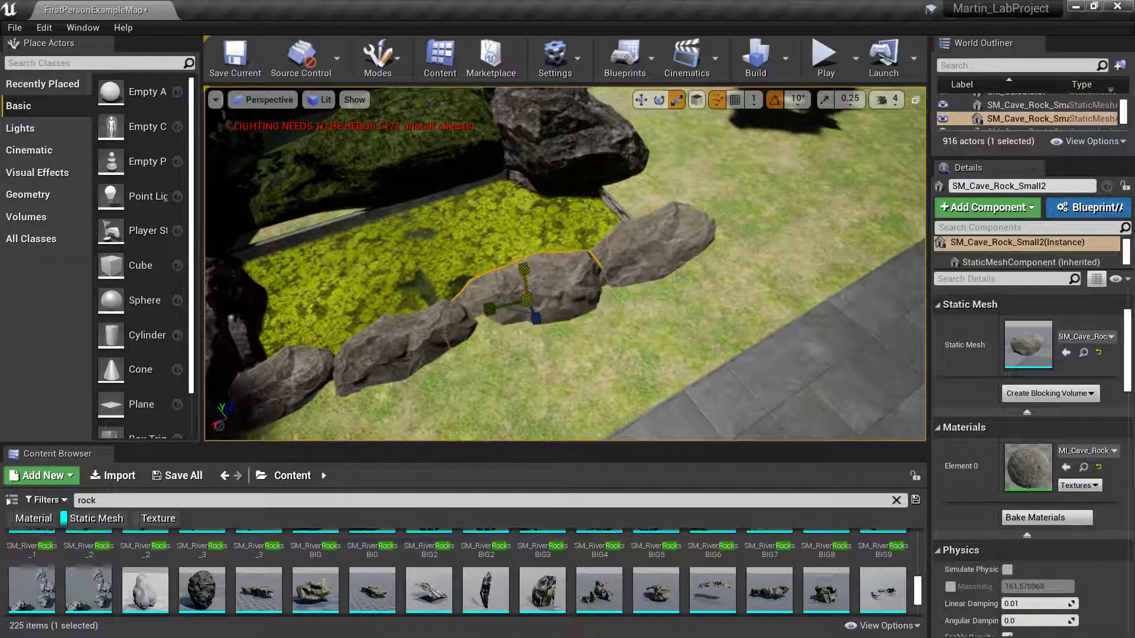
pyautogui.moveTo(515, 289); pyautogui.dragTo(527, 308)
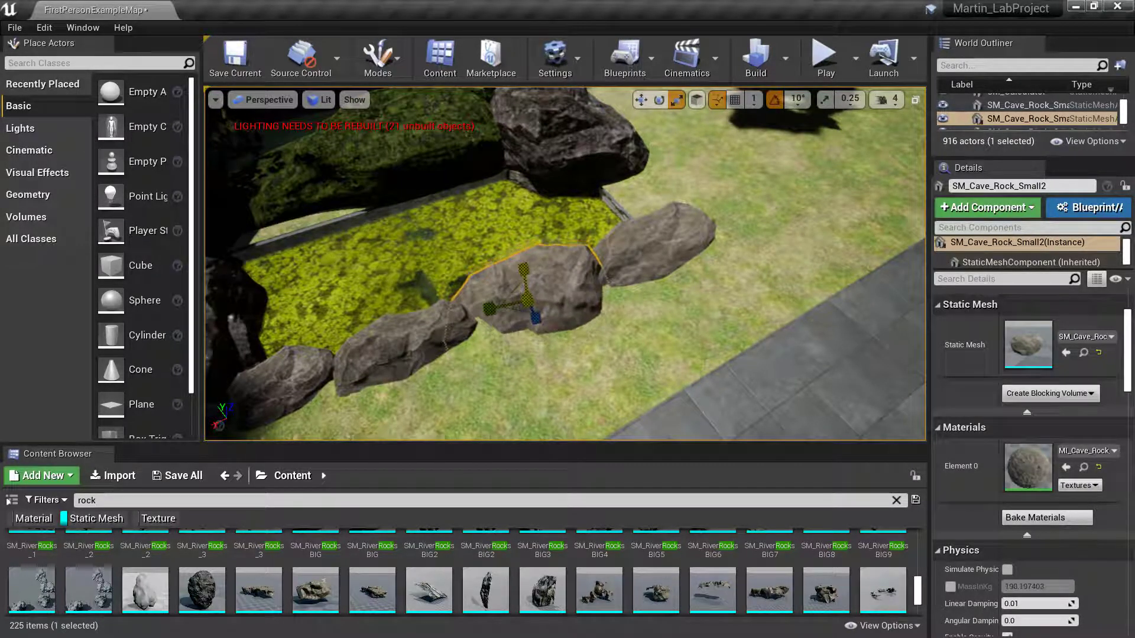
pyautogui.press('w')
pyautogui.moveTo(504, 266); pyautogui.dragTo(526, 275)
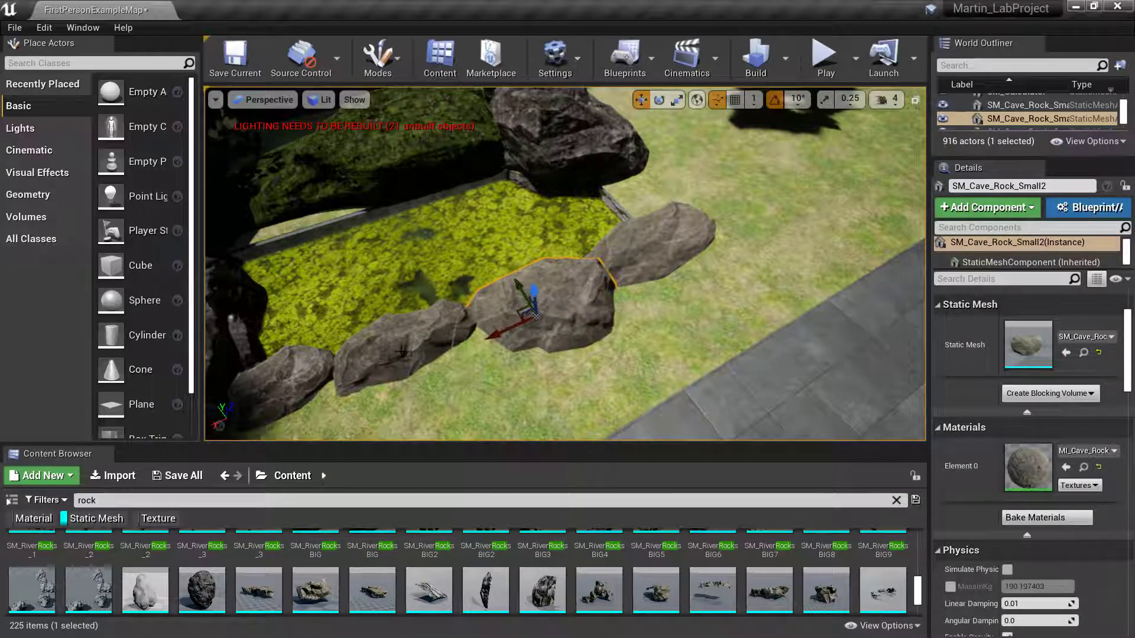
pyautogui.click(437, 335)
pyautogui.moveTo(438, 335); pyautogui.dragTo(307, 334, button='right')
# - Rotate SM_Cave_Rock_Small02 by -40 degrees against its neighbour, then select Box Brush5
pyautogui.moveTo(471, 391); pyautogui.dragTo(476, 390, button='right')
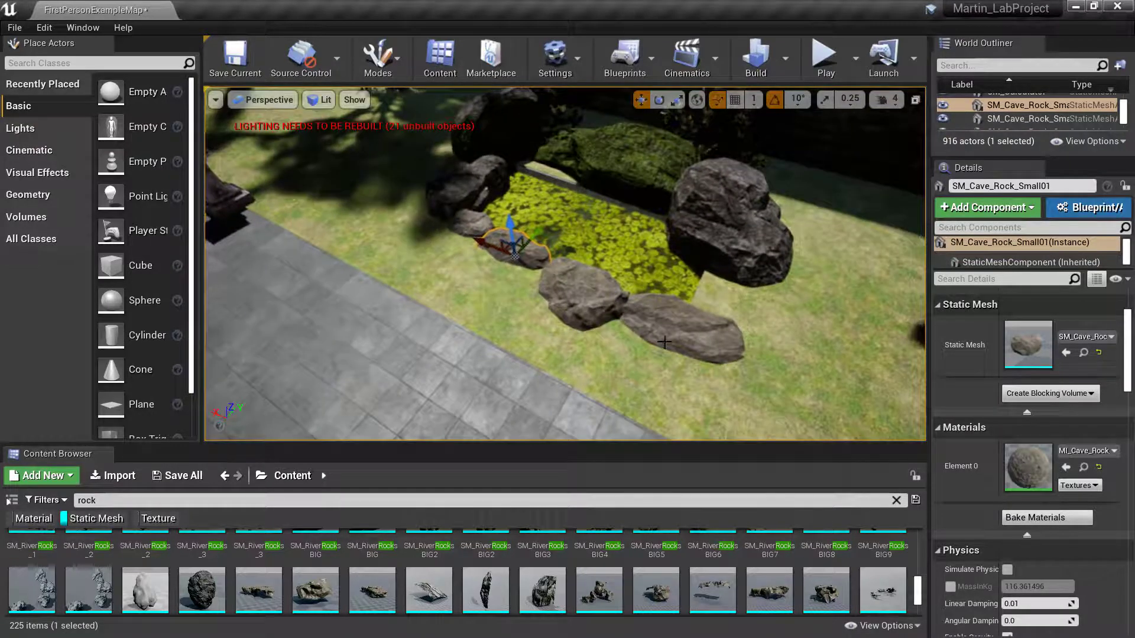
pyautogui.click(664, 339)
pyautogui.press('e')
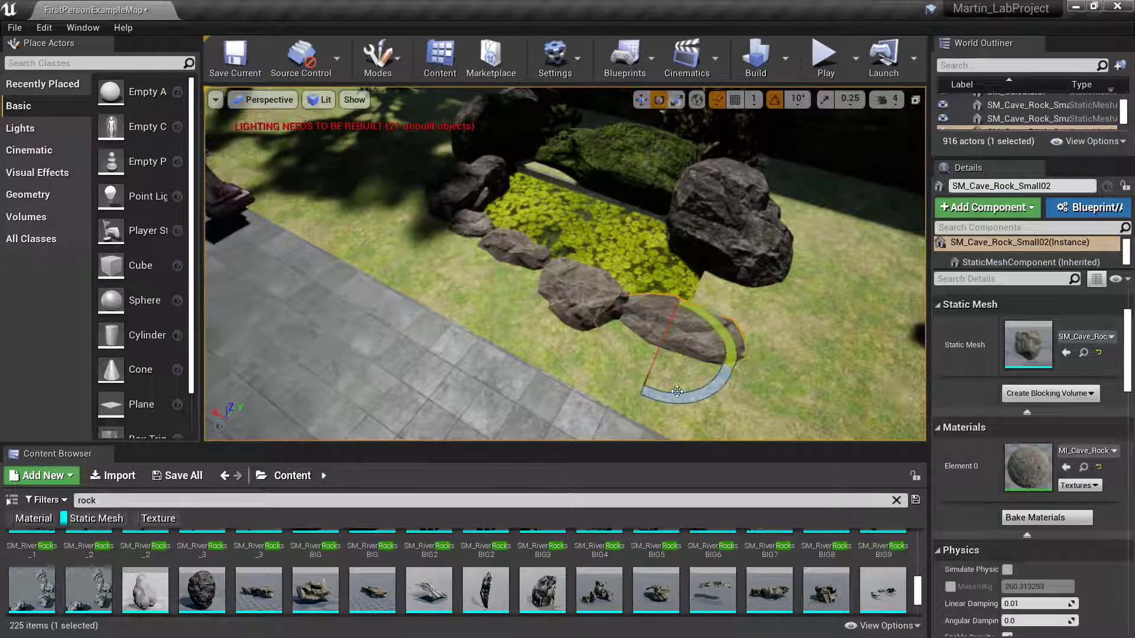
pyautogui.moveTo(678, 391); pyautogui.dragTo(632, 392)
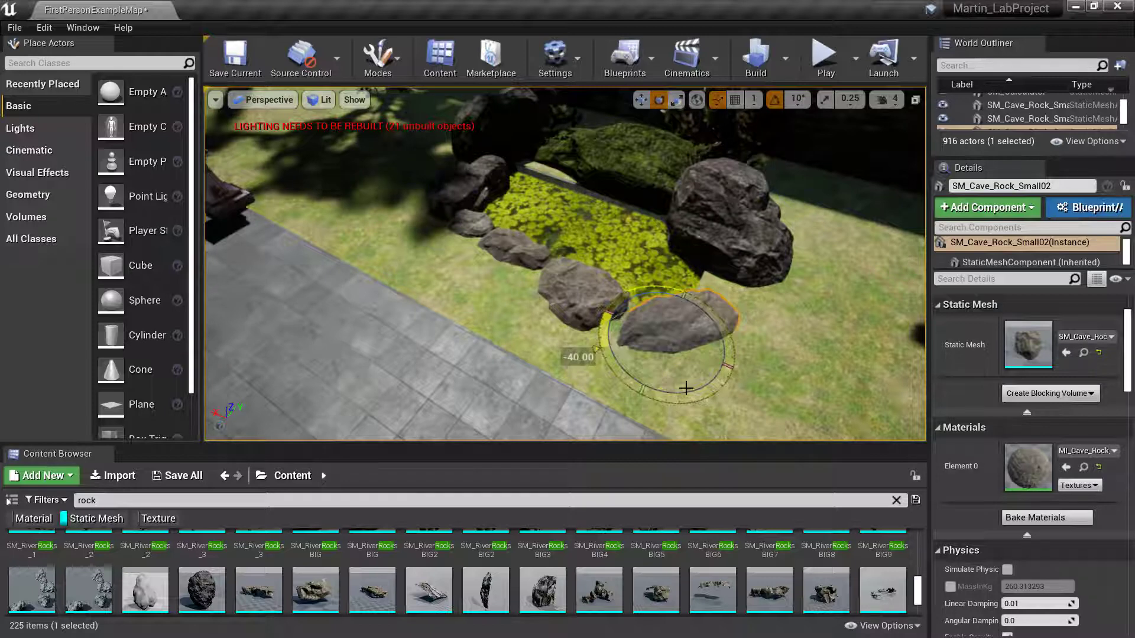
pyautogui.press('r')
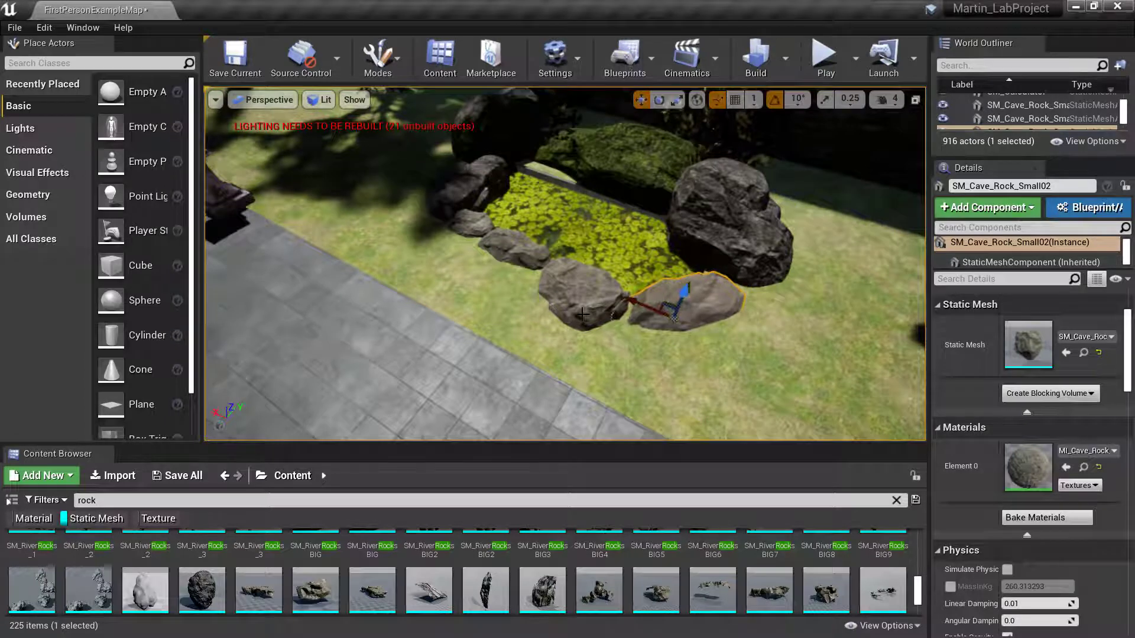
pyautogui.moveTo(582, 315)
pyautogui.mouseDown(button='right')
pyautogui.moveTo(668, 297)
pyautogui.moveTo(576, 297)
pyautogui.mouseUp(button='right')
pyautogui.click(642, 369)
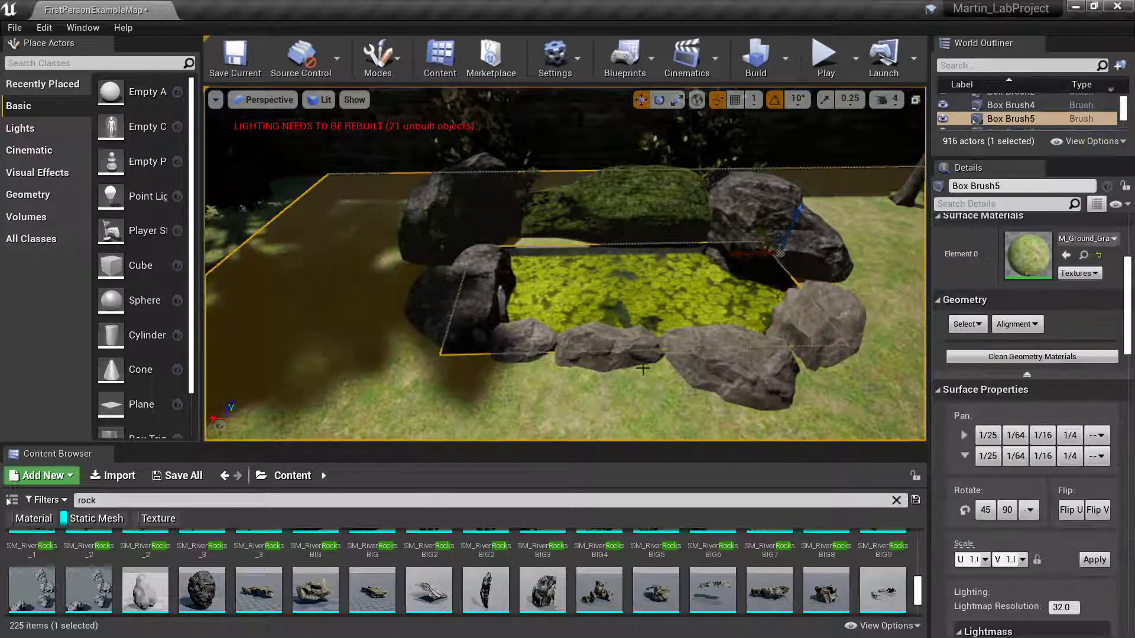
# - Look over the wall and the mossy rock at the back of the pond
pyautogui.moveTo(687, 312); pyautogui.dragTo(705, 119, button='right')
pyautogui.click(637, 295)
pyautogui.moveTo(637, 295)
pyautogui.mouseDown(button='right')
pyautogui.moveTo(627, 414)
pyautogui.moveTo(709, 367)
pyautogui.moveTo(698, 437)
pyautogui.moveTo(626, 473)
pyautogui.moveTo(614, 396)
pyautogui.moveTo(633, 349)
pyautogui.moveTo(629, 358)
pyautogui.moveTo(594, 322)
pyautogui.mouseUp(button='right')
pyautogui.press('s')
pyautogui.press('w')
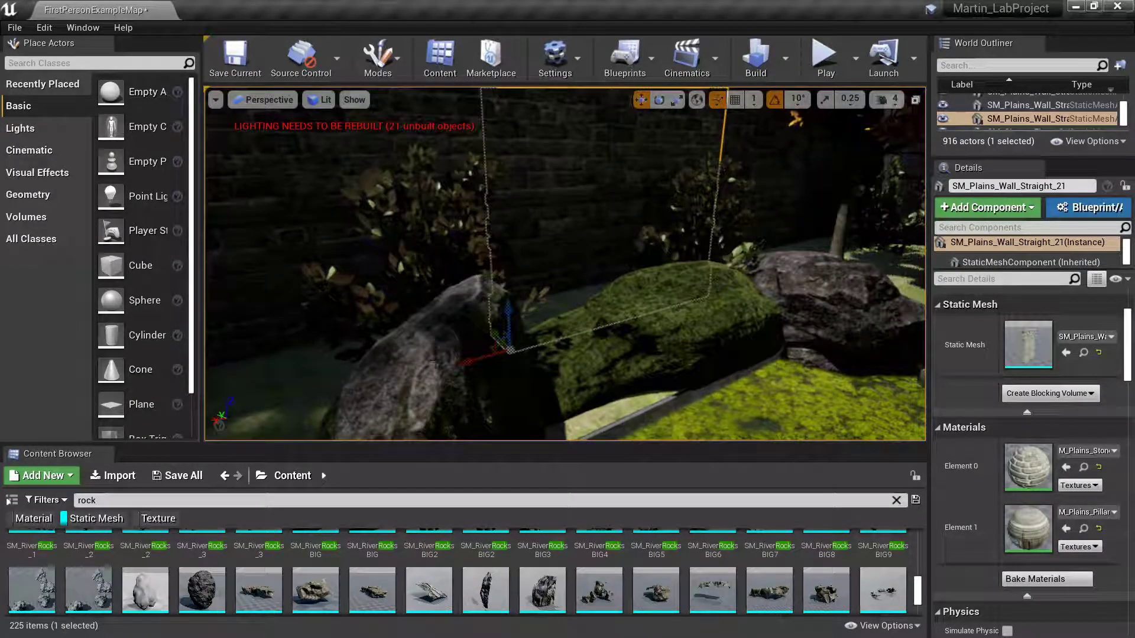
# - Move SM_Bush2 beside the mossy boulder at the pond's back-left corner
pyautogui.click(452, 233)
pyautogui.press('s')
pyautogui.moveTo(452, 234); pyautogui.dragTo(461, 237, button='right')
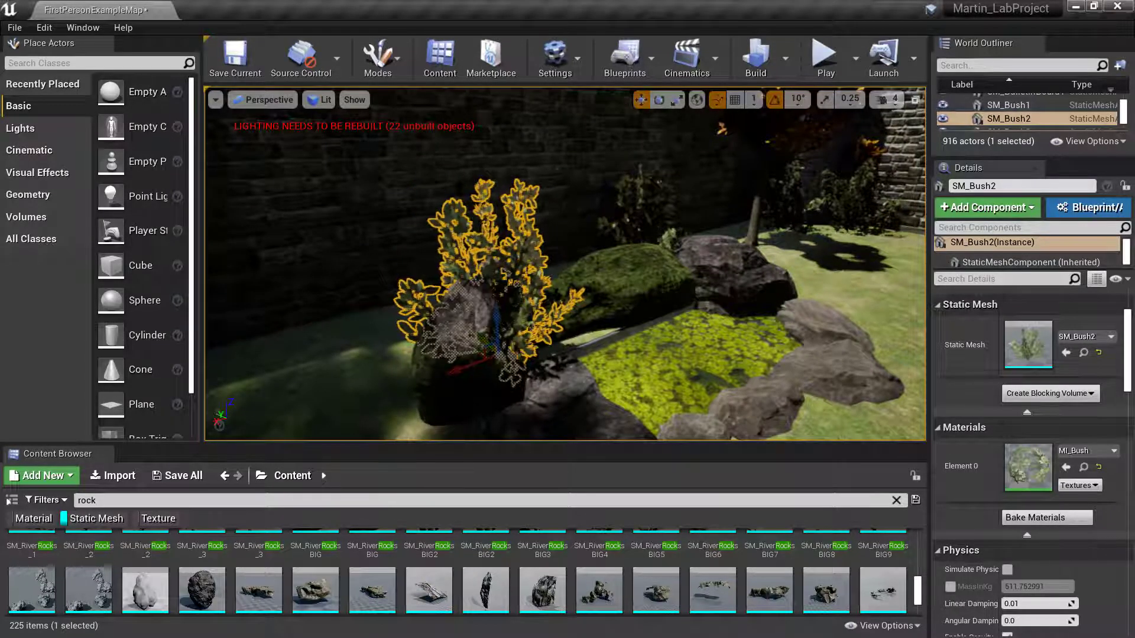
pyautogui.press('d')
pyautogui.moveTo(461, 238); pyautogui.dragTo(402, 228, button='right')
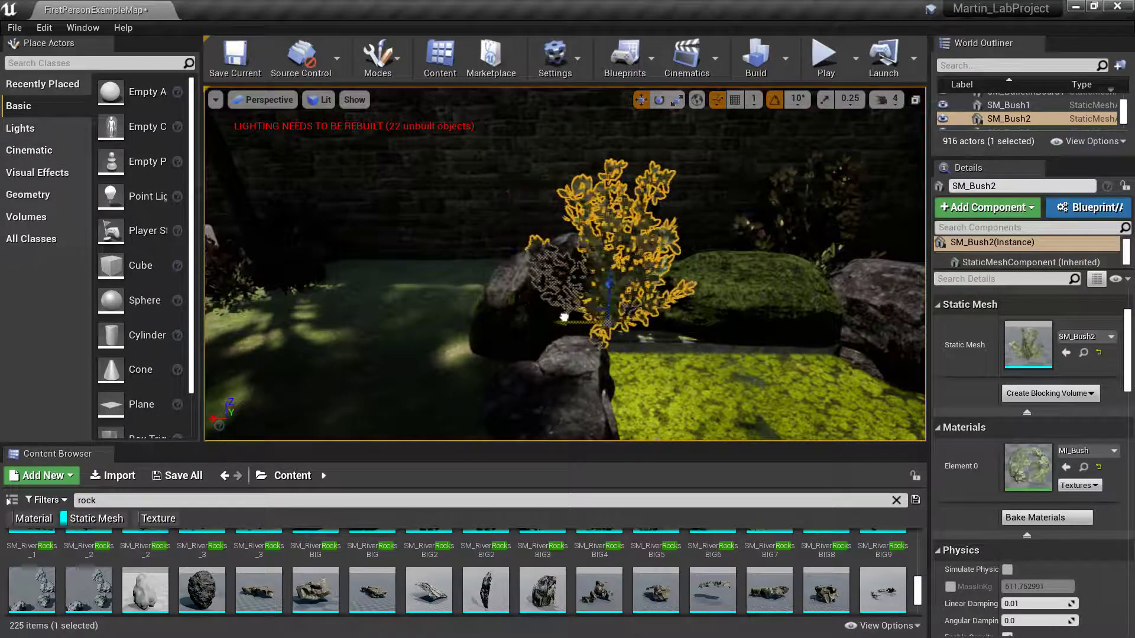
pyautogui.moveTo(564, 317); pyautogui.dragTo(565, 317)
pyautogui.press('s')
pyautogui.moveTo(565, 318); pyautogui.dragTo(664, 295, button='right')
pyautogui.press('s')
pyautogui.press('w')
# - Move SM_Tree_Fall_02 left behind the pond and slide SM_Bush3 into place beside the back rocks
pyautogui.click(665, 295)
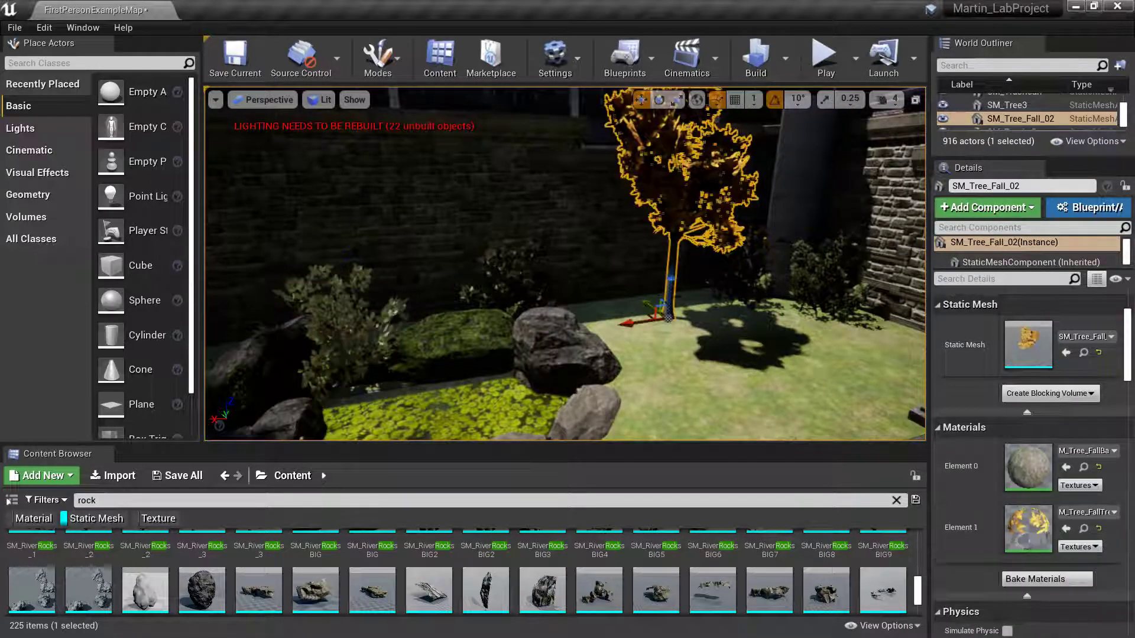
pyautogui.moveTo(621, 327); pyautogui.dragTo(440, 341)
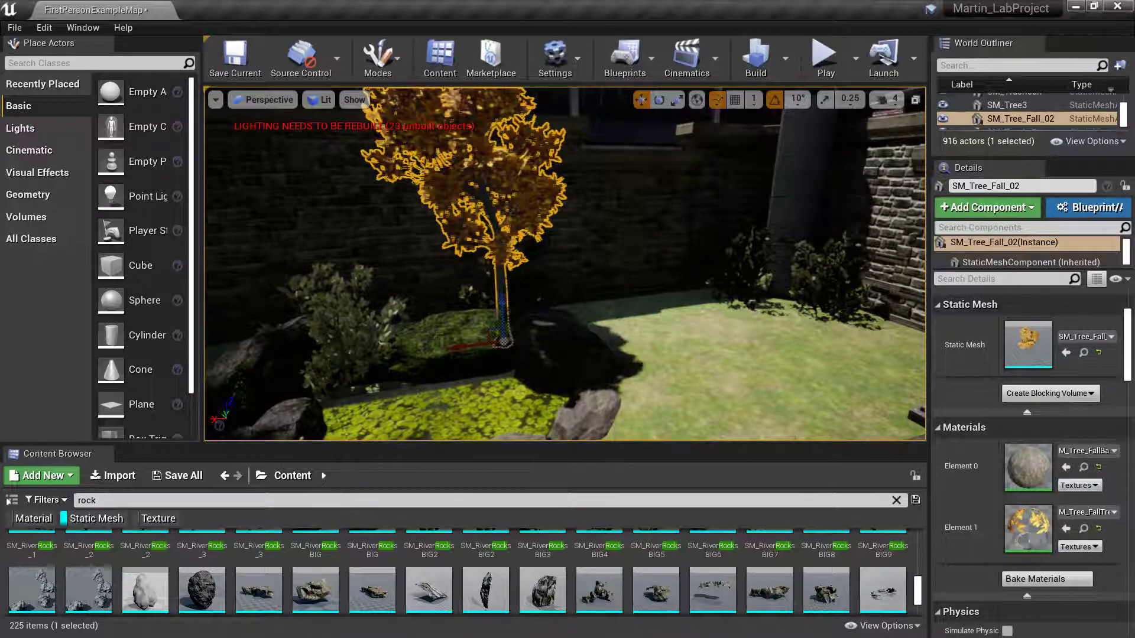
pyautogui.click(473, 285)
pyautogui.click(471, 295)
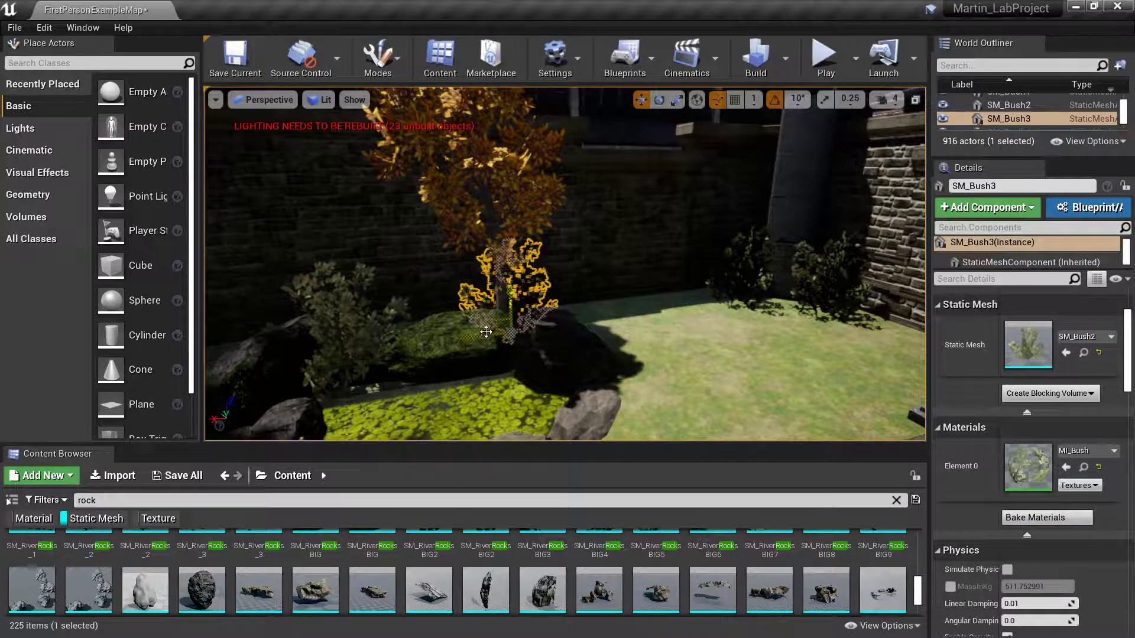
pyautogui.moveTo(465, 342); pyautogui.dragTo(431, 344)
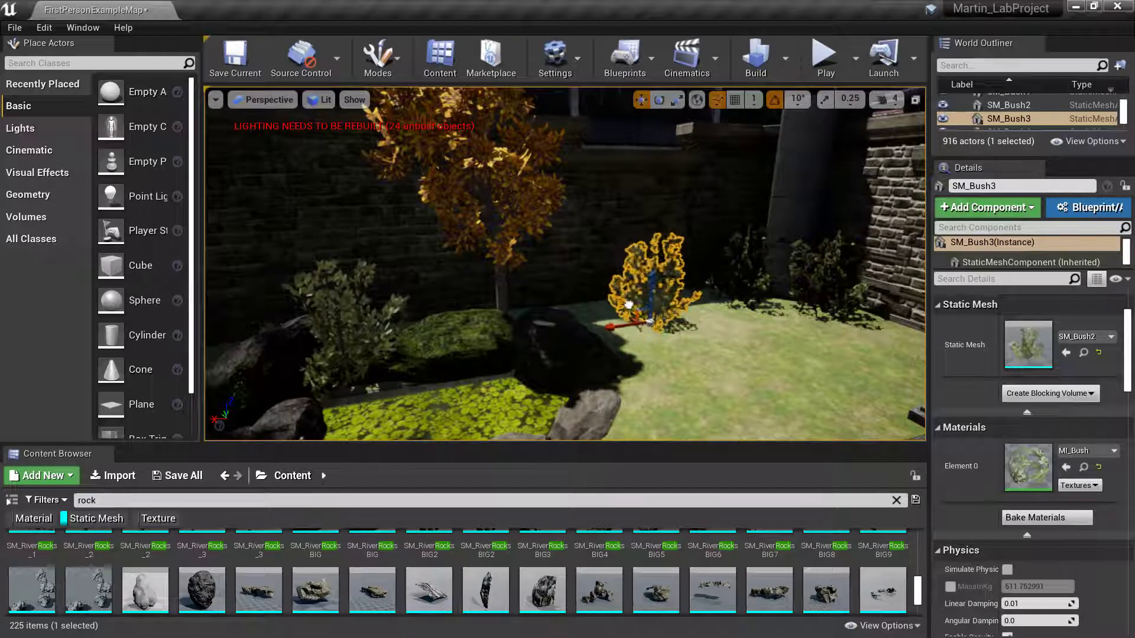
pyautogui.moveTo(628, 304); pyautogui.dragTo(630, 374)
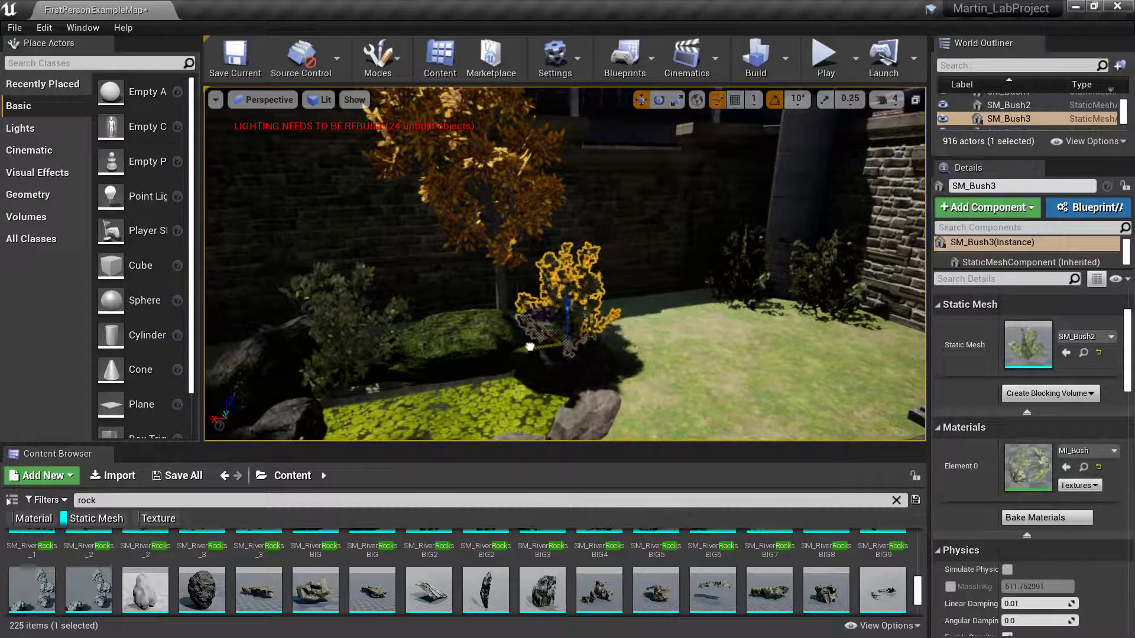
# - Reframe the view over the pond and select the large boulder rock_boulder_b3
pyautogui.moveTo(497, 350); pyautogui.dragTo(482, 334, button='right')
pyautogui.press('s')
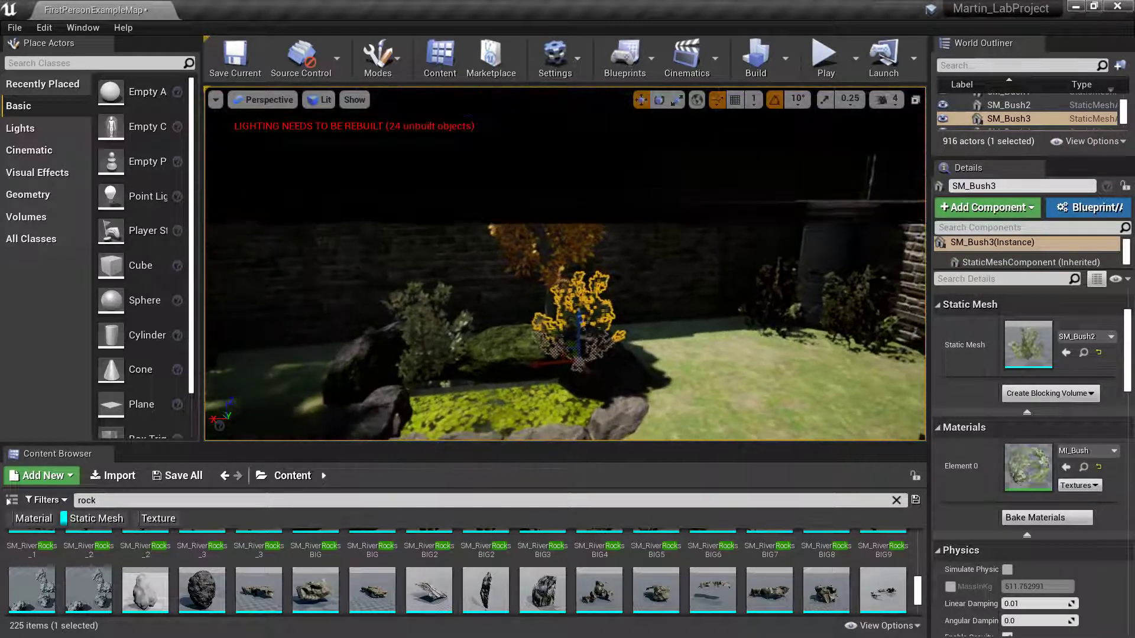
pyautogui.click(367, 369)
pyautogui.press('w')
pyautogui.moveTo(368, 369); pyautogui.dragTo(414, 375, button='right')
pyautogui.press('w')
pyautogui.press('s')
pyautogui.press('w')
pyautogui.press('s')
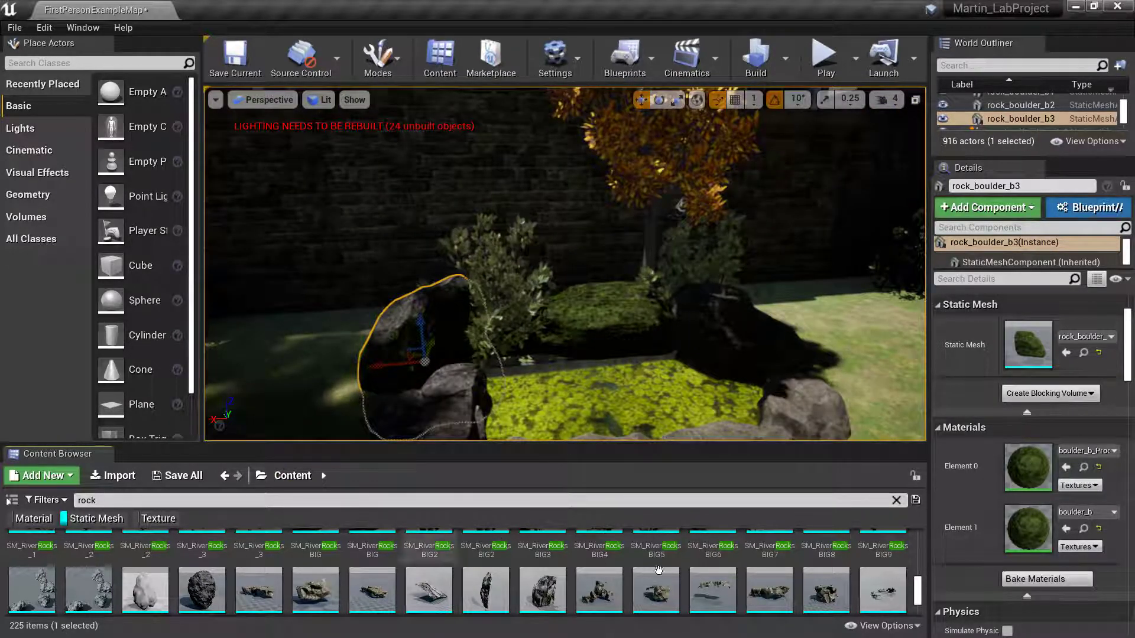
# - Clear the rock search and Static Mesh filter, then browse to WaterMaterials › Meshes
pyautogui.scroll(2, 414, 567)
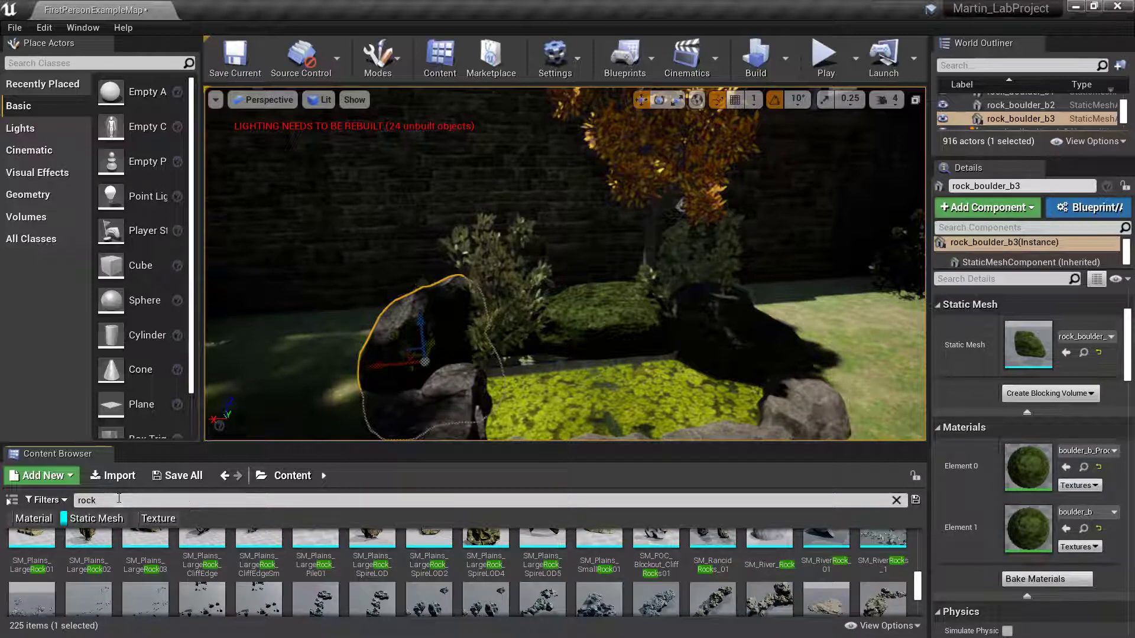
pyautogui.click(124, 500)
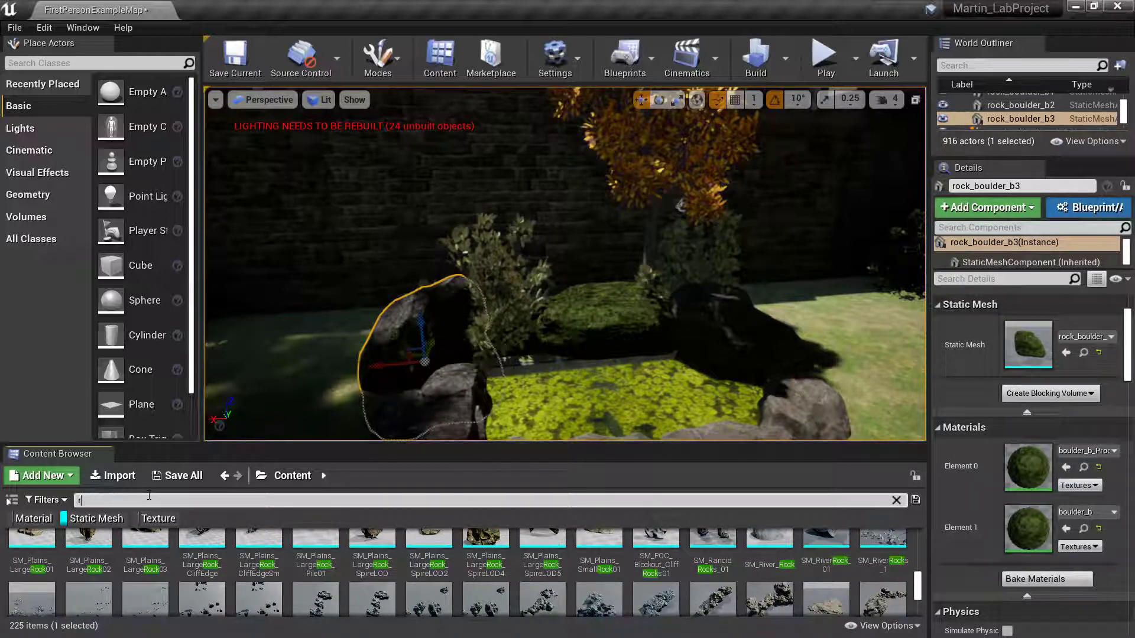
pyautogui.press('BackSpace')
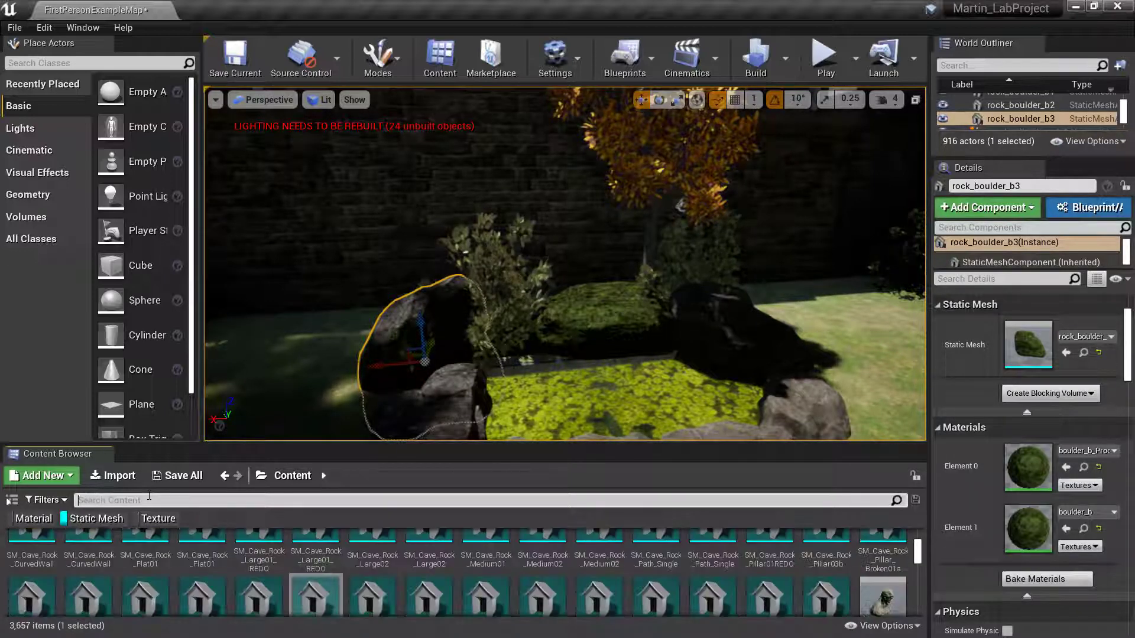
pyautogui.click(67, 520)
pyautogui.doubleClick(523, 581)
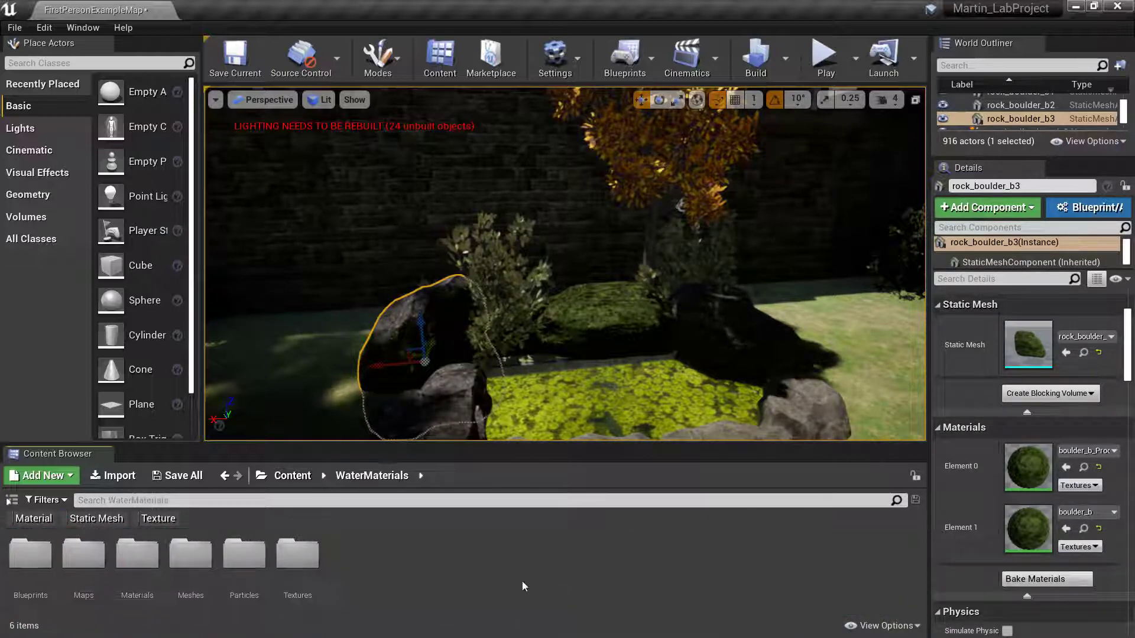
pyautogui.doubleClick(197, 547)
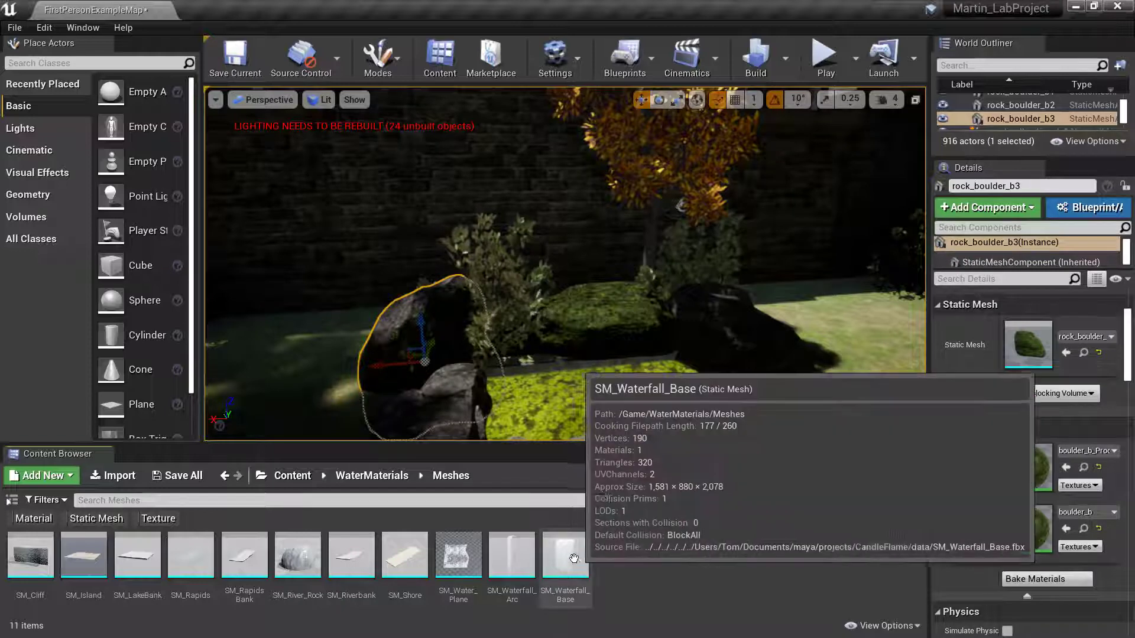
pyautogui.moveTo(573, 559); pyautogui.dragTo(604, 431)
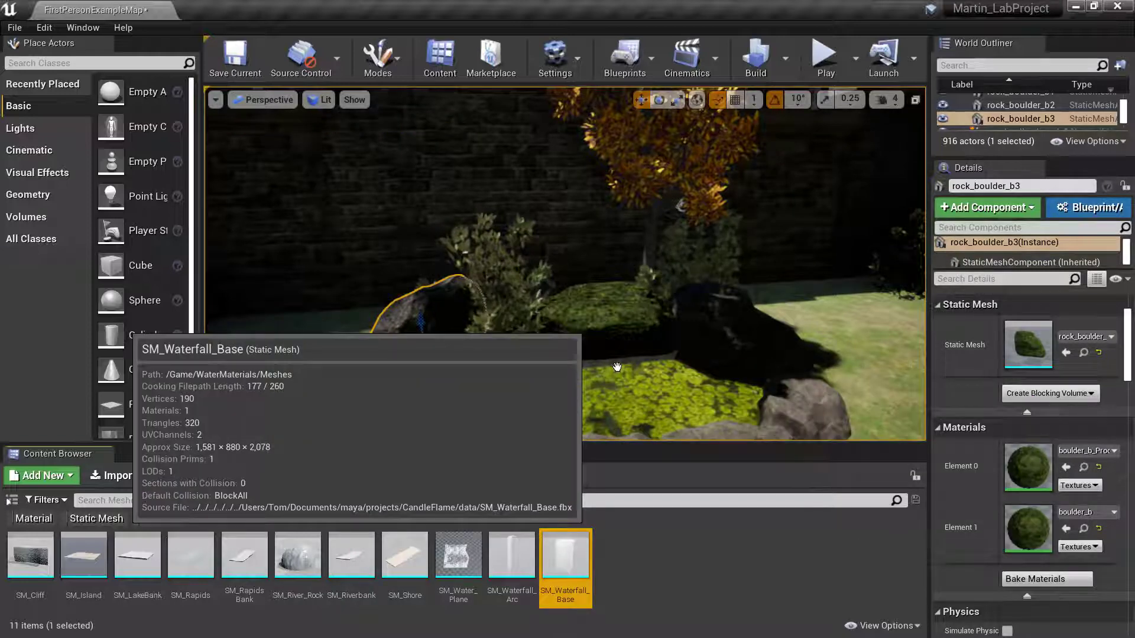
pyautogui.moveTo(616, 367); pyautogui.dragTo(616, 367)
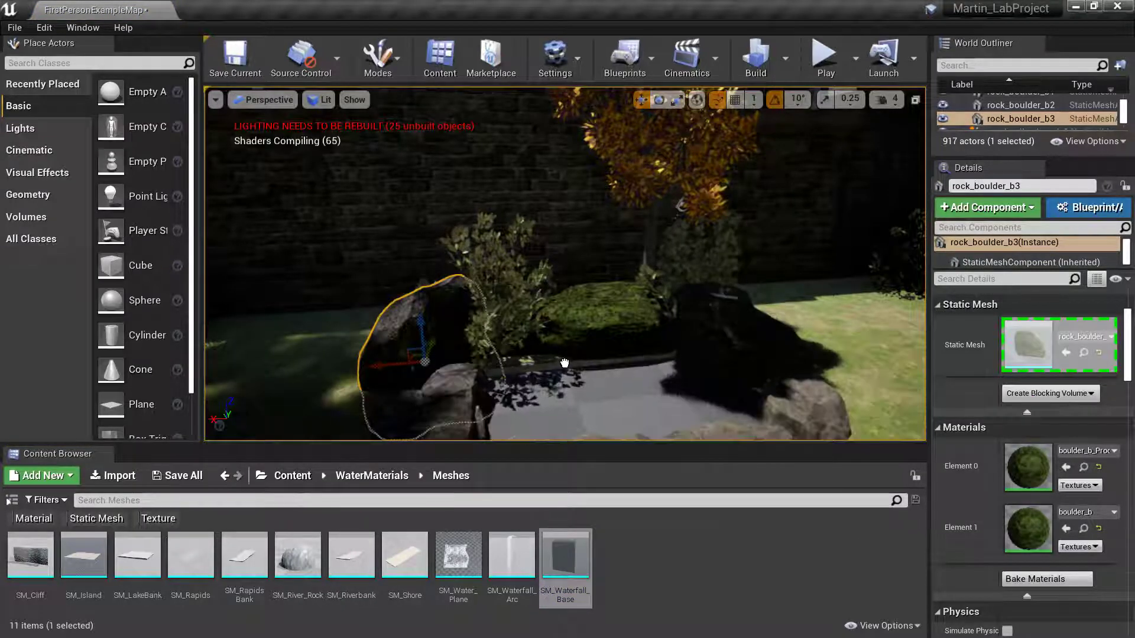
pyautogui.click(584, 385)
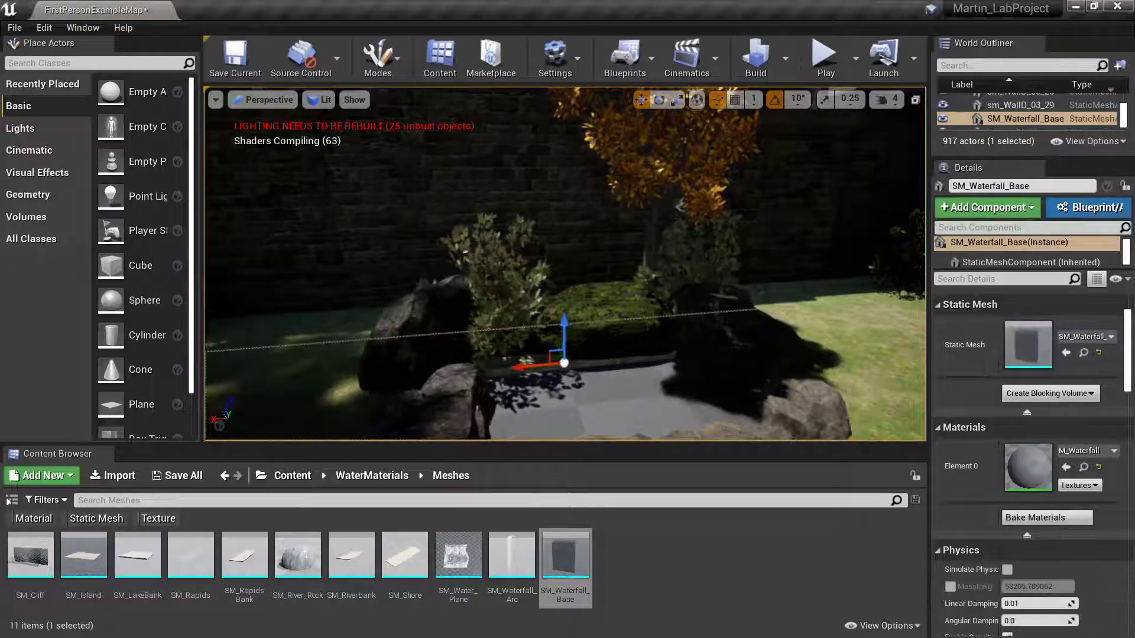
pyautogui.press('s')
pyautogui.moveTo(584, 385)
pyautogui.mouseDown(button='right')
pyautogui.moveTo(555, 378)
pyautogui.moveTo(590, 391)
pyautogui.mouseUp(button='right')
pyautogui.press('w')
pyautogui.press('a')
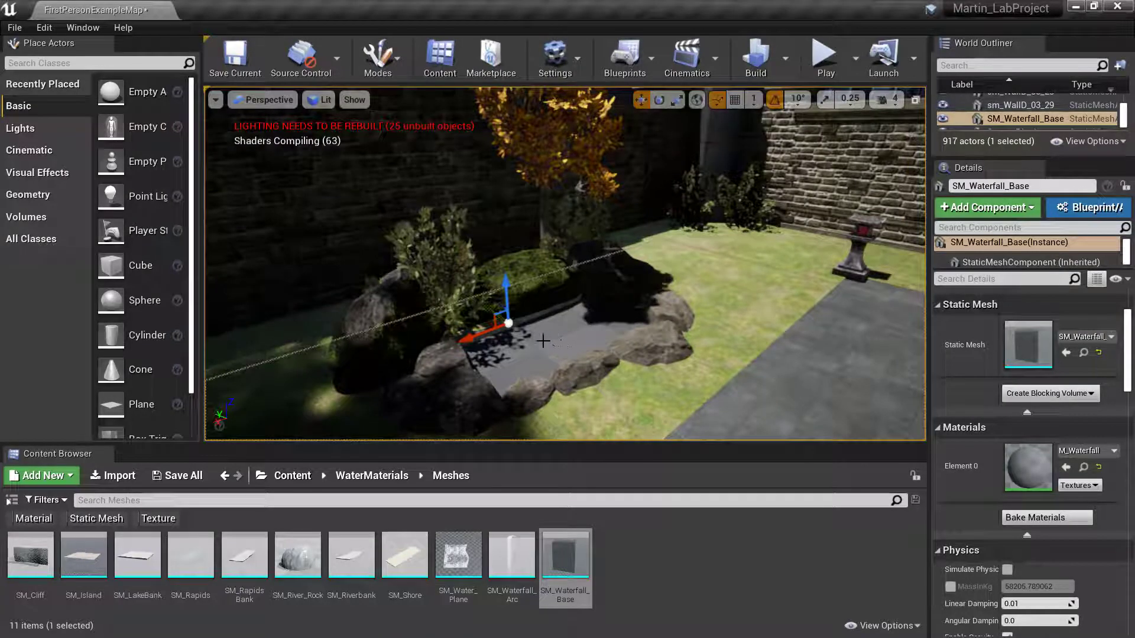
pyautogui.press('s')
pyautogui.moveTo(590, 391); pyautogui.dragTo(651, 394, button='right')
pyautogui.press('a')
pyautogui.press('w')
pyautogui.press('f')
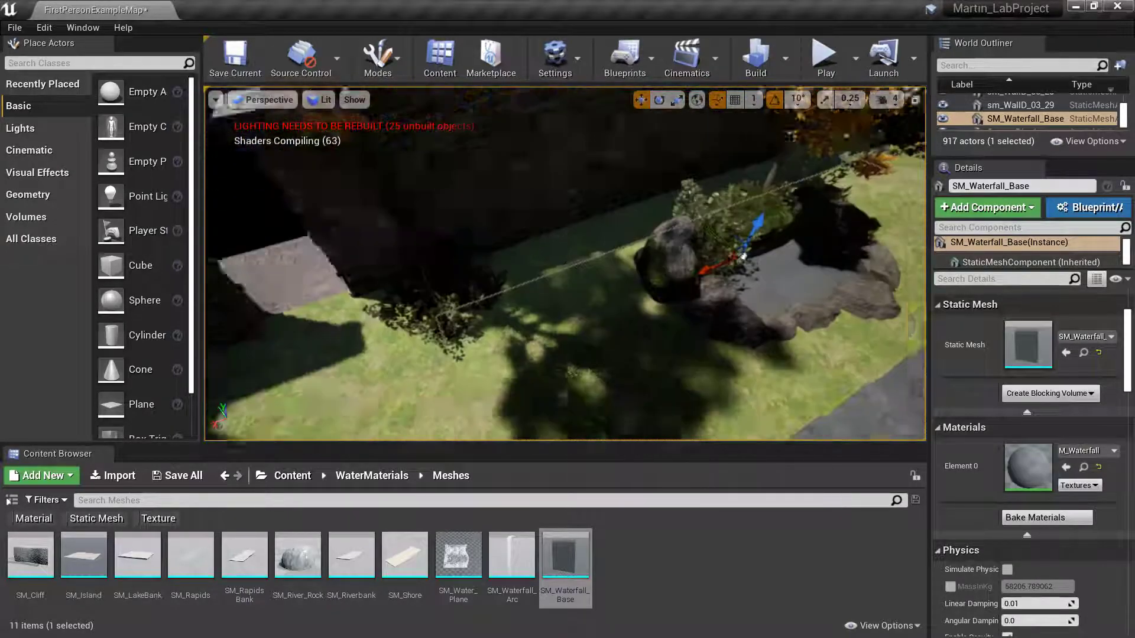
pyautogui.moveTo(565, 296); pyautogui.dragTo(616, 219, button='right')
pyautogui.press('w')
pyautogui.press('w')
pyautogui.press('s')
pyautogui.press('s')
pyautogui.press('s')
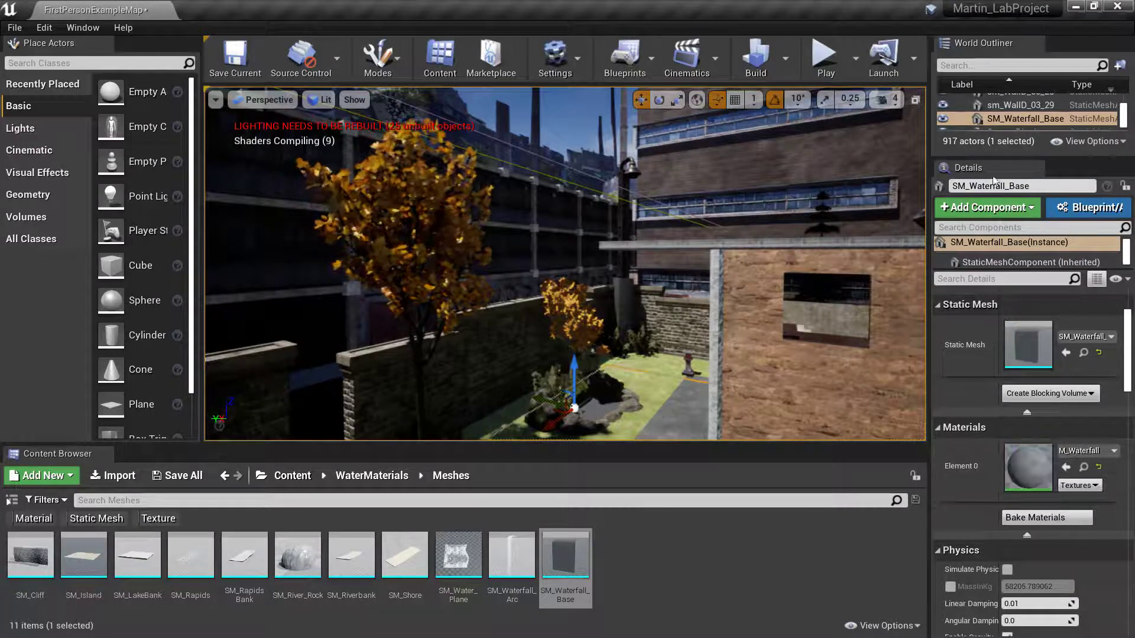
pyautogui.moveTo(567, 266); pyautogui.dragTo(531, 288, button='right')
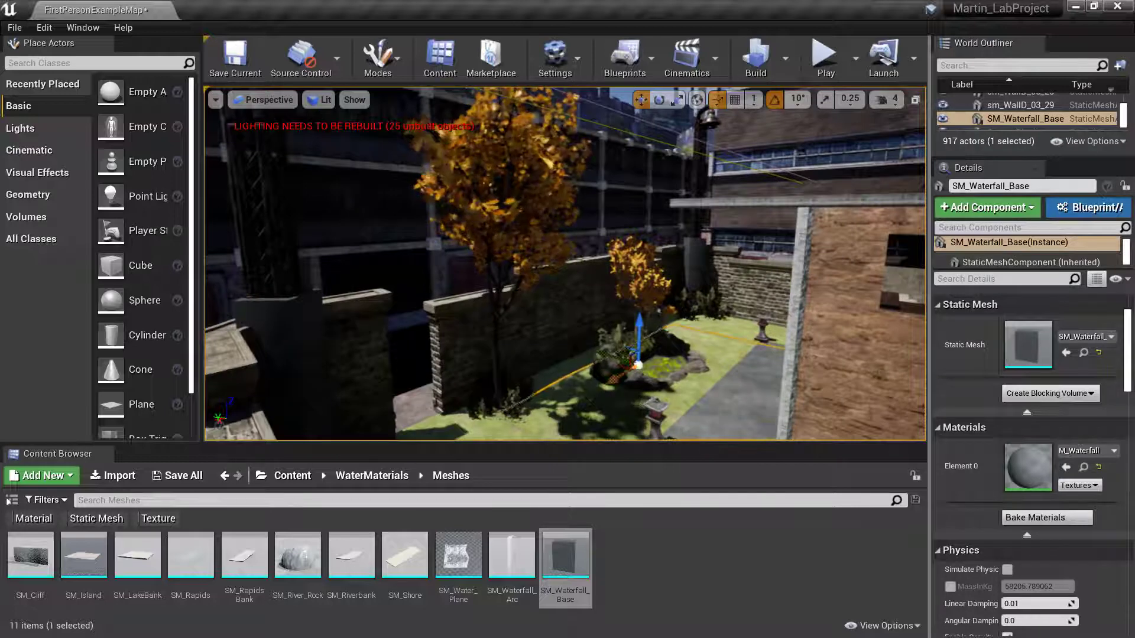
pyautogui.moveTo(712, 405)
pyautogui.mouseDown(button='right')
pyautogui.moveTo(704, 421)
pyautogui.moveTo(762, 429)
pyautogui.moveTo(692, 406)
pyautogui.mouseUp(button='right')
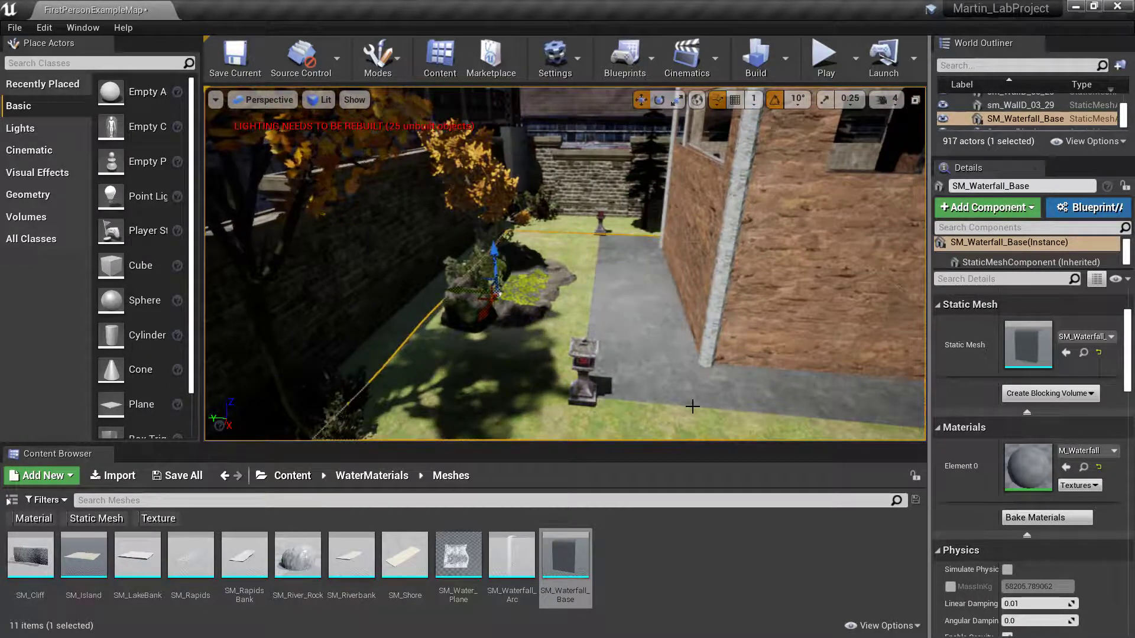
pyautogui.hotkey('ctrl', 'z')
pyautogui.moveTo(867, 308); pyautogui.dragTo(822, 304, button='right')
pyautogui.press('w')
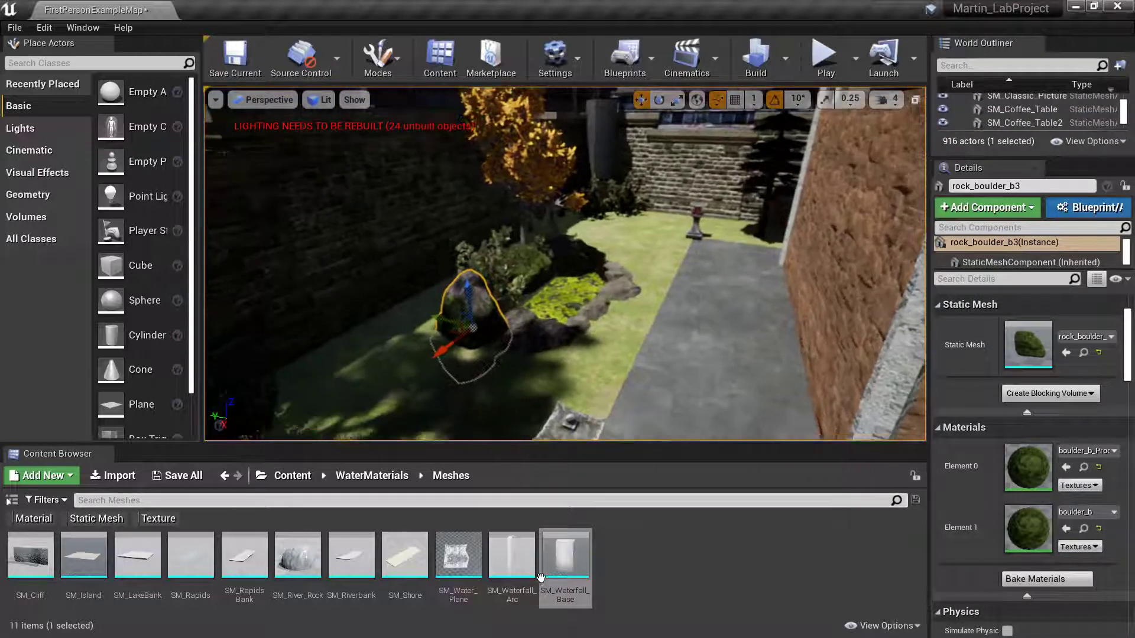
# - Drag SM_Waterfall_Base from the Content Browser into the garden behind the autumn tree
pyautogui.moveTo(565, 559)
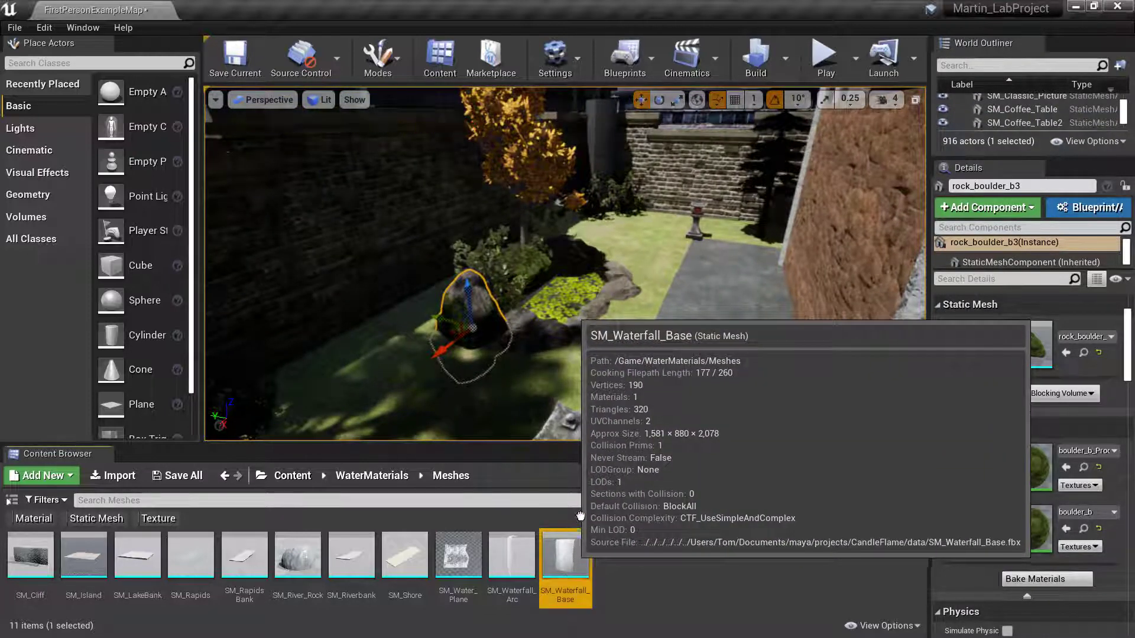
pyautogui.moveTo(566, 559); pyautogui.dragTo(595, 348)
pyautogui.moveTo(491, 339); pyautogui.dragTo(426, 355)
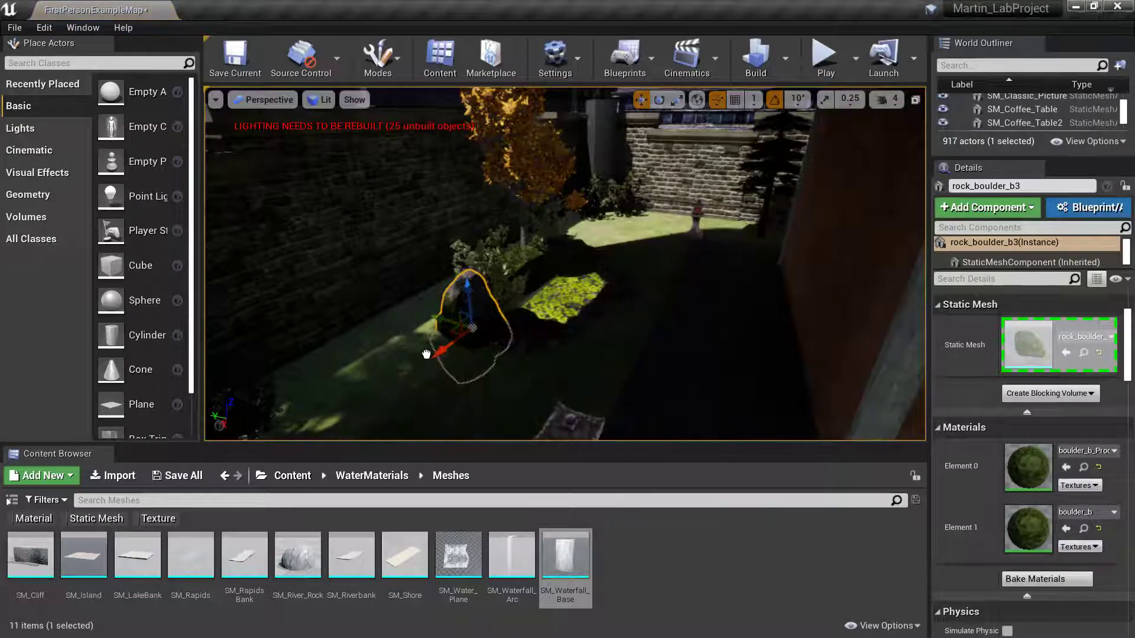
pyautogui.moveTo(647, 352); pyautogui.dragTo(718, 382)
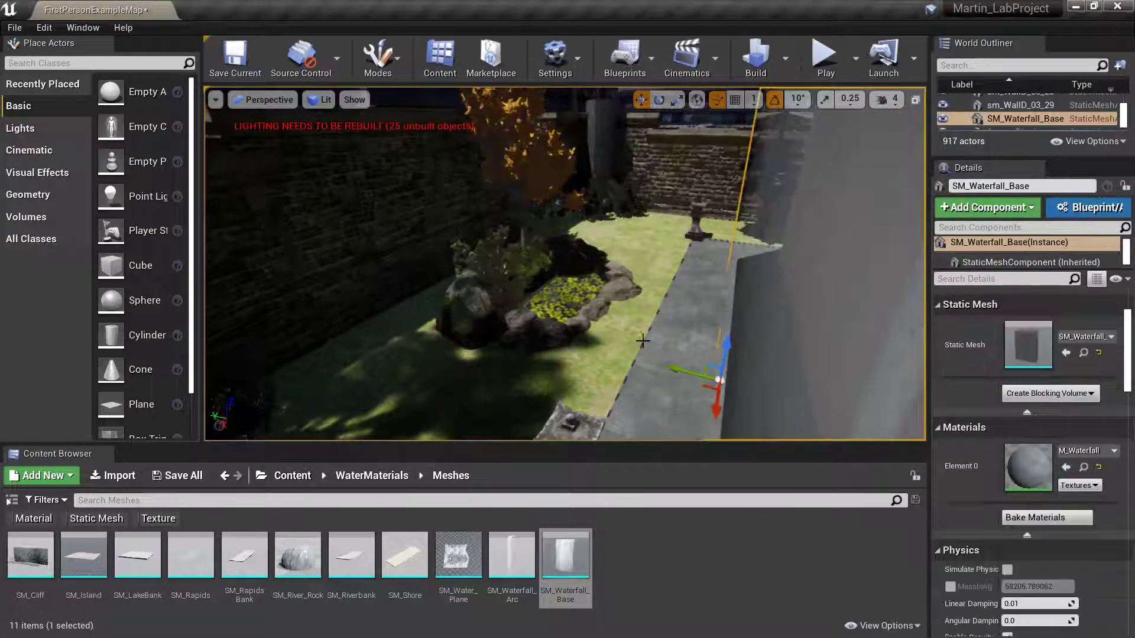
pyautogui.moveTo(641, 339); pyautogui.dragTo(759, 305, button='right')
pyautogui.moveTo(619, 304); pyautogui.dragTo(620, 309, button='right')
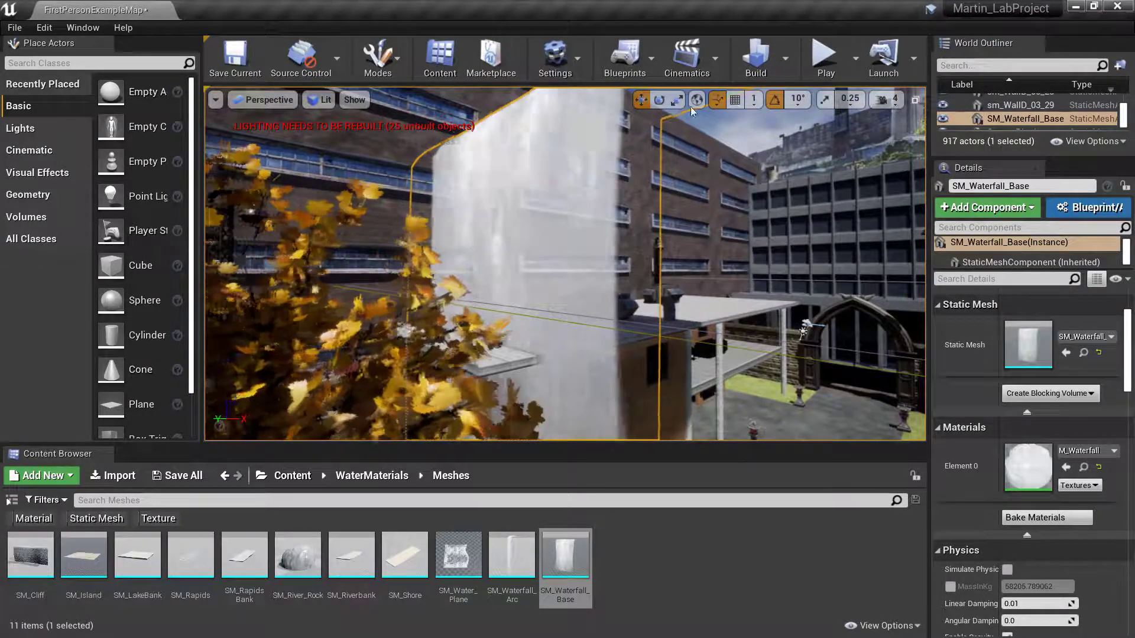
# - Switch to the scale tool in local space and scroll Details down to Physics and Collision
pyautogui.click(677, 99)
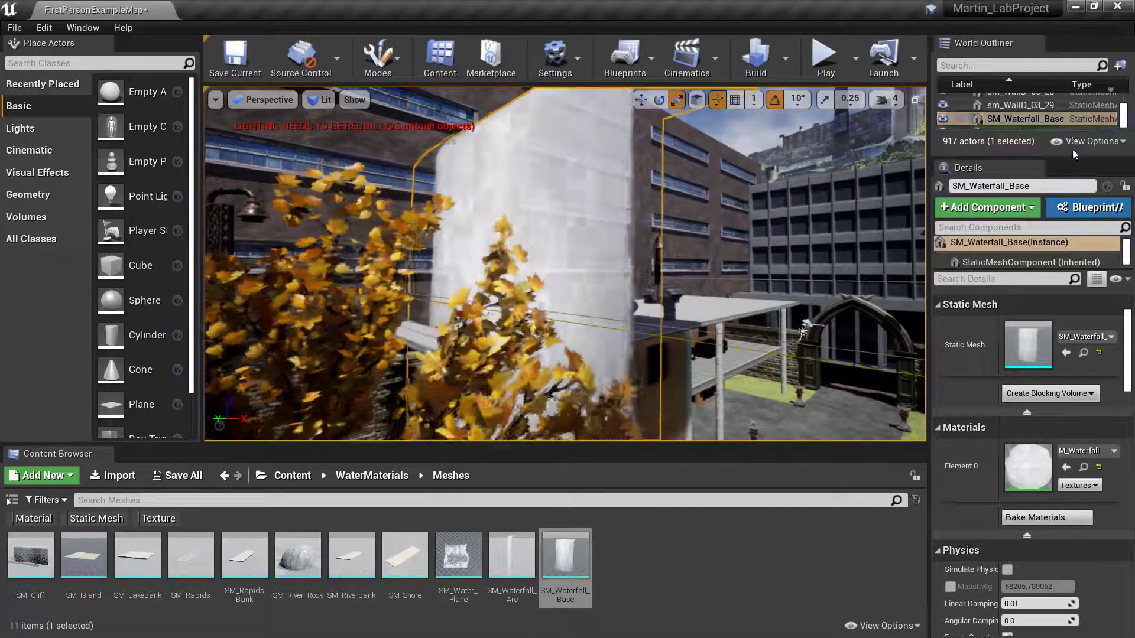
pyautogui.scroll(-3, 1046, 384)
pyautogui.scroll(-6, 1053, 483)
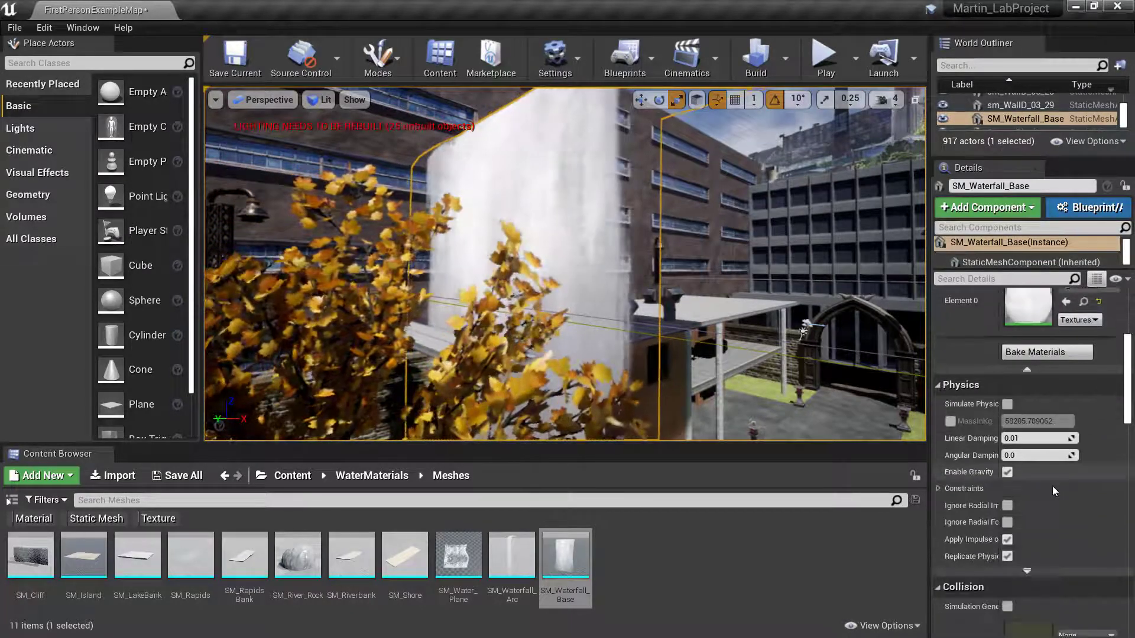
# - Shrink SM_Waterfall_Base down to about 0.2 × 0.08 scale using the Scale field
pyautogui.scroll(10, 1132, 323)
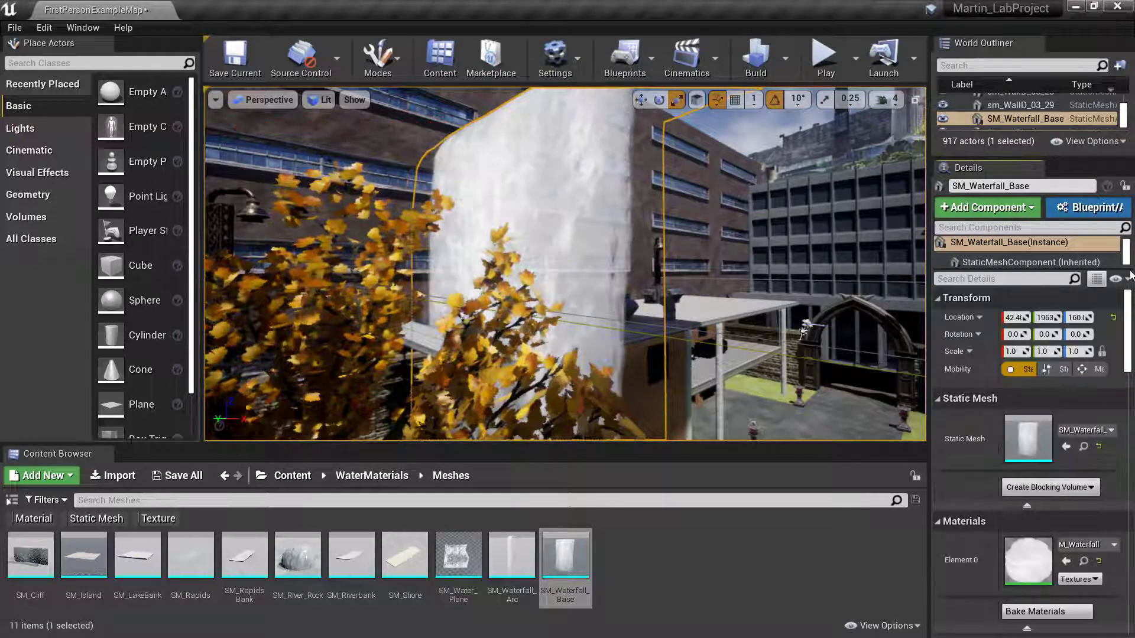
pyautogui.moveTo(1027, 353); pyautogui.dragTo(999, 353)
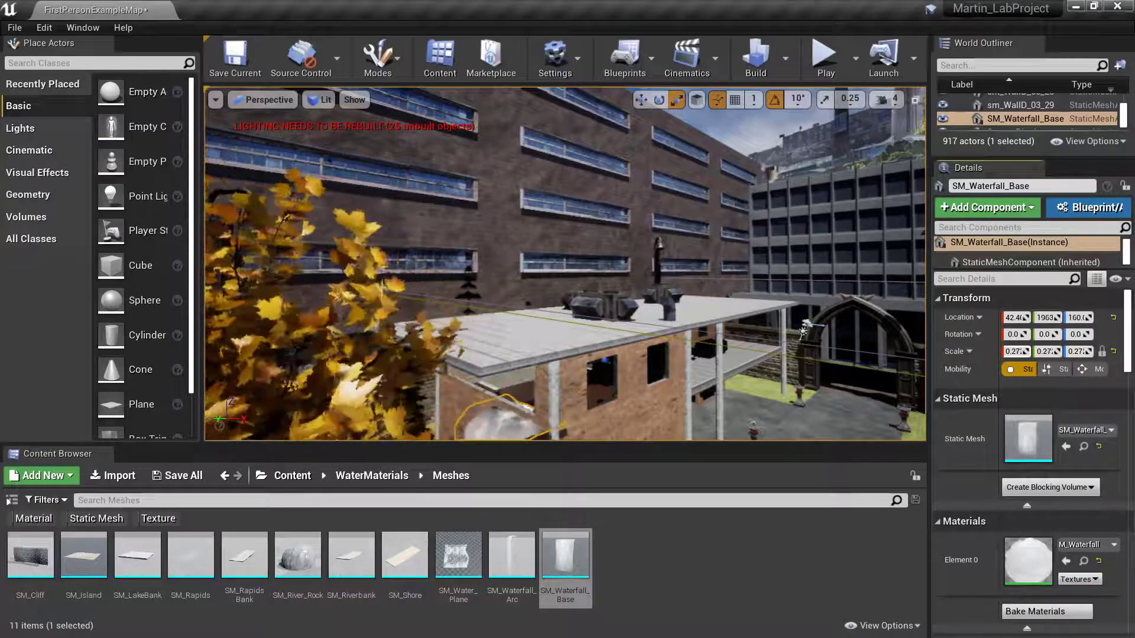
pyautogui.moveTo(755, 349); pyautogui.dragTo(827, 390, button='right')
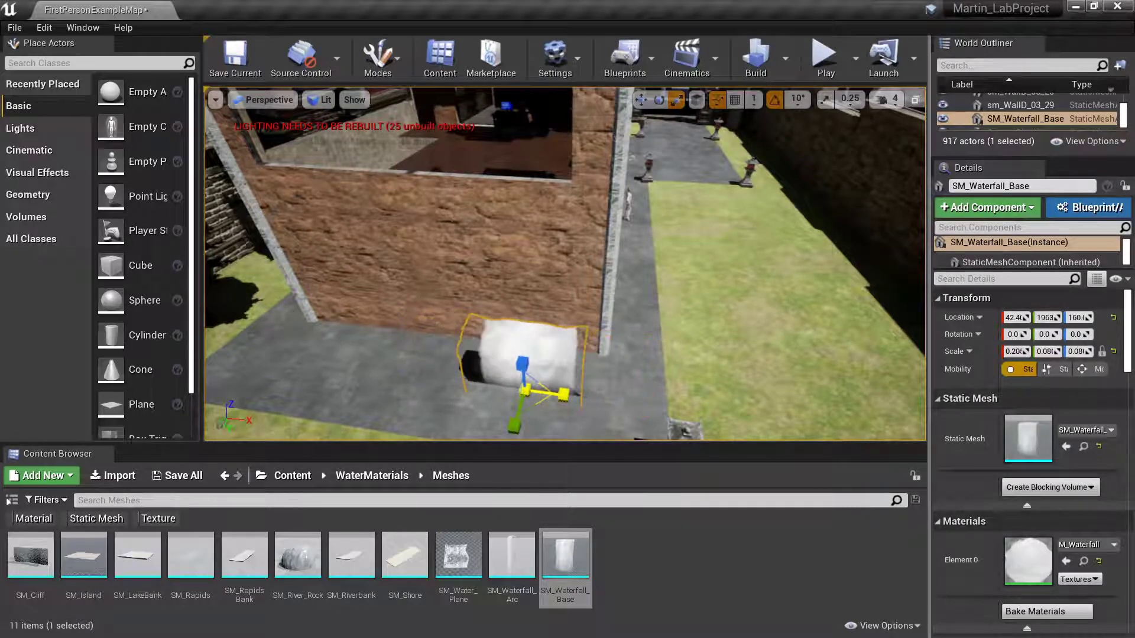
pyautogui.press('w')
pyautogui.moveTo(555, 369); pyautogui.dragTo(690, 353, button='right')
pyautogui.press('s')
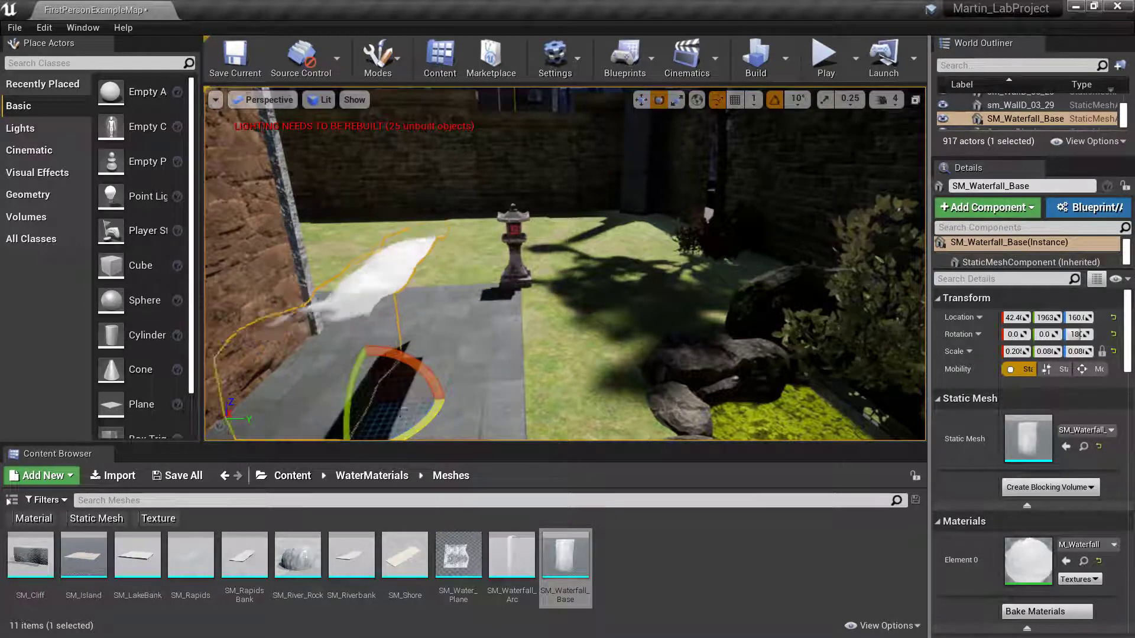
pyautogui.press('a')
# - Turn the waterfall base 180° to face the pond and move it to the pond's back edge
pyautogui.moveTo(444, 390); pyautogui.dragTo(830, 378, button='right')
pyautogui.press('r')
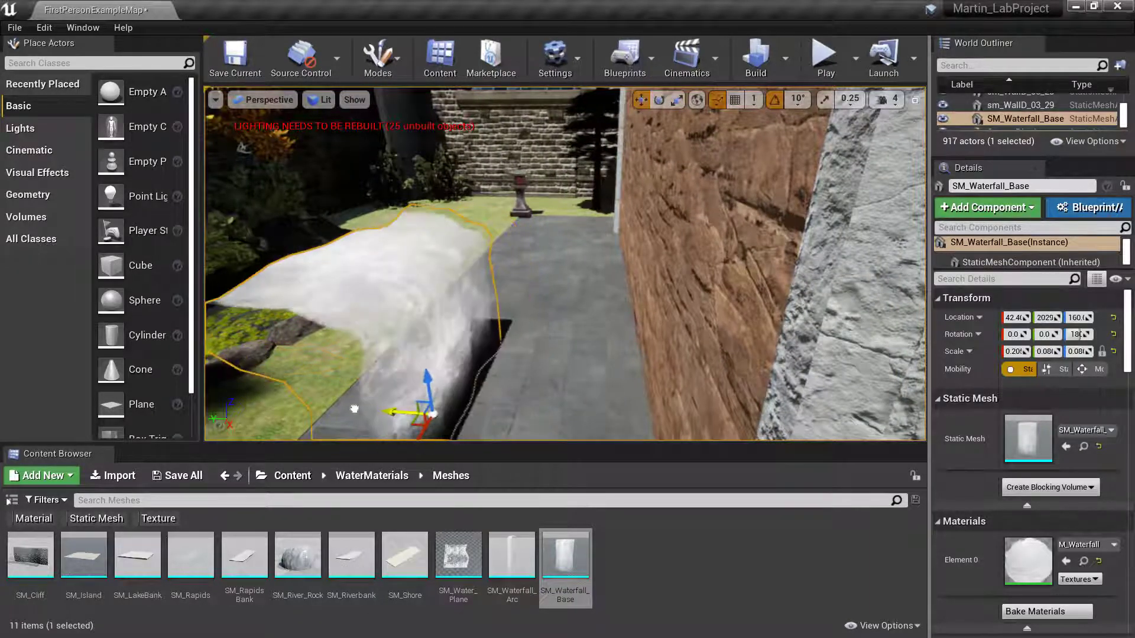
pyautogui.moveTo(210, 399); pyautogui.dragTo(206, 399)
pyautogui.moveTo(379, 354); pyautogui.dragTo(104, 355, button='right')
pyautogui.press('w')
pyautogui.press('s')
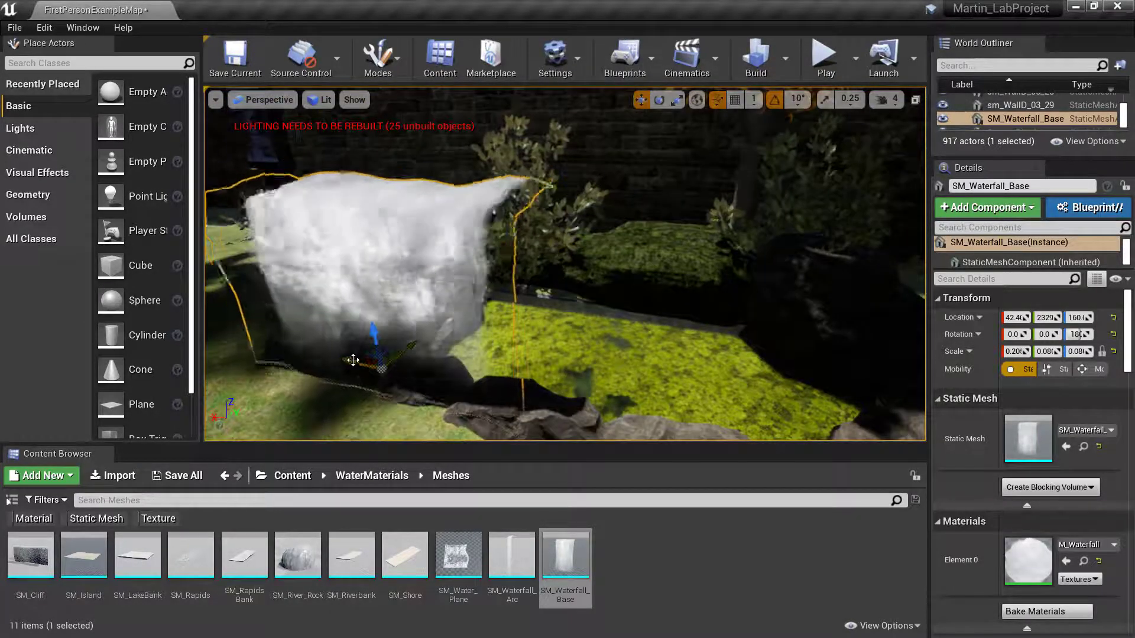
pyautogui.moveTo(360, 365); pyautogui.dragTo(520, 413)
pyautogui.press('s')
pyautogui.moveTo(592, 370); pyautogui.dragTo(565, 369, button='right')
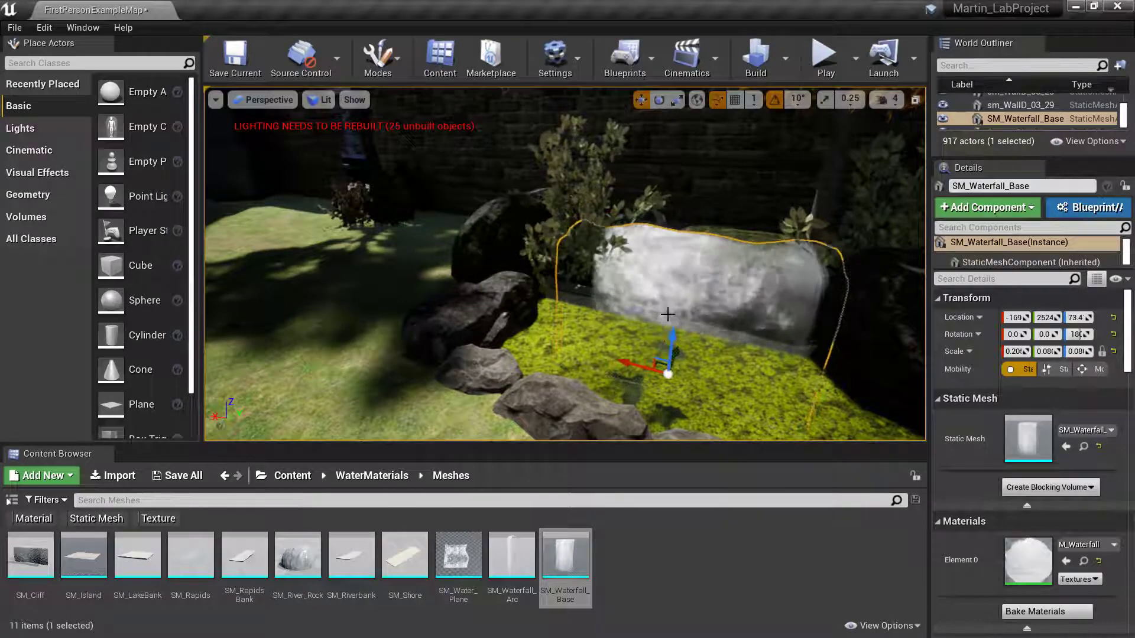
# - Nudge the waterfall mesh along Y against the rocks, then select rock_boulder_a behind it
pyautogui.moveTo(668, 314); pyautogui.dragTo(828, 334, button='right')
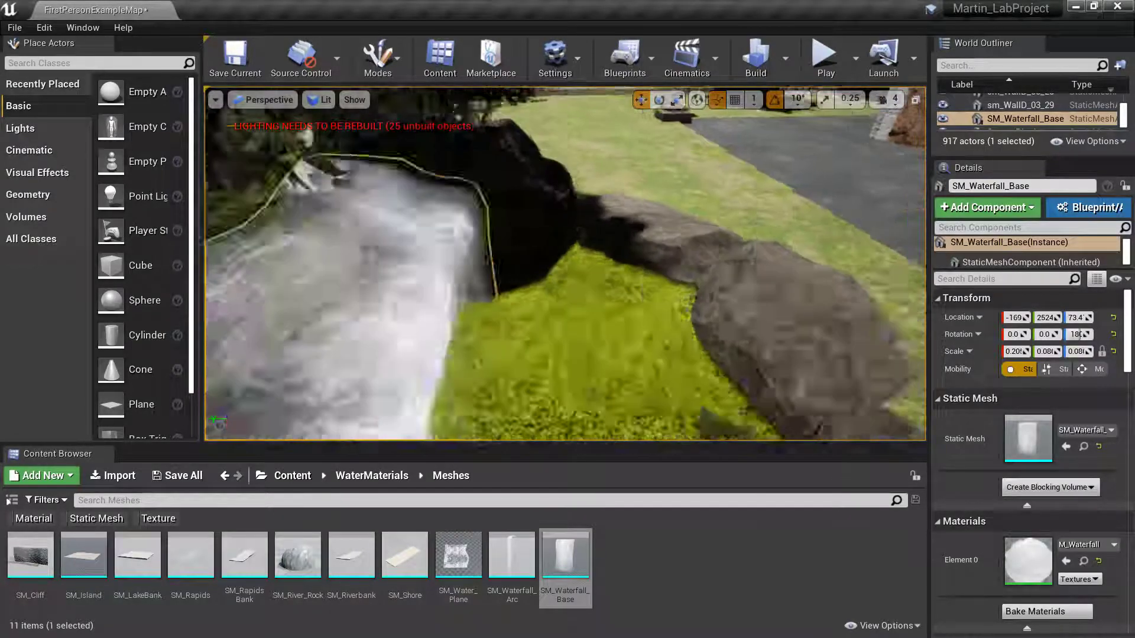
pyautogui.moveTo(607, 333)
pyautogui.mouseDown(button='right')
pyautogui.moveTo(606, 366)
pyautogui.moveTo(607, 355)
pyautogui.mouseUp(button='right')
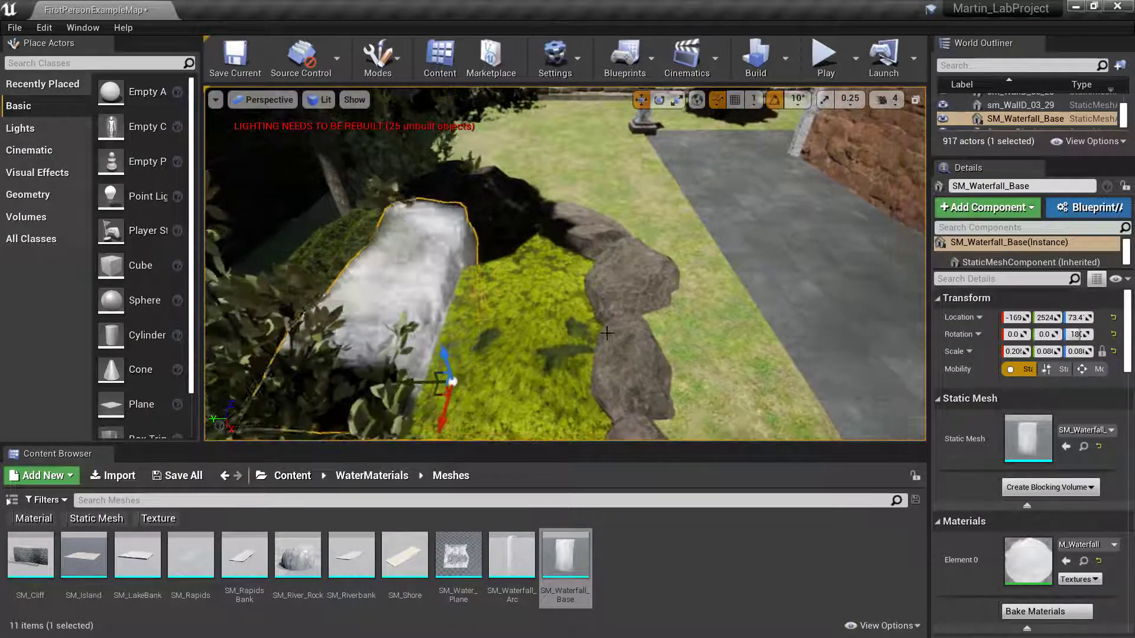
pyautogui.moveTo(407, 385); pyautogui.dragTo(442, 361)
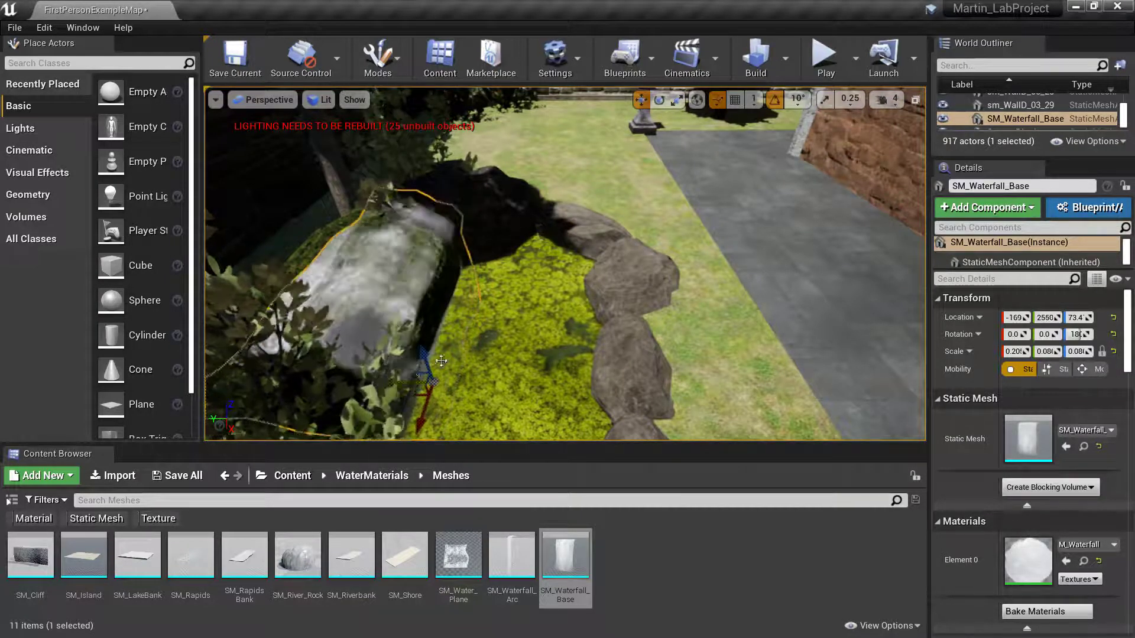
pyautogui.moveTo(441, 361); pyautogui.dragTo(353, 353, button='right')
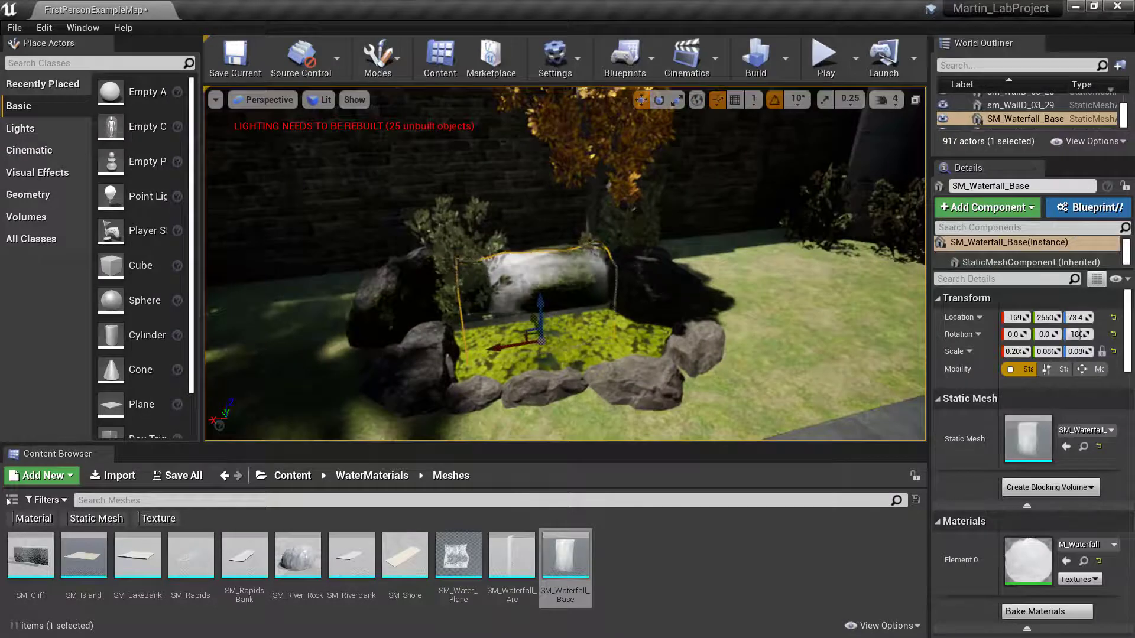
pyautogui.moveTo(515, 337); pyautogui.dragTo(476, 348, button='right')
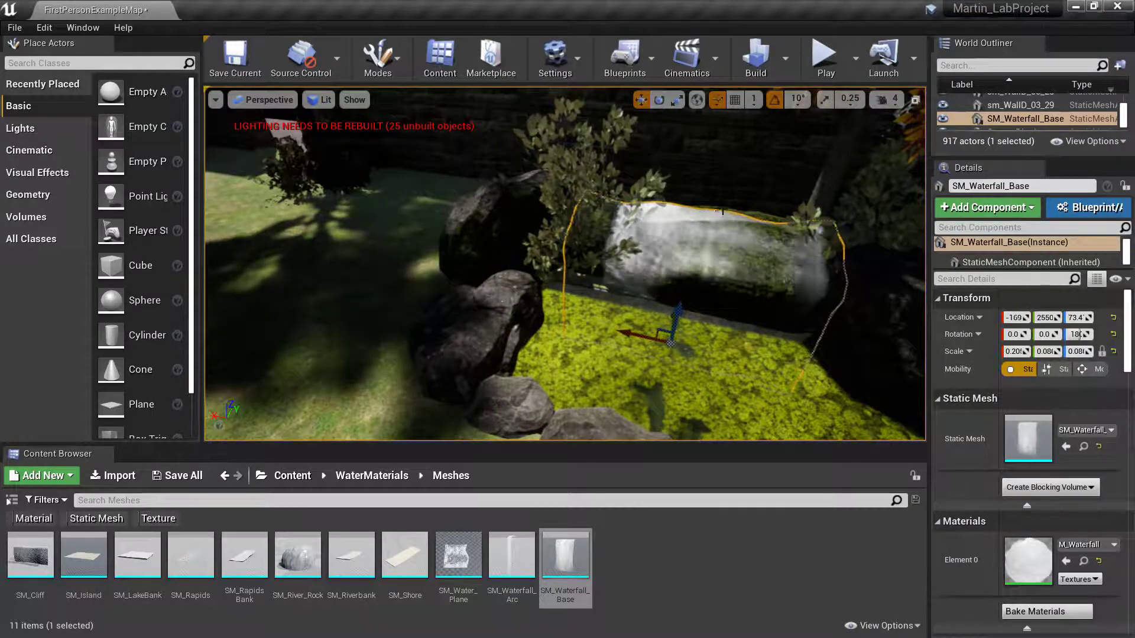
pyautogui.click(735, 212)
pyautogui.click(734, 211)
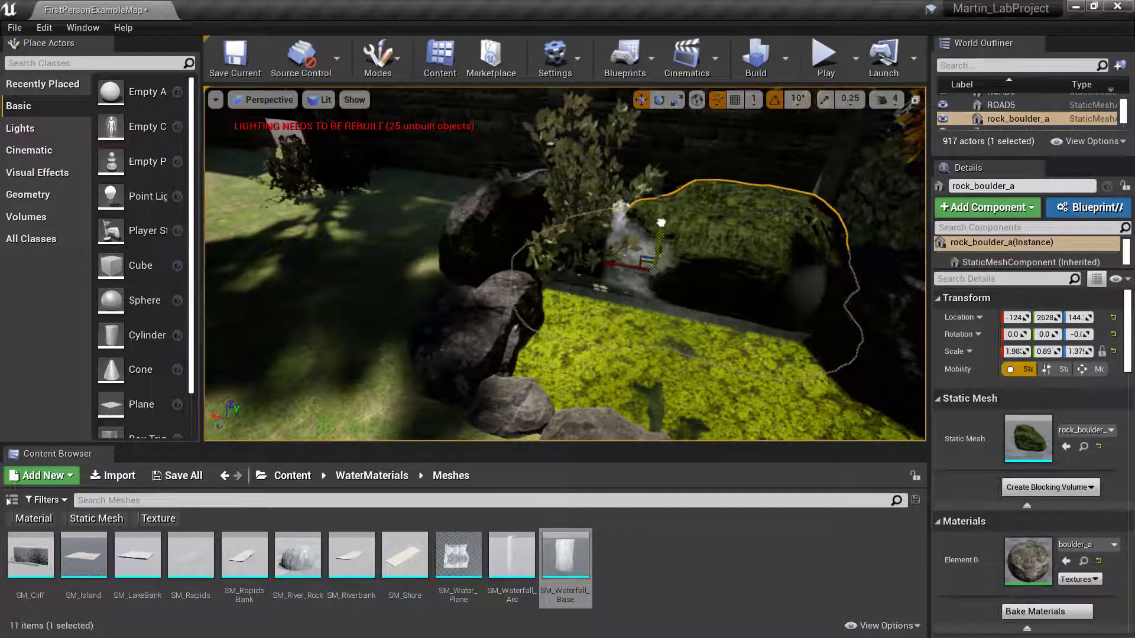
# - Raise rock_boulder_a, widen it to Y scale 1.29 at Y 2704, and start a Play test
pyautogui.moveTo(661, 214); pyautogui.dragTo(661, 200)
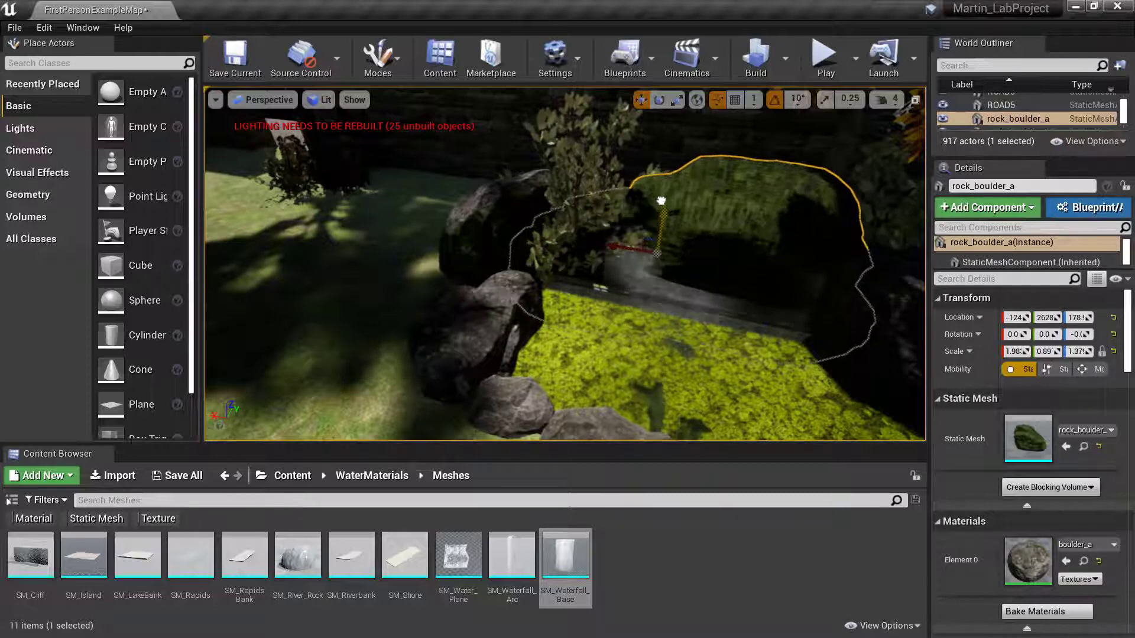
pyautogui.moveTo(661, 201); pyautogui.dragTo(697, 204, button='right')
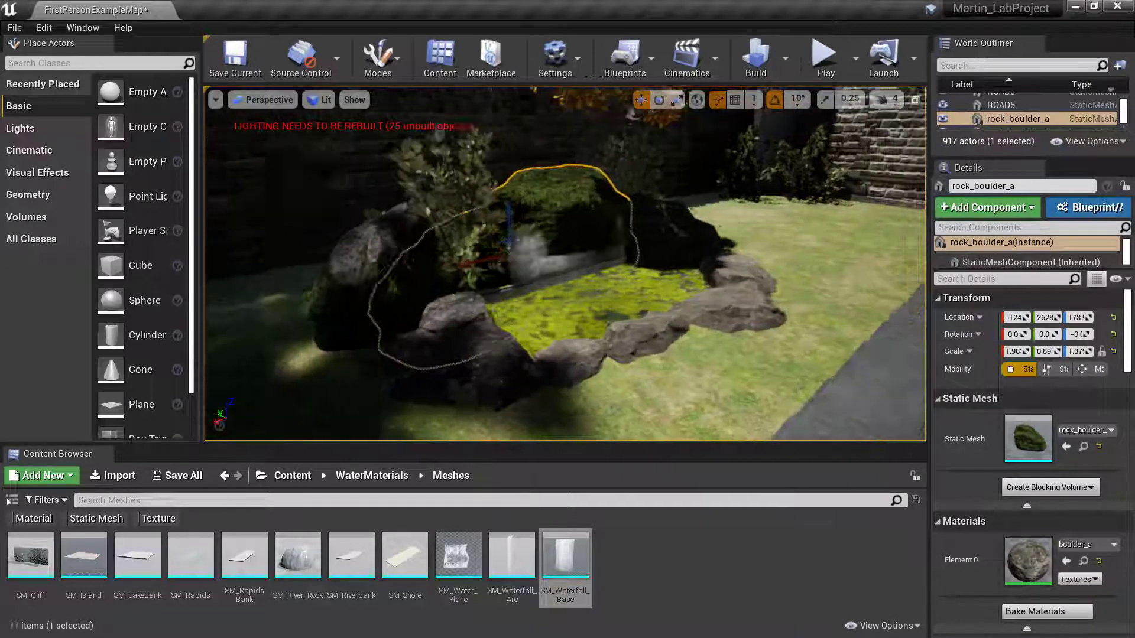
pyautogui.moveTo(626, 331); pyautogui.dragTo(561, 319, button='right')
pyautogui.press('e')
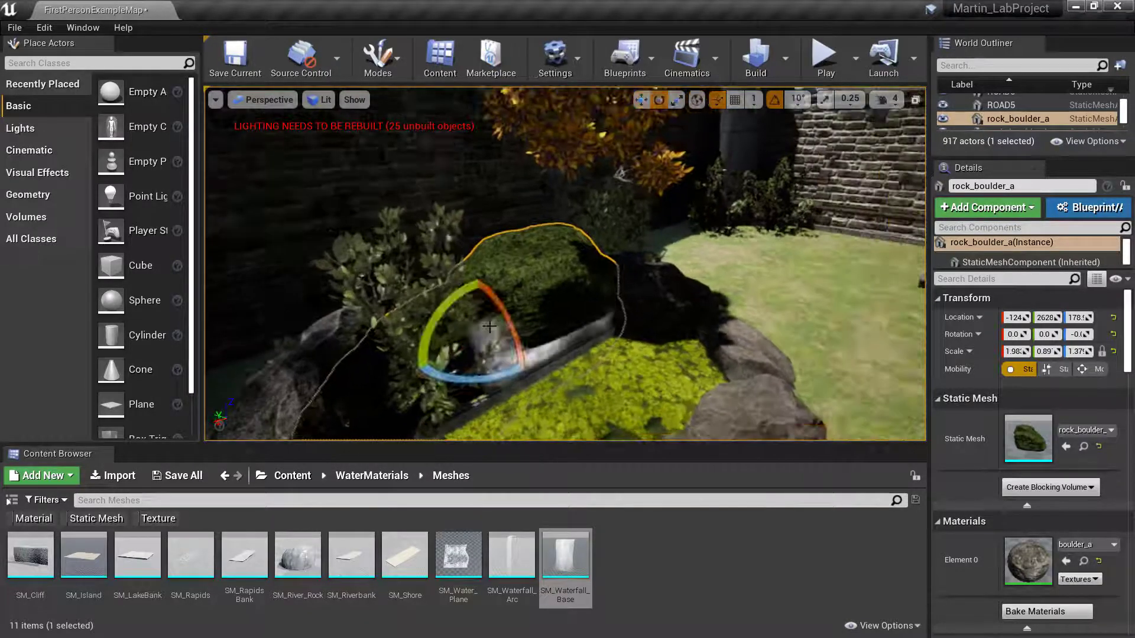
pyautogui.moveTo(453, 329)
pyautogui.mouseDown()
pyautogui.moveTo(478, 323)
pyautogui.moveTo(437, 322)
pyautogui.mouseUp()
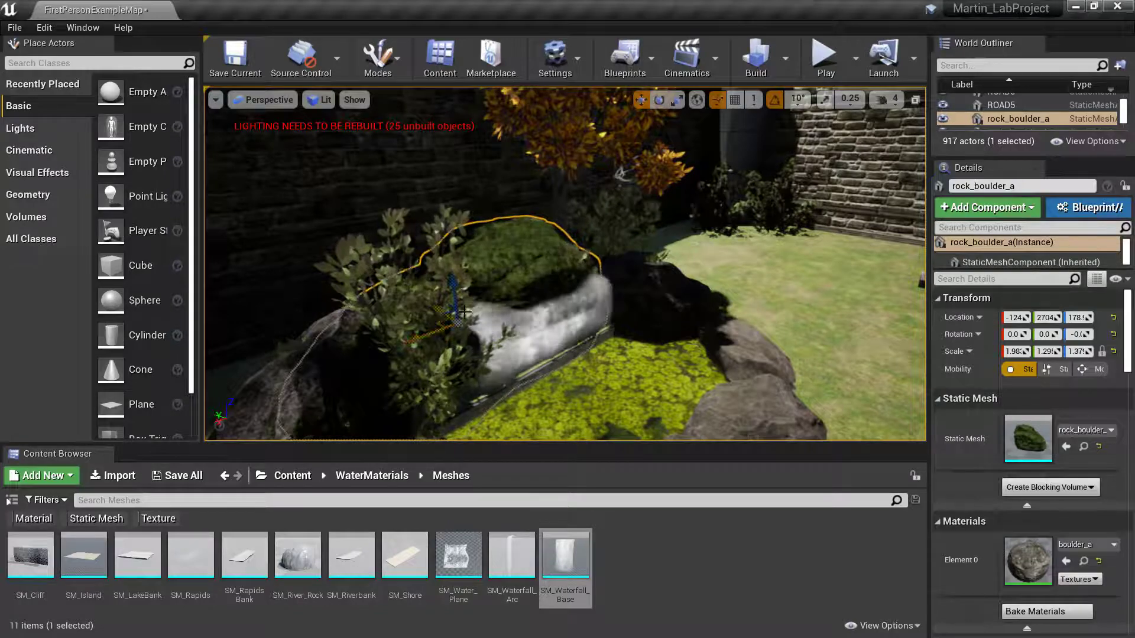
pyautogui.moveTo(437, 322); pyautogui.dragTo(408, 331, button='right')
pyautogui.moveTo(523, 288); pyautogui.dragTo(535, 289, button='right')
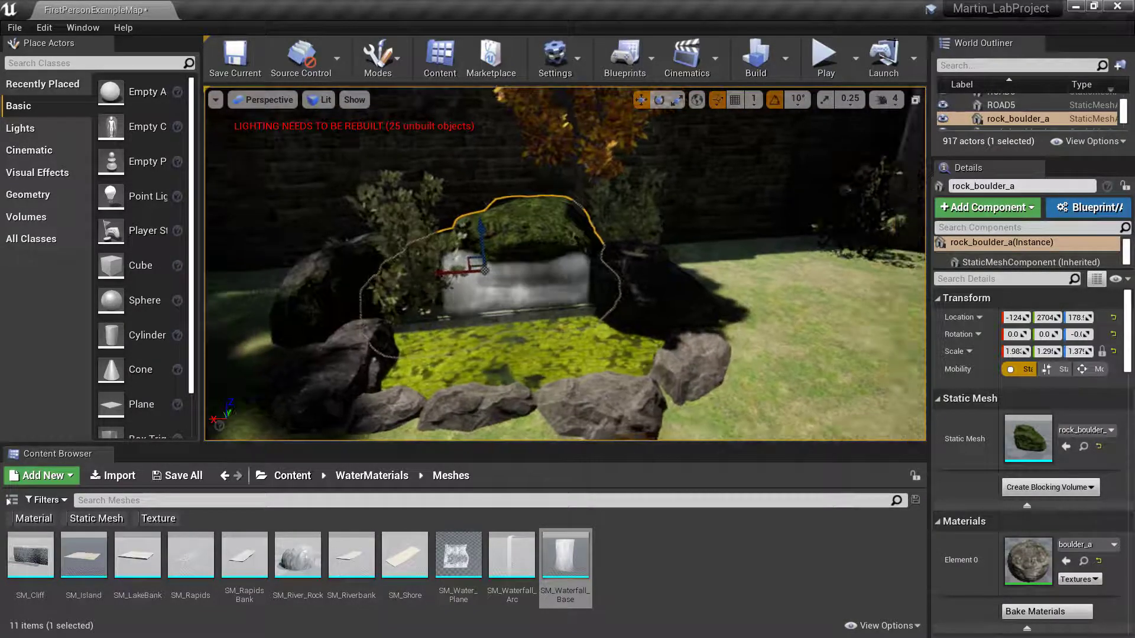
pyautogui.click(827, 65)
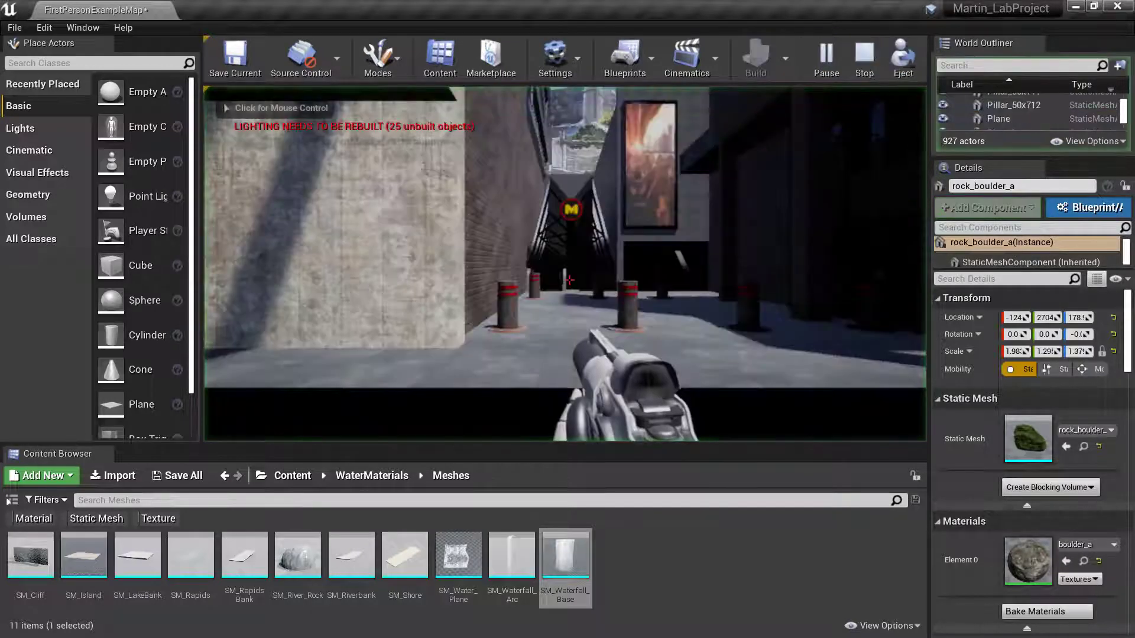
# - Walk past the wall and lanterns to the pond and waterfall, then exit play with Esc
pyautogui.click(687, 281)
pyautogui.press('w')
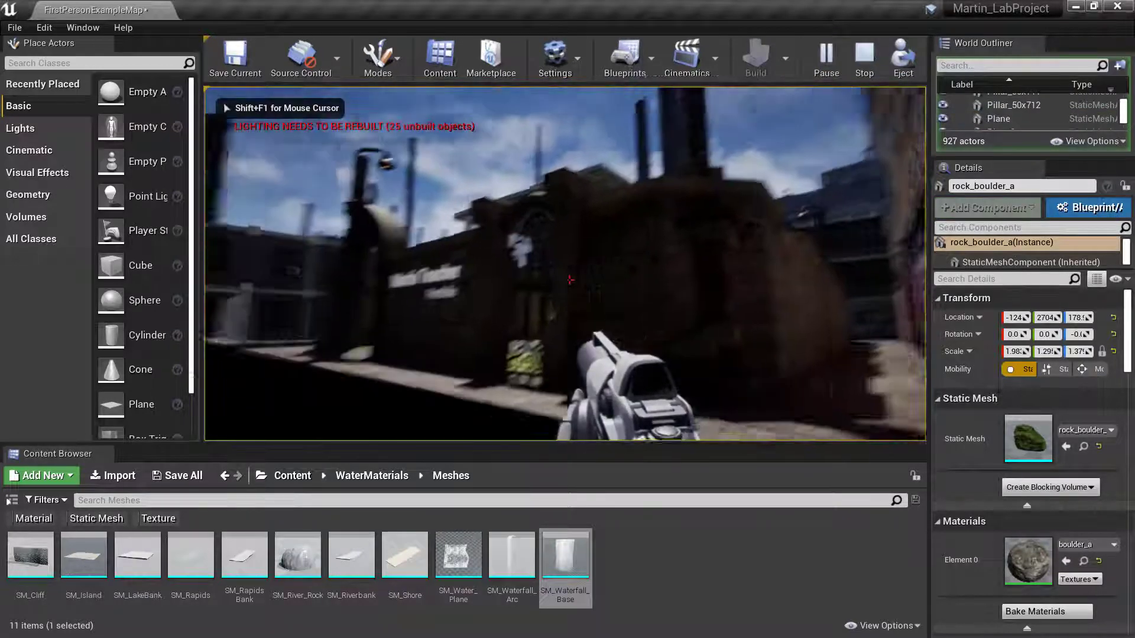
pyautogui.press('w')
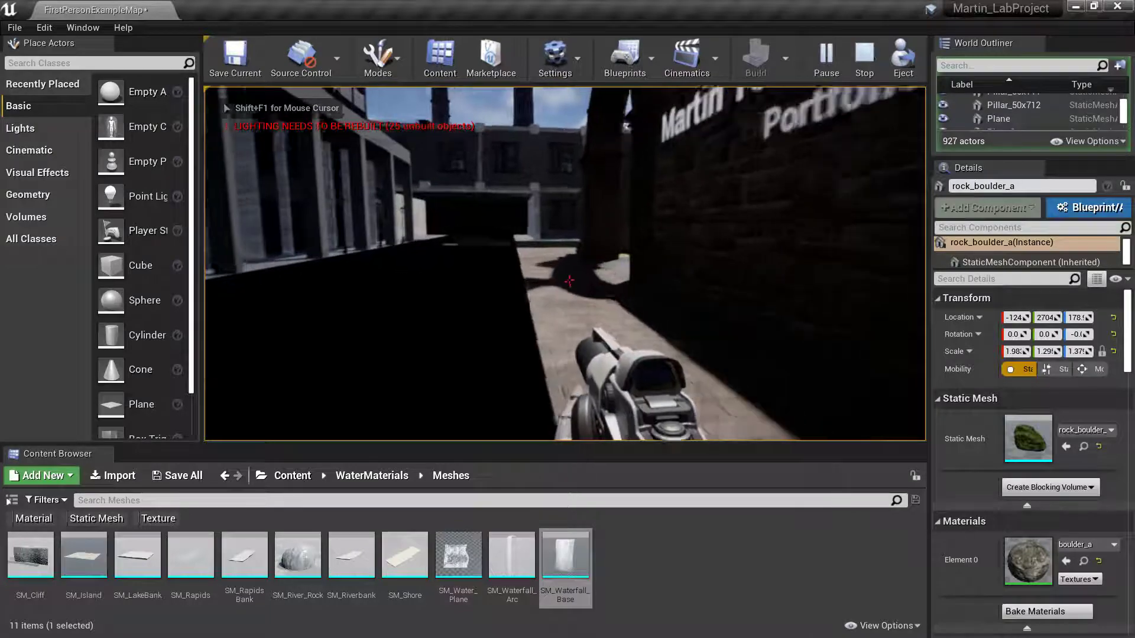
pyautogui.press('w')
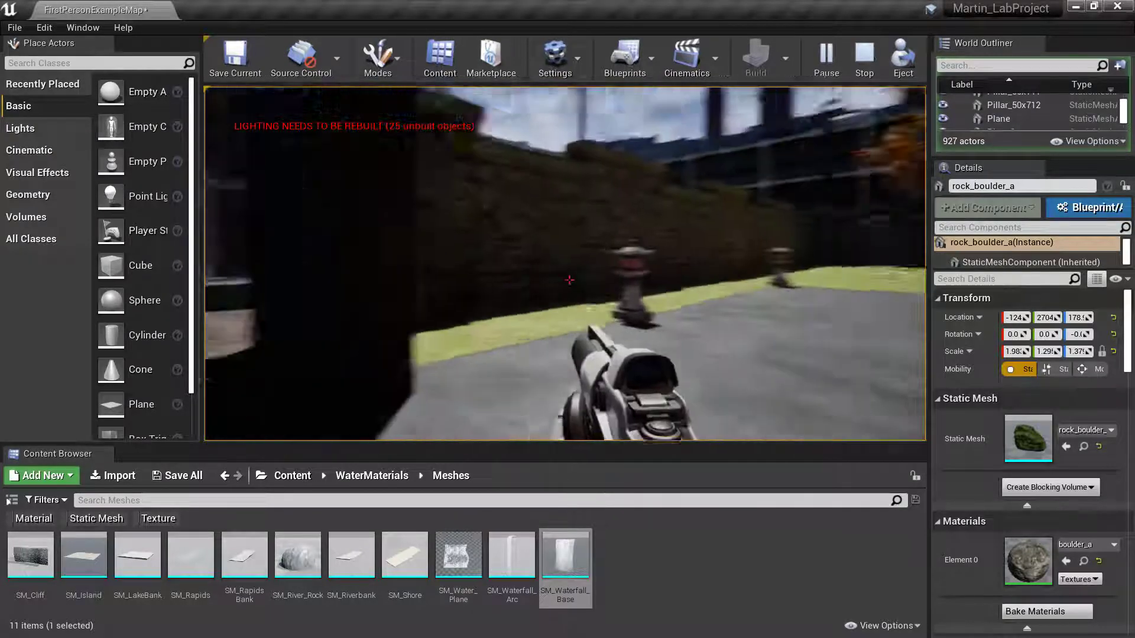
pyautogui.press('w')
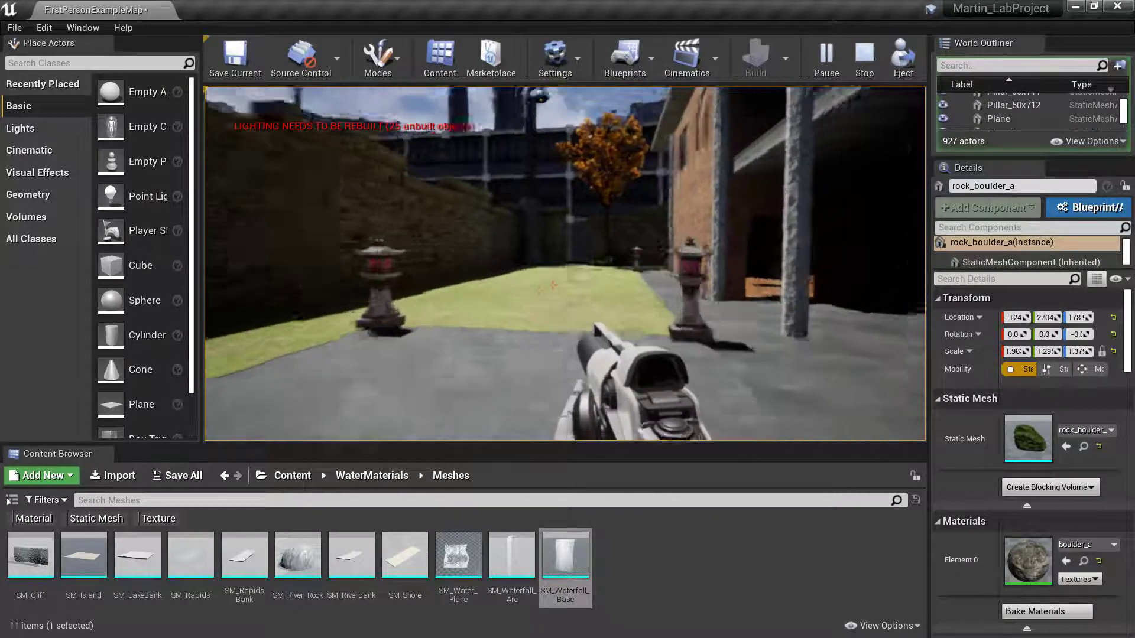
pyautogui.press('w')
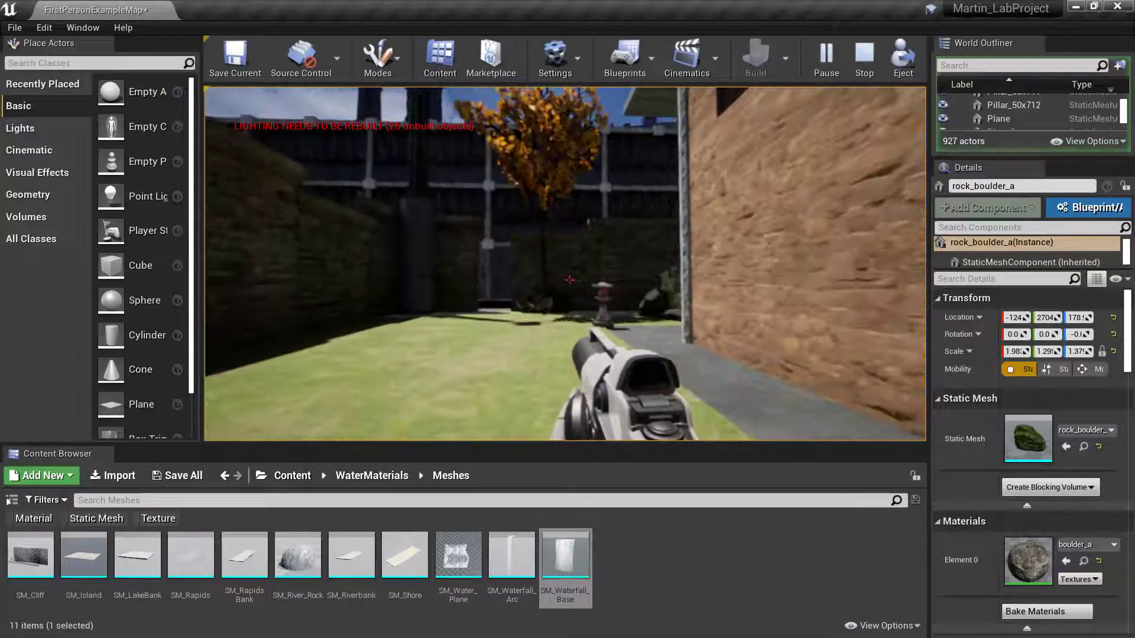
pyautogui.press('w')
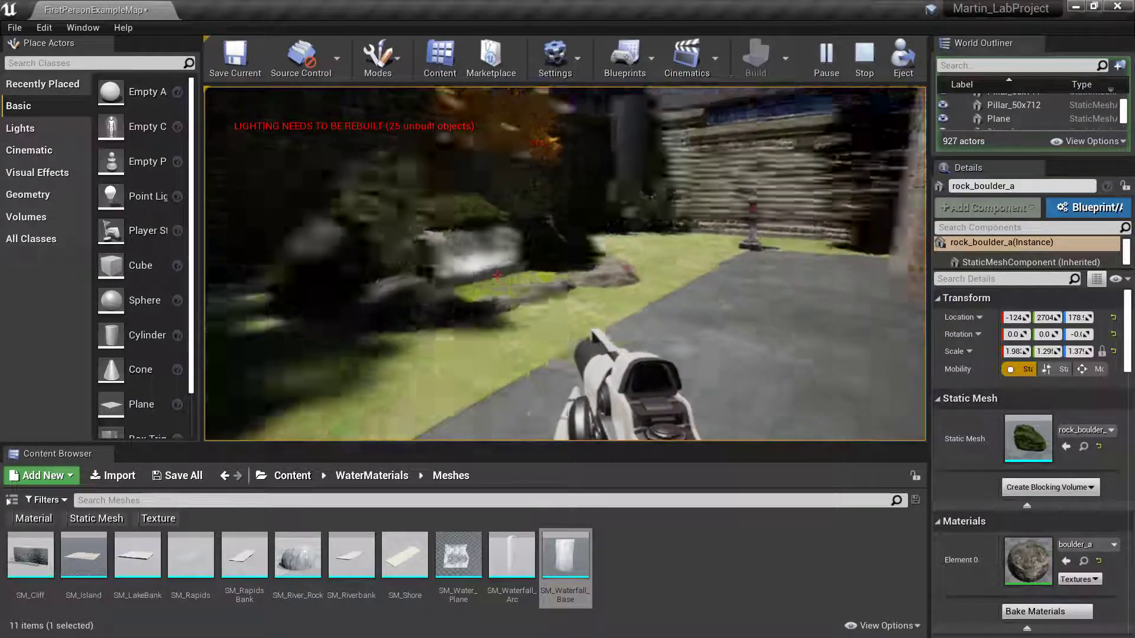
pyautogui.press('w')
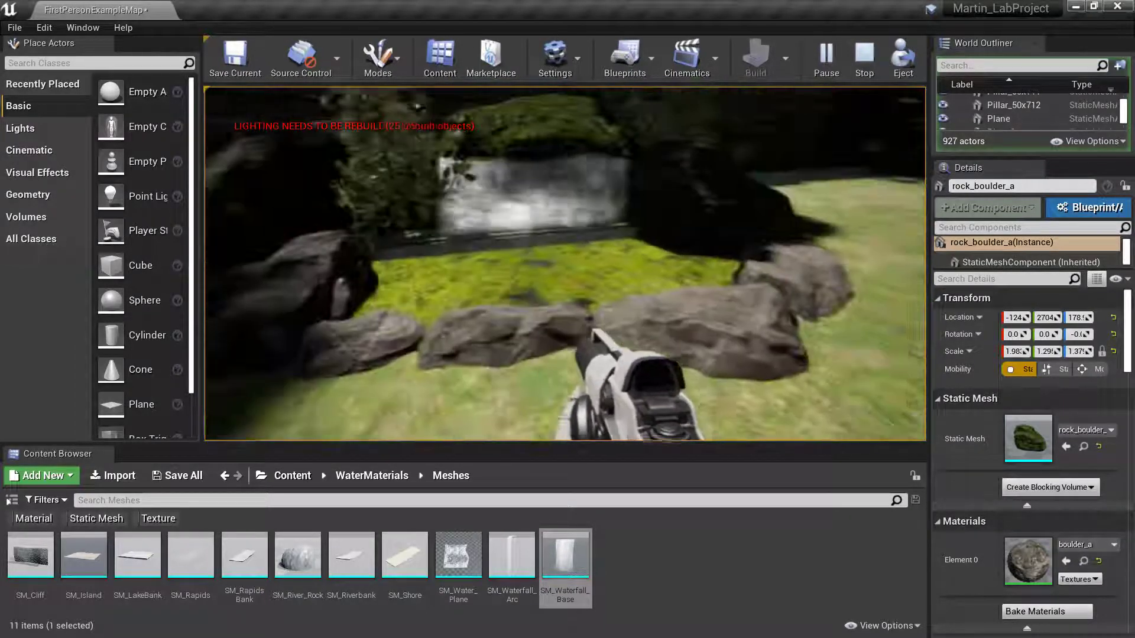
pyautogui.press('w')
pyautogui.press('w')
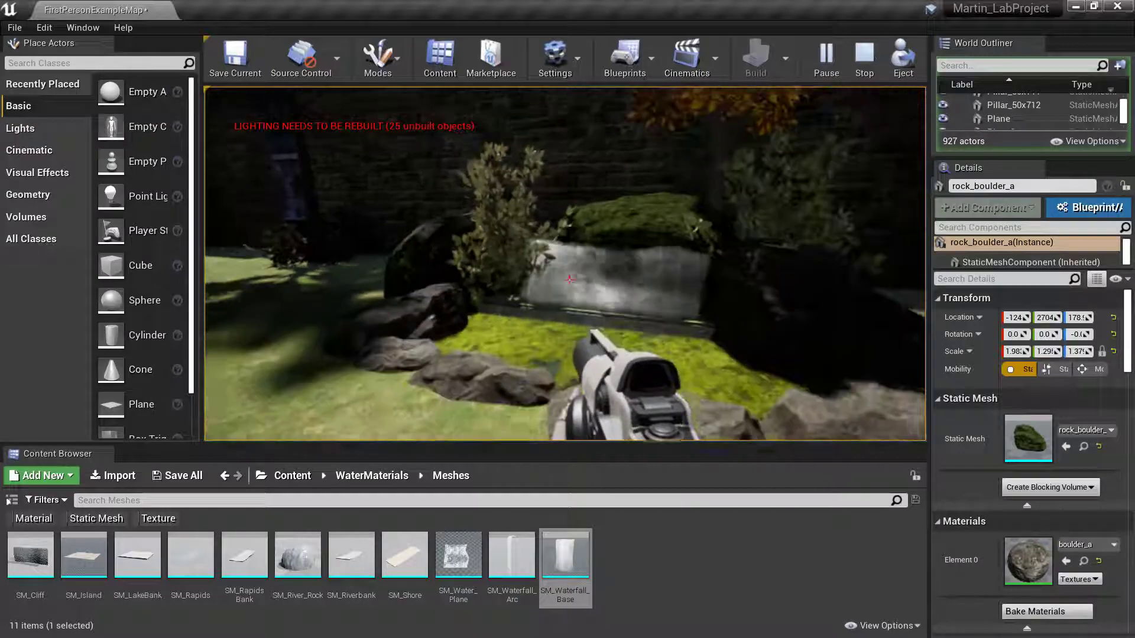
pyautogui.press('w')
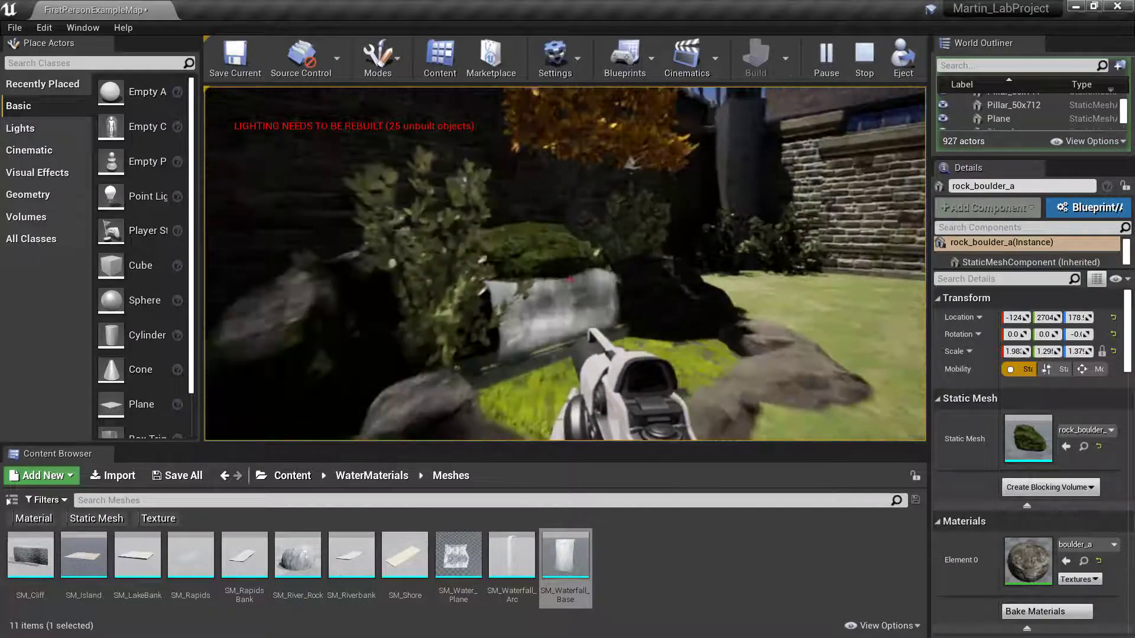
pyautogui.press('w')
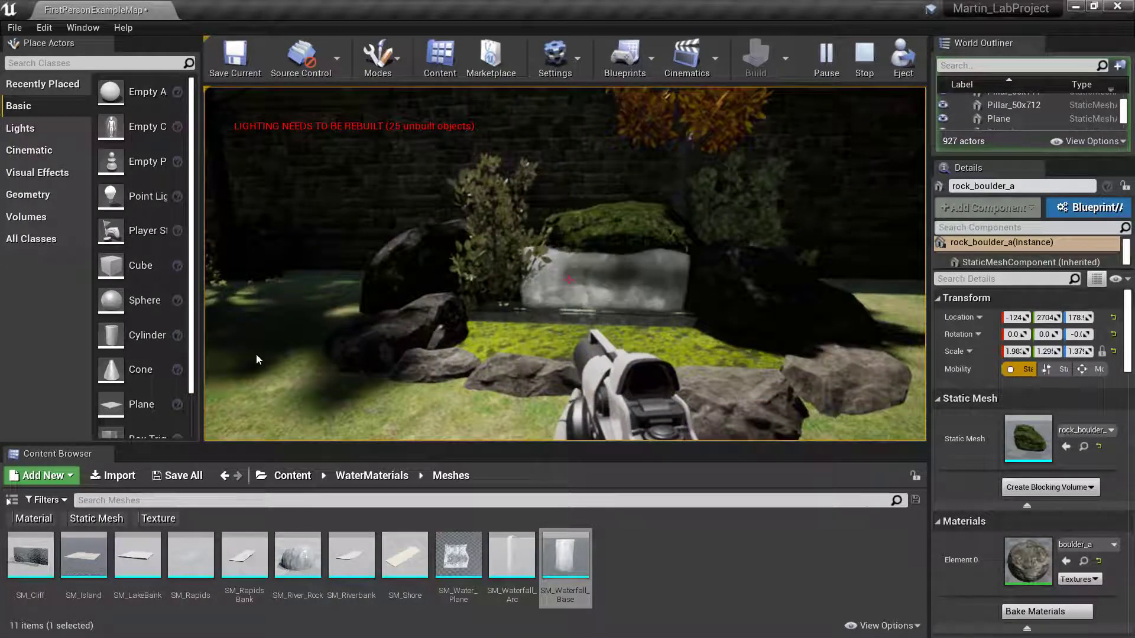
pyautogui.press('Escape')
# - Fly to the pond, select Plane2, scroll Details to Collision and widen the Details panel
pyautogui.press('q')
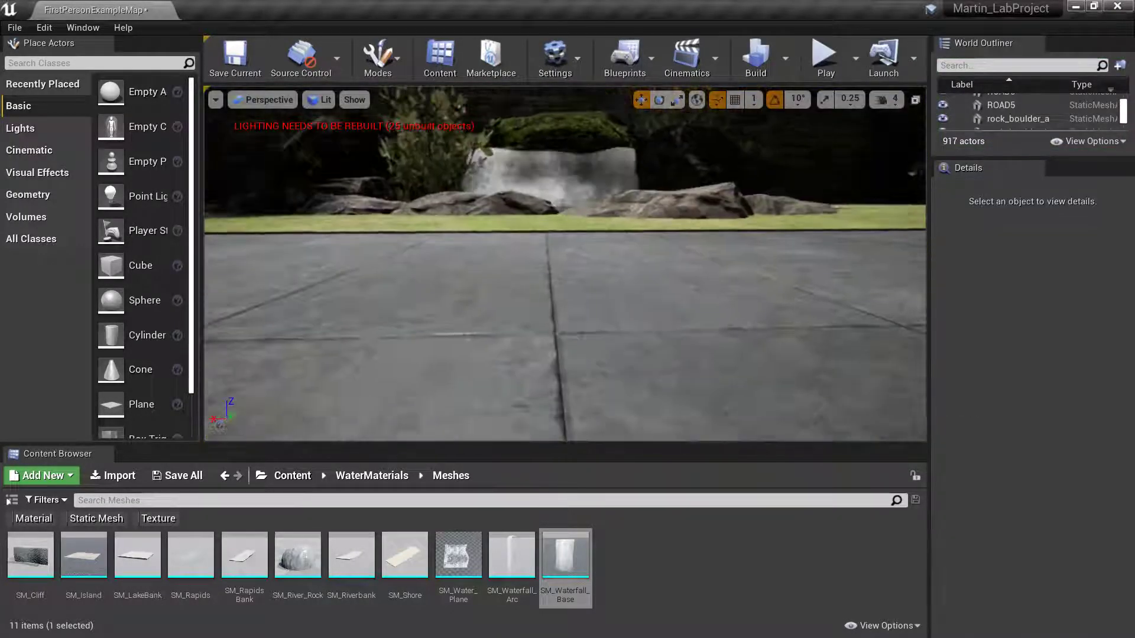
pyautogui.moveTo(565, 264); pyautogui.dragTo(671, 277, button='right')
pyautogui.press('w')
pyautogui.press('s')
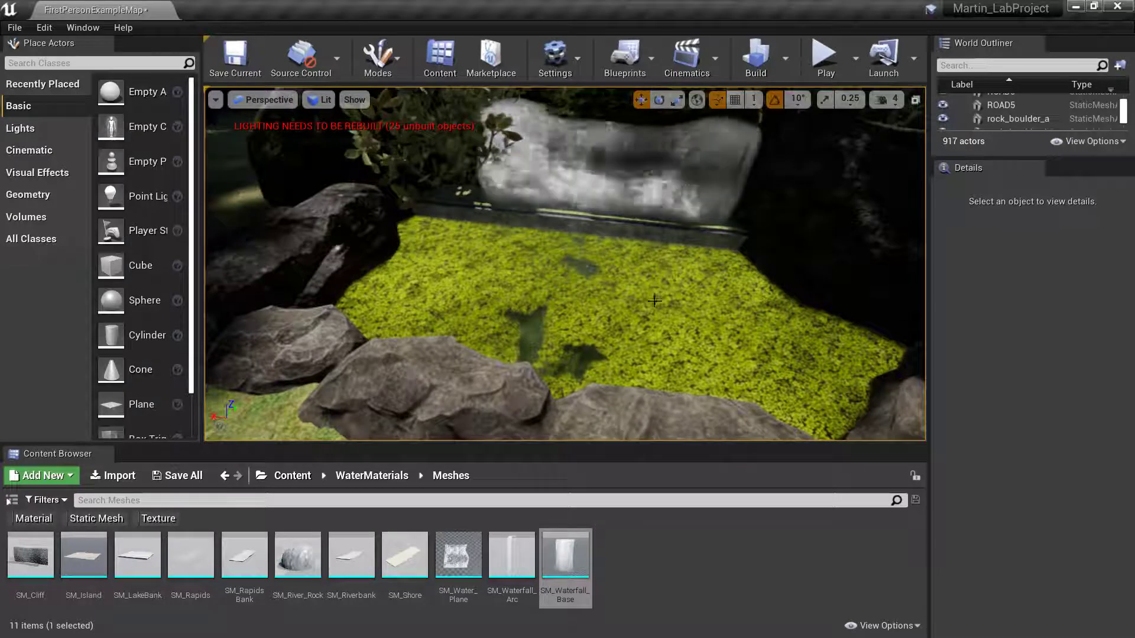
pyautogui.click(654, 301)
pyautogui.scroll(-1, 1025, 391)
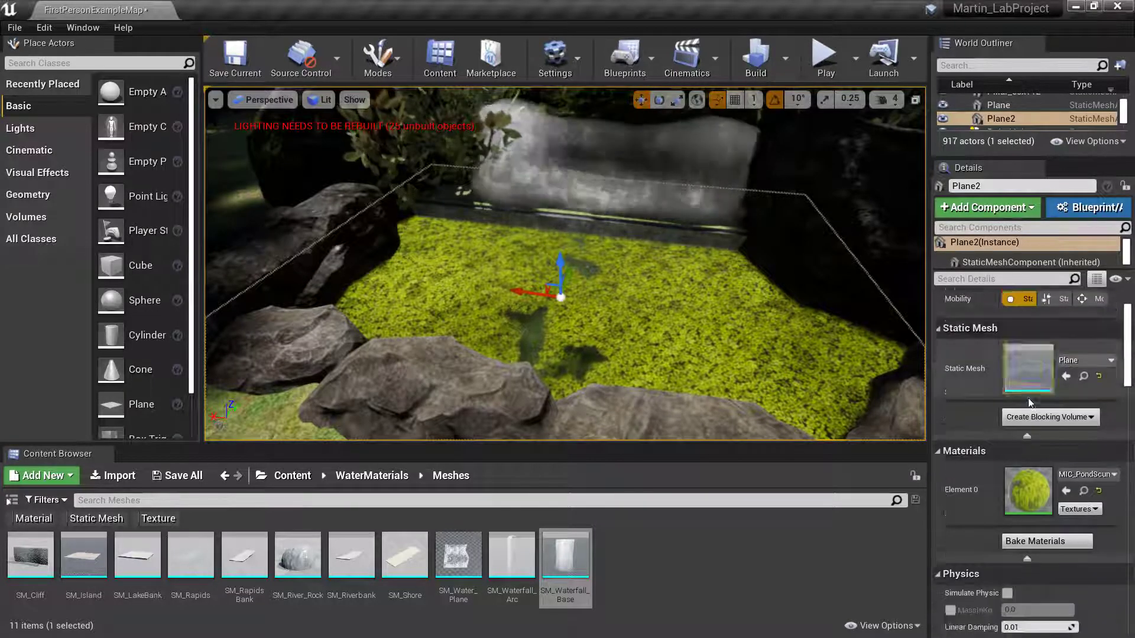
pyautogui.scroll(-8, 1027, 398)
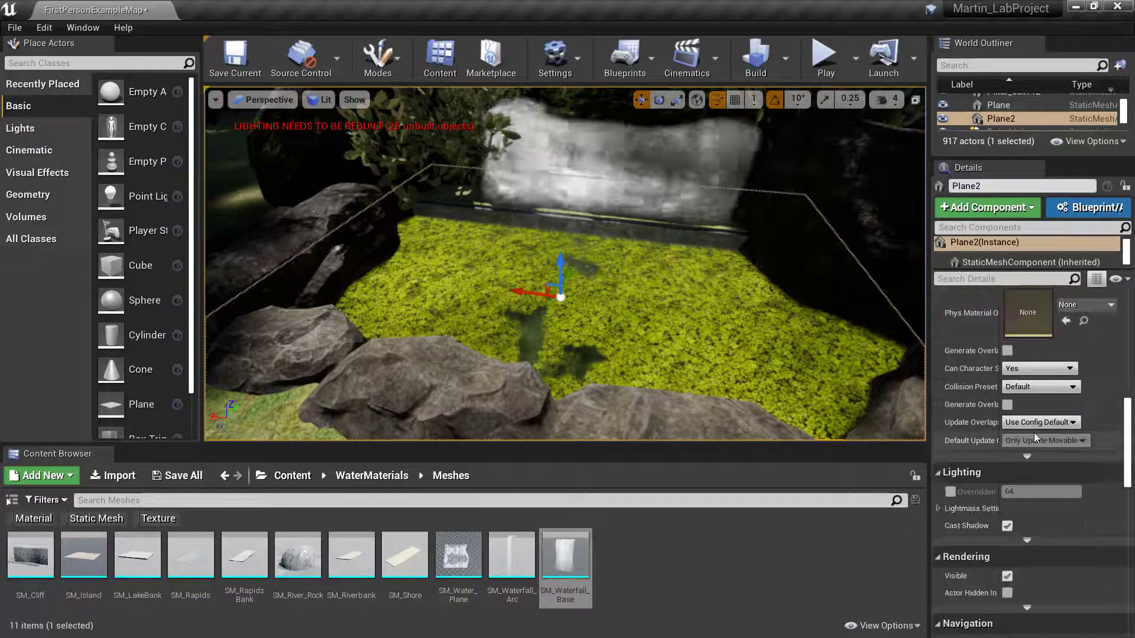
pyautogui.scroll(-5, 1034, 433)
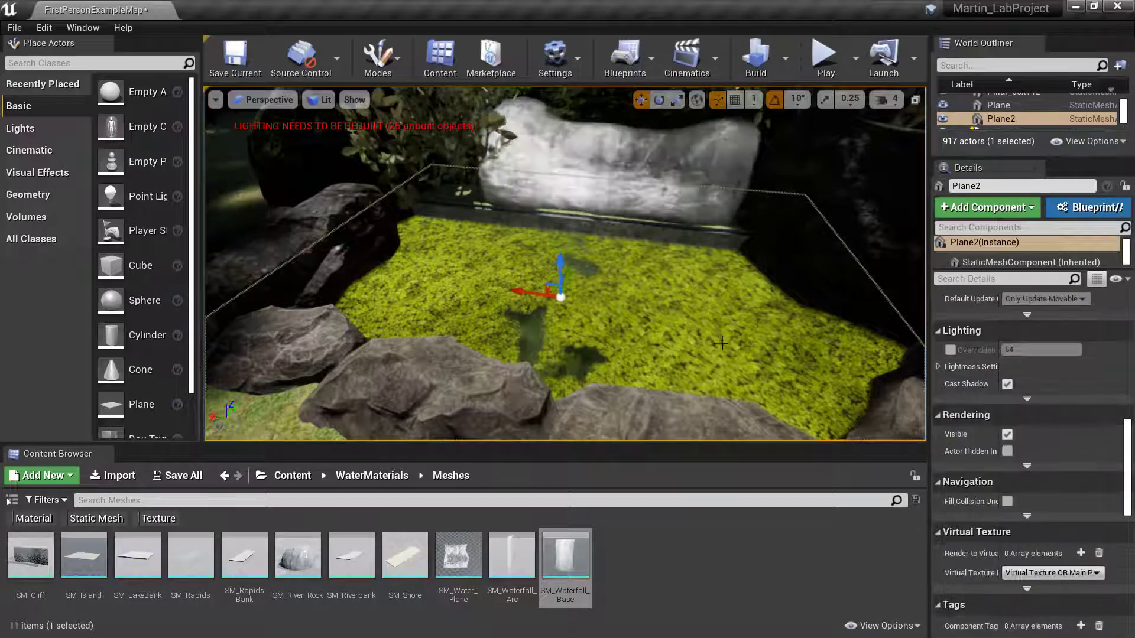
pyautogui.scroll(3, 1026, 444)
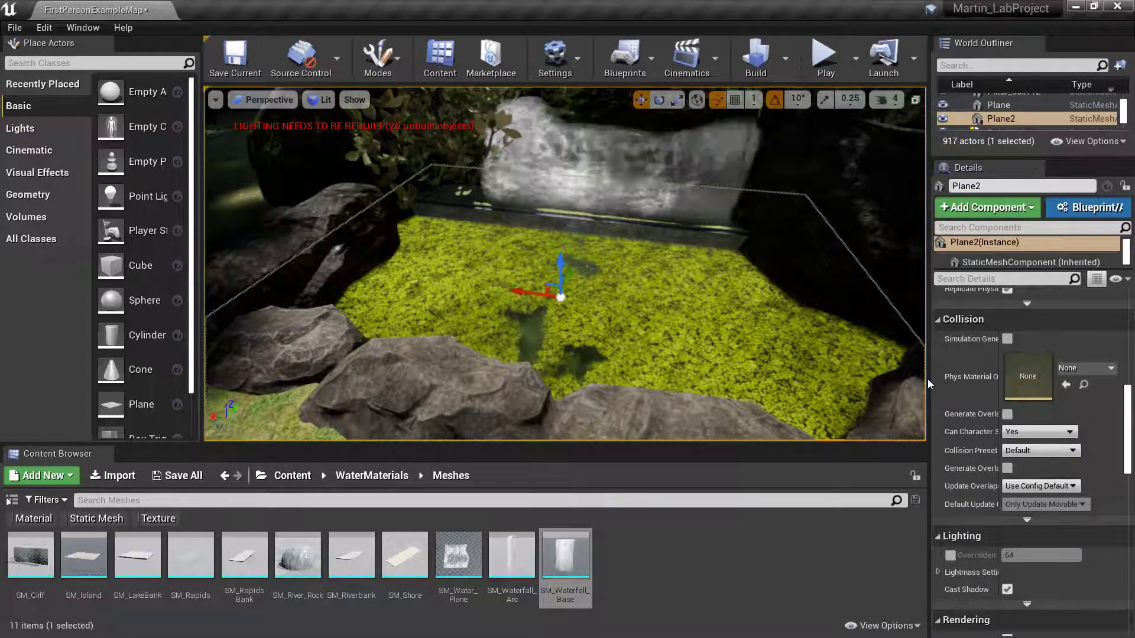
pyautogui.moveTo(928, 384); pyautogui.dragTo(821, 390)
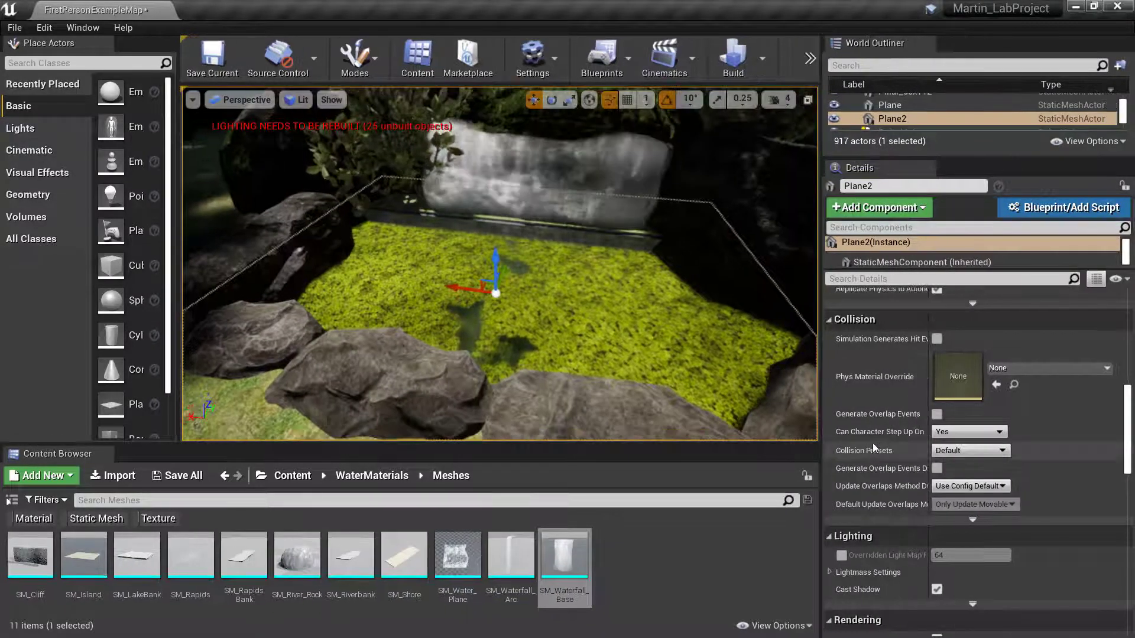
# - Set Plane2's Can Character Step Up On to No and its Collision Presets to NoCollision
pyautogui.click(969, 432)
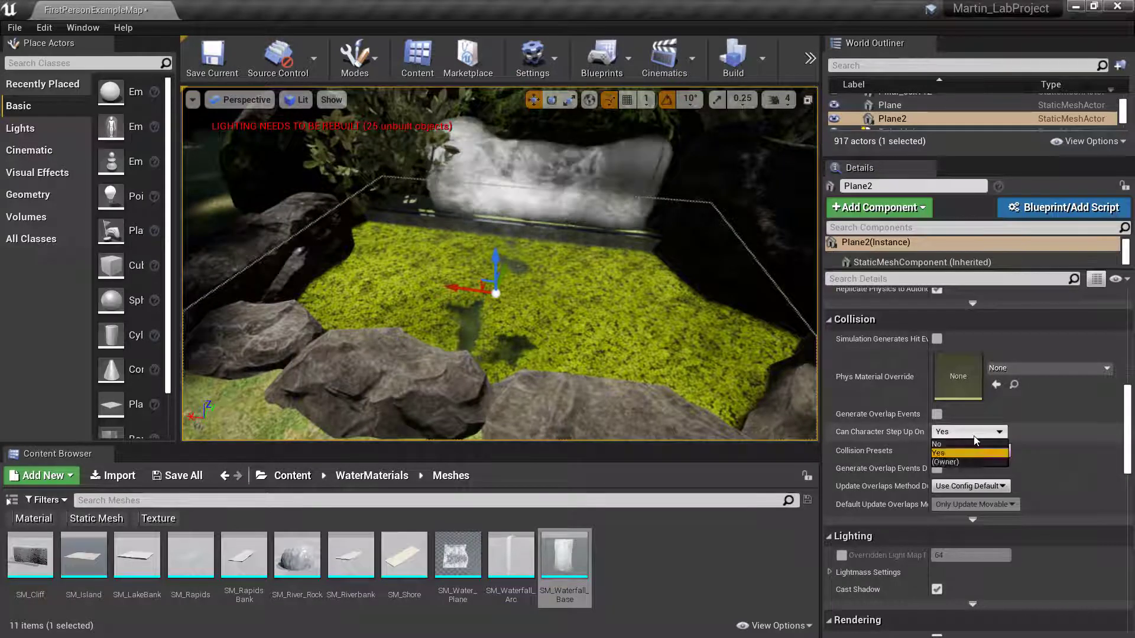
pyautogui.click(963, 444)
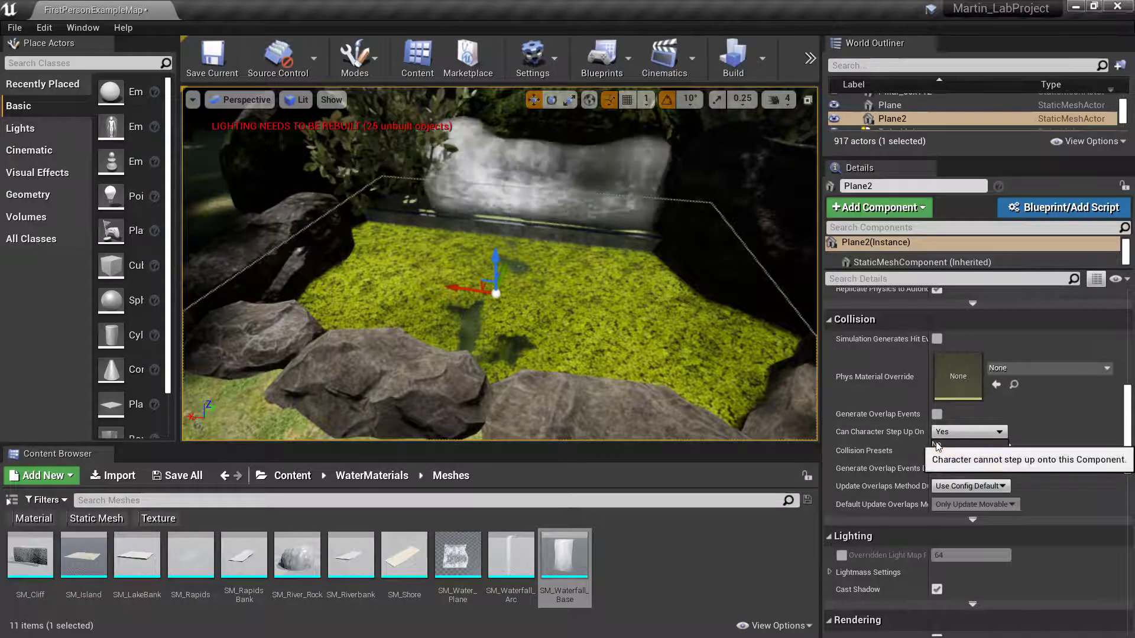
pyautogui.click(951, 456)
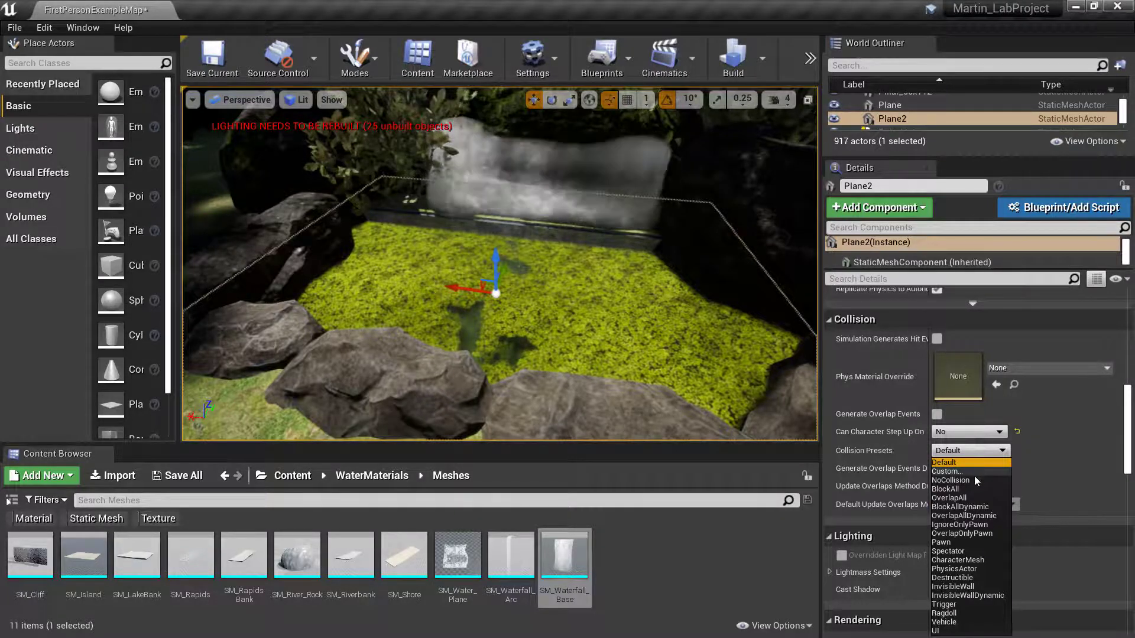
pyautogui.click(966, 480)
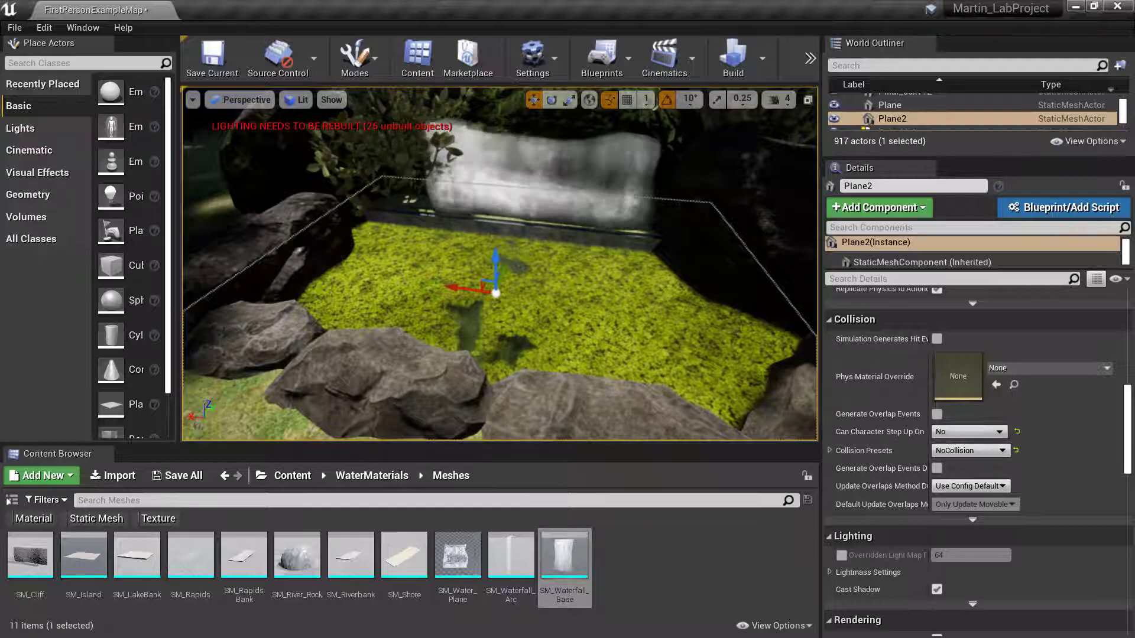
pyautogui.click(810, 59)
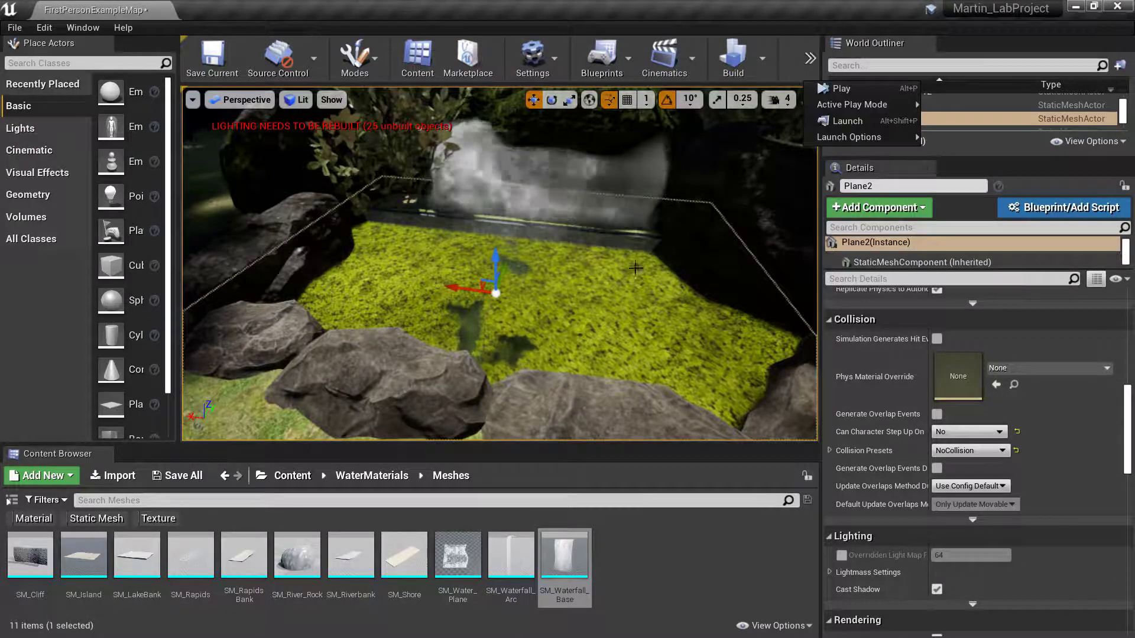
# - Start Play and walk past the lanterns and brick wall to the rock-ringed pond and waterfall
pyautogui.click(845, 87)
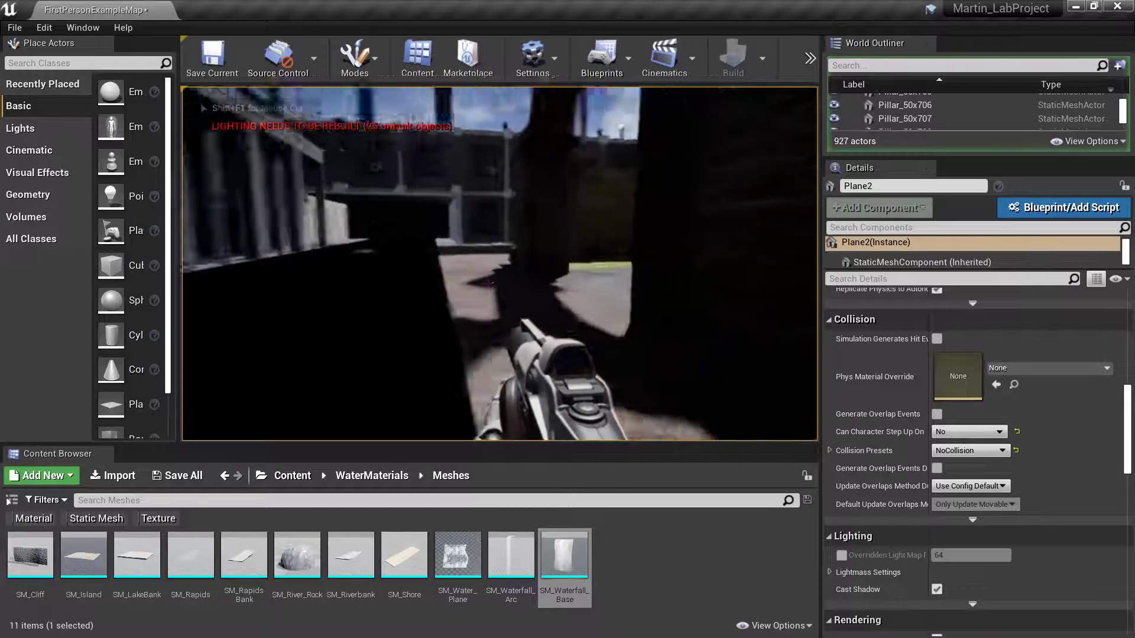
pyautogui.press('w')
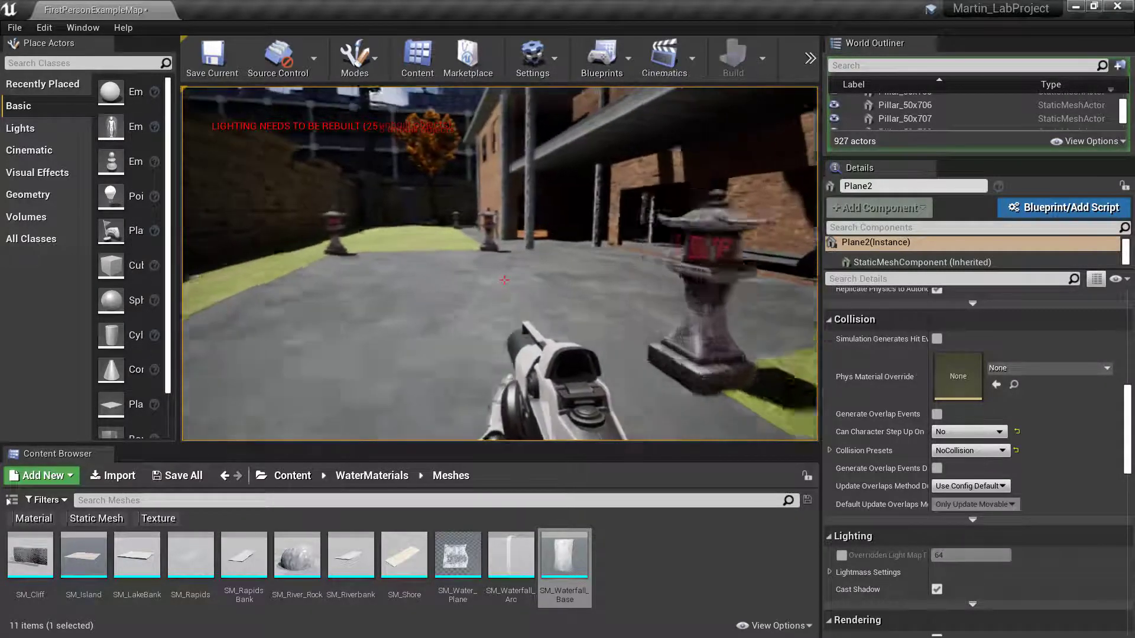
pyautogui.press('w')
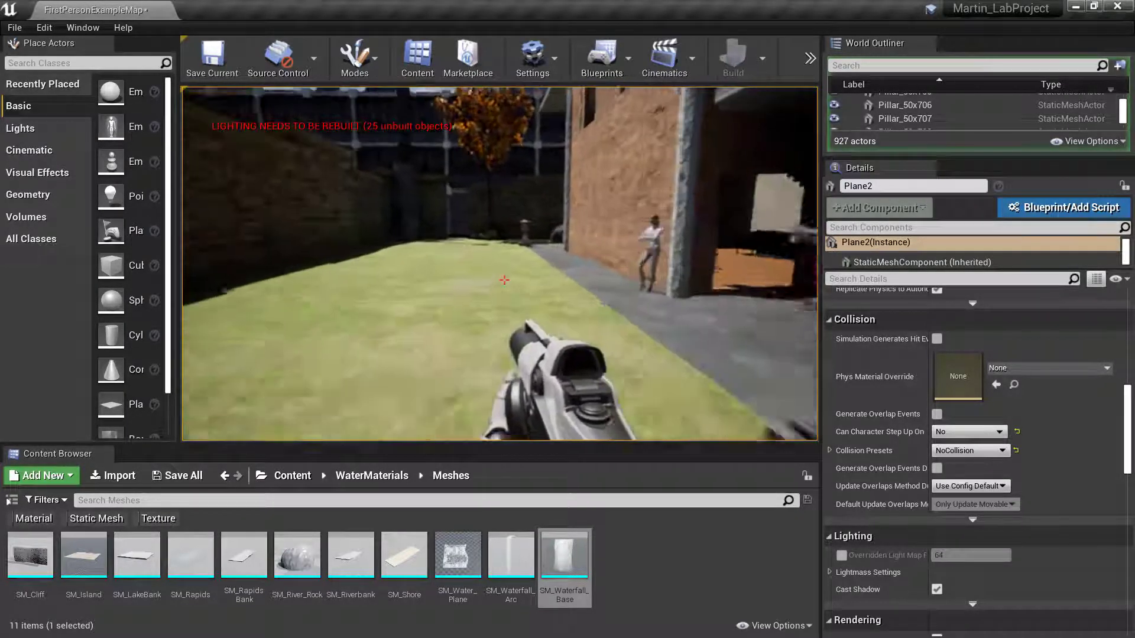
pyautogui.press('w')
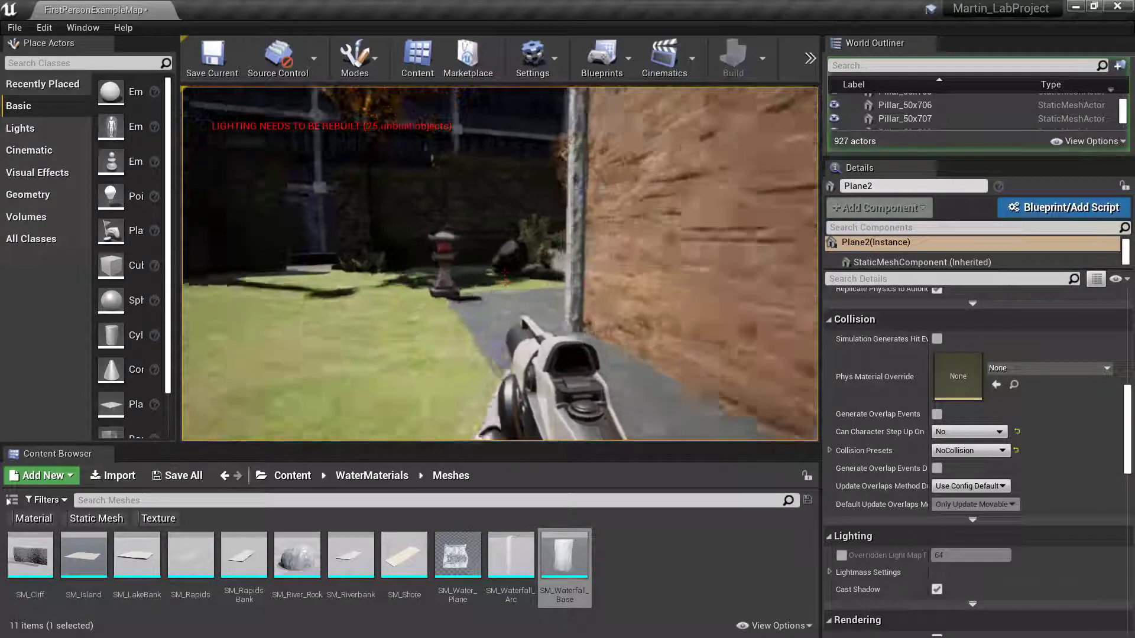
pyautogui.press('w')
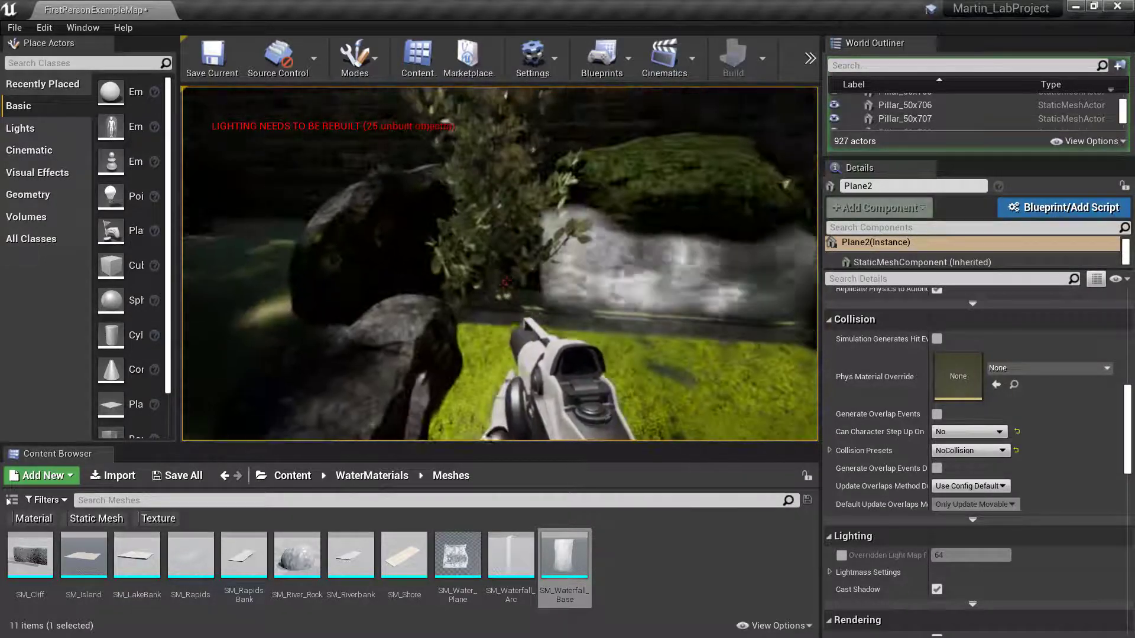
pyautogui.press('w')
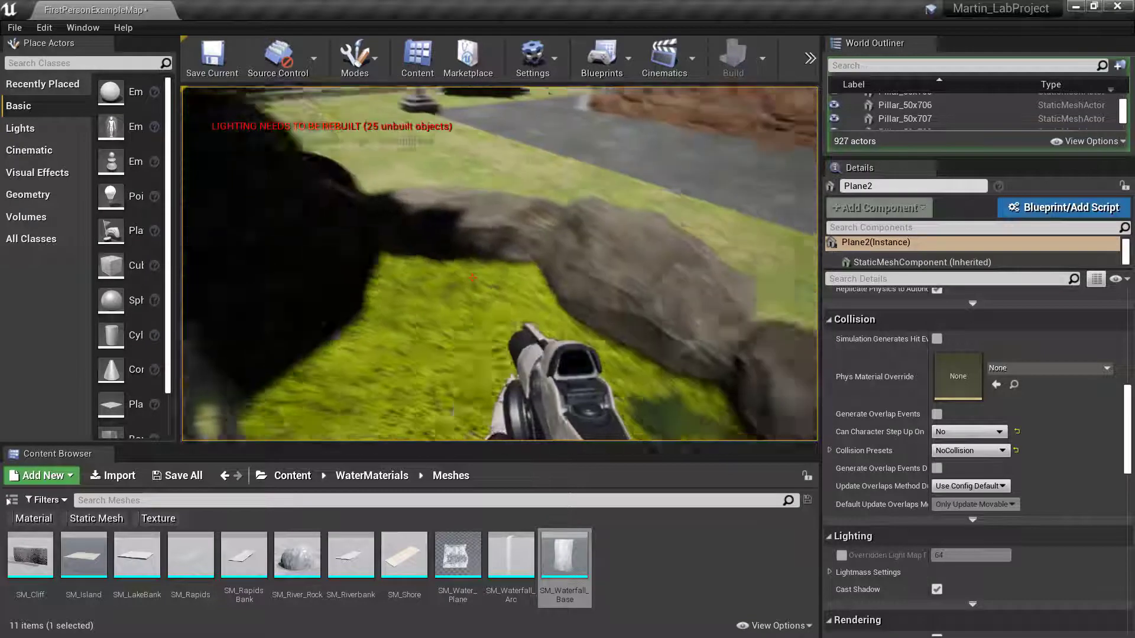
pyautogui.press('w')
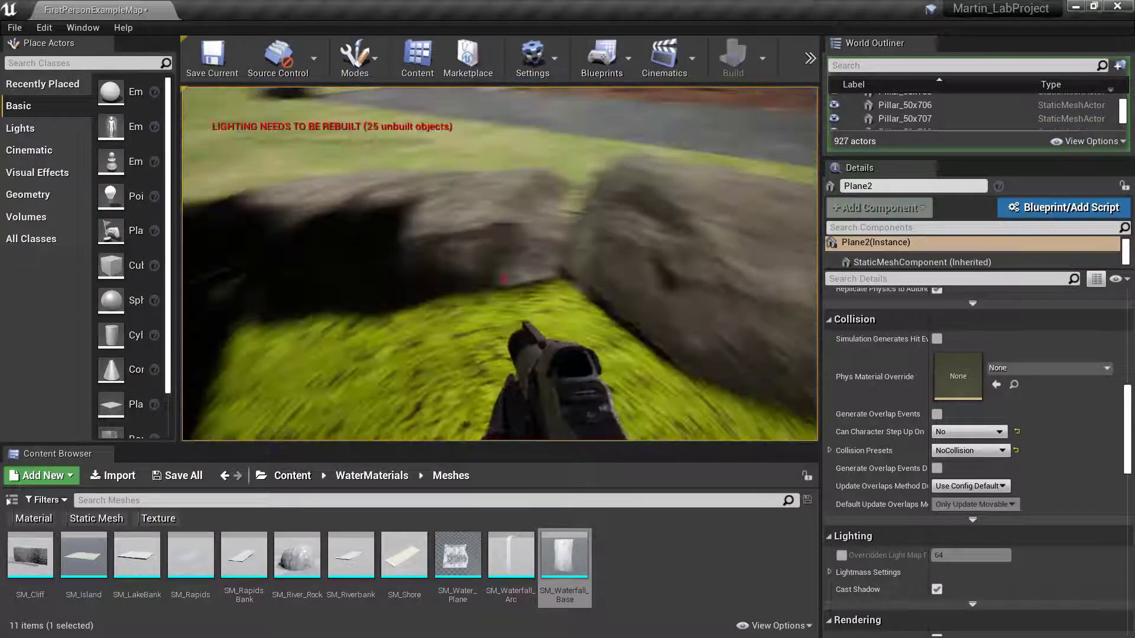
pyautogui.press('w')
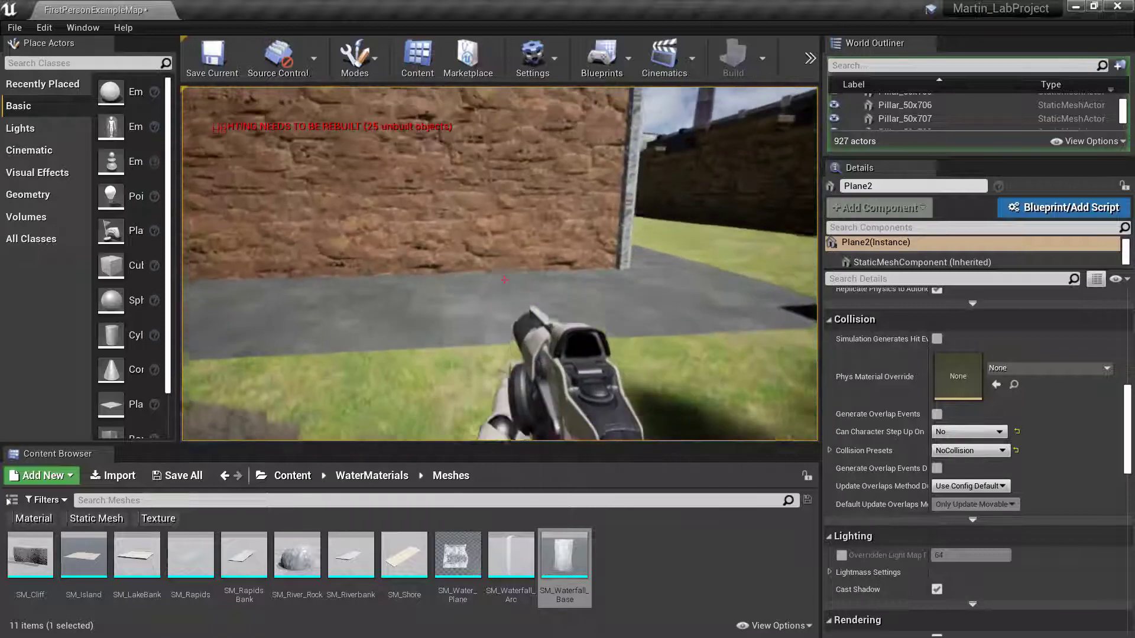
pyautogui.press('w')
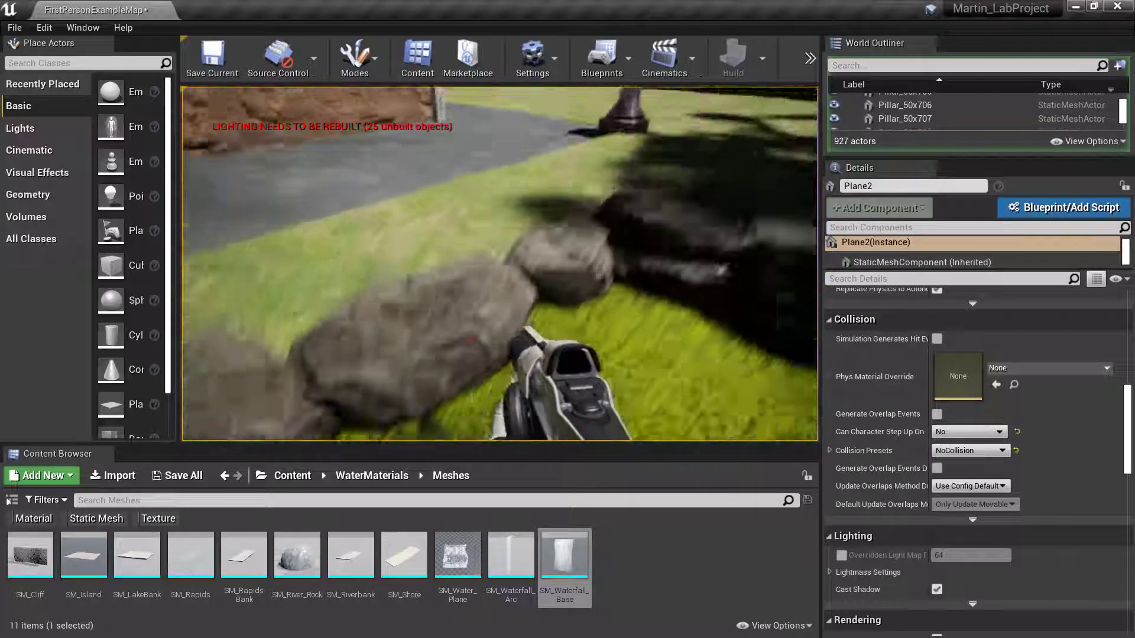
pyautogui.press('w')
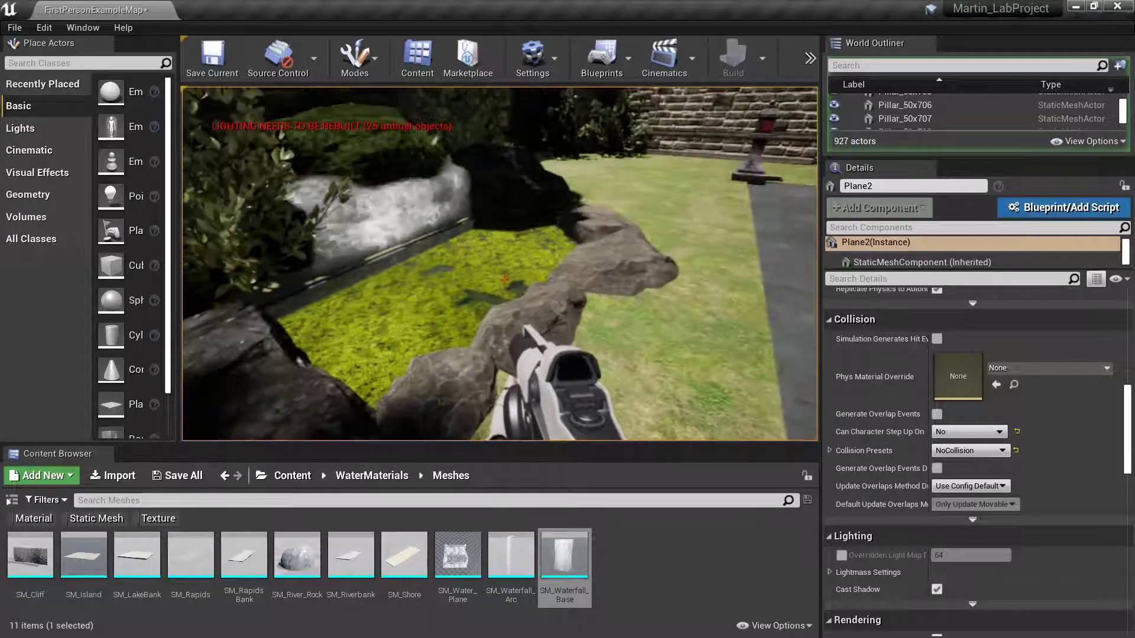
pyautogui.press('s')
pyautogui.press('w')
pyautogui.press('s')
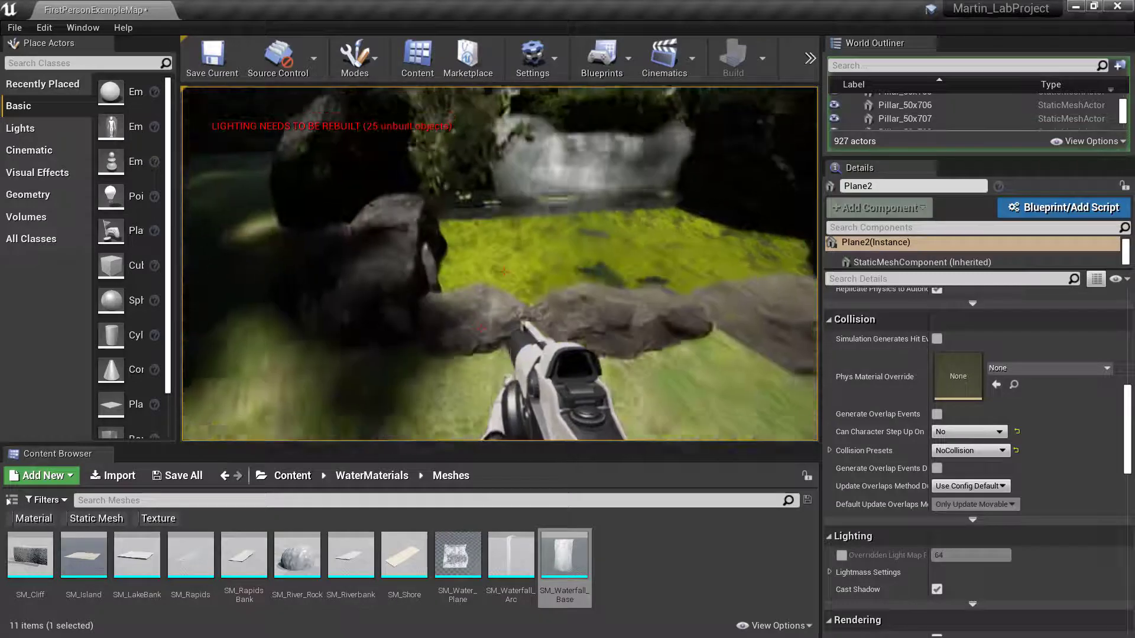
pyautogui.press('s')
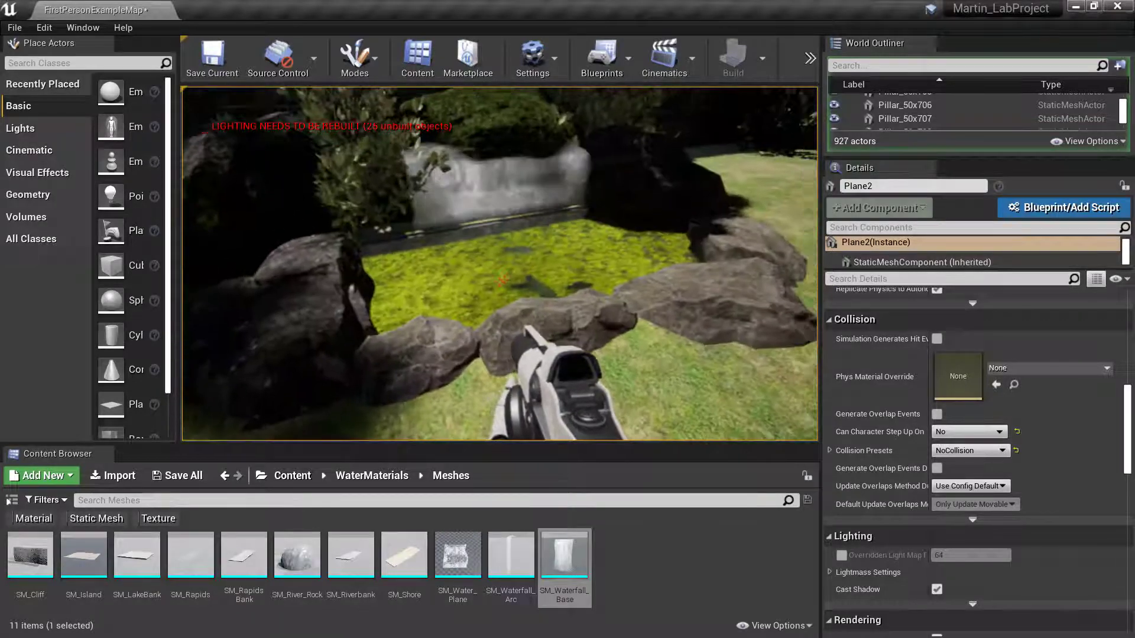
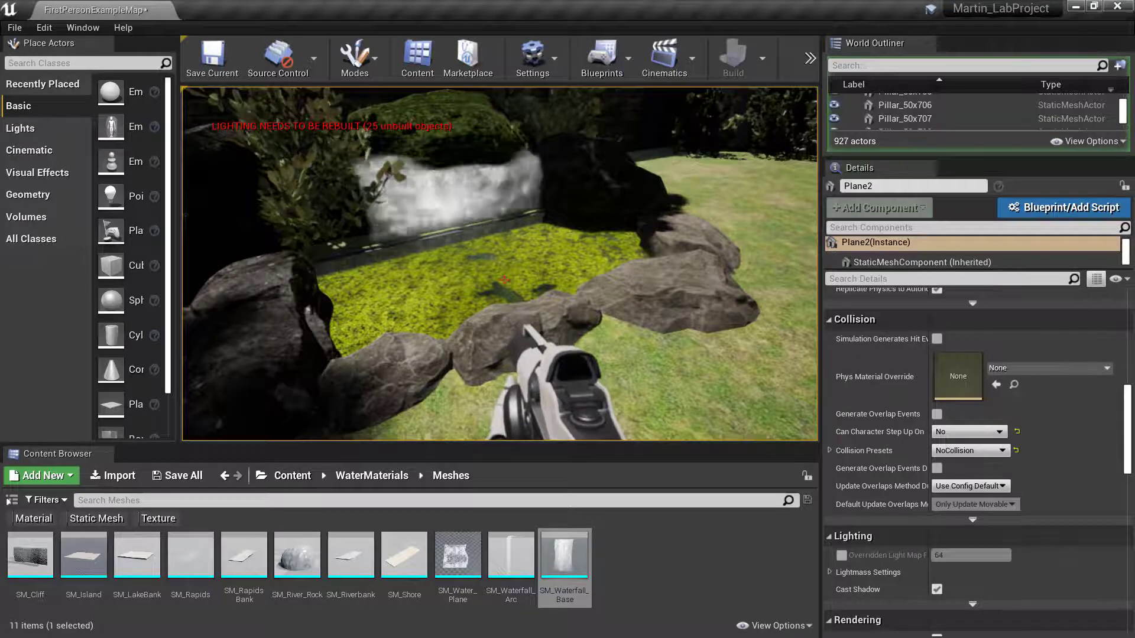
# - In play mode, back away from the pond and walk past the stone lantern along the brick walls
pyautogui.press('s')
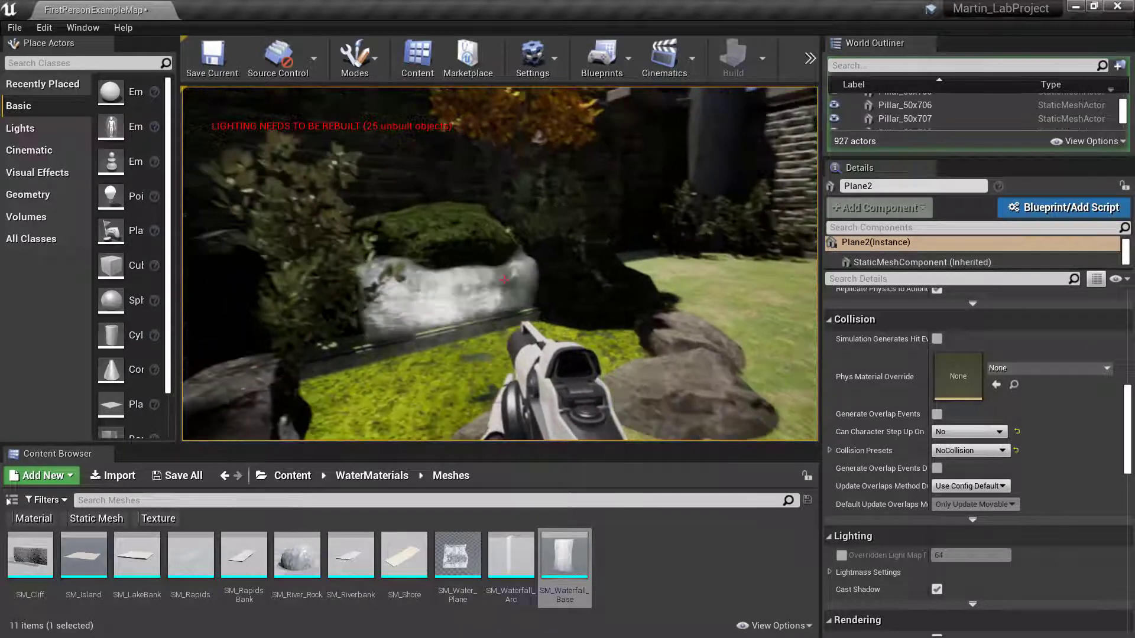
pyautogui.press('w')
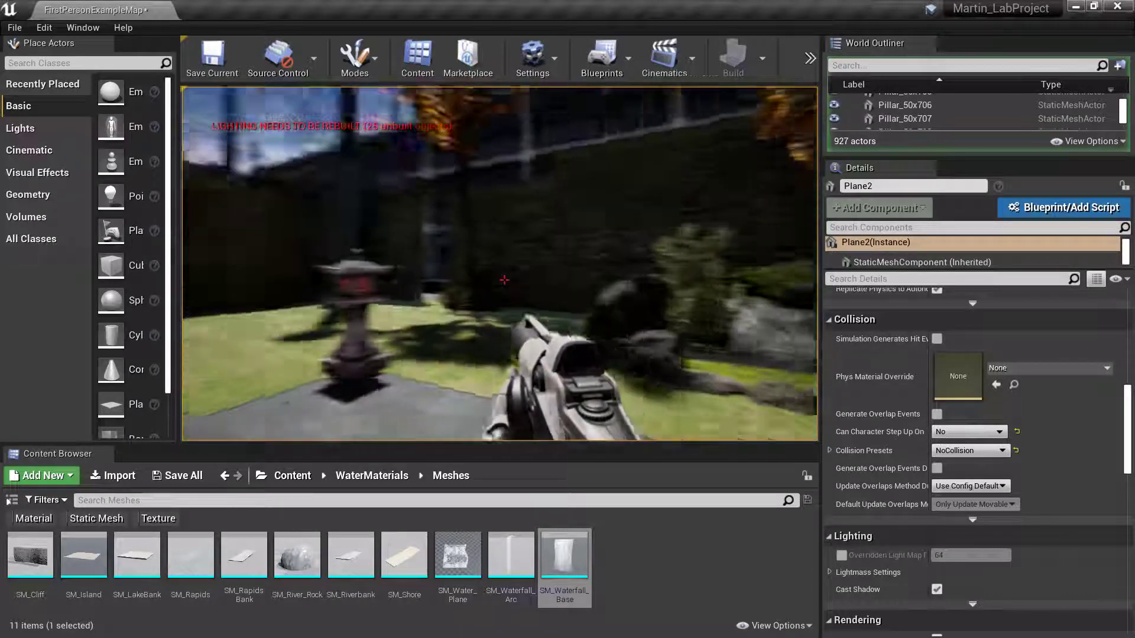
pyautogui.press('w')
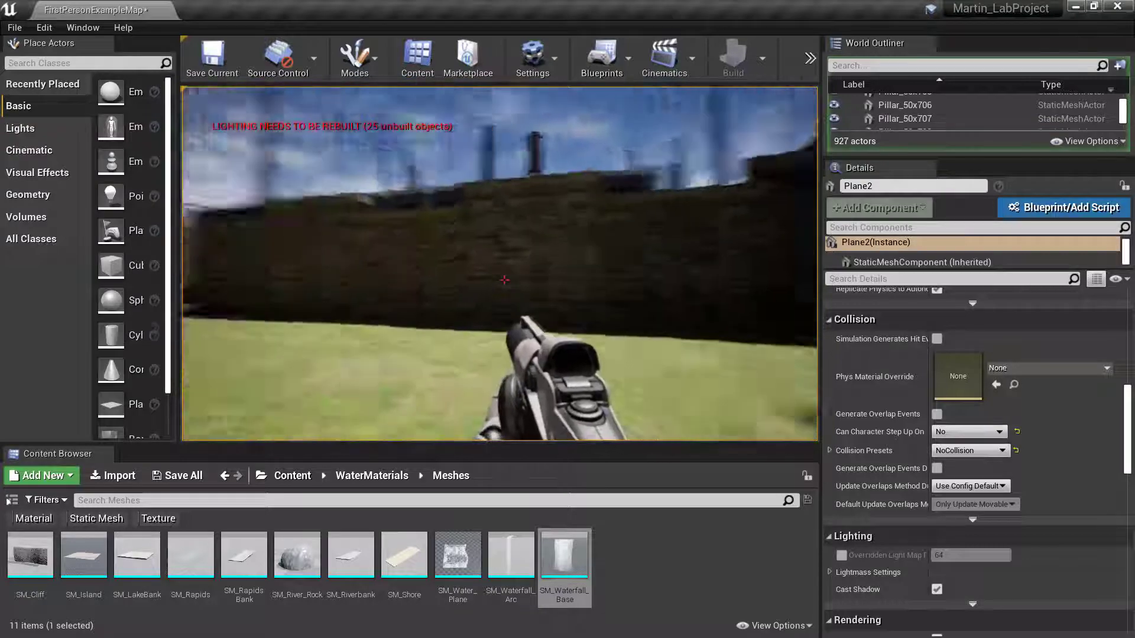
pyautogui.press('w')
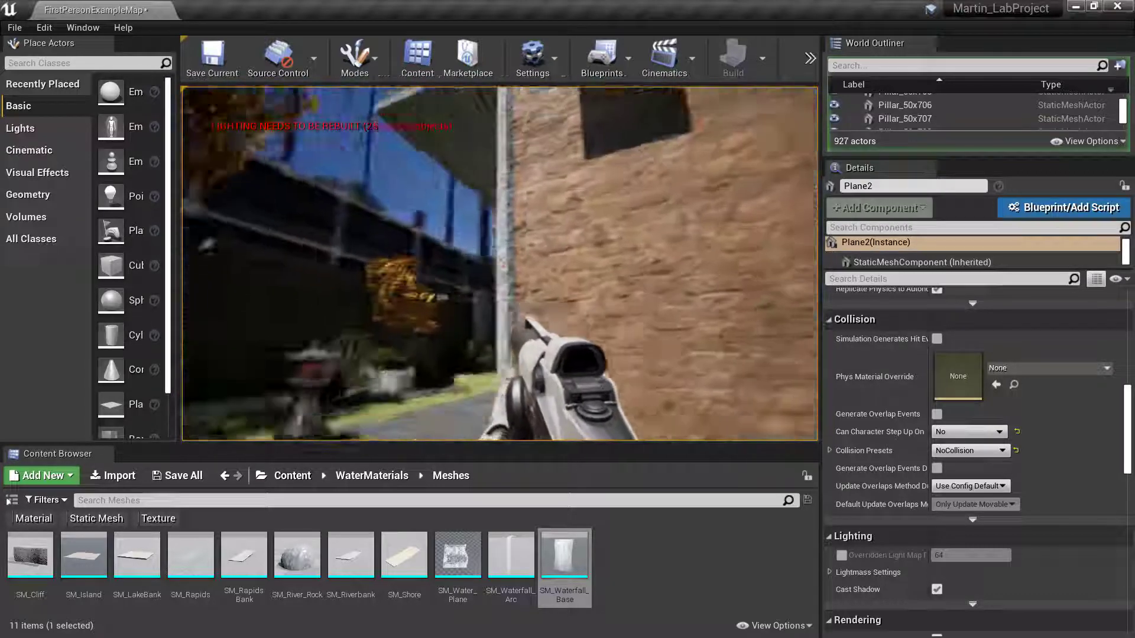
pyautogui.press('w')
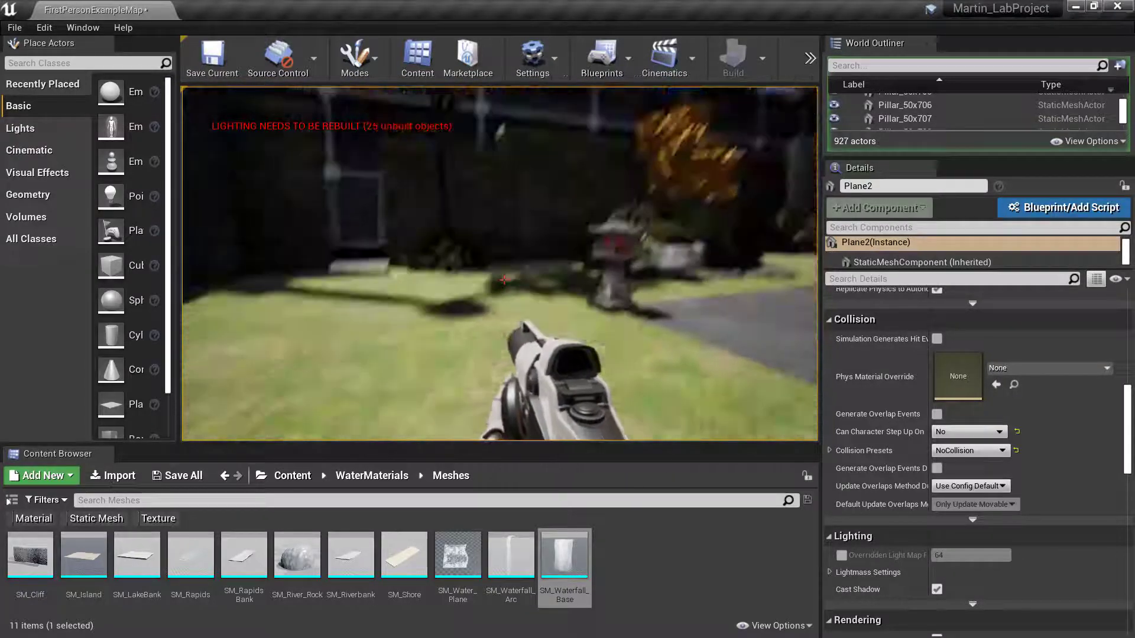
pyautogui.press('w')
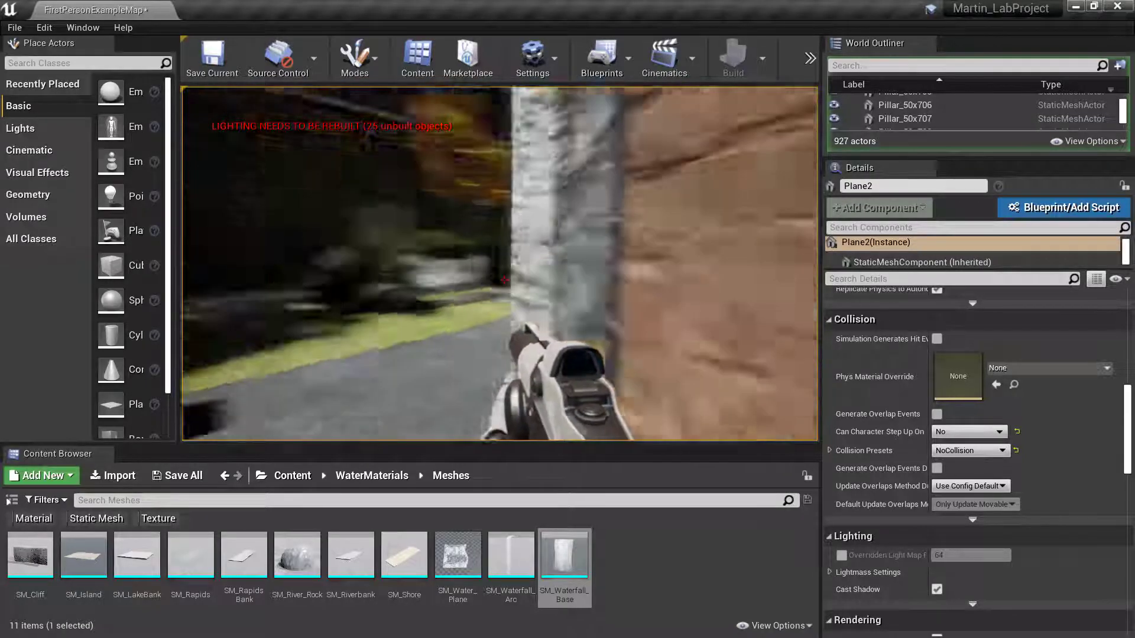